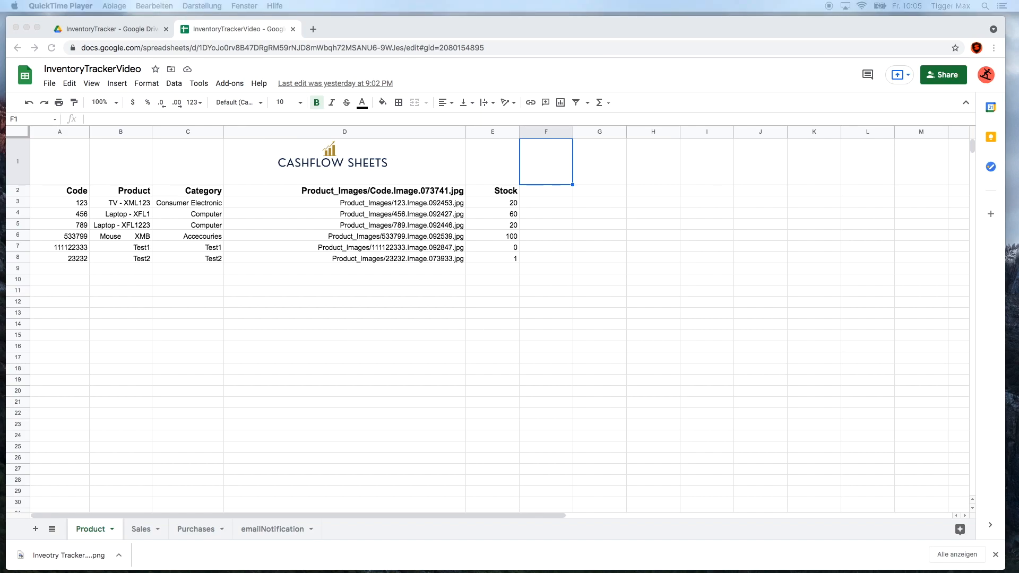
Step: Show the Inveotry Tracker System.png diagram in a resized window over the spreadsheet and examine the supplier, warehouse and sales flow
drag(395, 571, 575, 77)
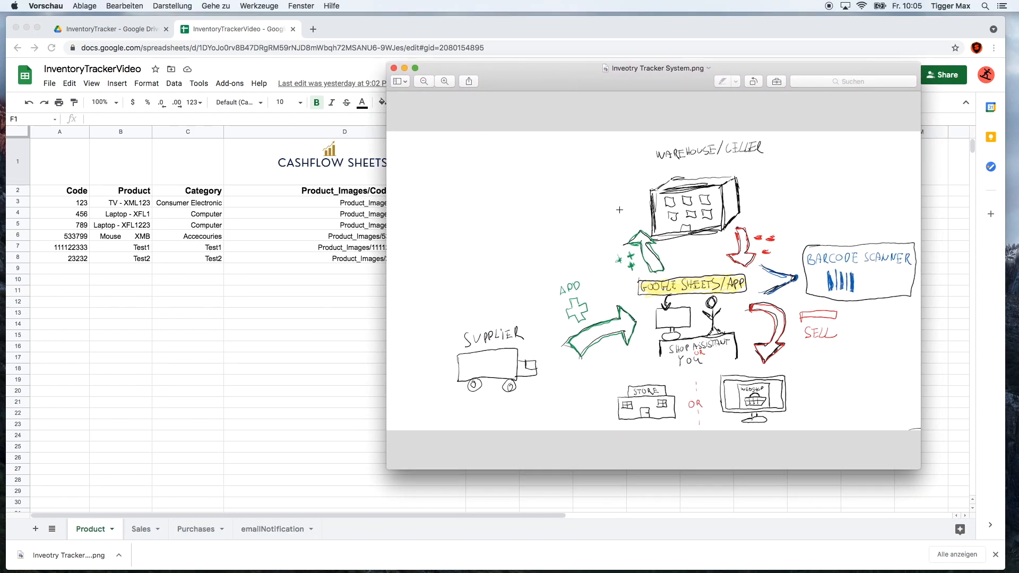
drag(389, 465, 303, 472)
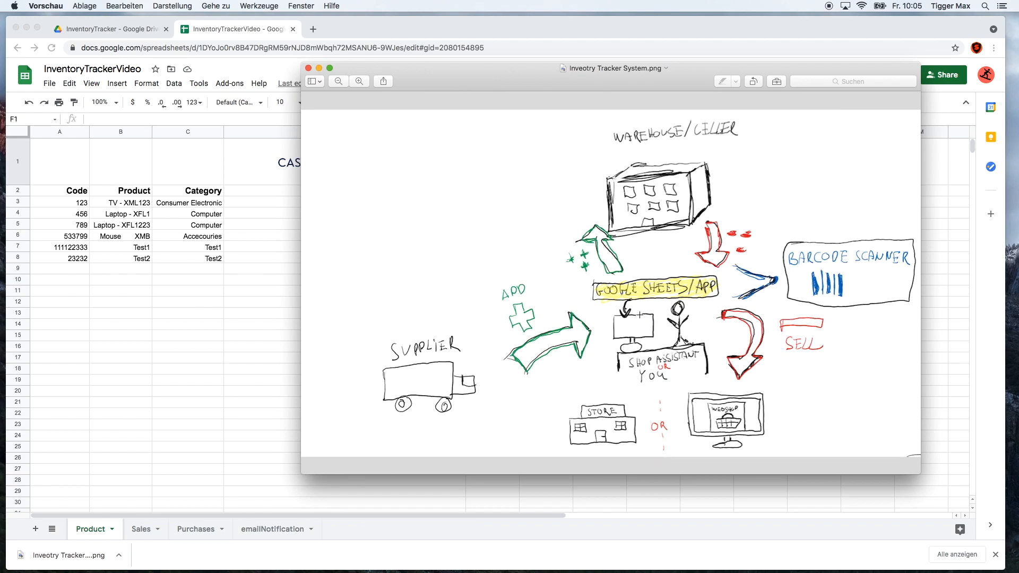
drag(302, 353, 529, 353)
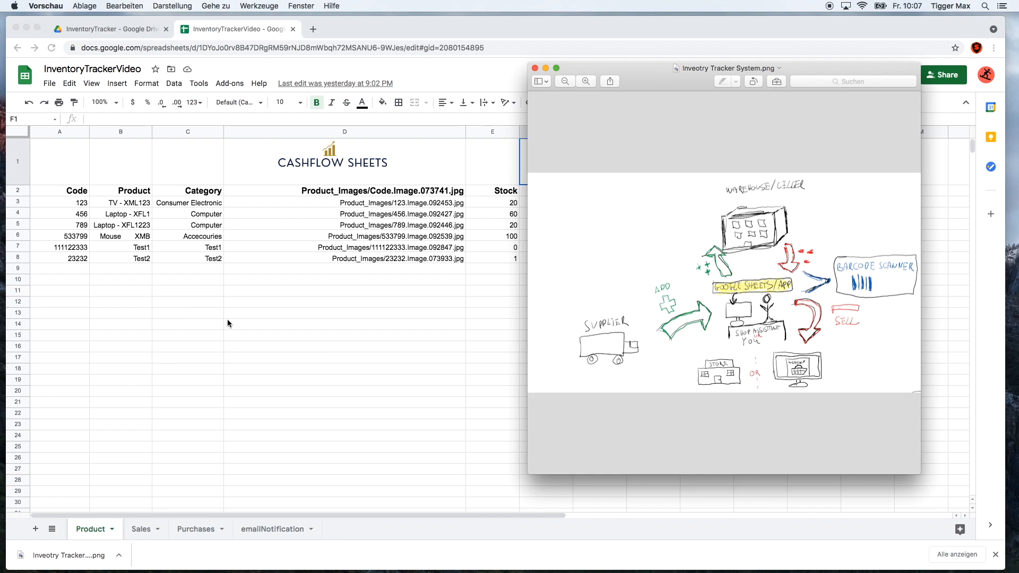
mouse_move(711, 69)
mouse_down()
mouse_move(850, 85)
mouse_move(722, 72)
mouse_up()
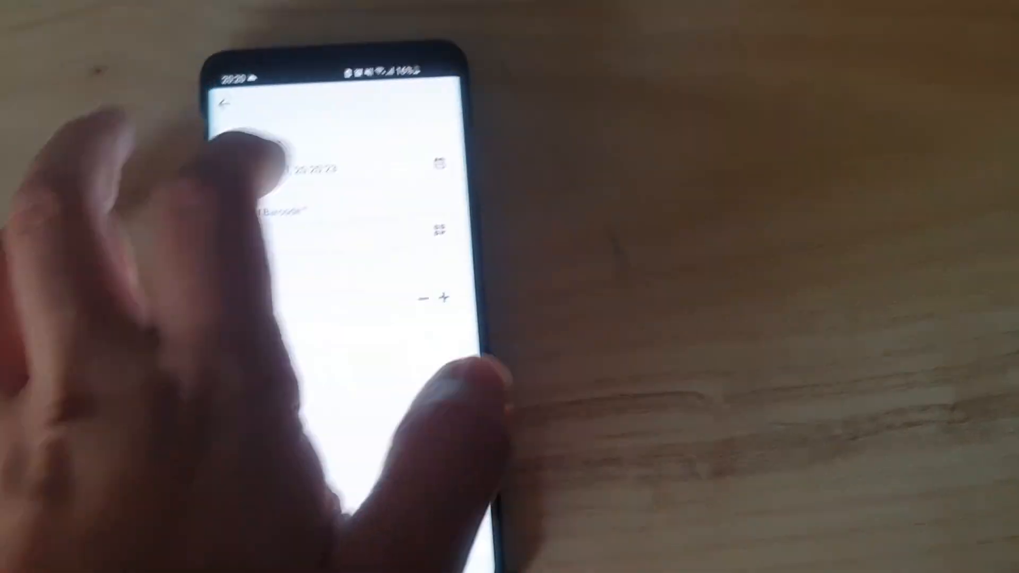
click(432, 212)
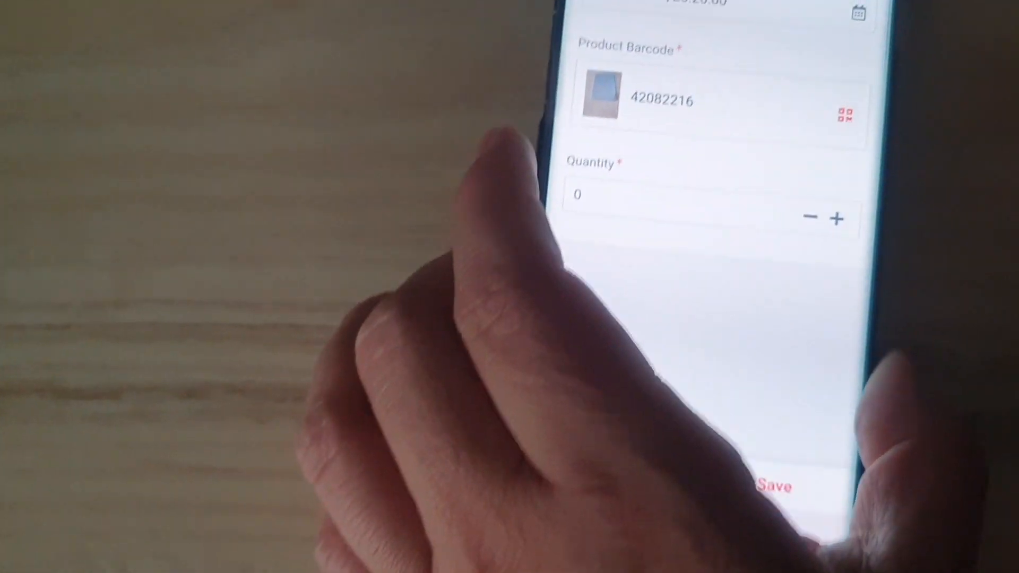
click(780, 432)
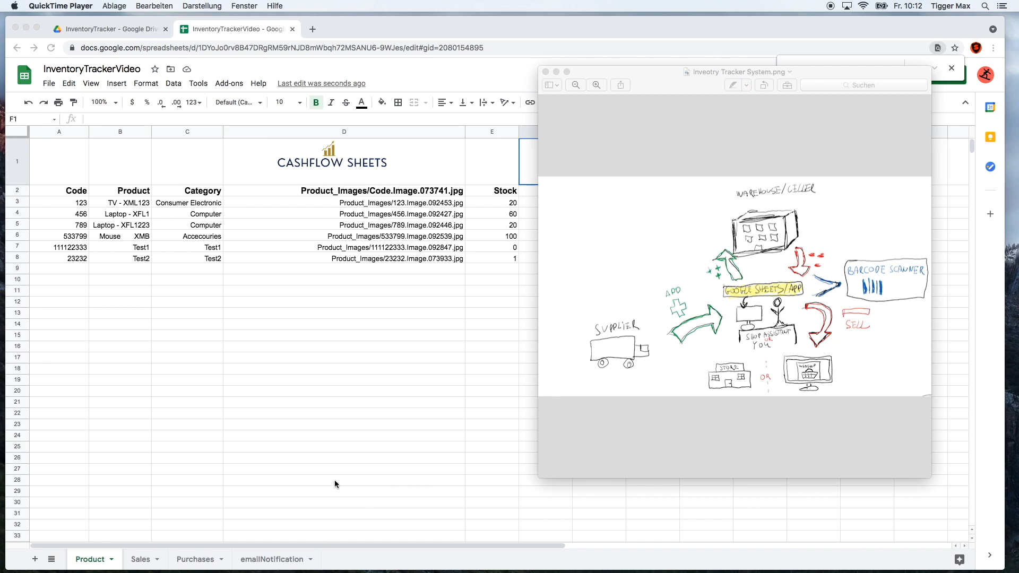
Step: Examine the Email and Limit cells on the emailNotification sheet and return to the Product sheet
double_click(270, 559)
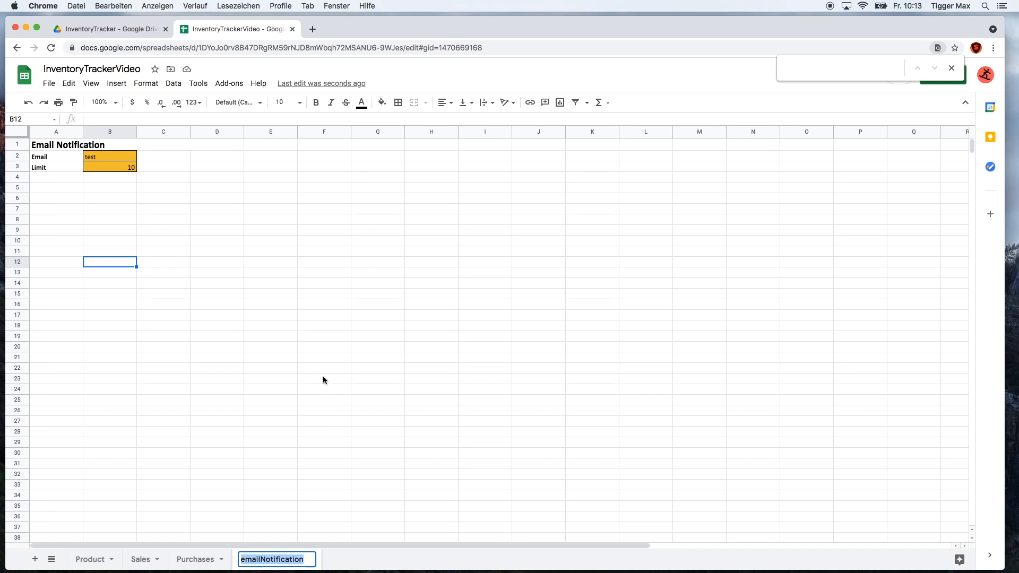
click(110, 148)
click(114, 169)
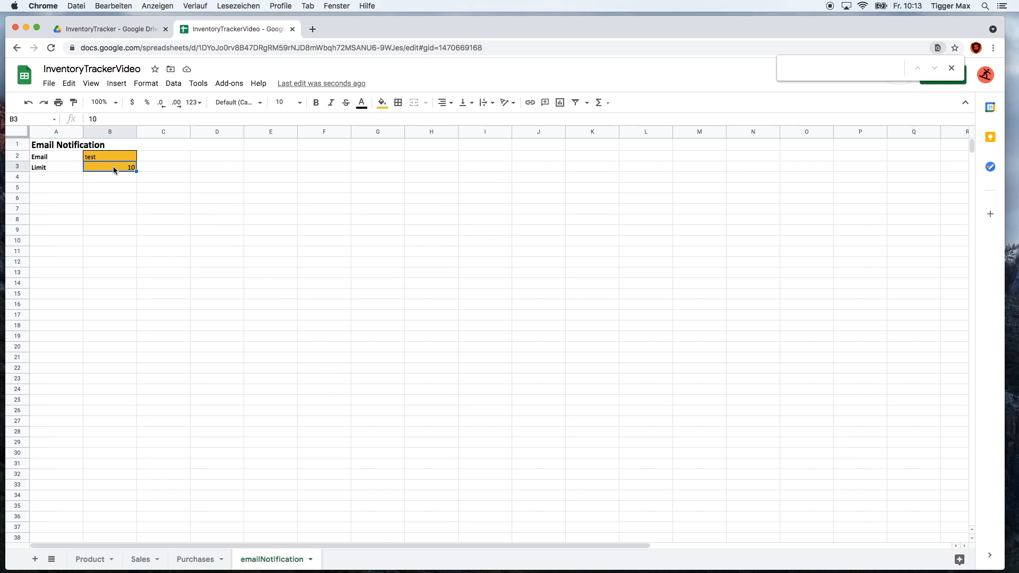
key(Up)
click(122, 168)
click(91, 558)
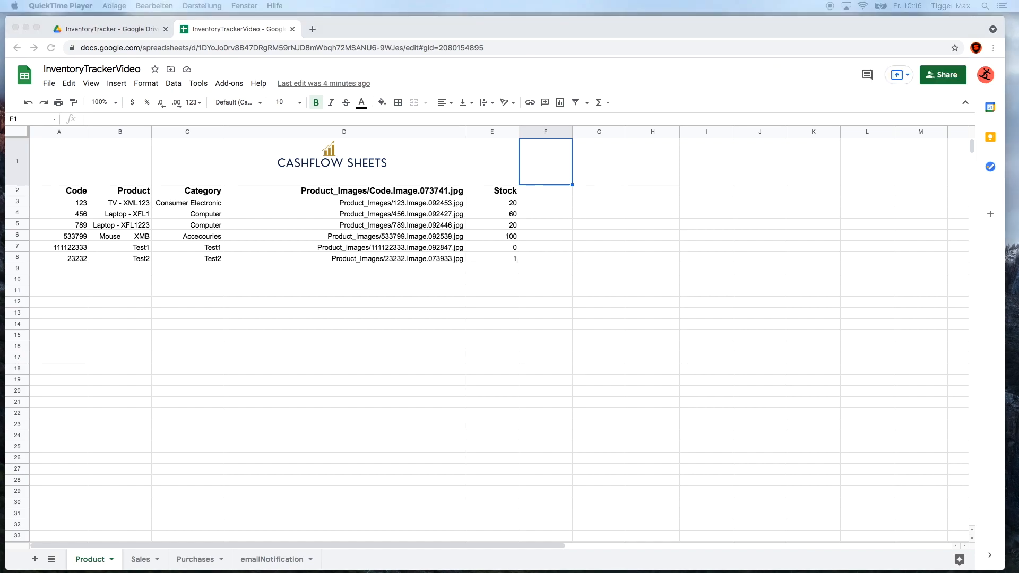
Step: Switch to the AppSheet Inventory Management window, browse the product list in the app preview, and put the window away
drag(484, 567, 534, 50)
drag(186, 443, 167, 525)
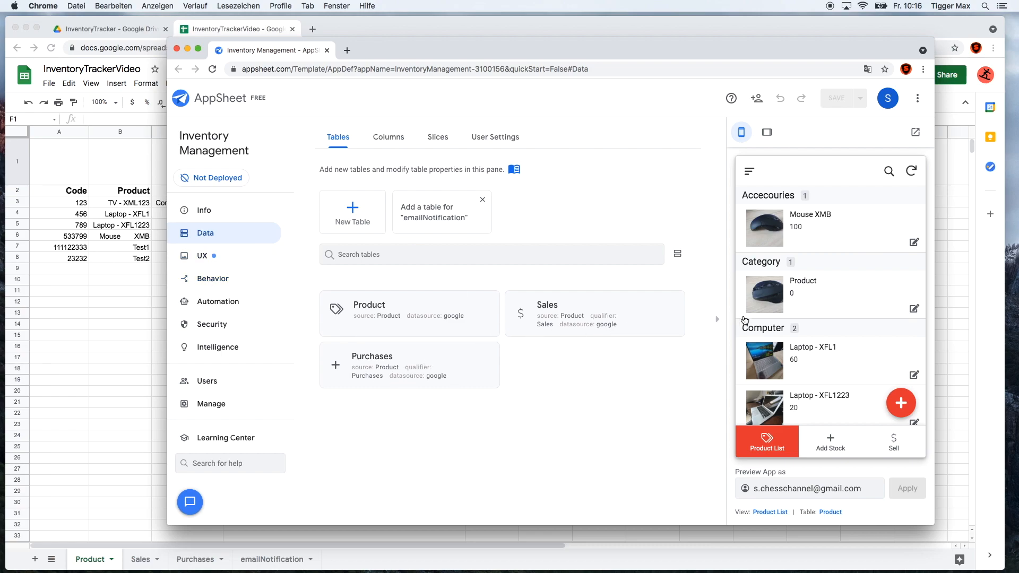
scroll(801, 325, down, 3)
scroll(801, 325, up, 4)
scroll(801, 324, down, 4)
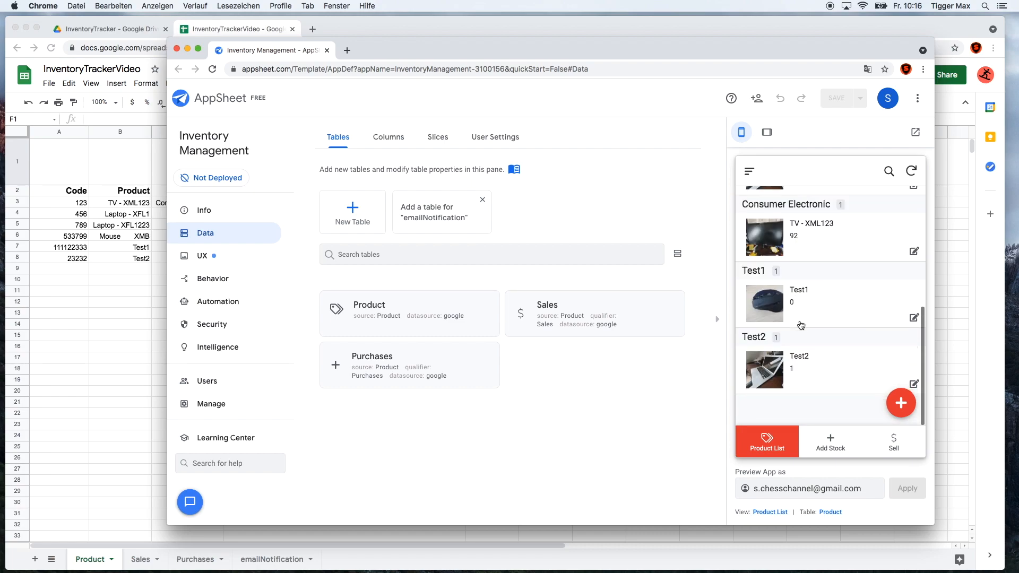
scroll(800, 324, up, 4)
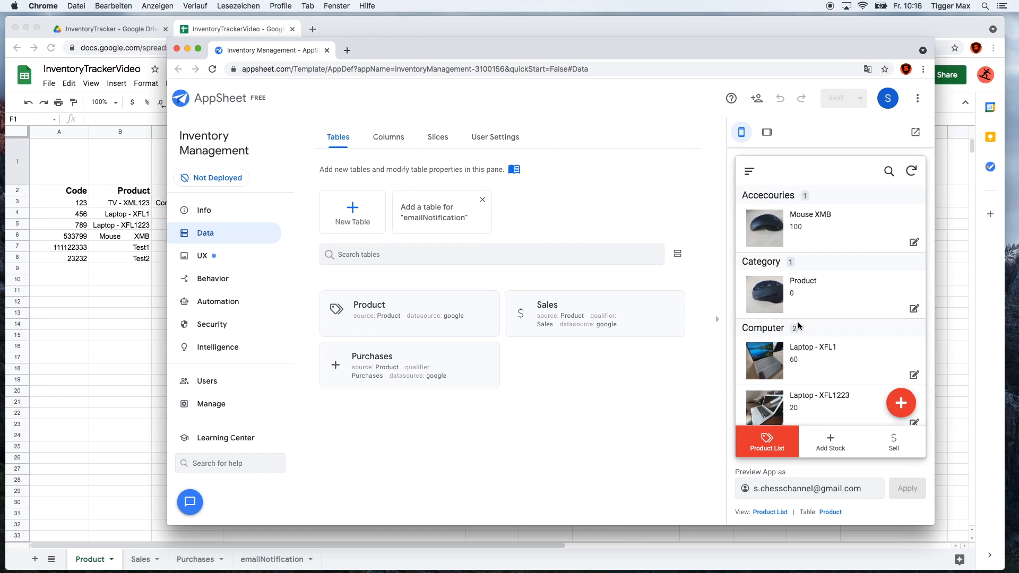
scroll(796, 329, down, 3)
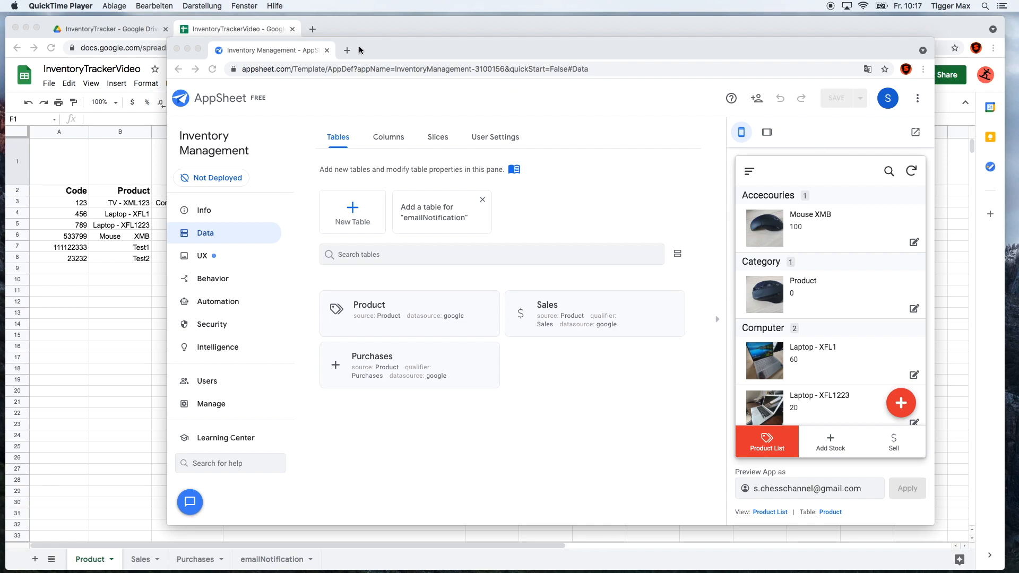
click(177, 48)
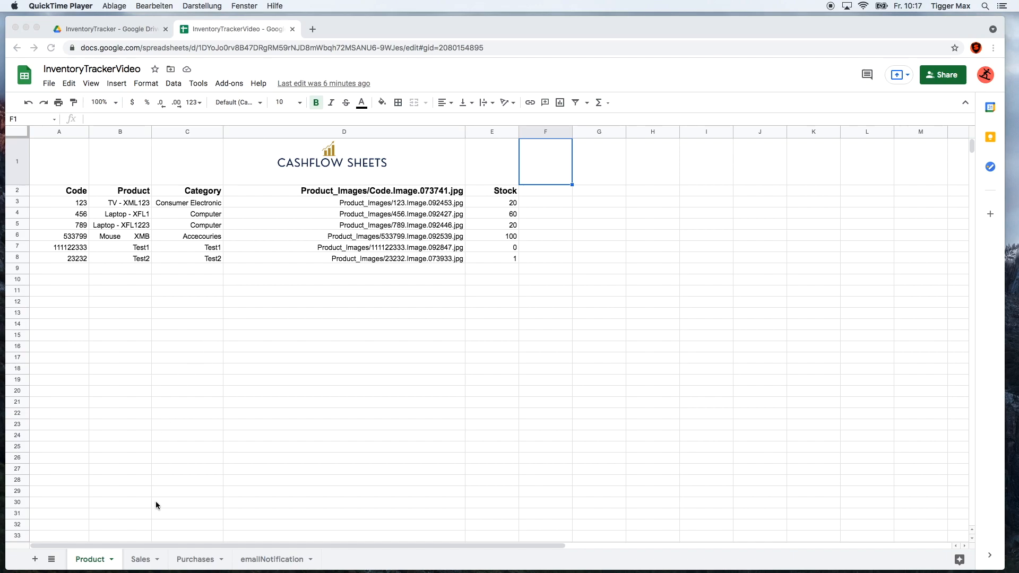
Step: Review the Sales, Purchases and emailNotification sheets of the InventoryTrackerVideo spreadsheet
click(143, 564)
click(142, 563)
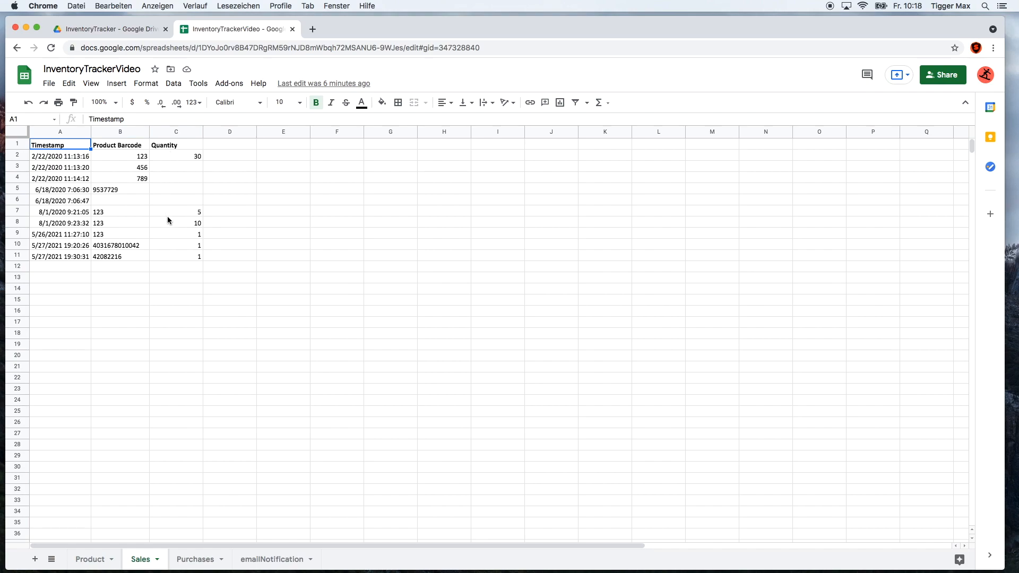
click(196, 559)
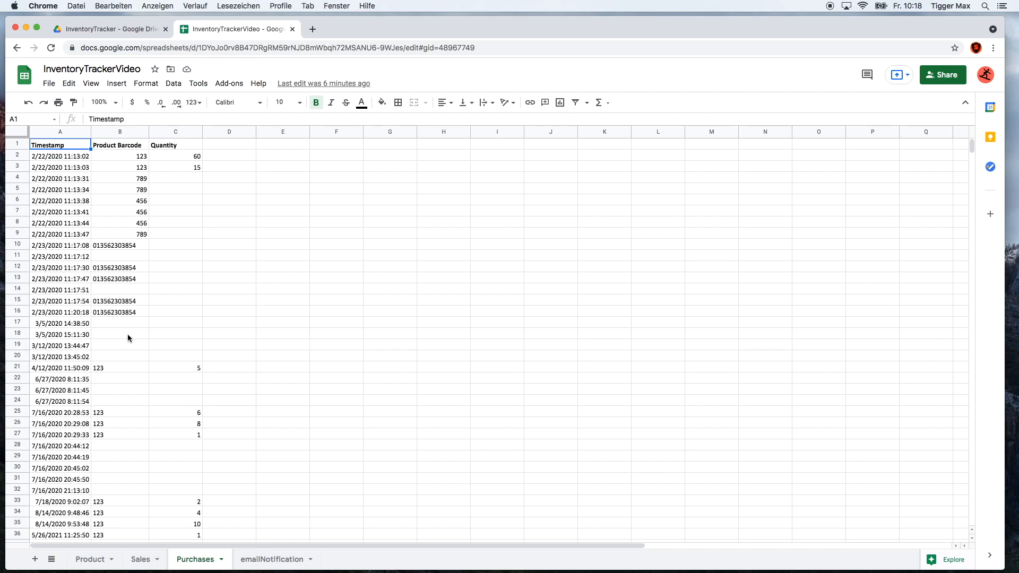
click(259, 559)
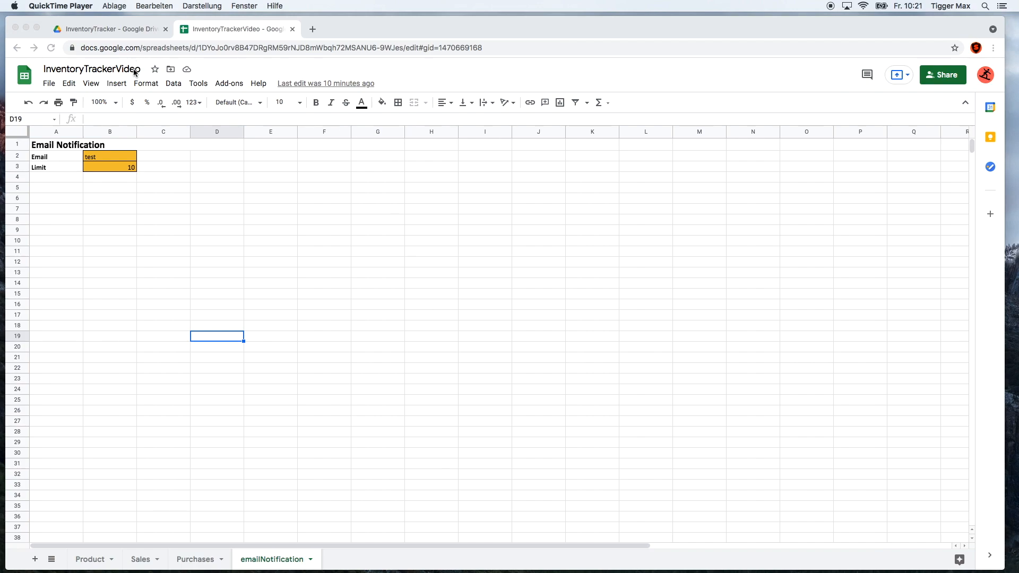
Step: Create a new blank spreadsheet
click(49, 90)
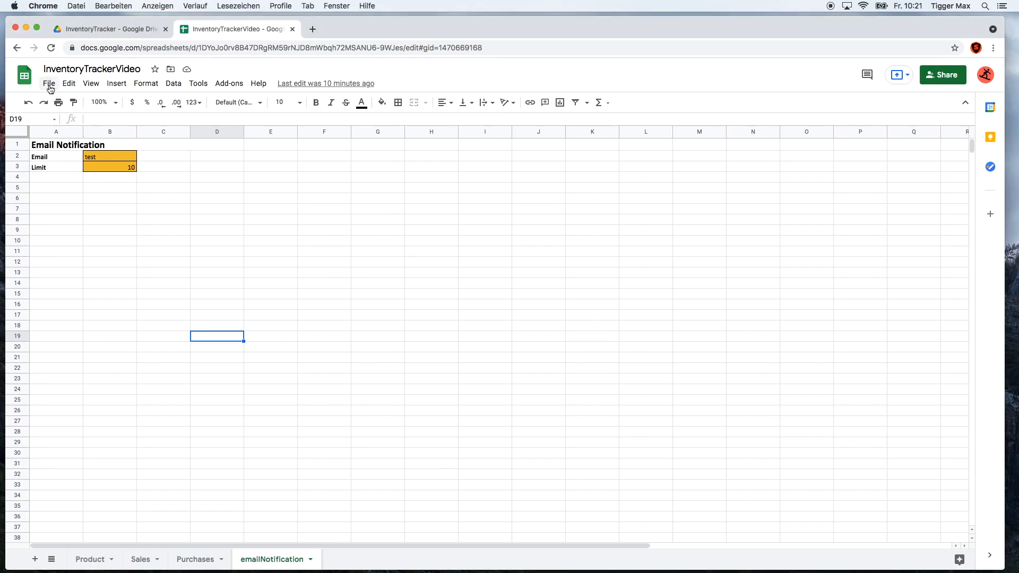
click(49, 84)
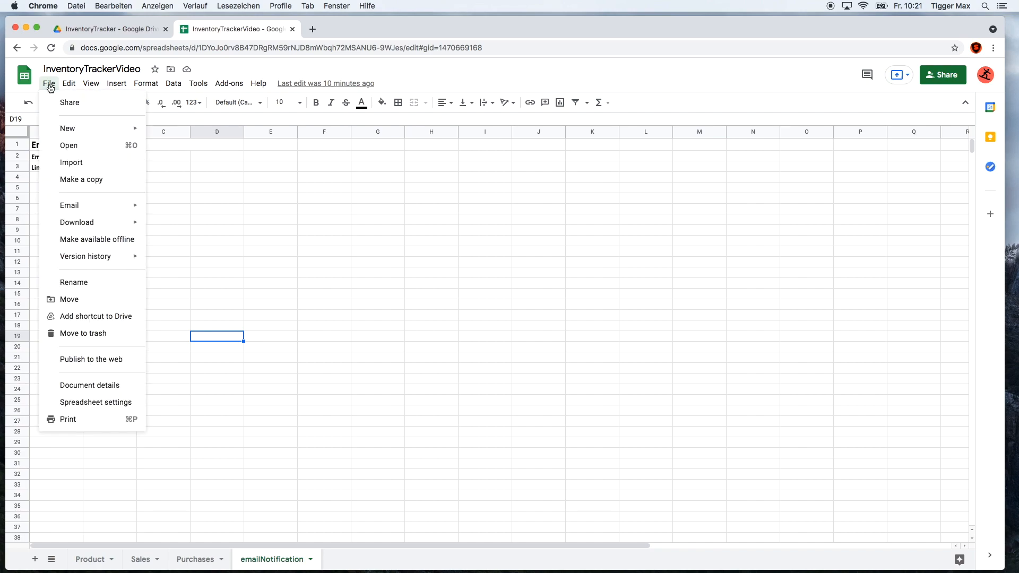
mouse_move(69, 128)
click(203, 133)
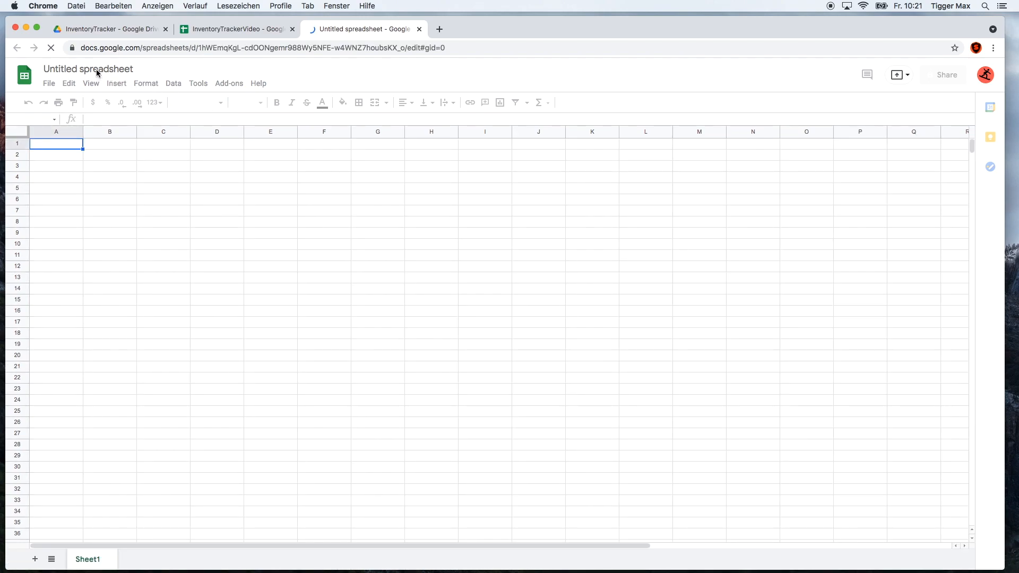
Step: Rename the untitled spreadsheet as InventoryTrackerTutorial
click(97, 71)
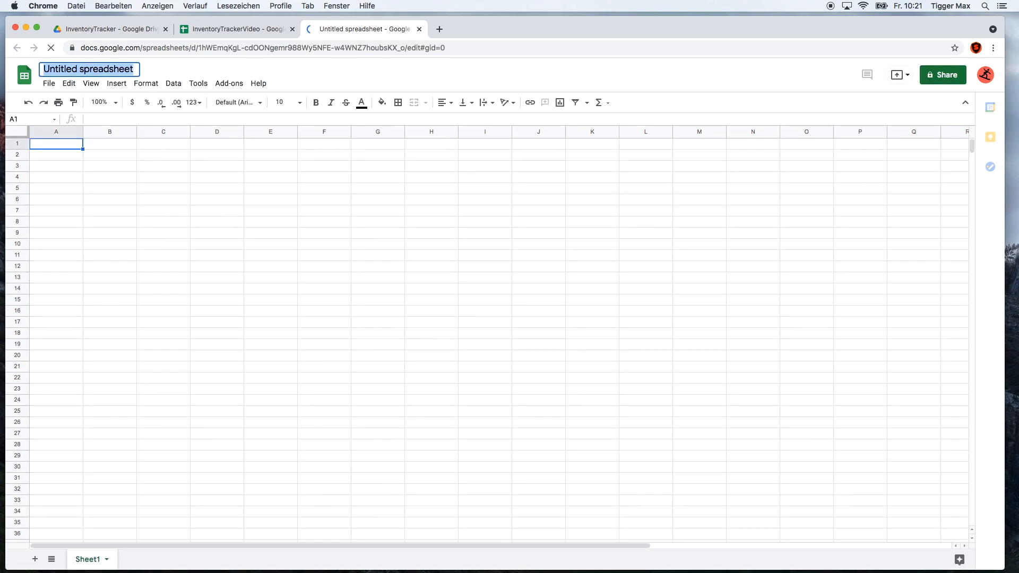
key(Right)
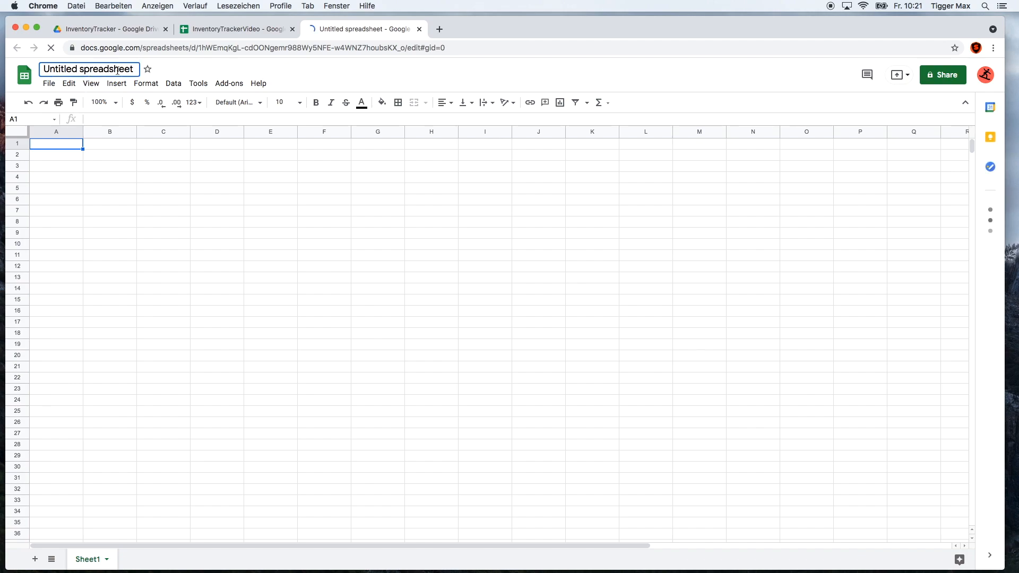
key(super+a)
key(BackSpace)
text(Inven)
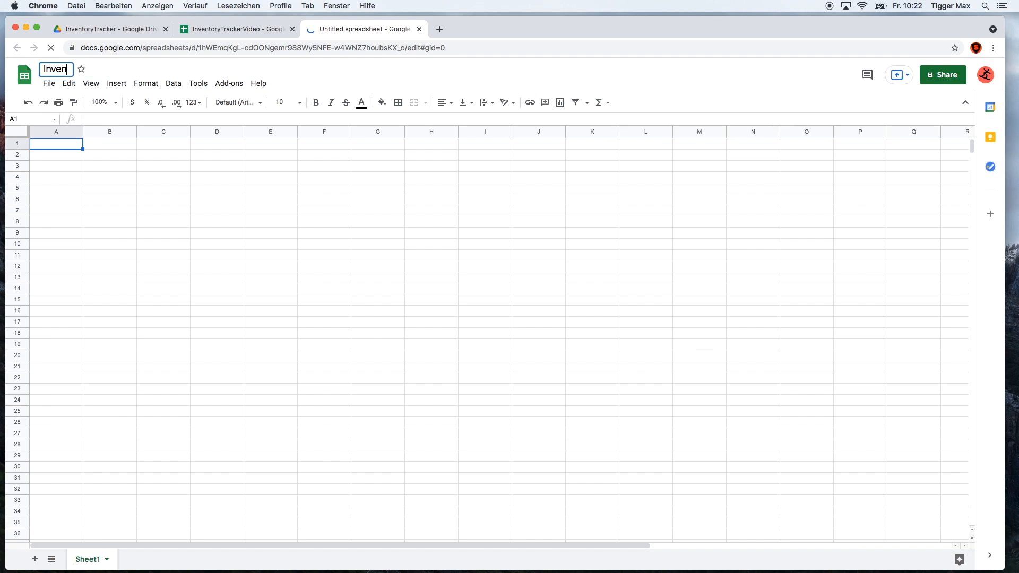
text(toryTracker)
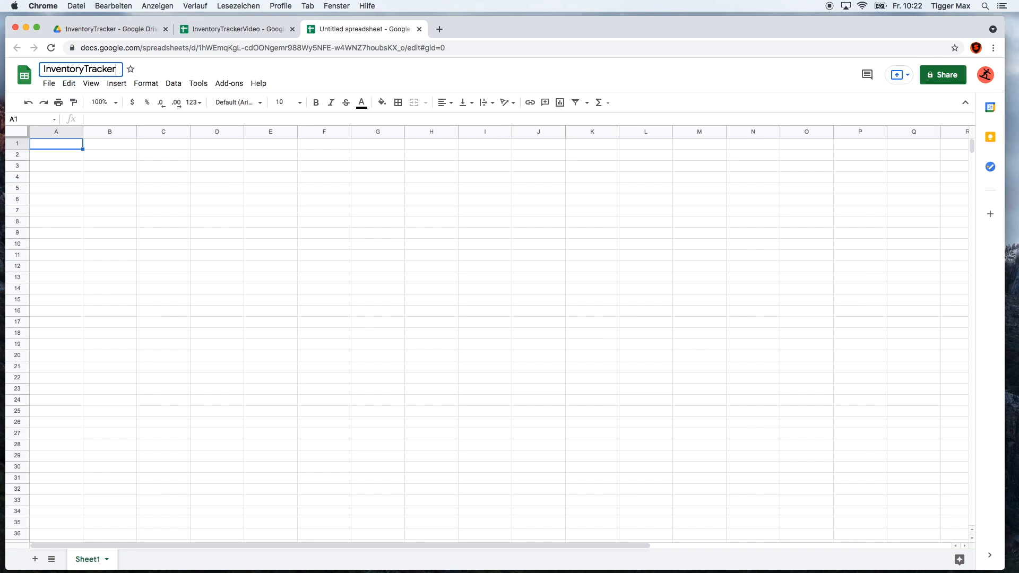
text(Tutorial)
click(210, 204)
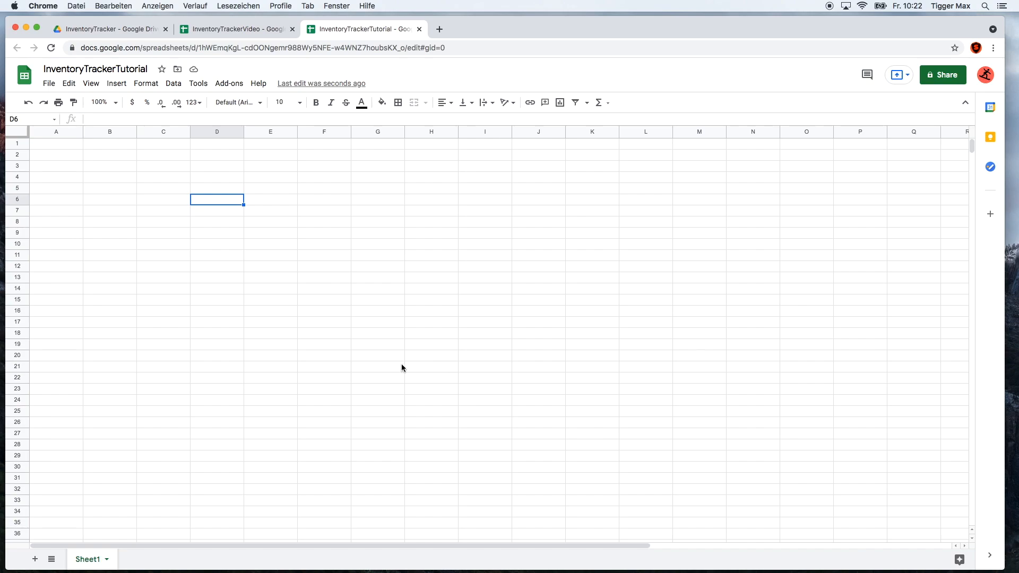
Step: Move the InventoryTrackerVideo spreadsheet out of this browser window and rename Sheet1 of InventoryTrackerTutorial as Product
drag(242, 29, 298, 572)
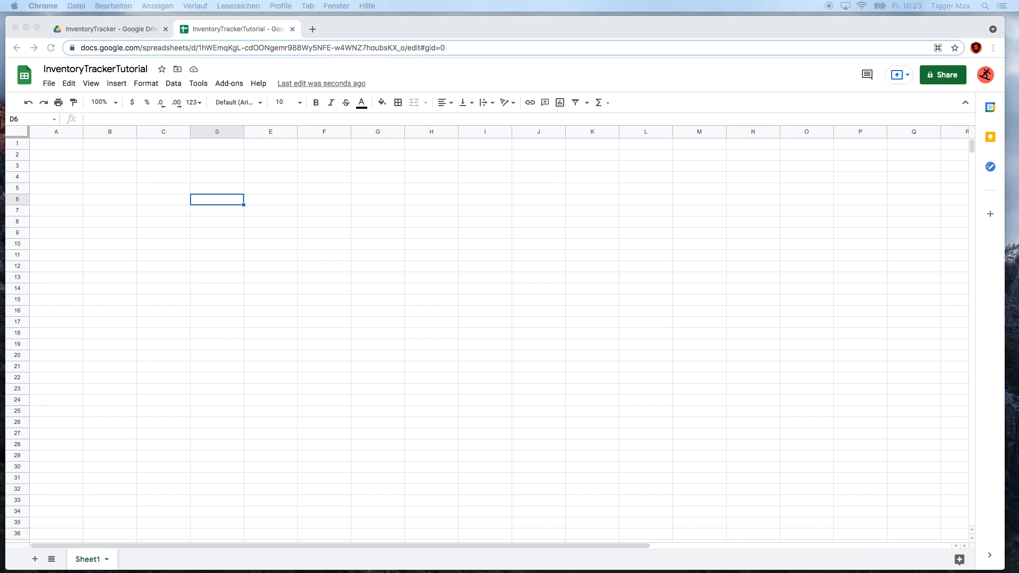
click(282, 329)
right_click(85, 557)
click(90, 425)
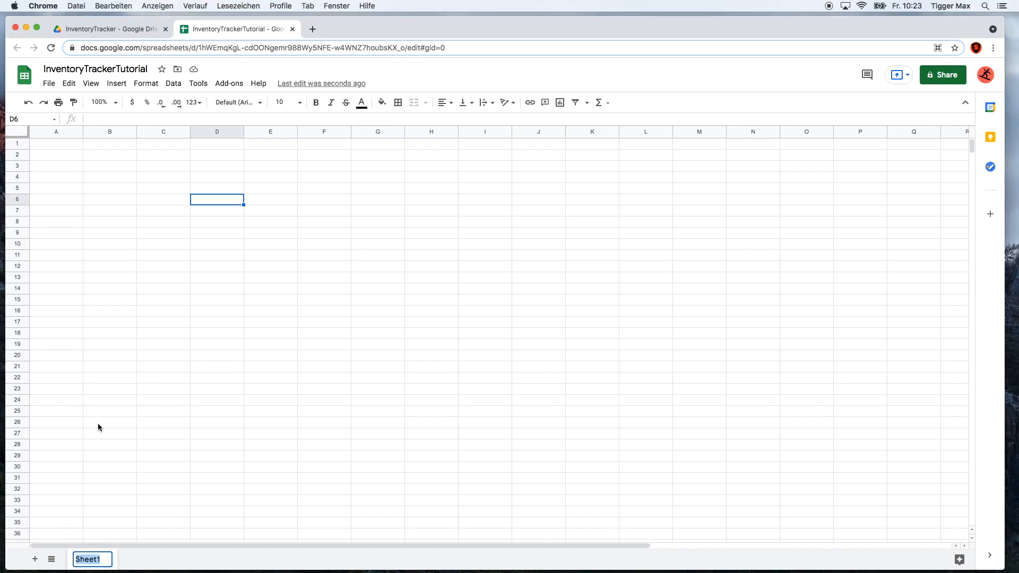
text(Product)
Step: Add a second sheet to the spreadsheet and name it Sales
click(34, 559)
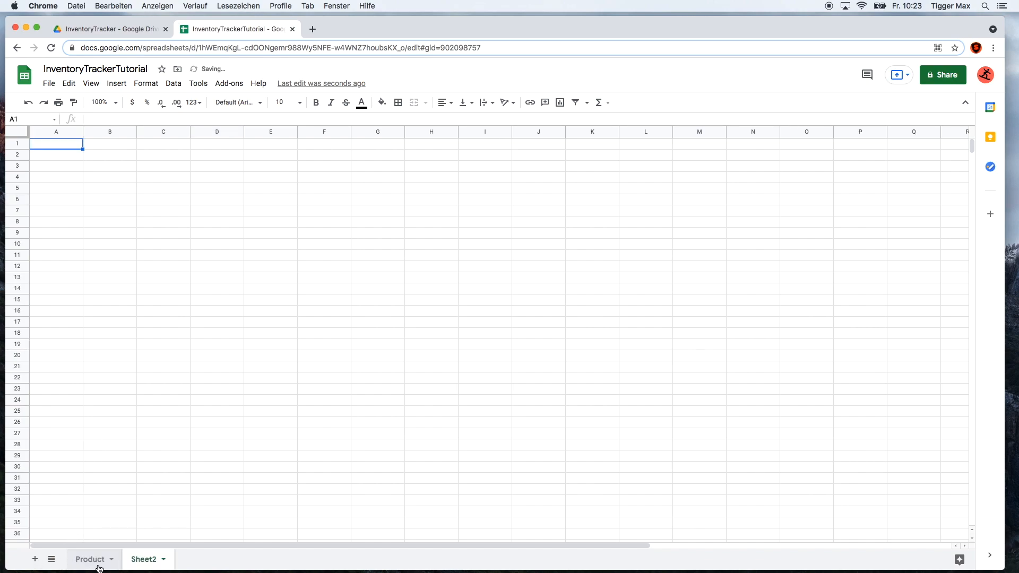
right_click(142, 559)
click(141, 425)
text(Sales)
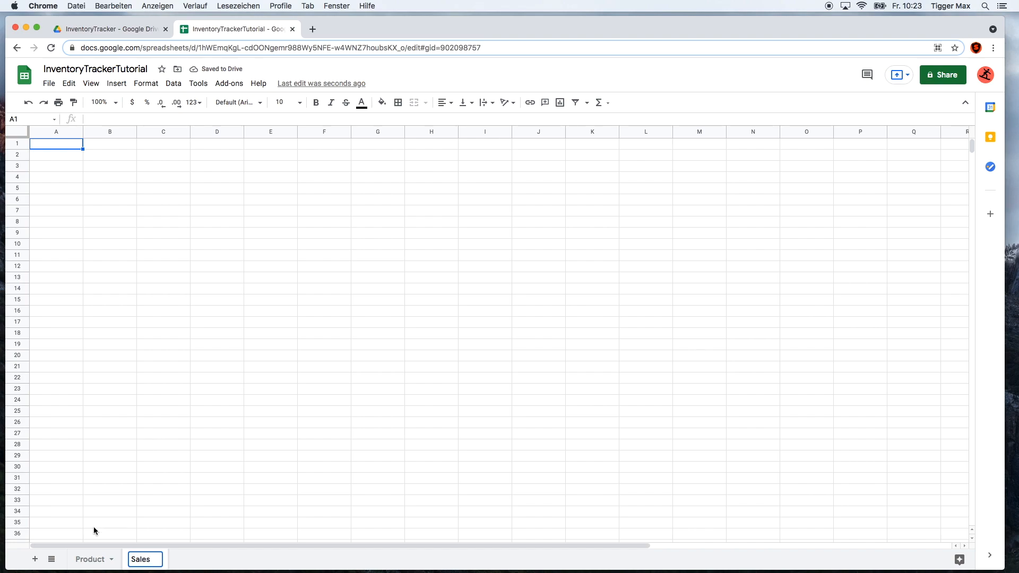
Step: Add a third sheet to the spreadsheet and name it Purchase
click(34, 559)
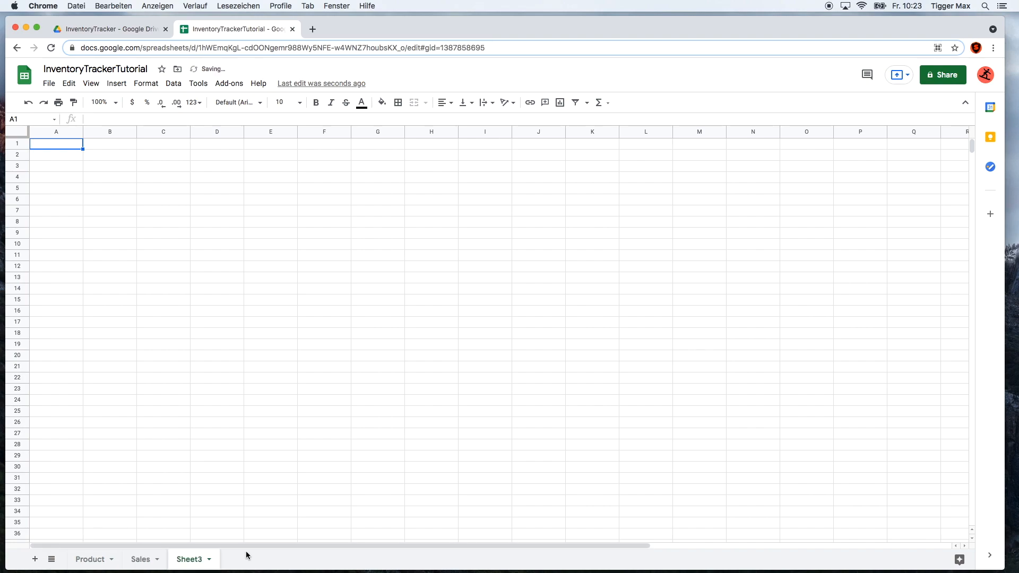
right_click(190, 559)
click(212, 426)
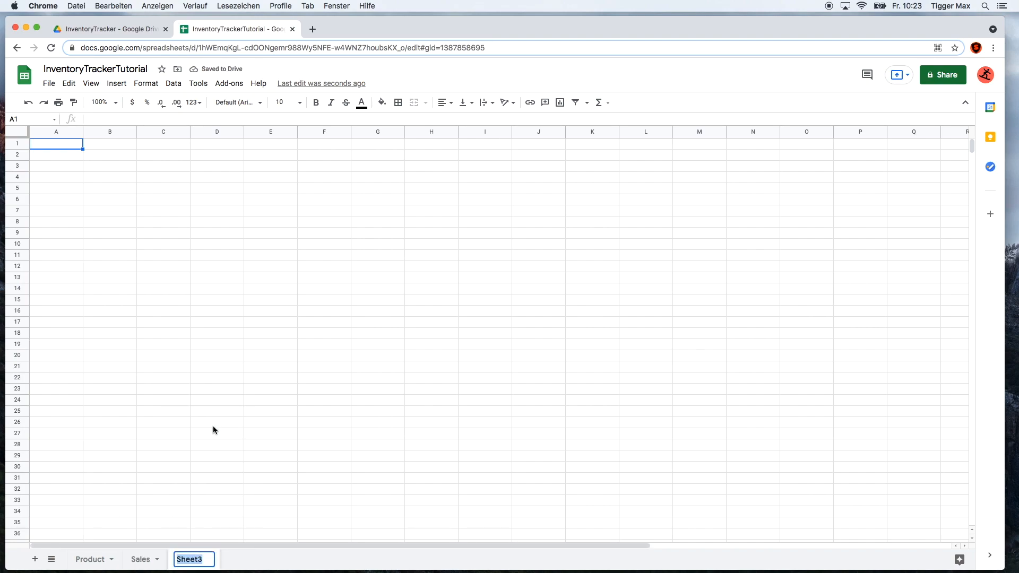
text(Purchase)
key(BackSpace)
key(BackSpace)
key(BackSpace)
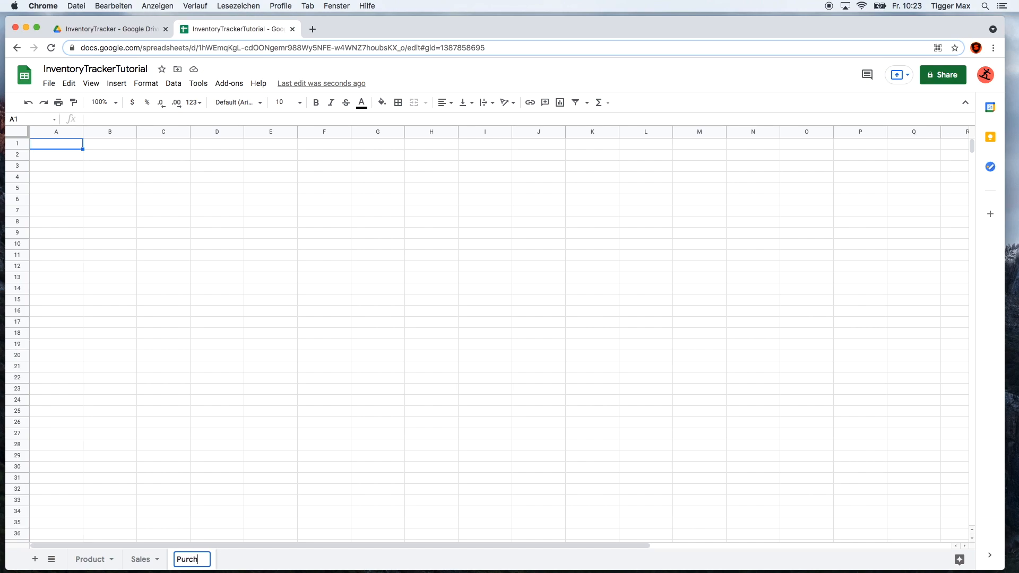
text(ase)
Step: Add a fourth sheet to the spreadsheet and name it emailNotification
click(29, 560)
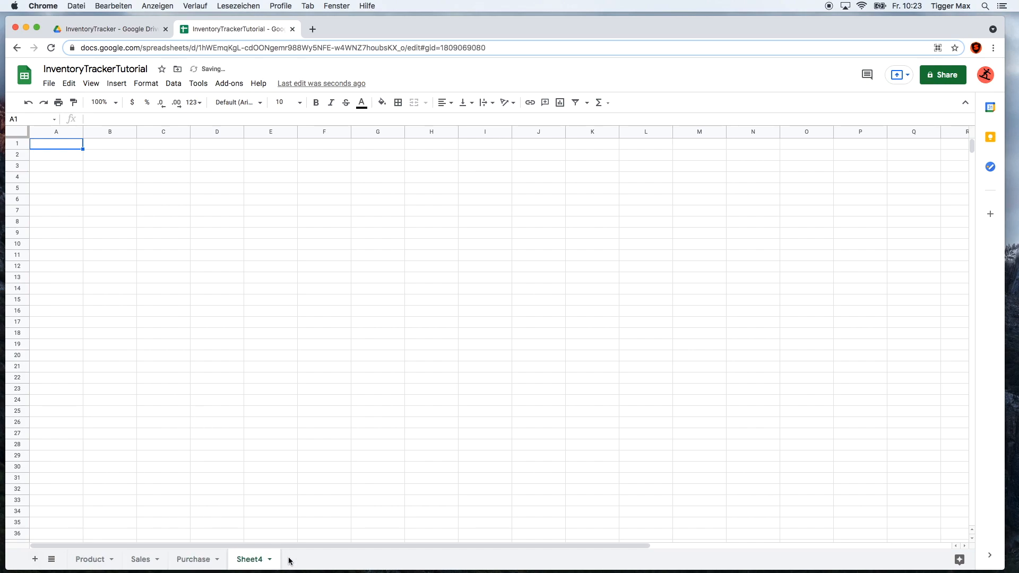
right_click(240, 560)
click(261, 423)
text(emailNotif)
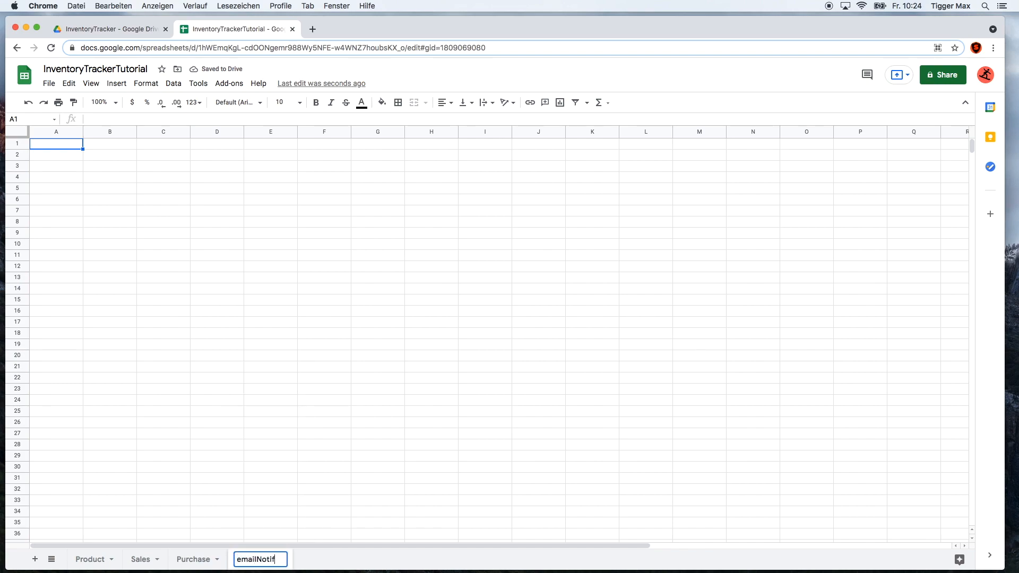
text(ication)
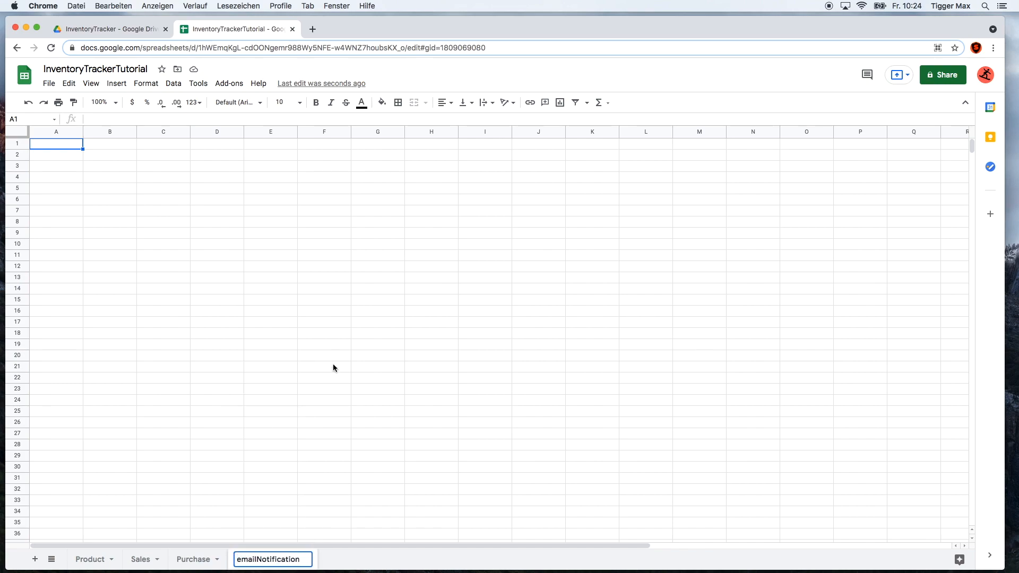
Step: Enter the headers Code, Product, Category and Stock in cells A2 to D2 of the Product sheet
click(345, 371)
click(94, 559)
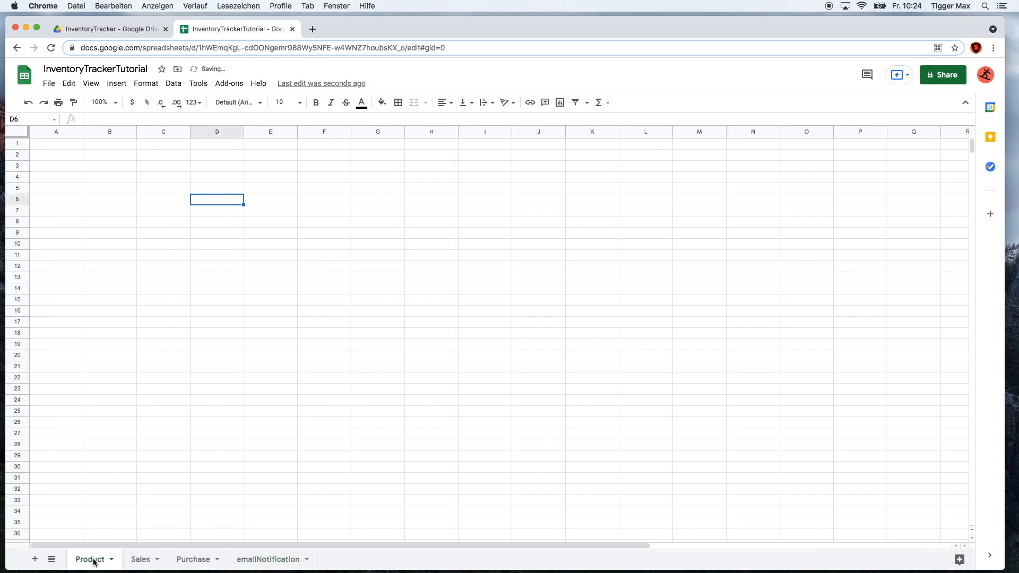
click(59, 156)
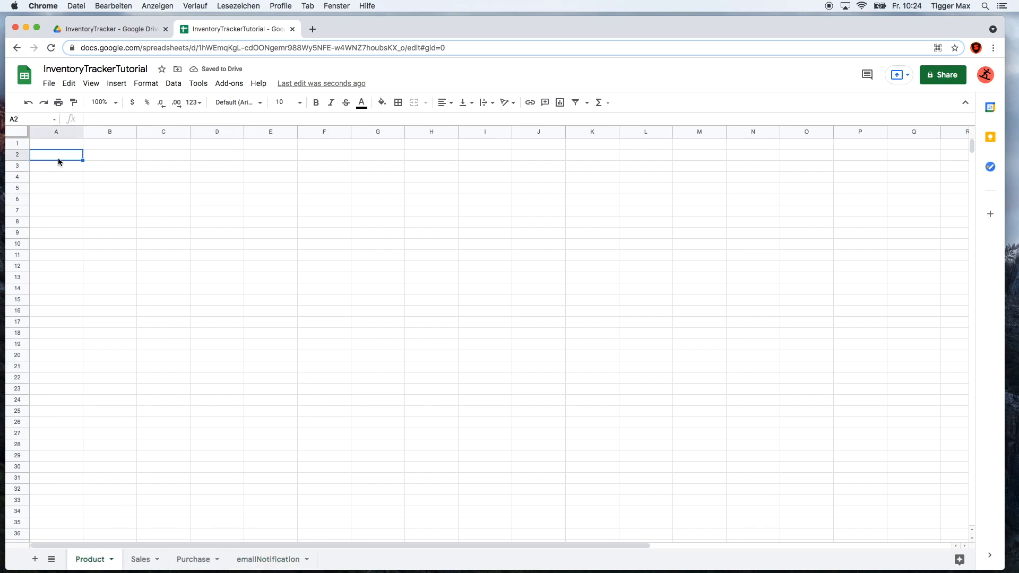
text(Code)
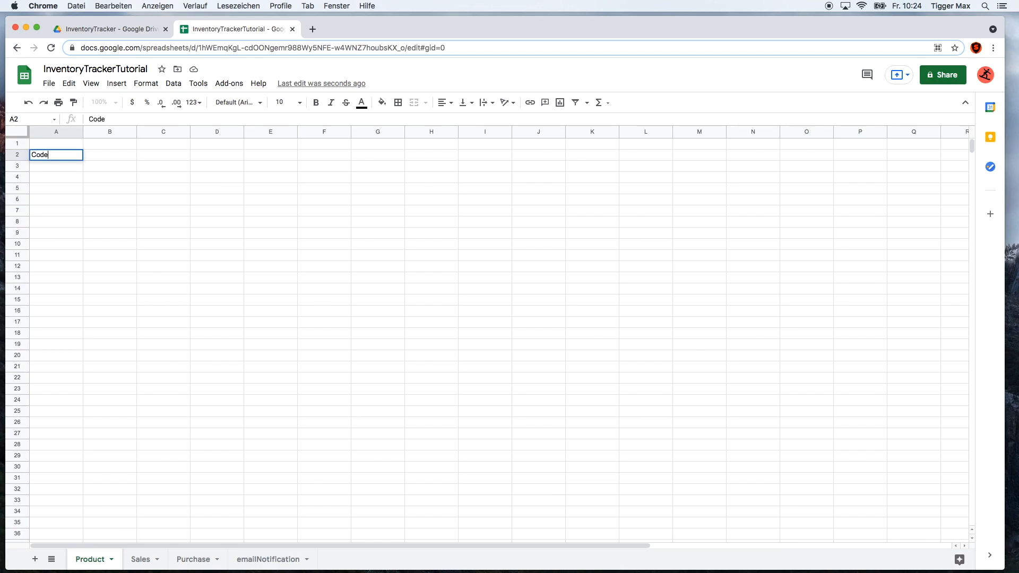
key(Tab)
text(Produc)
key(Tab)
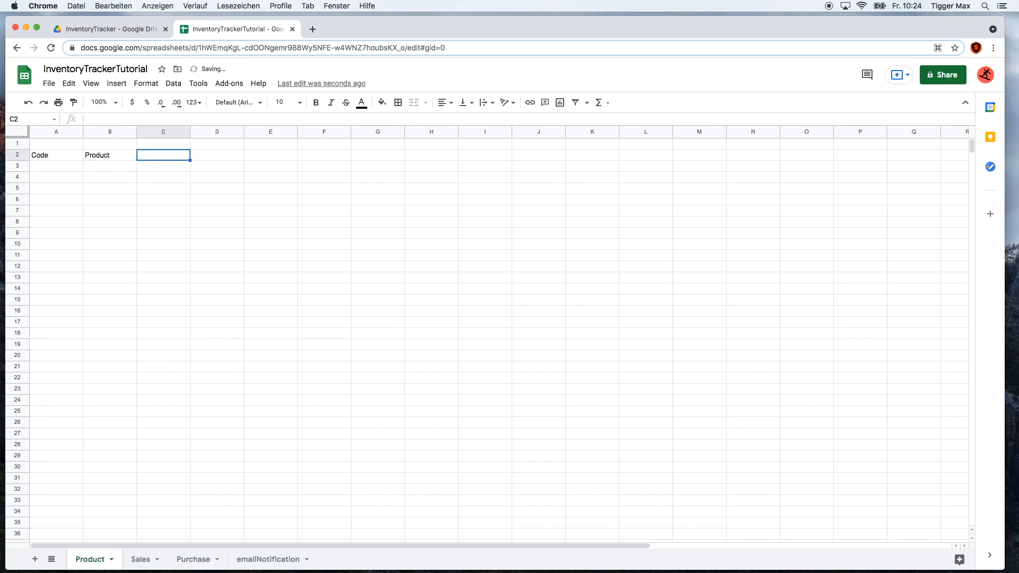
text(Category)
key(Tab)
text(S)
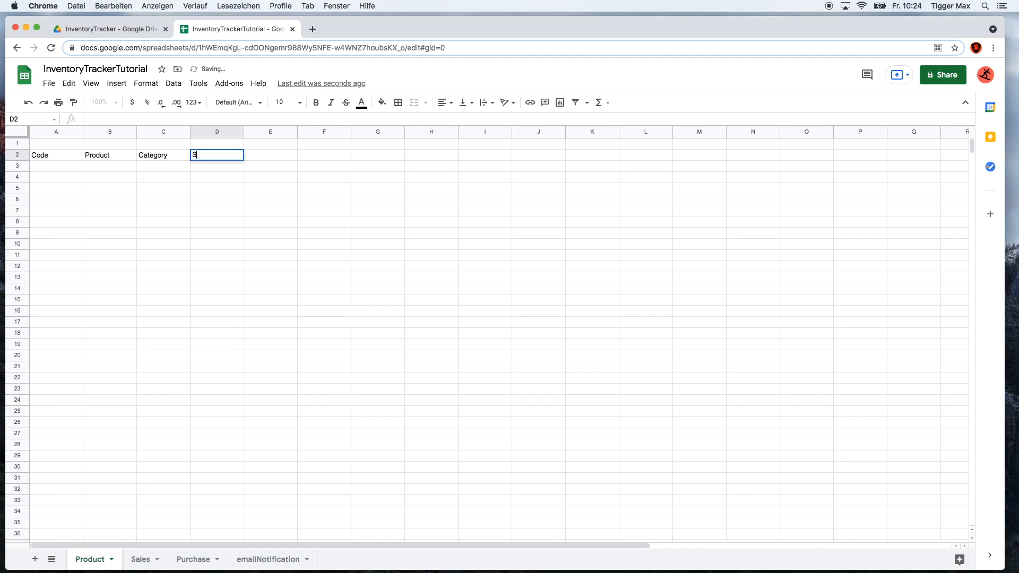
text(tock)
key(Return)
Step: Make the header cells A2:D2 of the Product sheet bold
drag(63, 155, 221, 151)
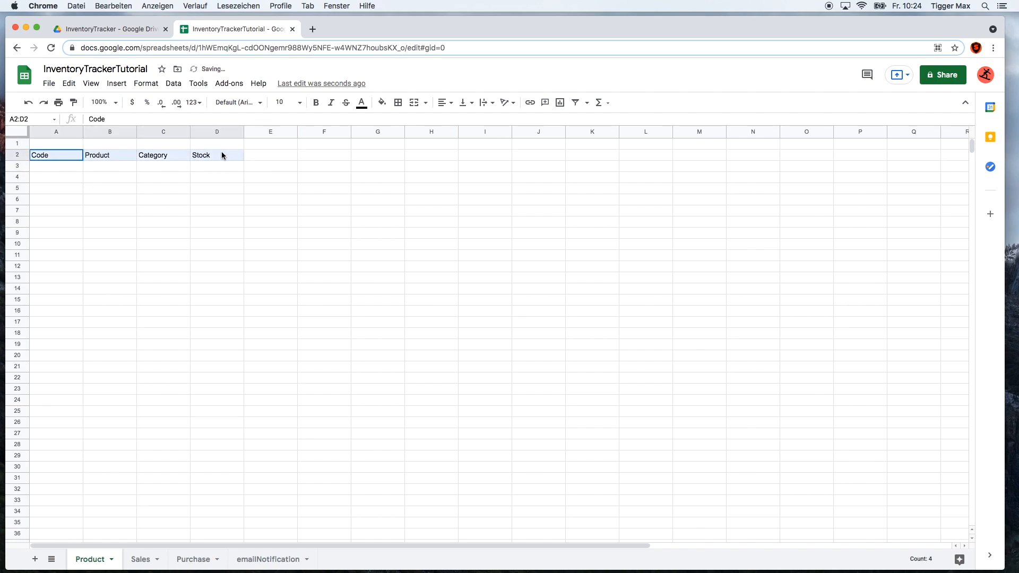
click(317, 103)
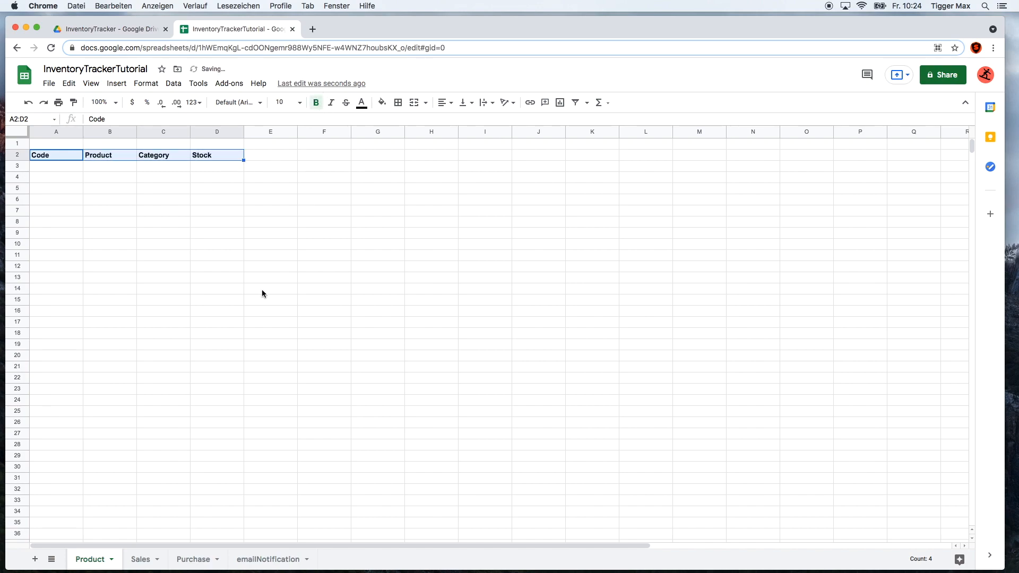
click(219, 290)
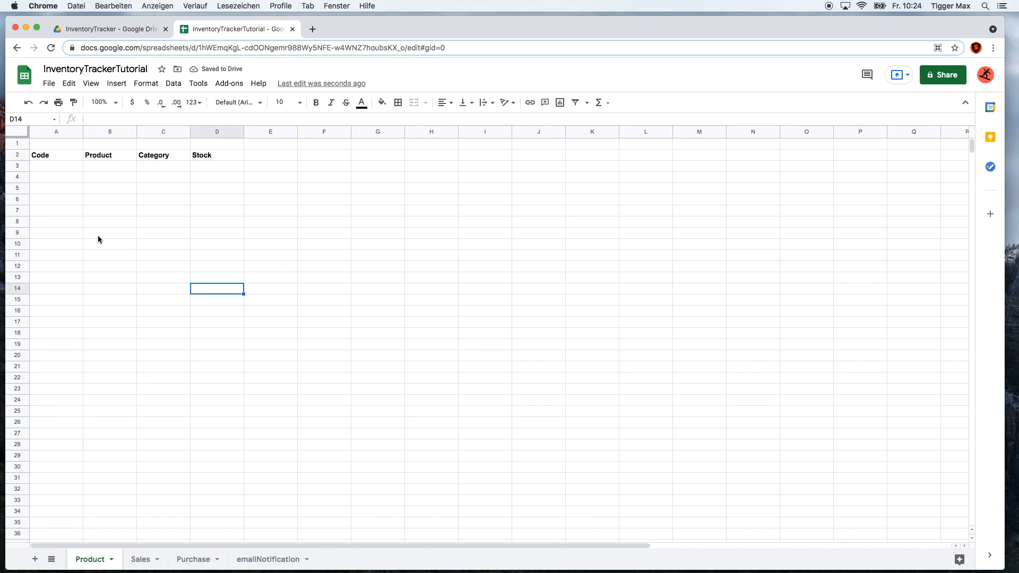
click(52, 169)
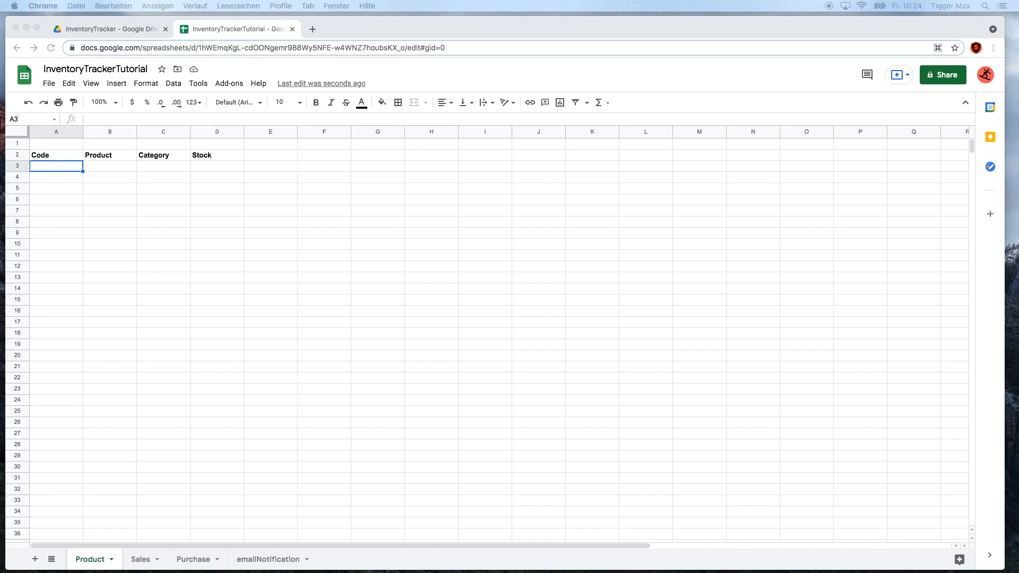
click(51, 171)
text(p)
key(BackSpace)
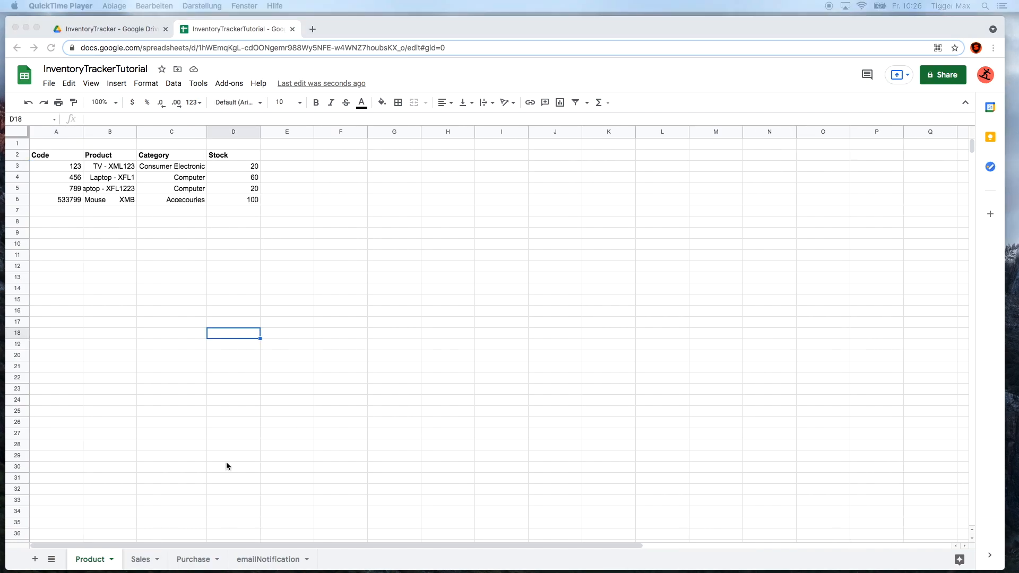
Step: Enter the headers Timestamp, Product Barcode and Quantity in row 1 of the Sales sheet and fit column B to its text
click(141, 559)
double_click(141, 559)
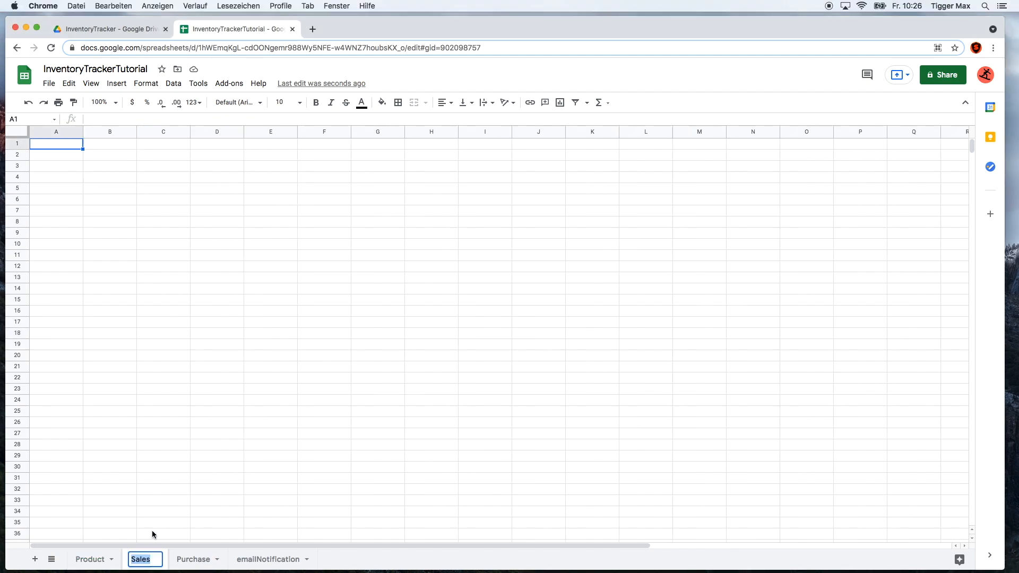
click(164, 501)
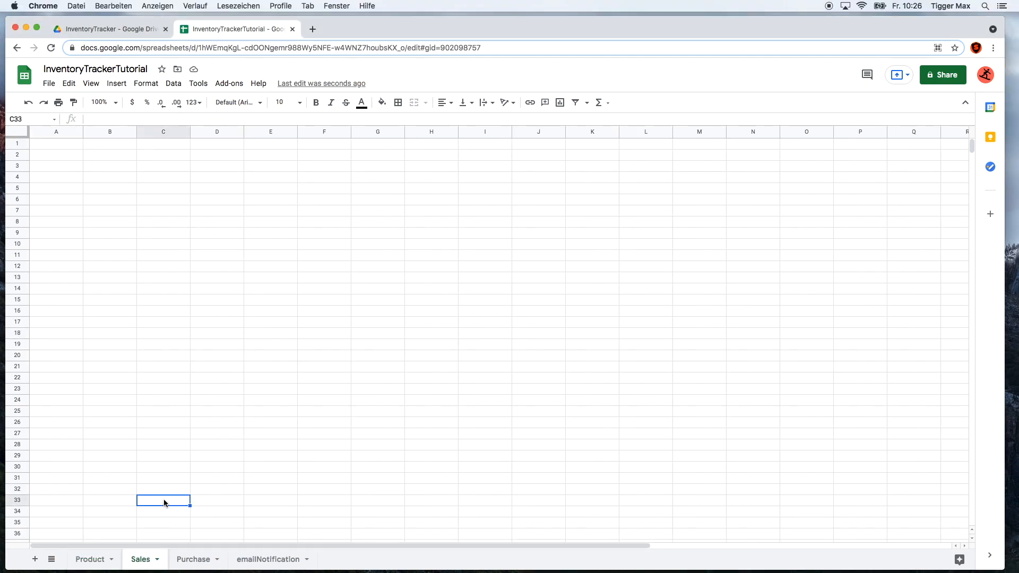
click(64, 147)
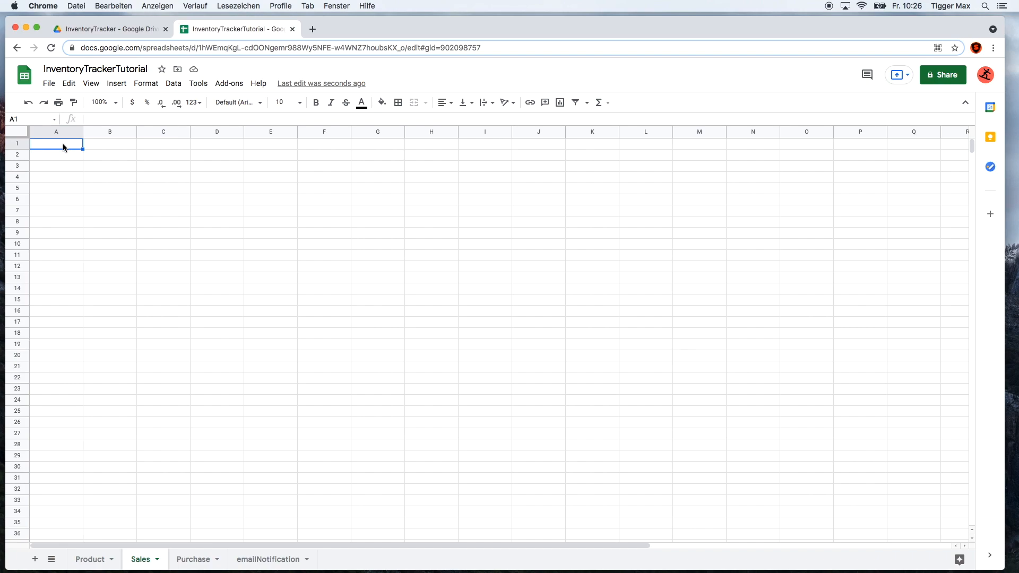
text(Timestamp)
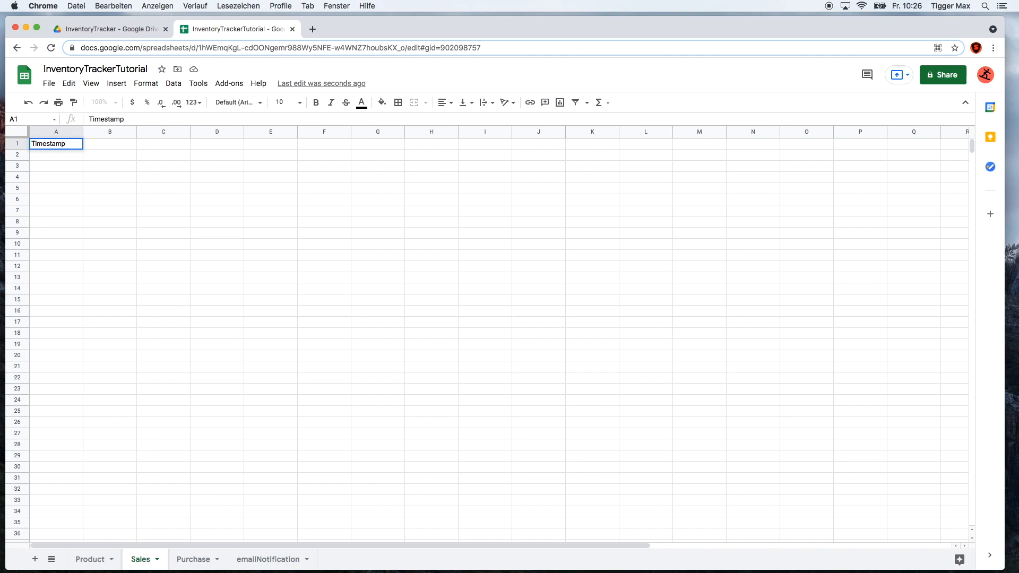
key(Tab)
text(Product)
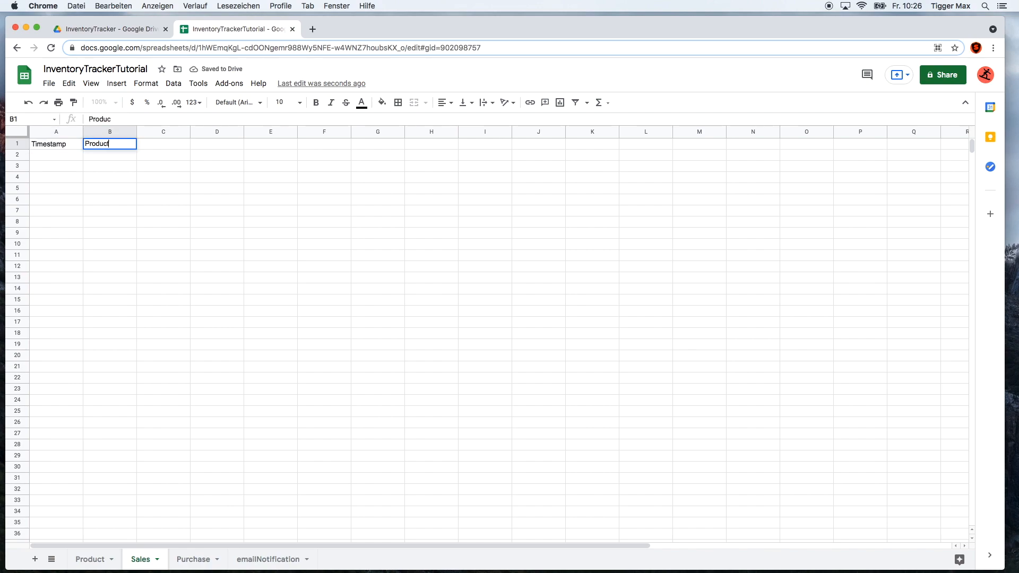
text( Barcode)
key(Tab)
text(Quantity)
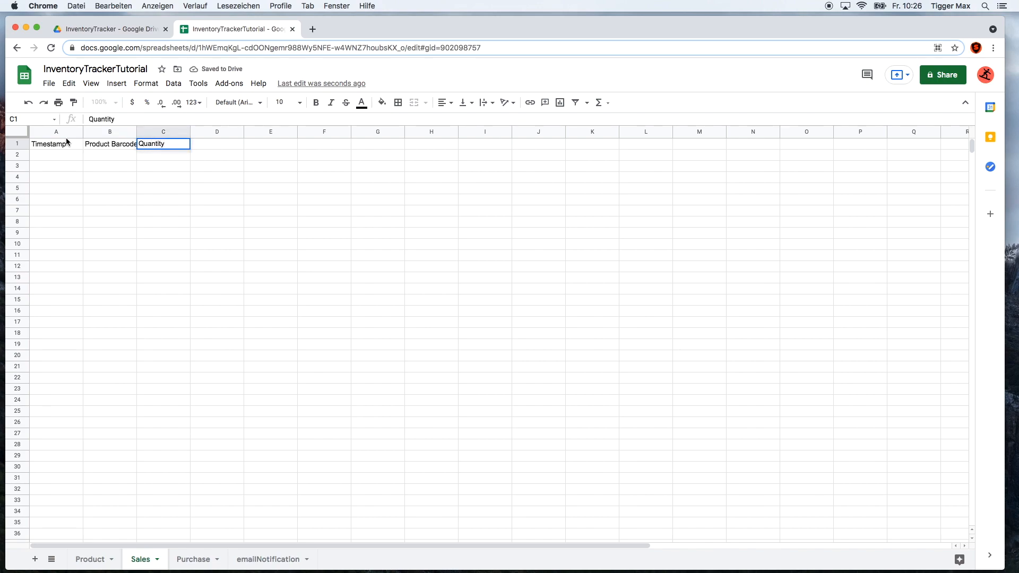
click(230, 244)
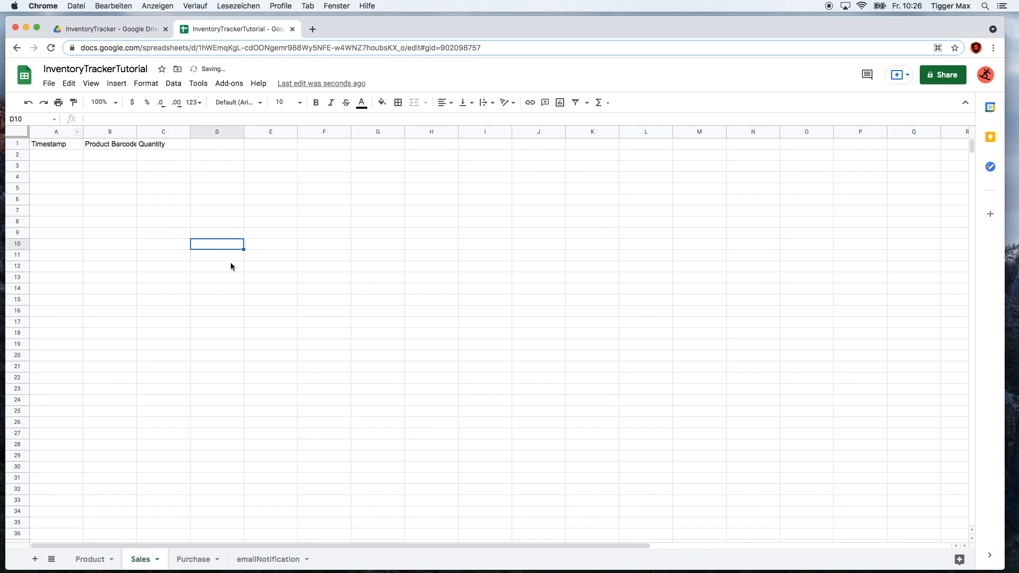
double_click(136, 132)
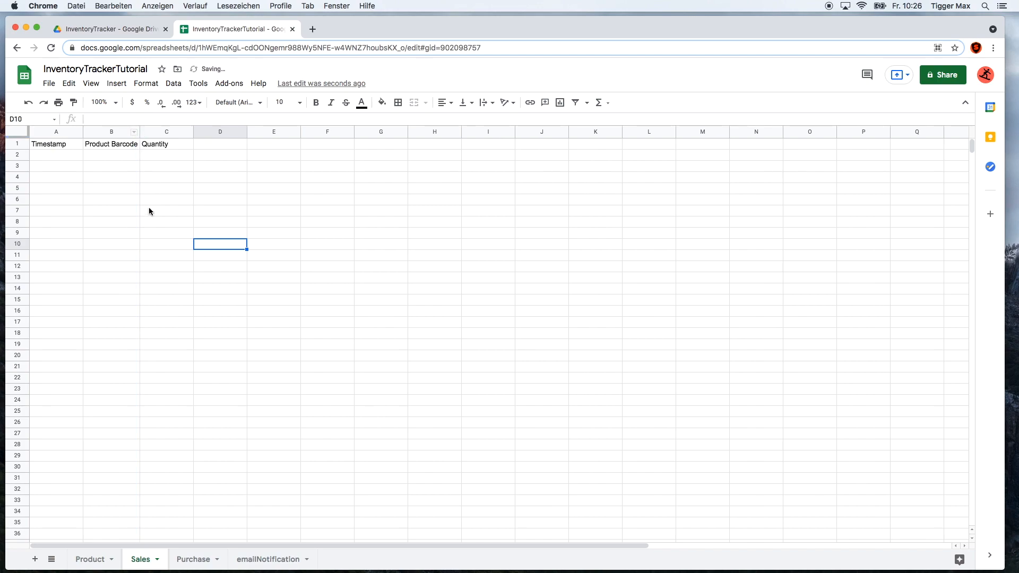
Step: Make the header cells A1:C1 of the Sales sheet bold
click(91, 560)
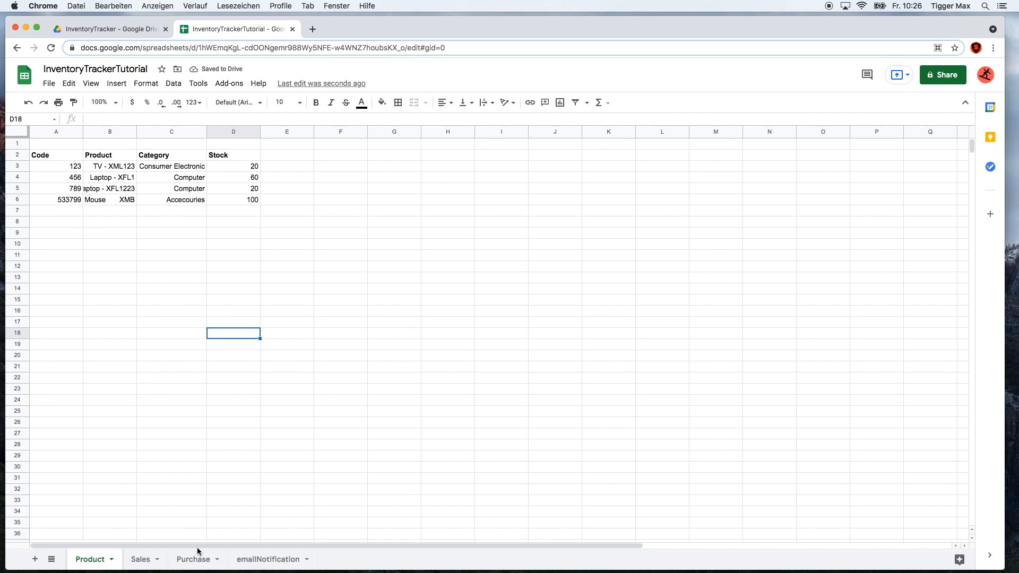
click(140, 559)
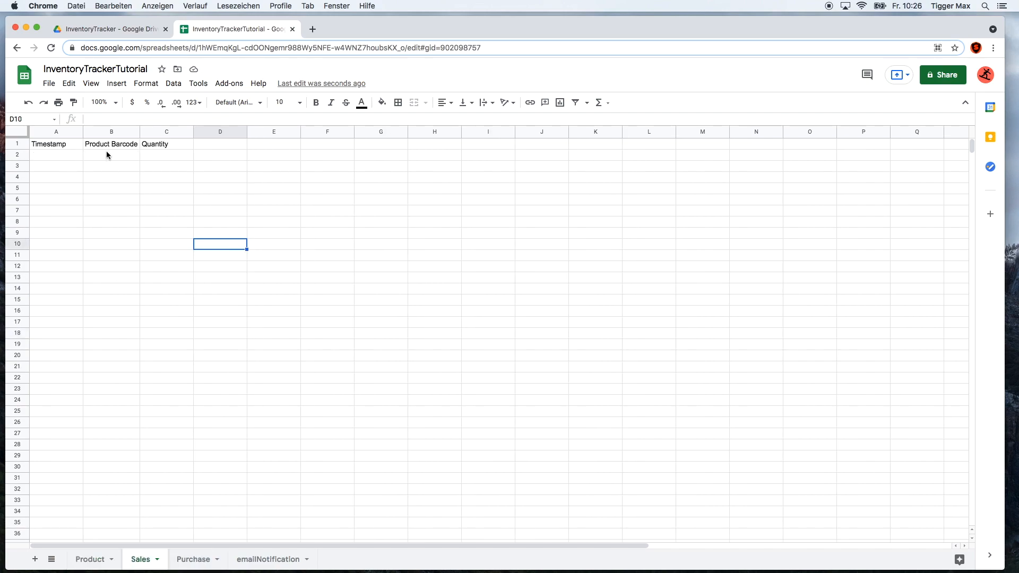
drag(45, 145, 169, 144)
click(316, 102)
click(61, 162)
Step: Apply data validation to cell A2 under Timestamp in the Sales sheet, with the criterion Date is valid date
click(56, 156)
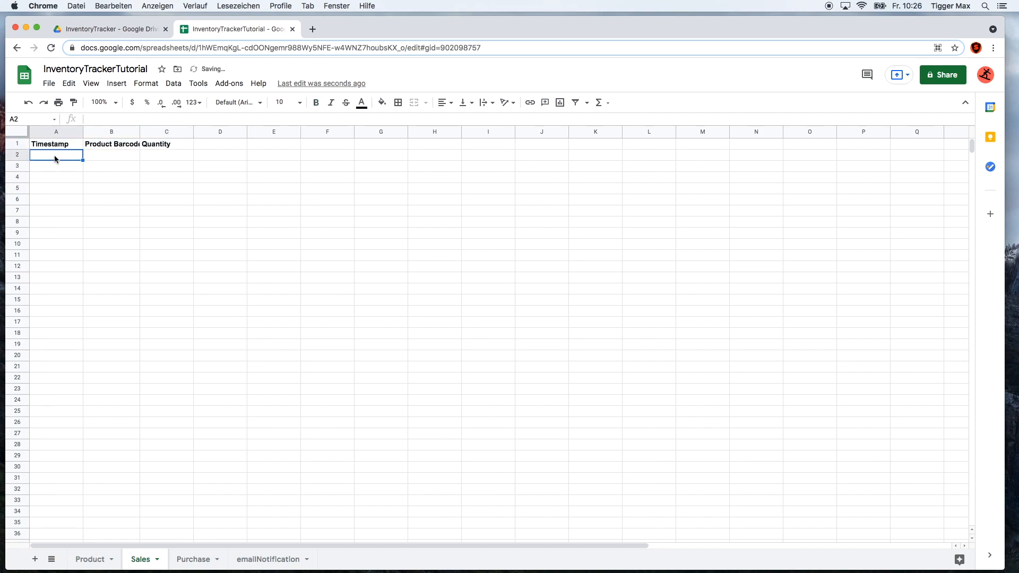
right_click(55, 157)
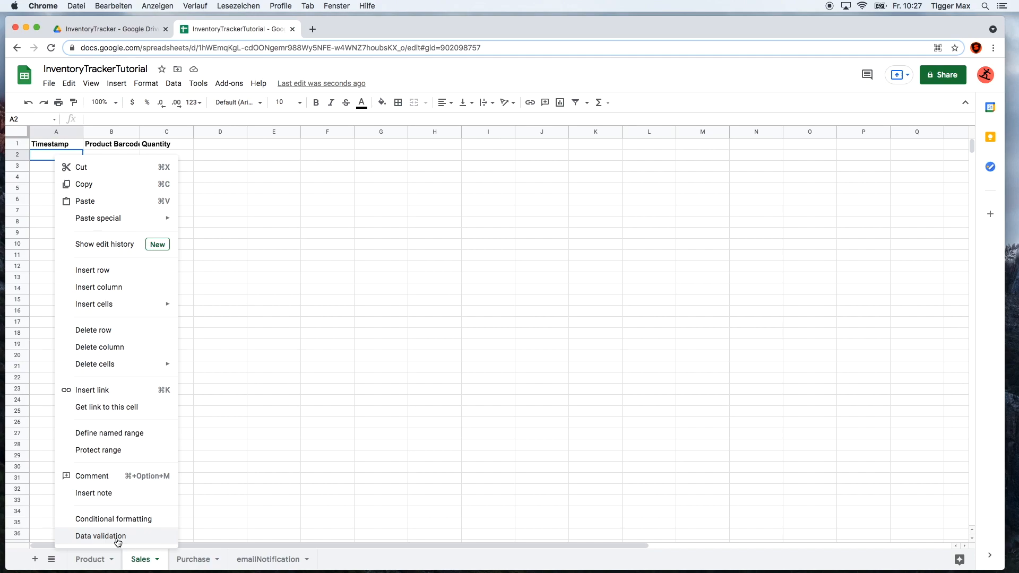
click(101, 536)
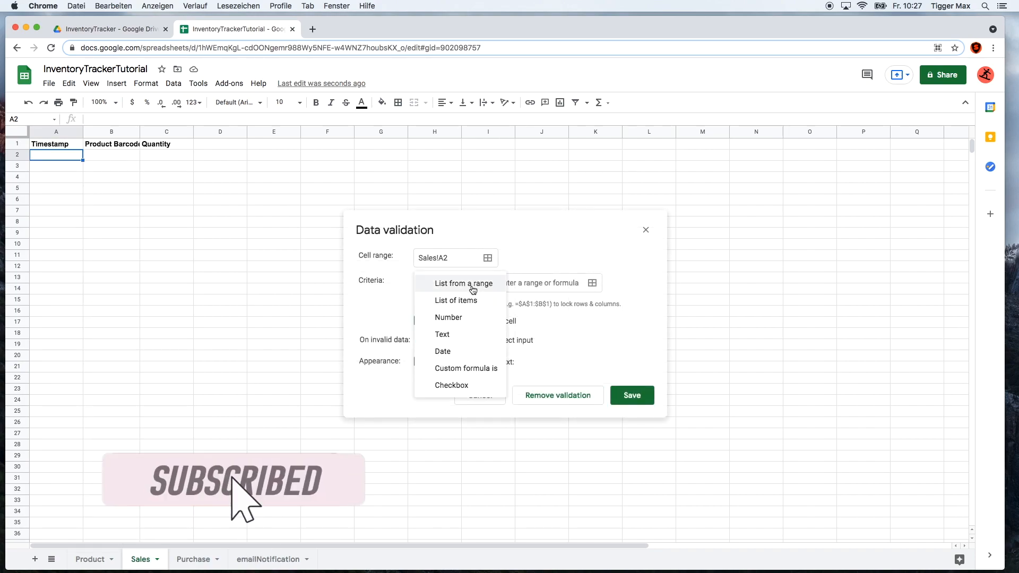
click(470, 284)
click(449, 352)
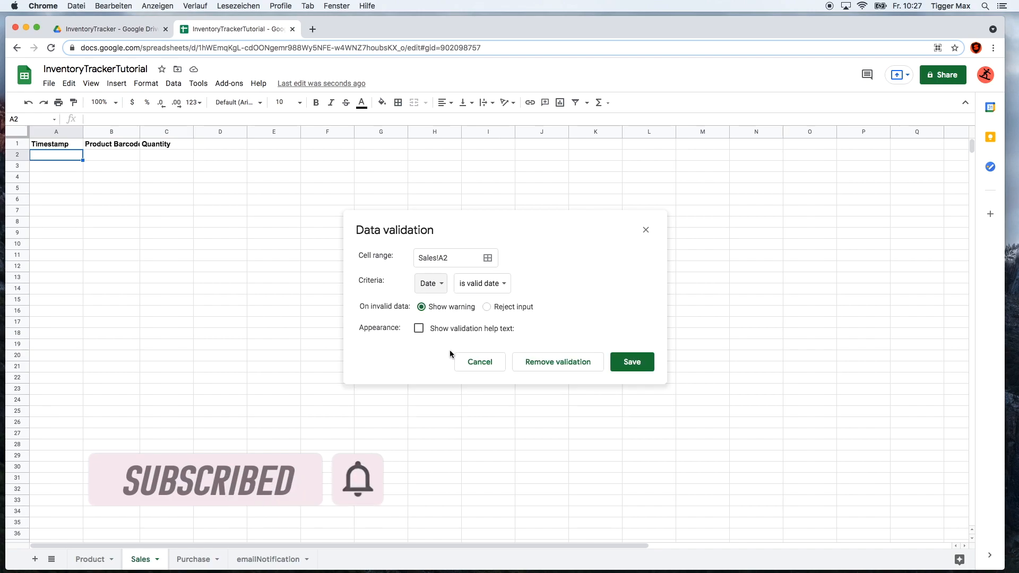
click(628, 369)
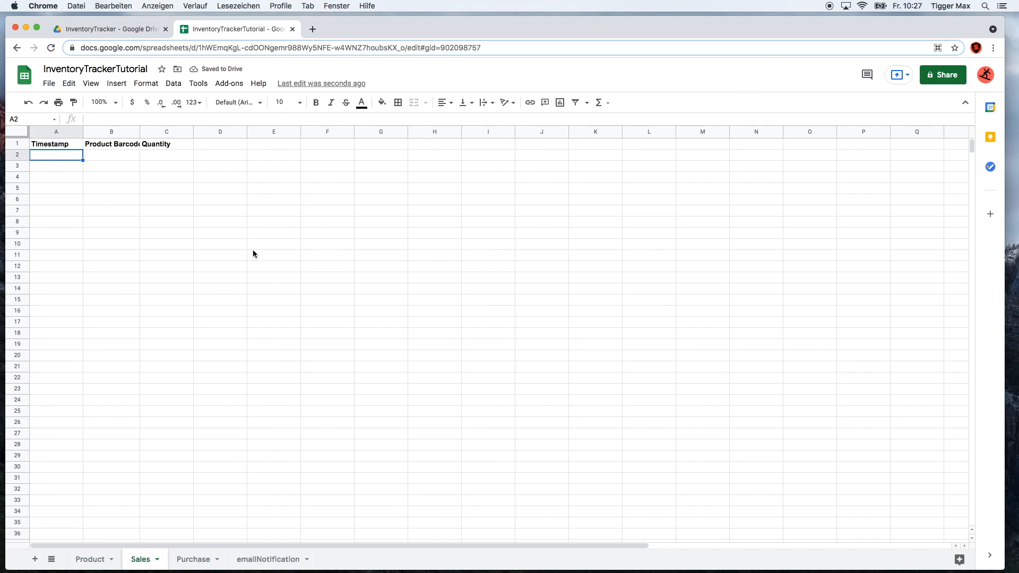
Step: Try to copy the header cells A1:C1 of the Sales sheet to the Purchase sheet
click(187, 560)
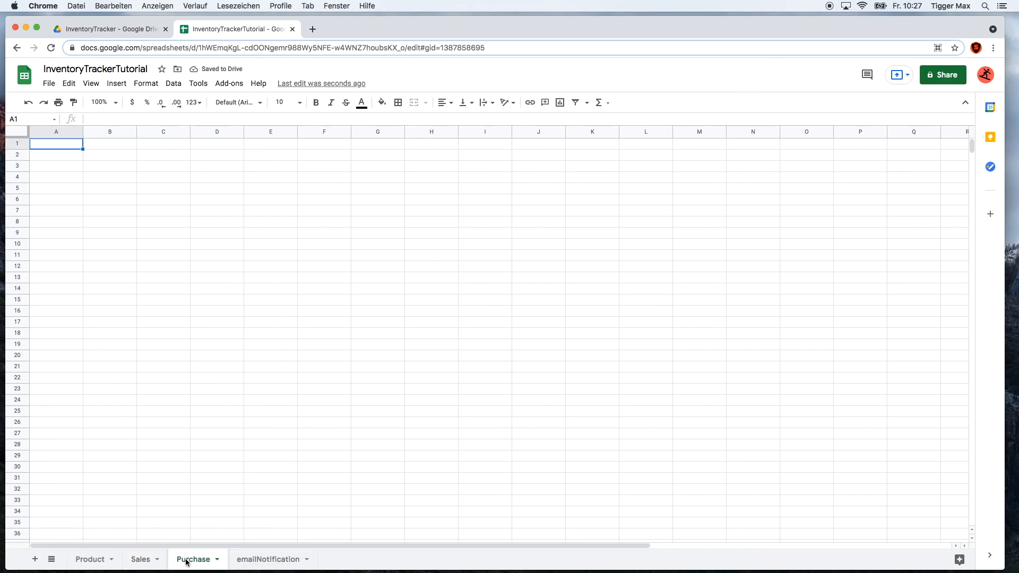
click(141, 559)
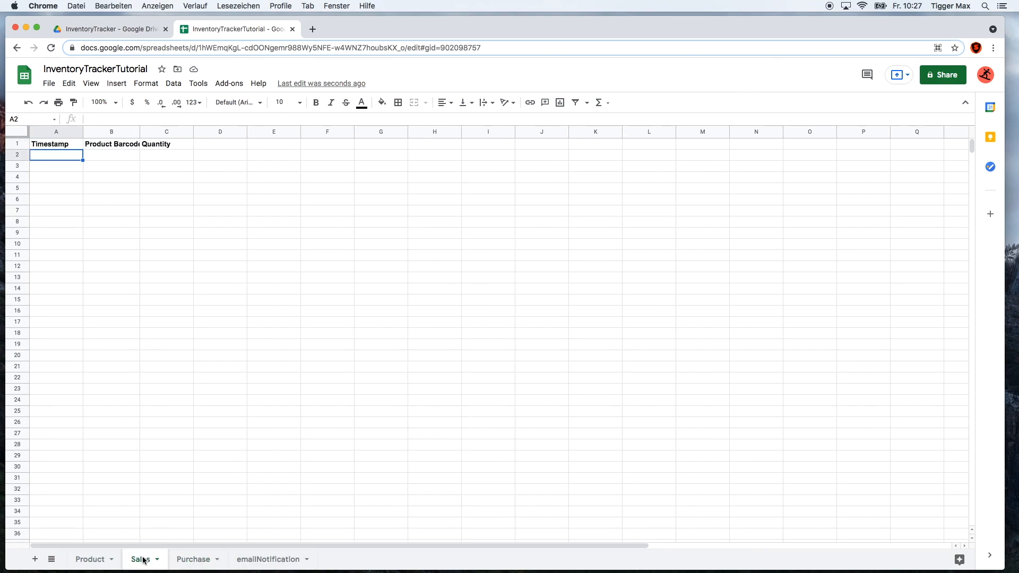
click(182, 562)
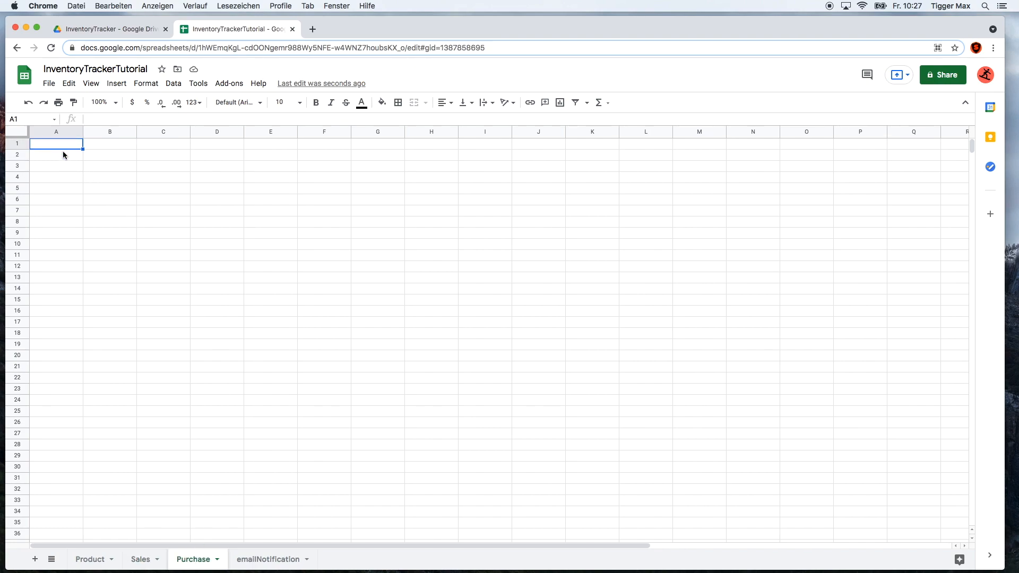
click(143, 560)
drag(53, 144, 162, 149)
key(ctrl+c)
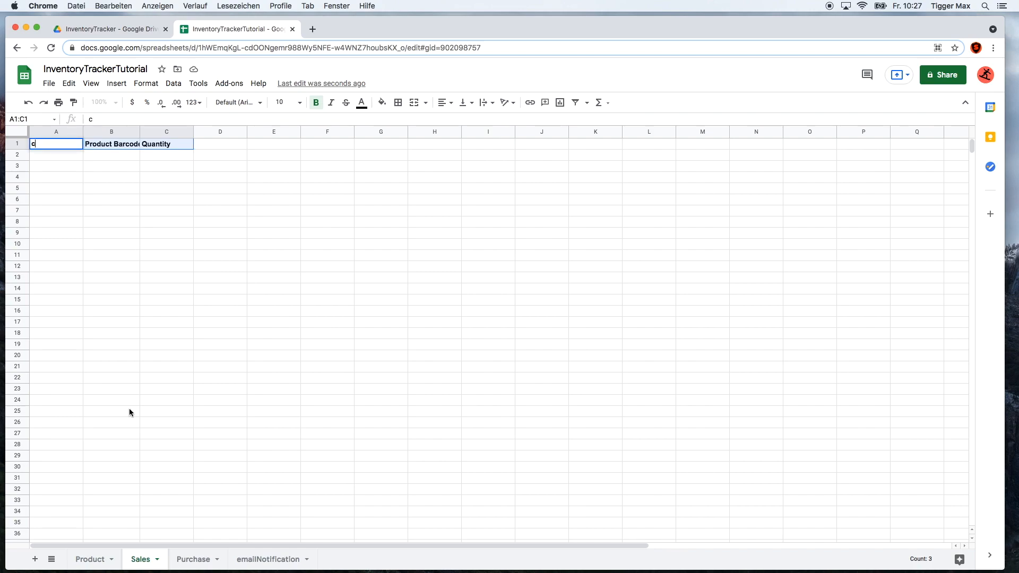
click(193, 560)
double_click(53, 147)
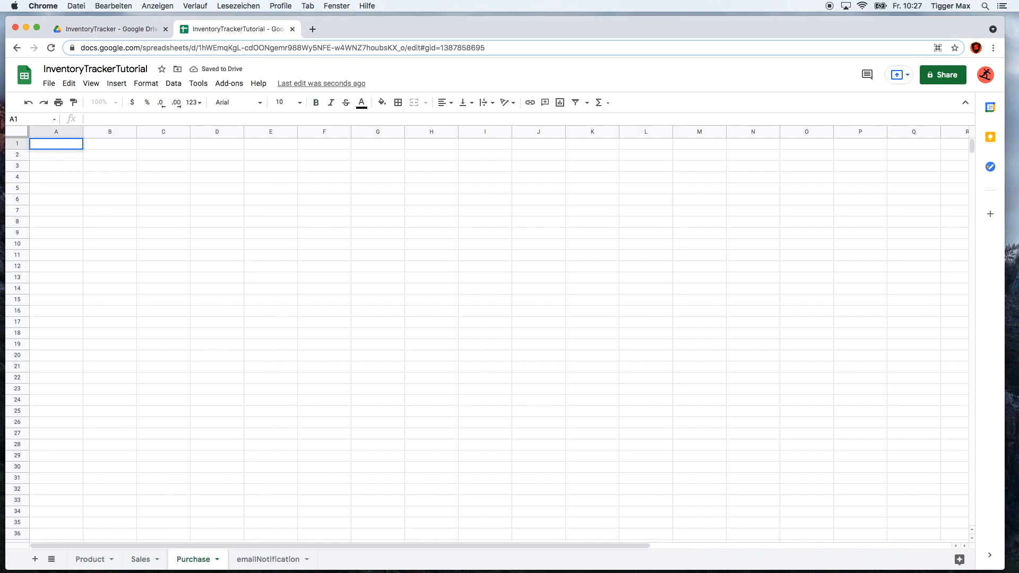
Step: Undo the accidental overwrite of the Timestamp header in cell A1 of the Sales sheet
click(140, 557)
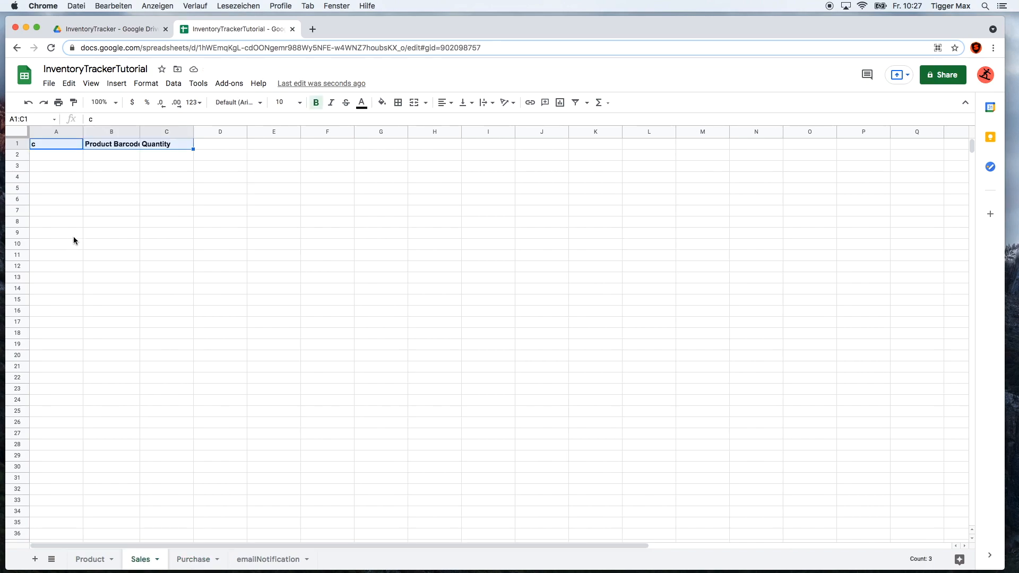
click(119, 218)
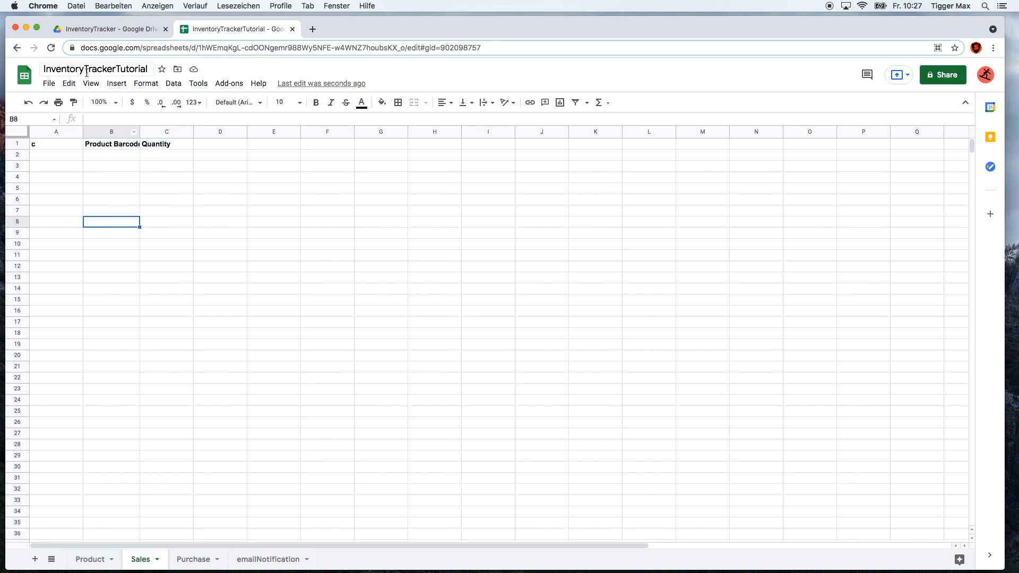
click(28, 102)
click(76, 177)
Step: Copy the headers in A1:C1 of the Sales sheet to row 1 of the Purchase sheet
drag(53, 144, 157, 146)
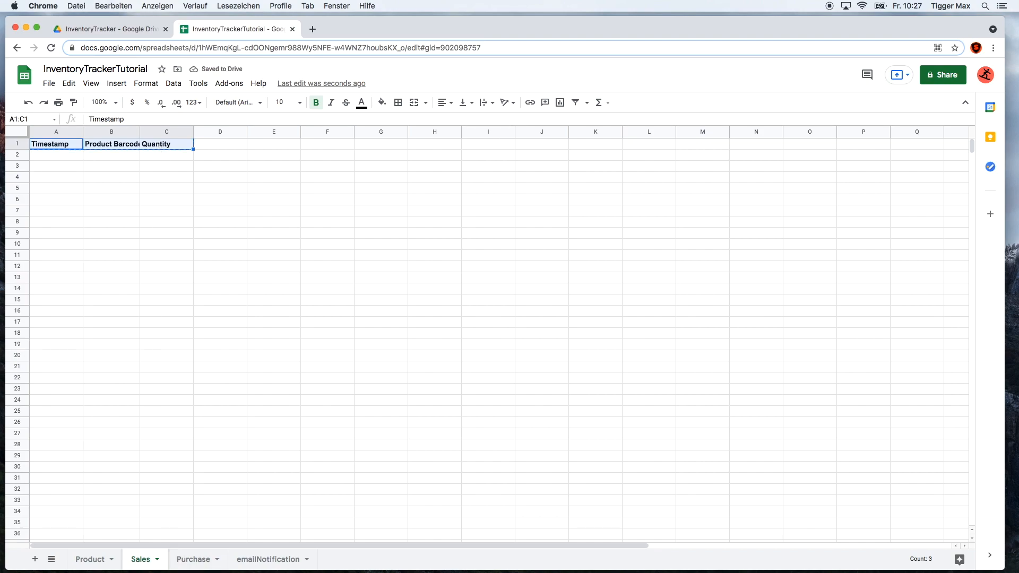
click(192, 560)
key(cmd+v)
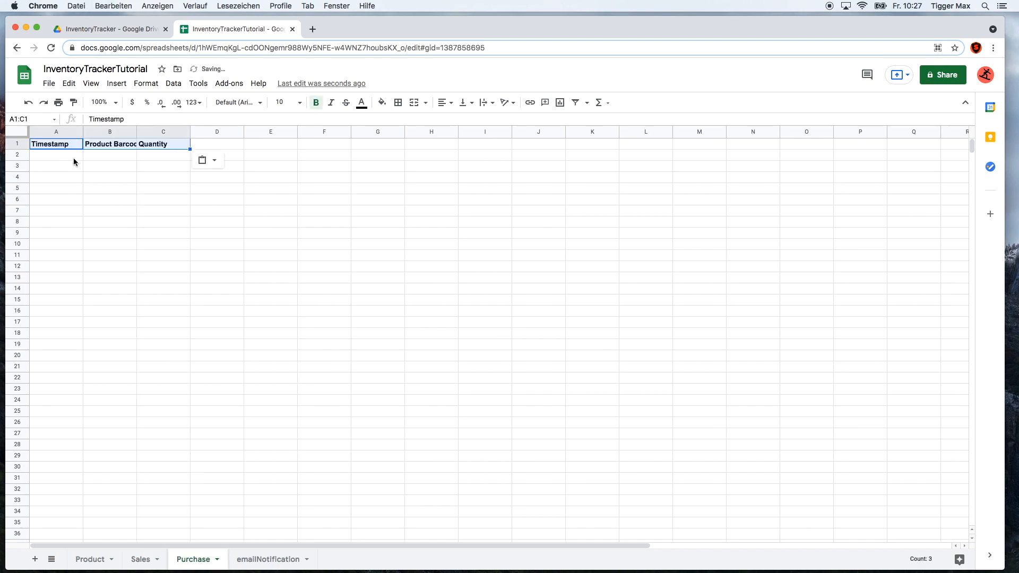
click(101, 188)
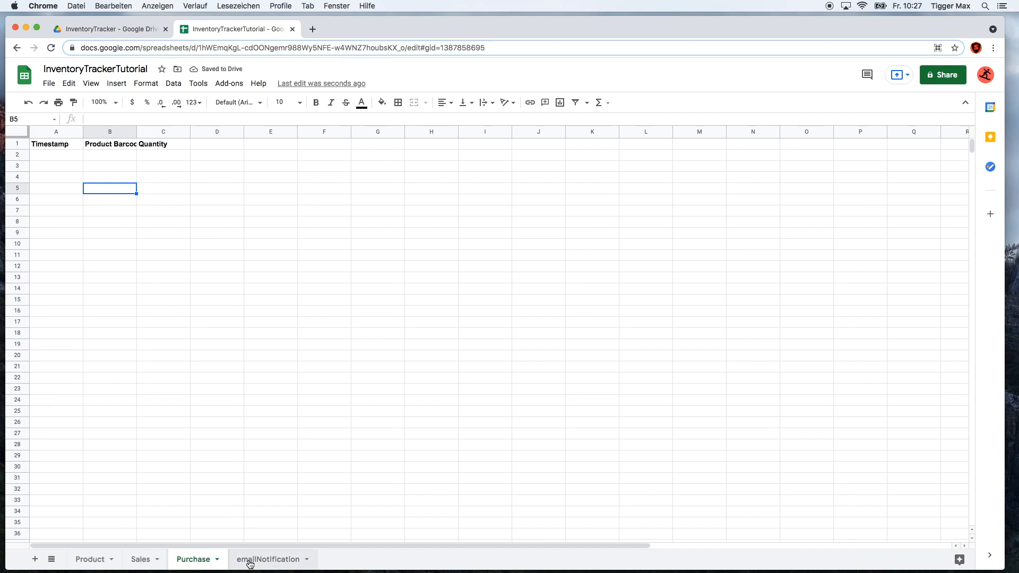
Step: Merge cells A1:B1 on the emailNotification sheet and enter the title "Email notification" in them
click(250, 562)
key(super+Tab)
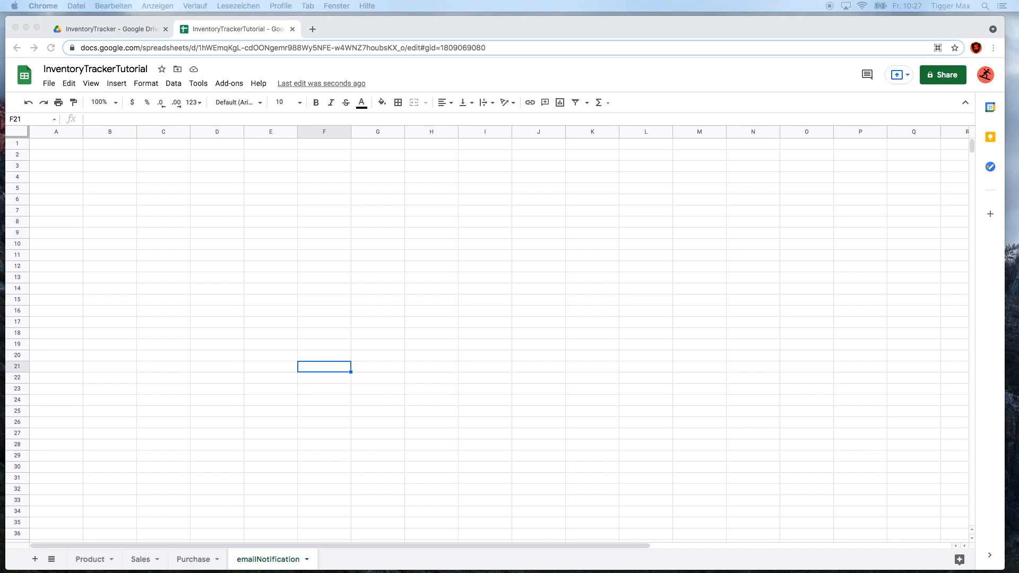
click(114, 144)
shift+click(49, 146)
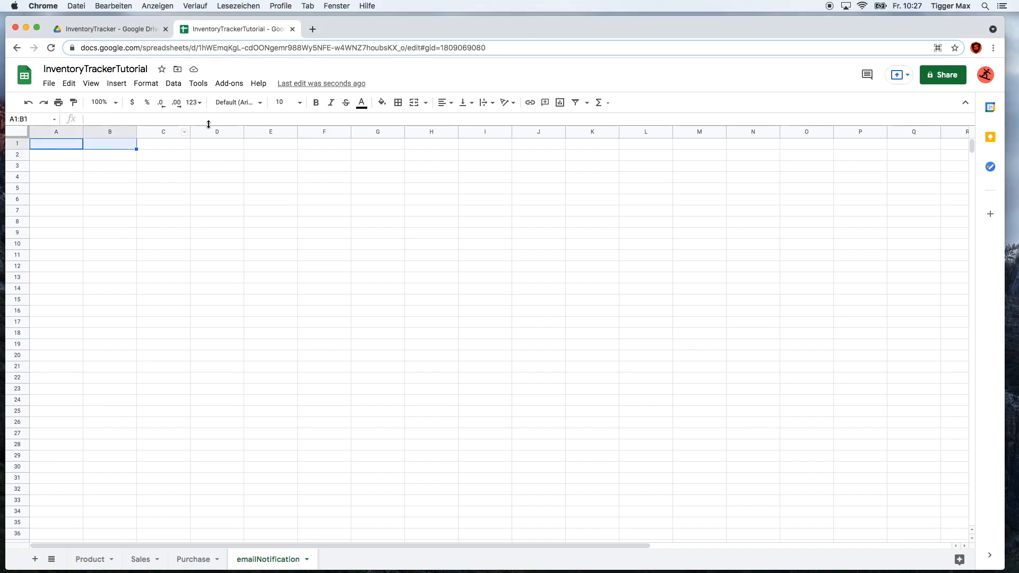
click(413, 103)
text(Email)
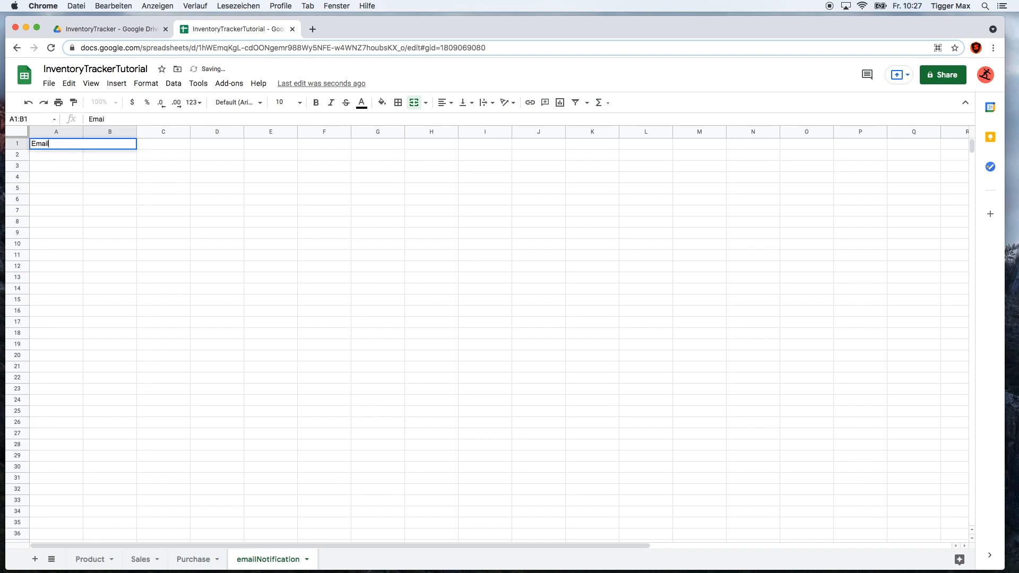
text( notification)
key(Return)
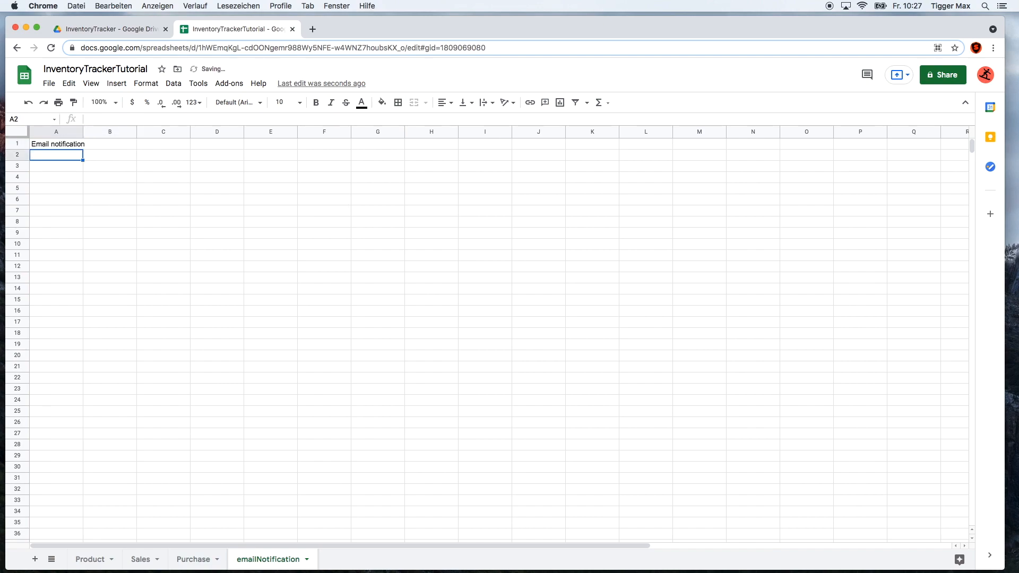
Step: Enter the labels "Email" in cell A2 and "Limit" in cell A3 below the title
text(Email notification)
key(Return)
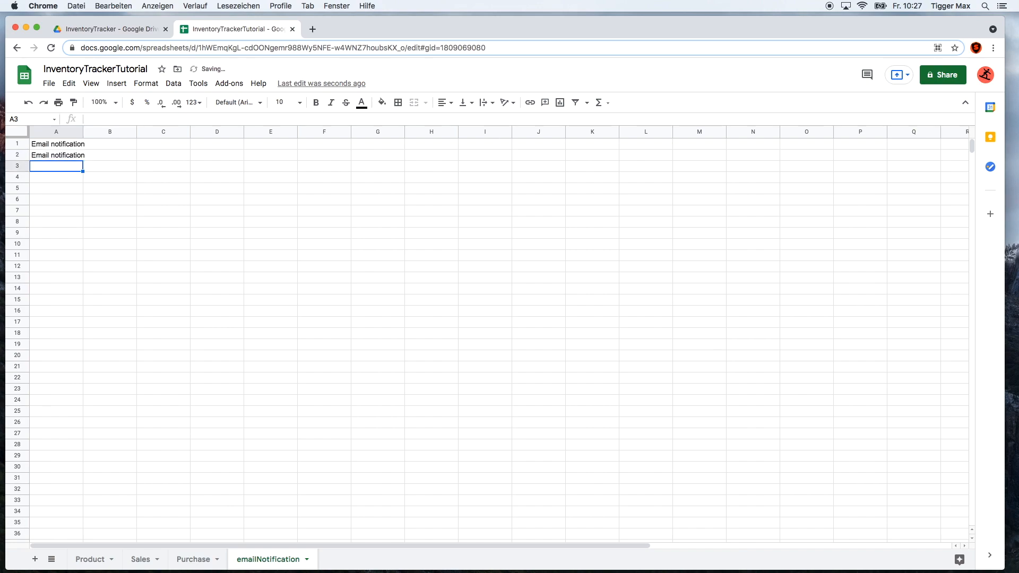
key(Up)
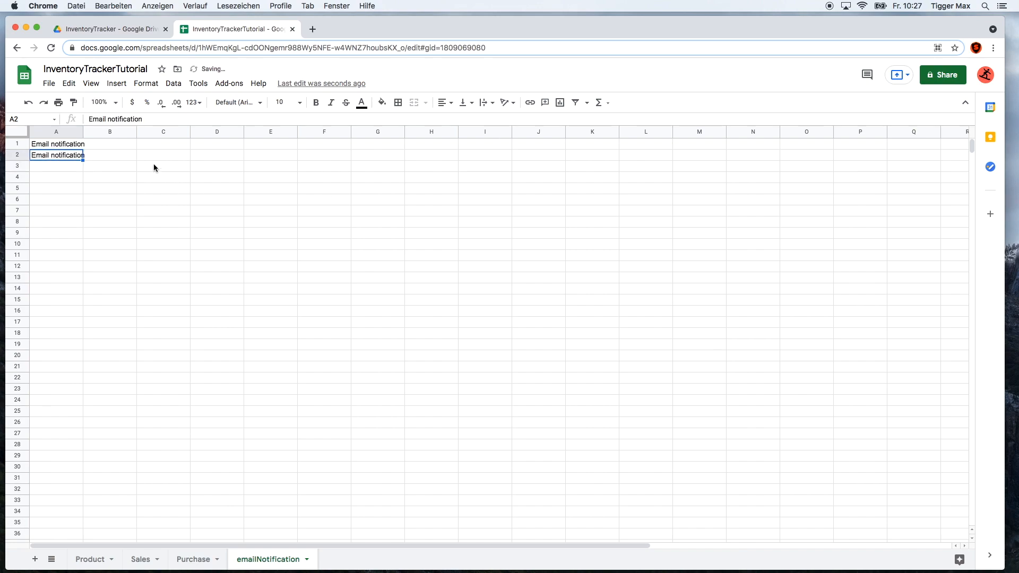
double_click(127, 118)
key(BackSpace)
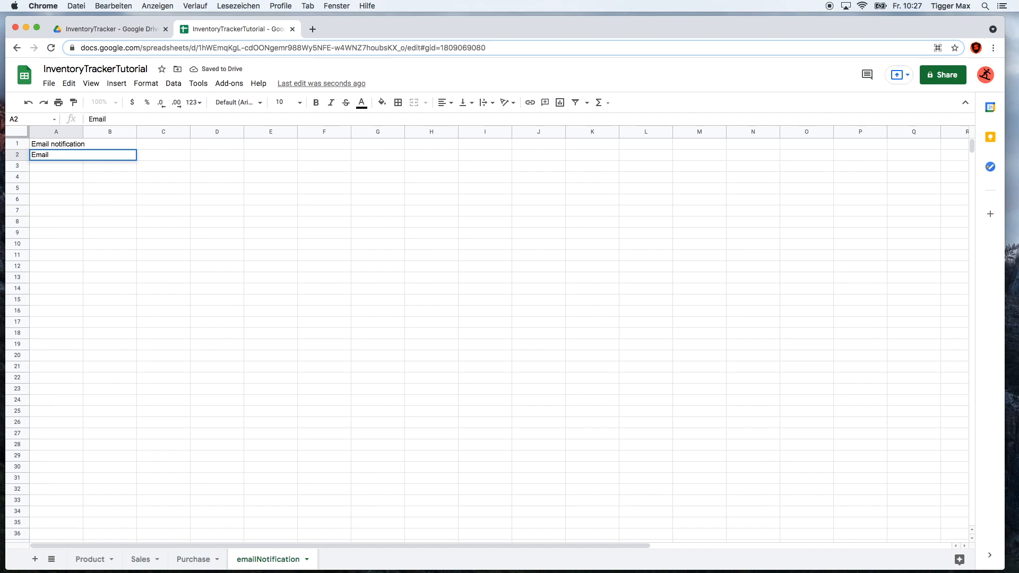
click(55, 170)
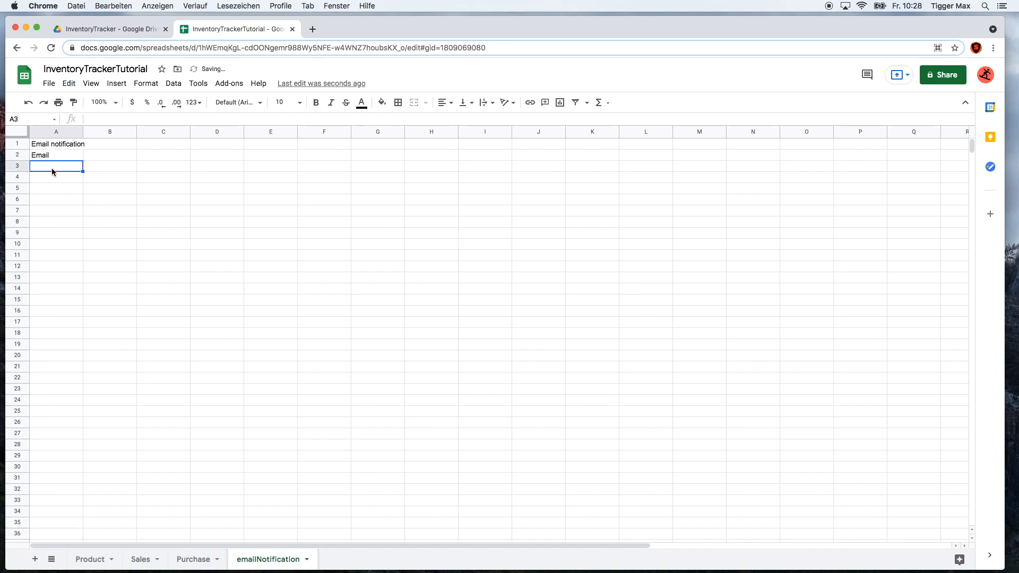
text(Limit)
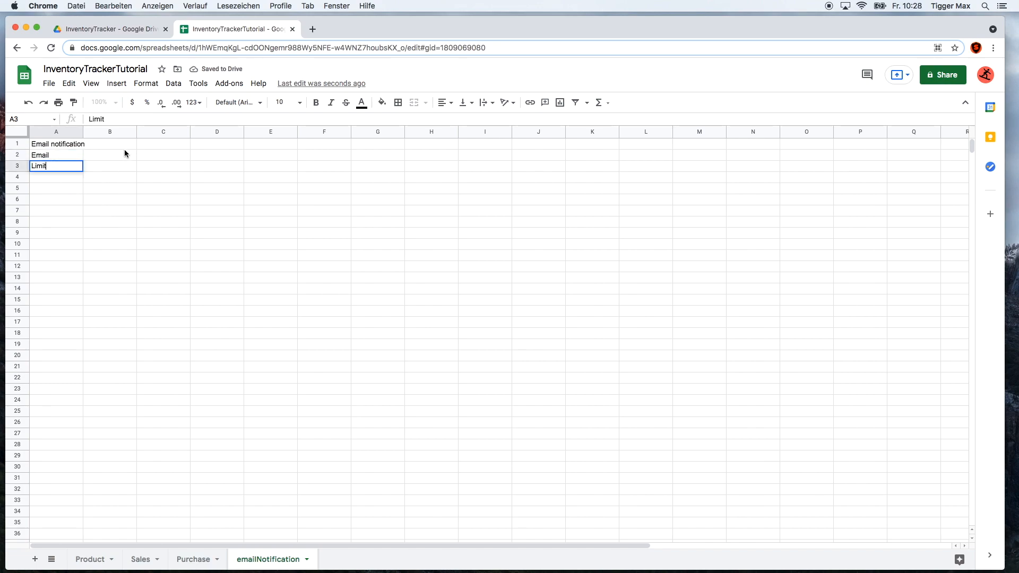
Step: Center the "Email notification" title across A1:B1 and make it bold
drag(58, 143, 100, 145)
click(449, 103)
click(456, 122)
click(139, 192)
click(71, 145)
click(315, 101)
Step: Make the Email and Limit labels bold and set the title's font size to 12
drag(56, 156, 53, 169)
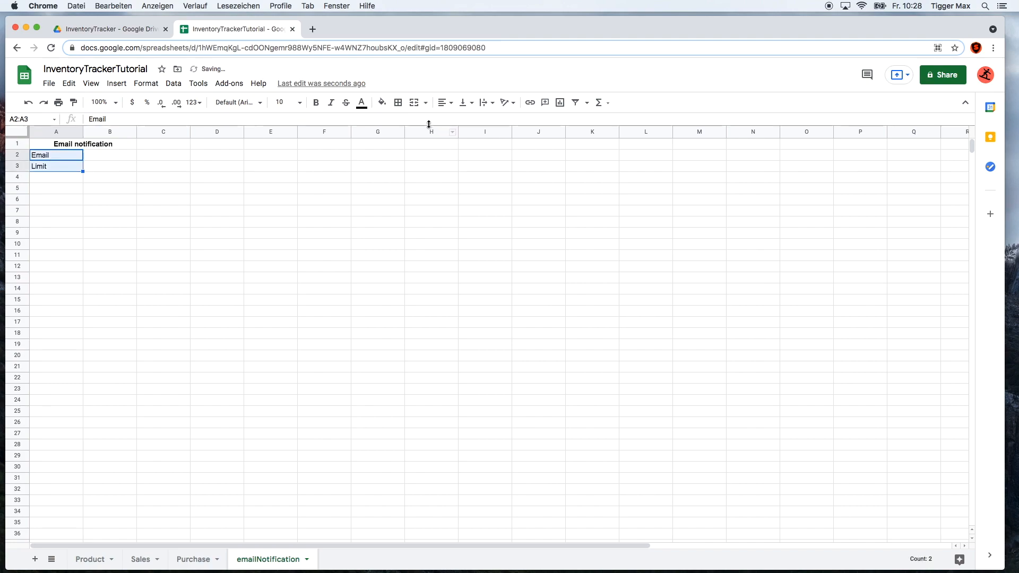
click(316, 102)
click(126, 146)
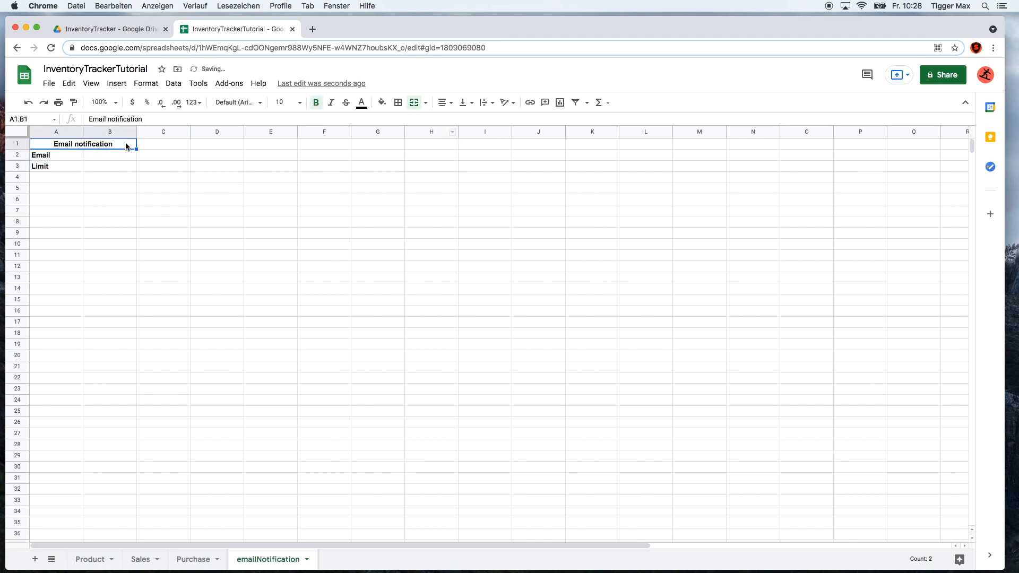
click(300, 102)
click(280, 223)
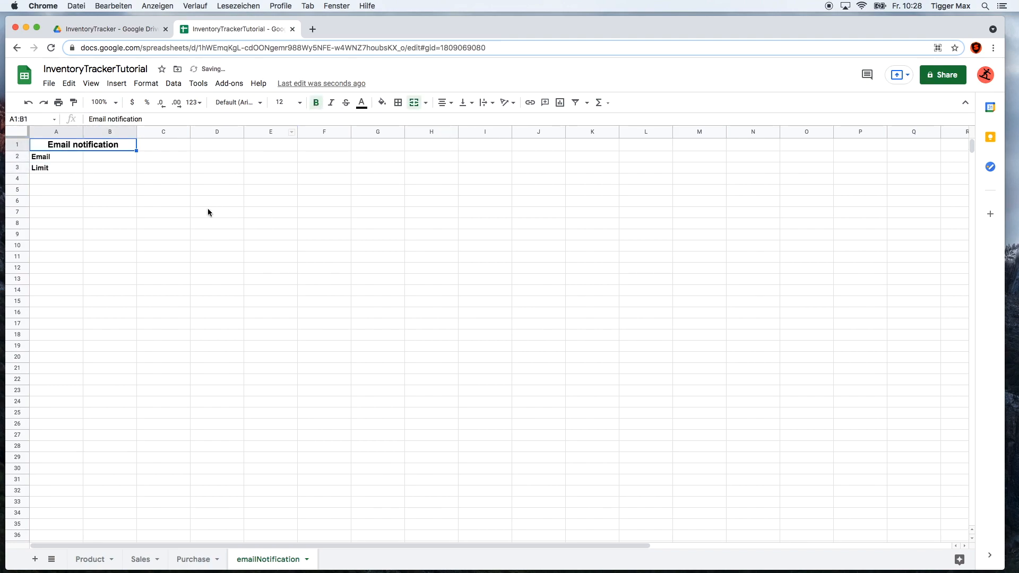
Step: Fill the input cells B2 and B3 beside Email and Limit with a light orange-yellow color
click(110, 162)
click(382, 102)
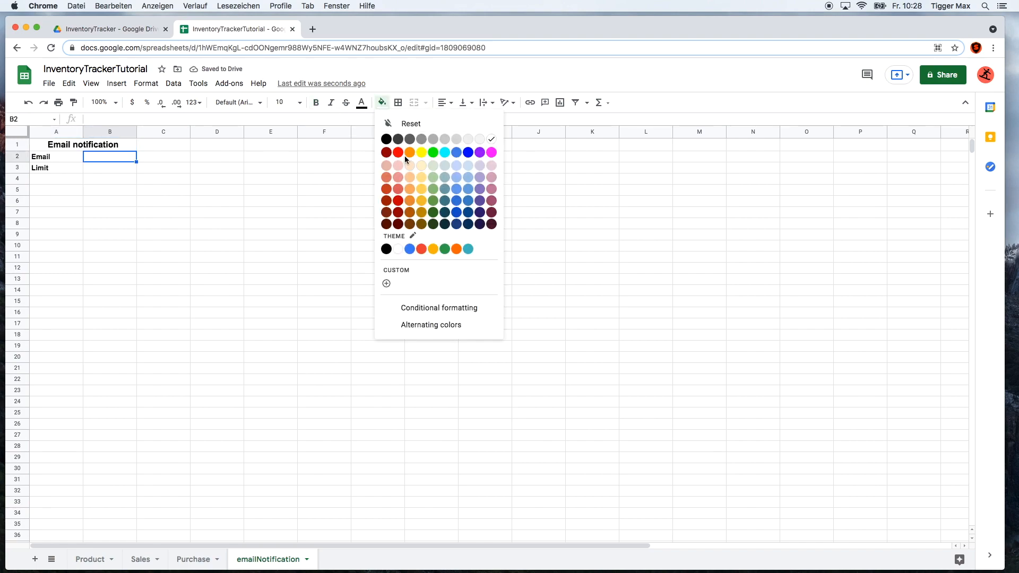
click(422, 189)
click(101, 170)
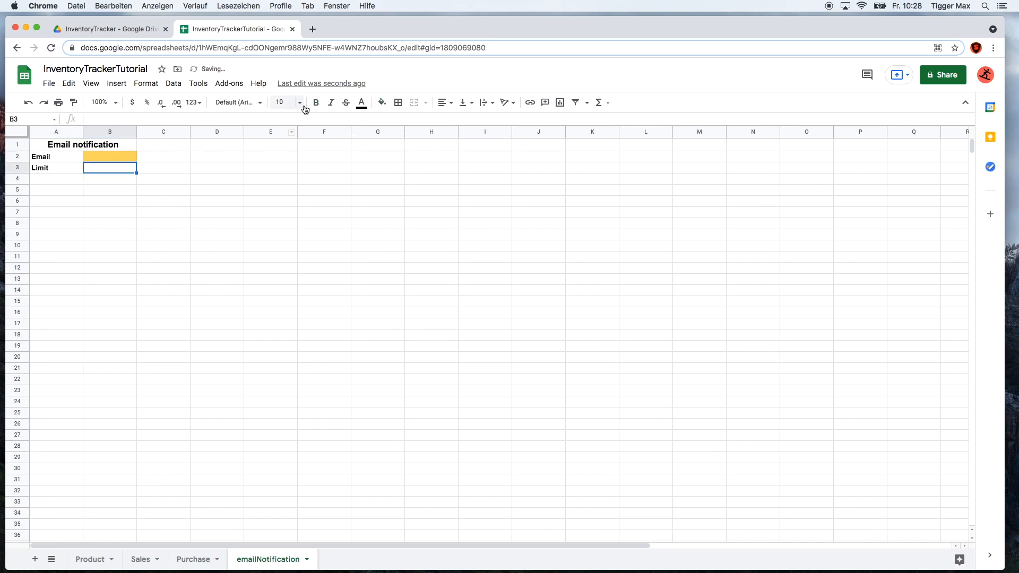
click(382, 102)
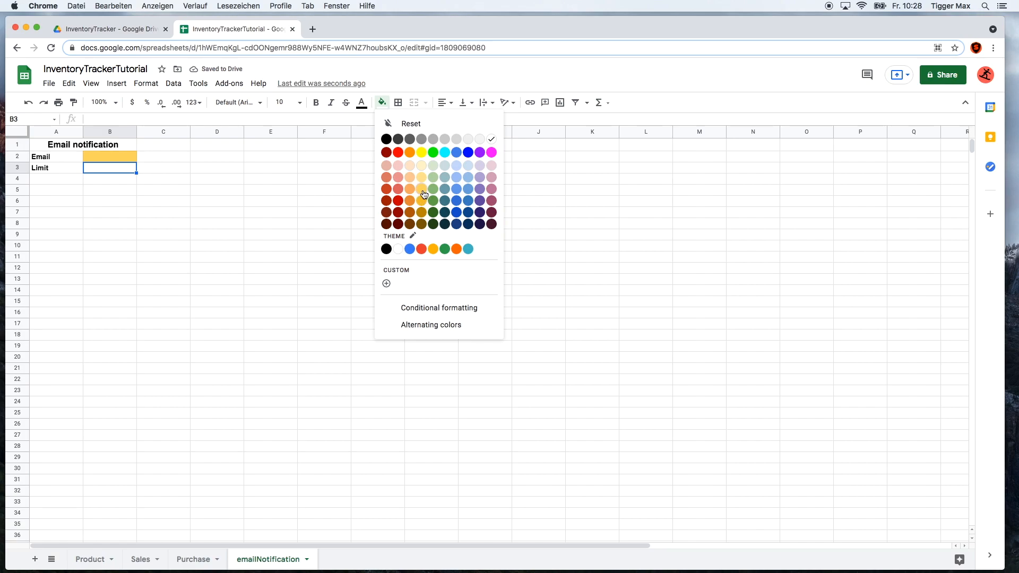
click(423, 192)
click(273, 202)
Step: Add borders on all sides of the colored input cells B2 and B3
click(129, 158)
click(397, 104)
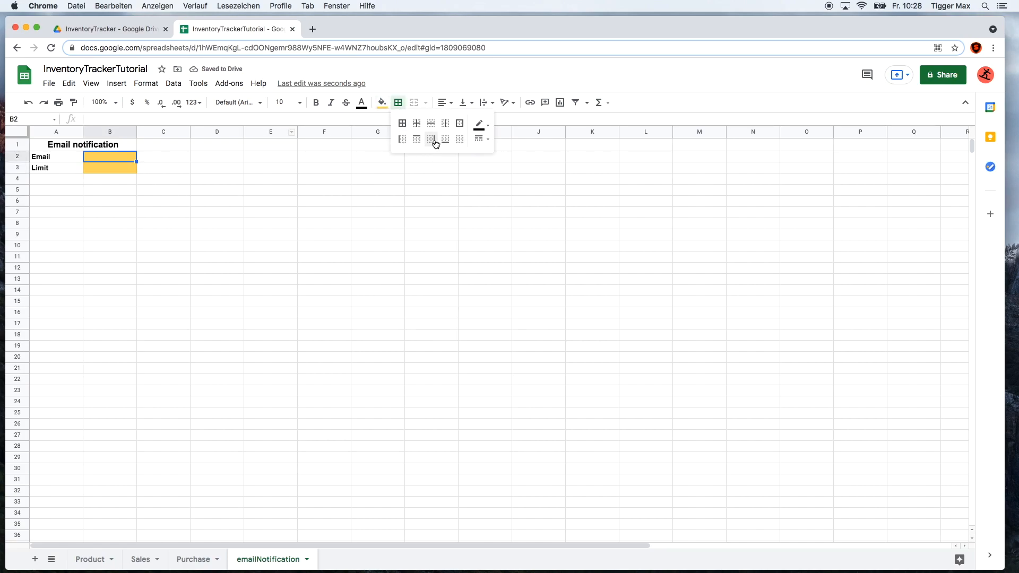
click(406, 127)
click(126, 170)
click(395, 108)
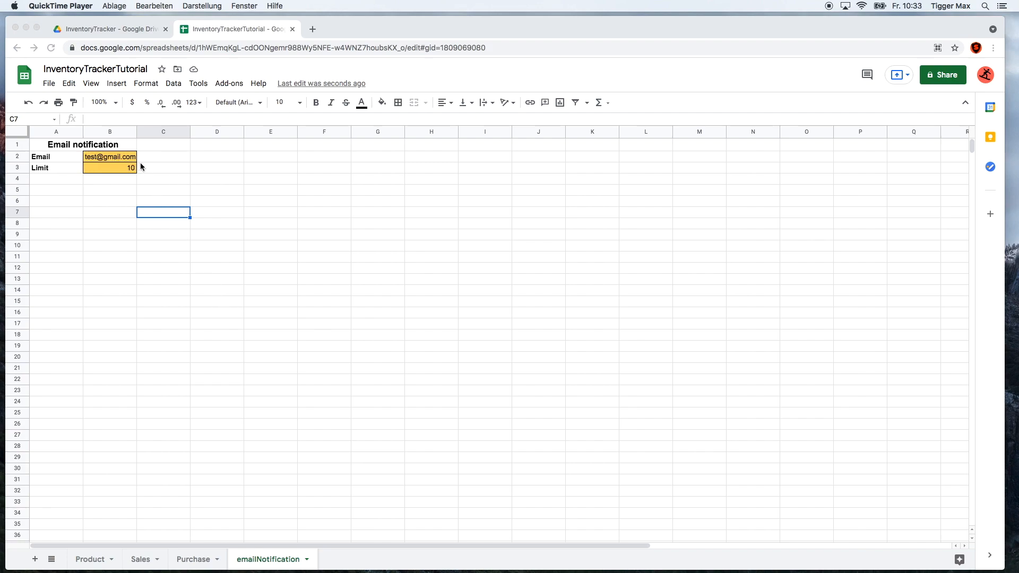
click(92, 159)
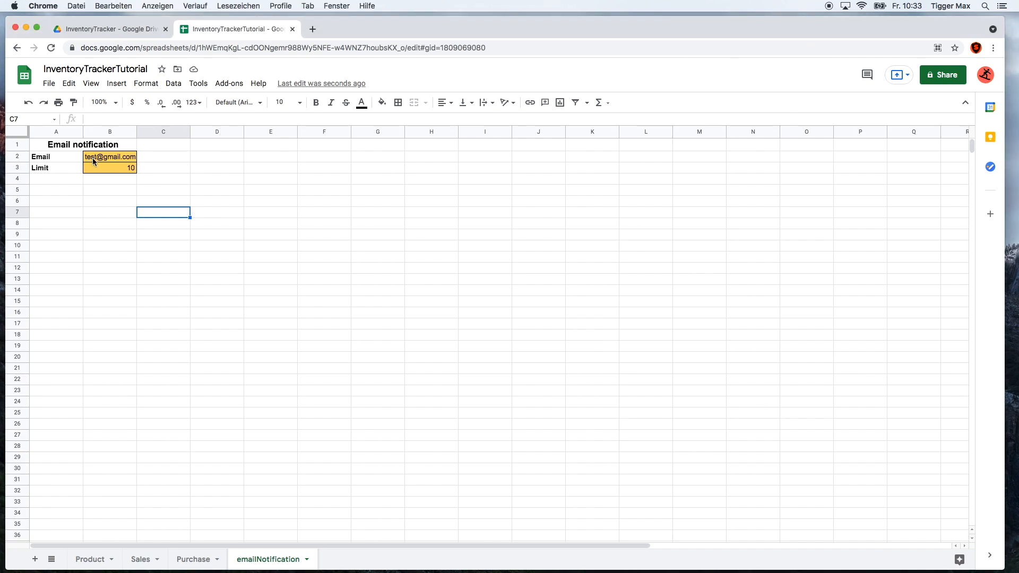
click(92, 159)
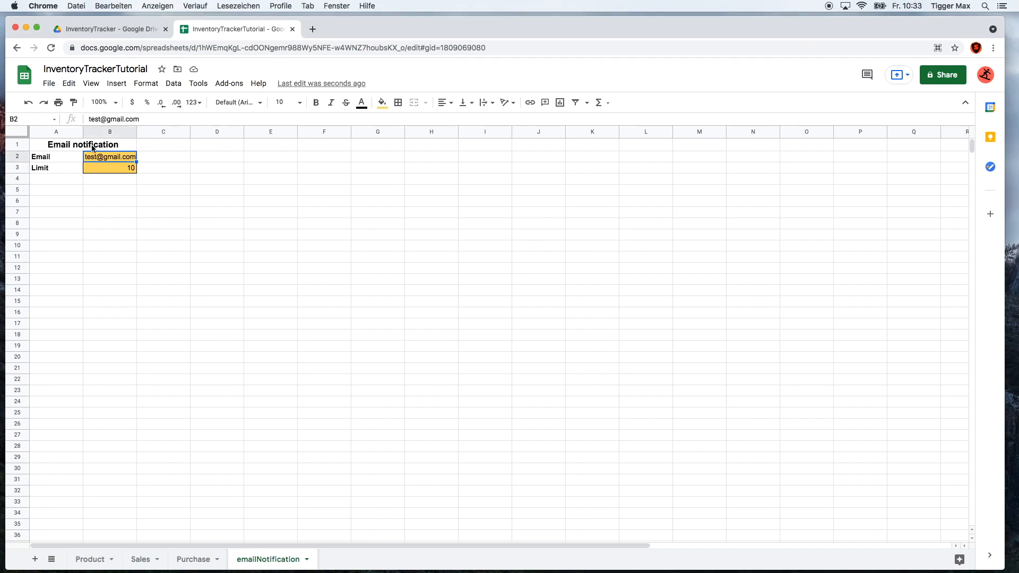
click(126, 171)
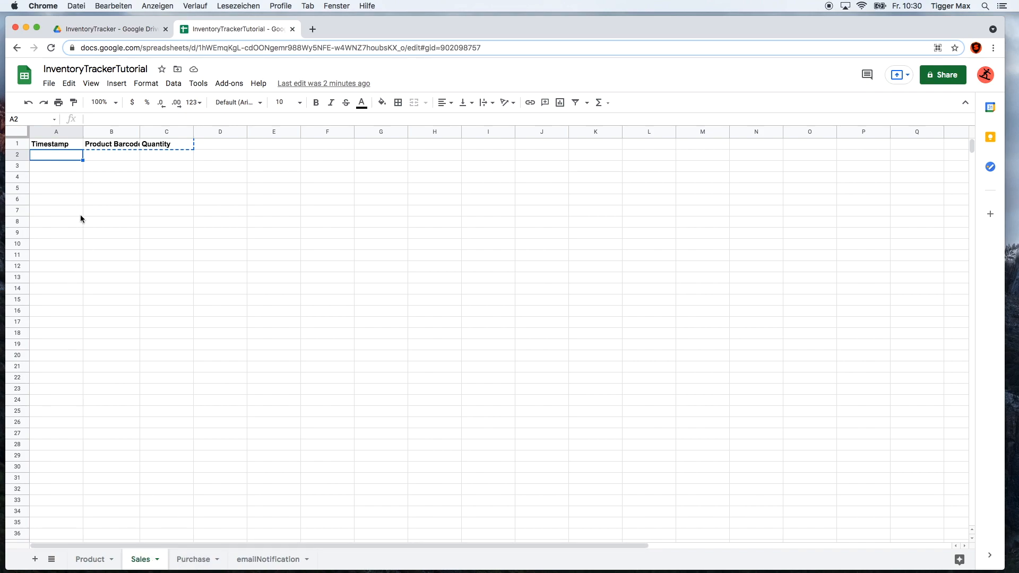
Step: Paste the timestamps 2/22/2020 11:13:16, 11:13:20 and 11:14:12 into A2:A4 of the Sales sheet and fit column A to them
key(super+v)
click(150, 190)
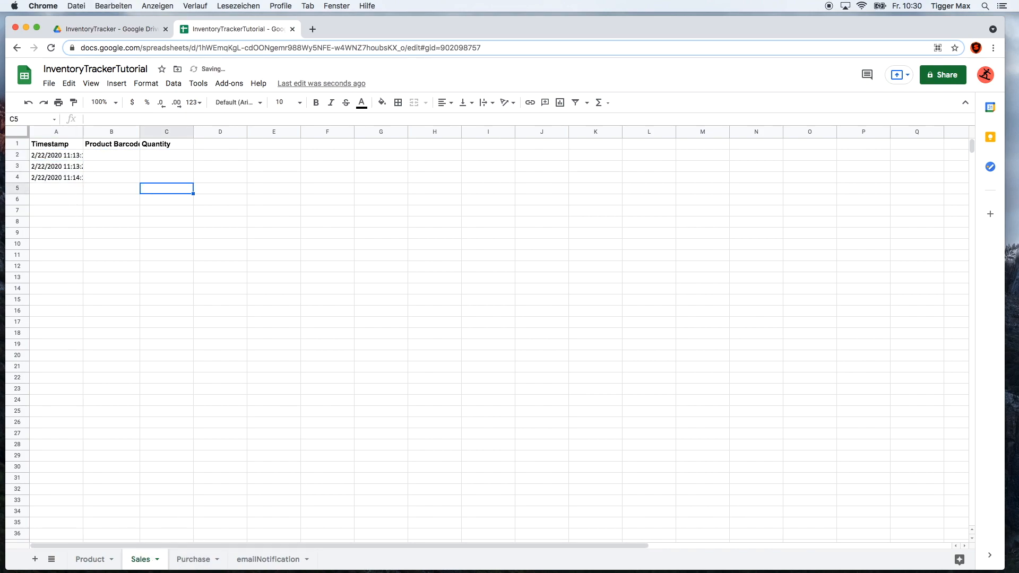
double_click(83, 131)
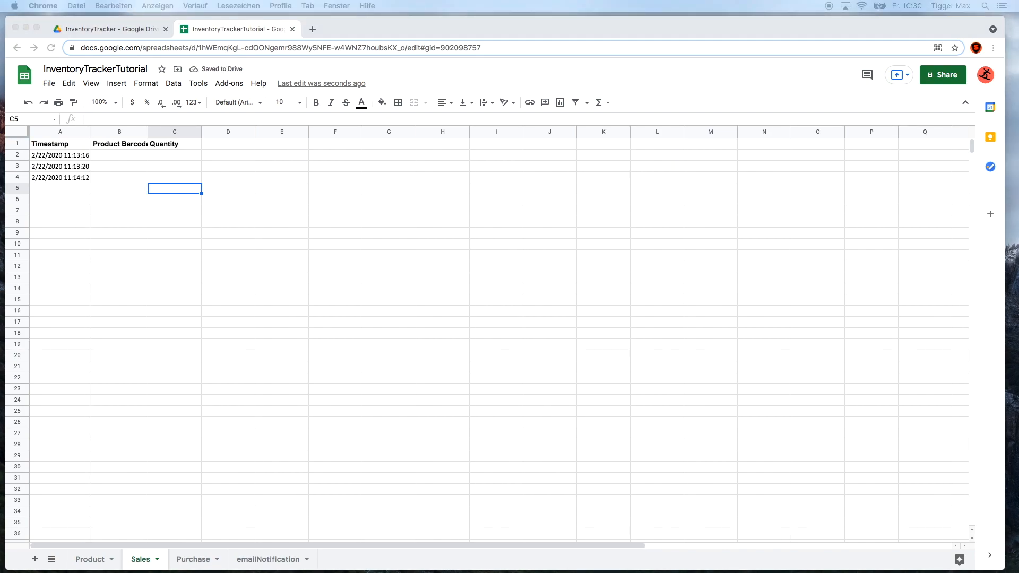
Step: Paste the product barcodes 123, 456 and 789 into B2:B4 of the Sales sheet and compare them with the Product sheet's codes
click(127, 153)
click(122, 154)
key(super+v)
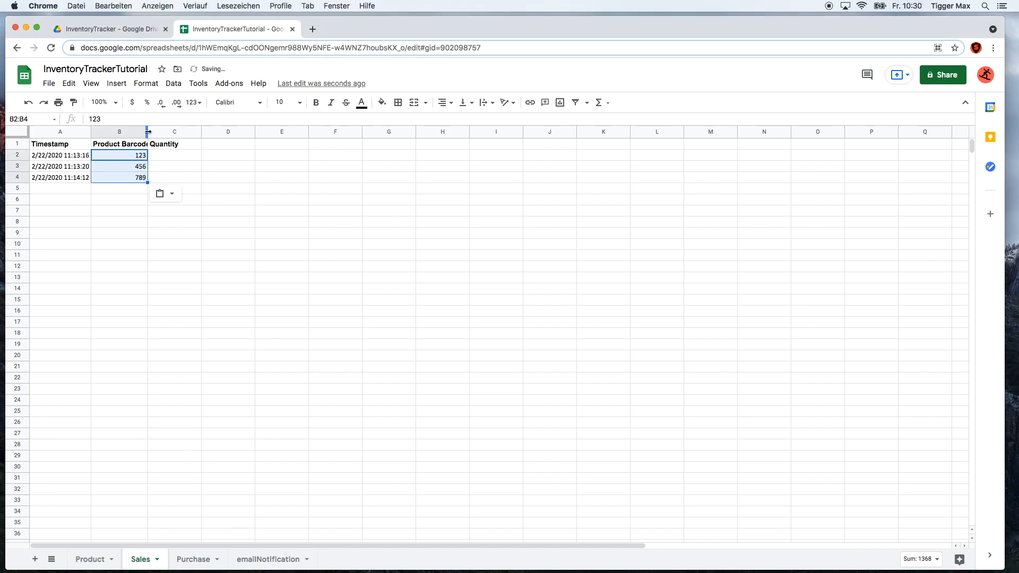
click(89, 558)
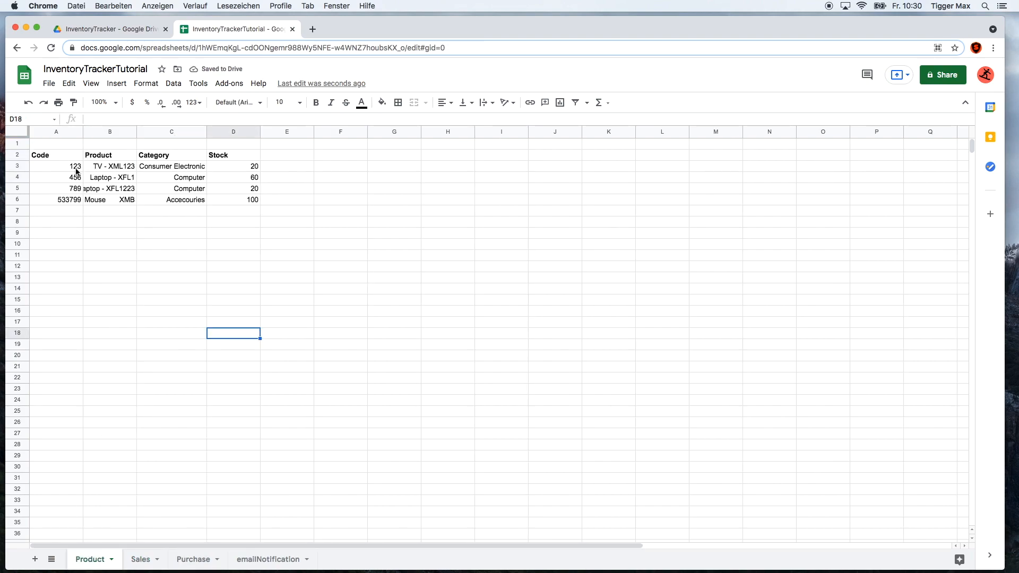
click(140, 563)
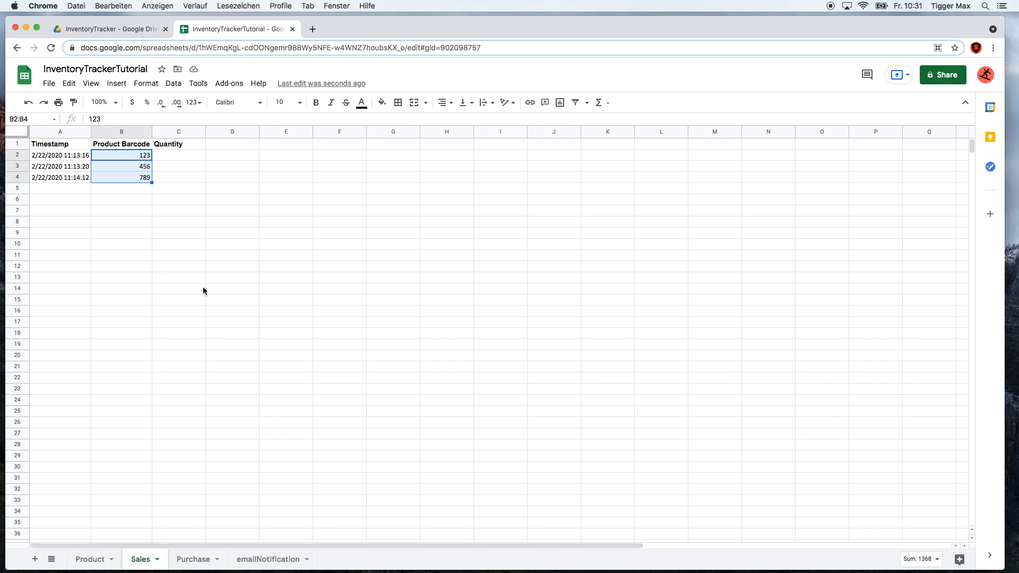
Step: Enter the quantities 10, 20 and 10 in cells C2:C4 of the Sales sheet
click(174, 159)
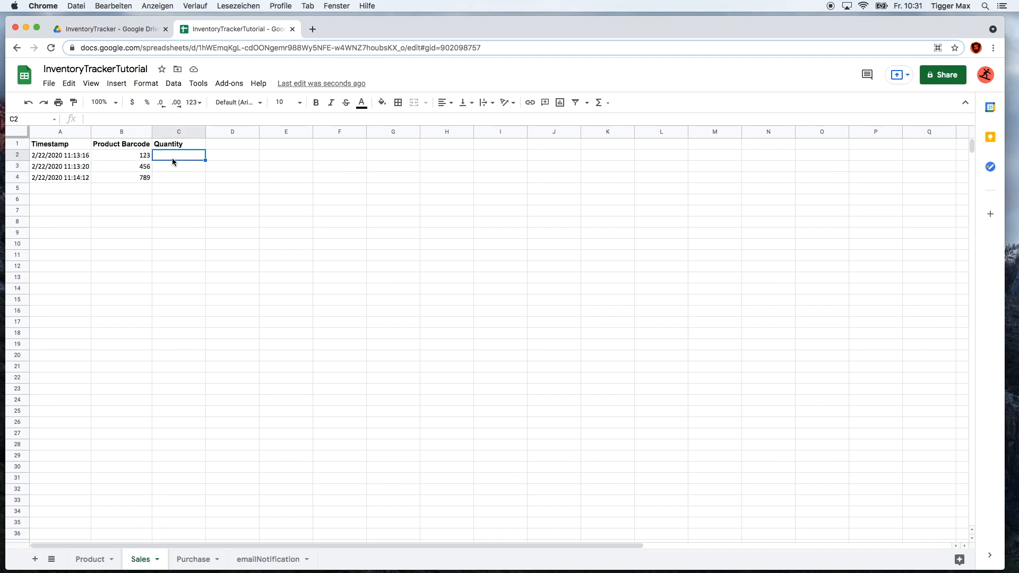
text(10)
key(Return)
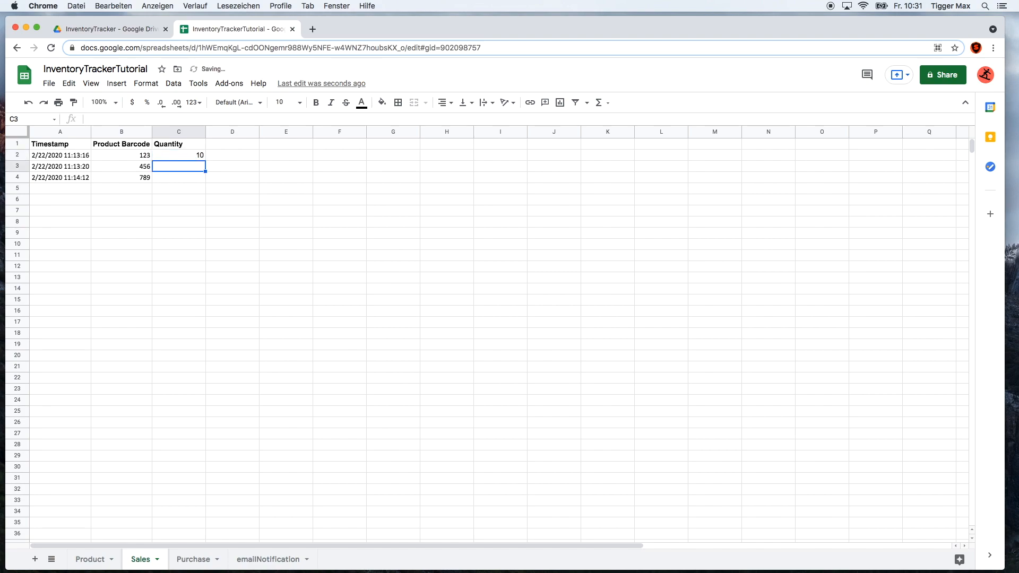
text(20)
key(Return)
text(10)
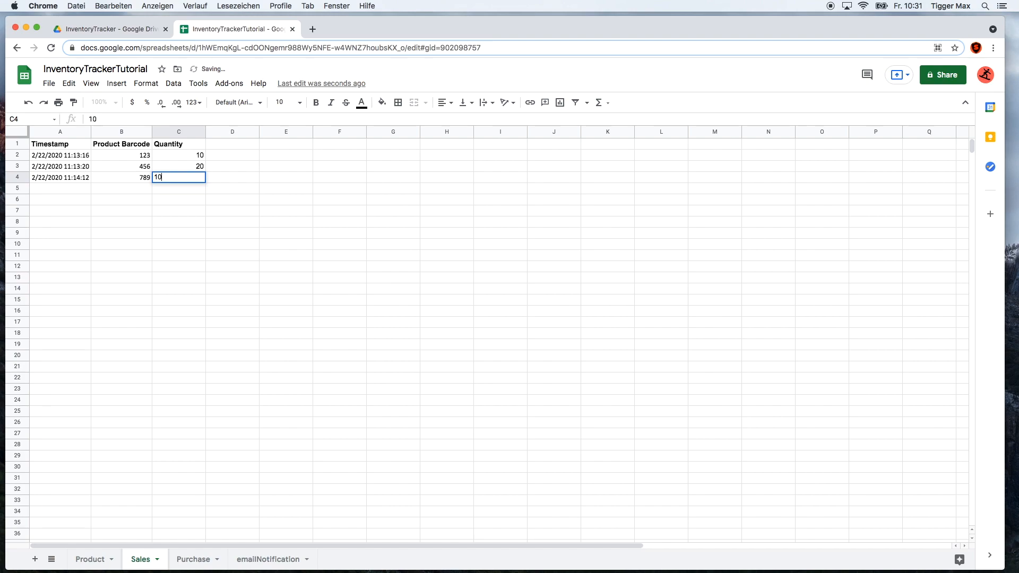
click(174, 271)
Step: Paste the five timestamps from 2/22/2020 11:13:02 to 11:13:38 into A2:A6 of the Purchase sheet and fit column A to them
click(193, 558)
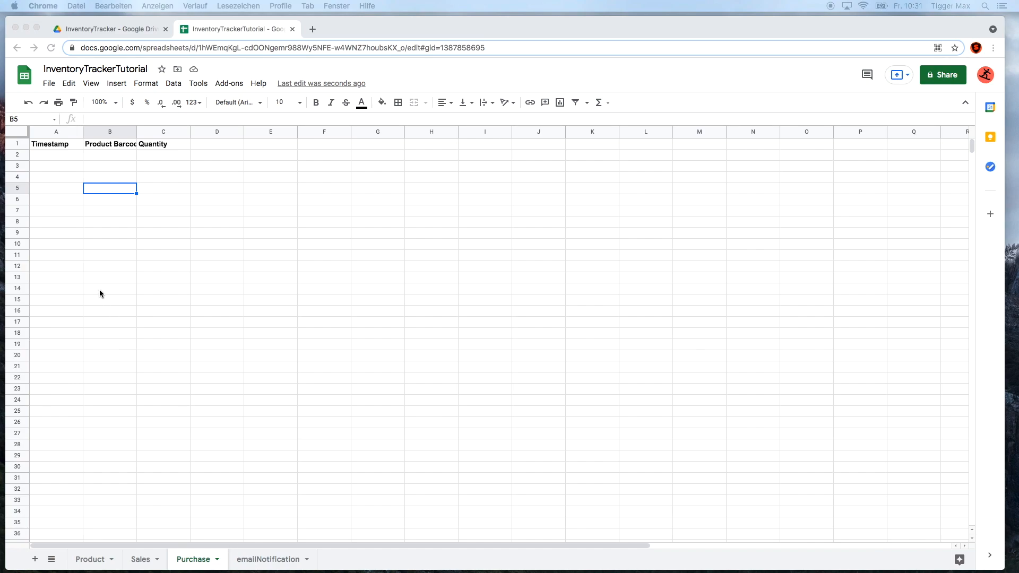
click(53, 155)
key(super+v)
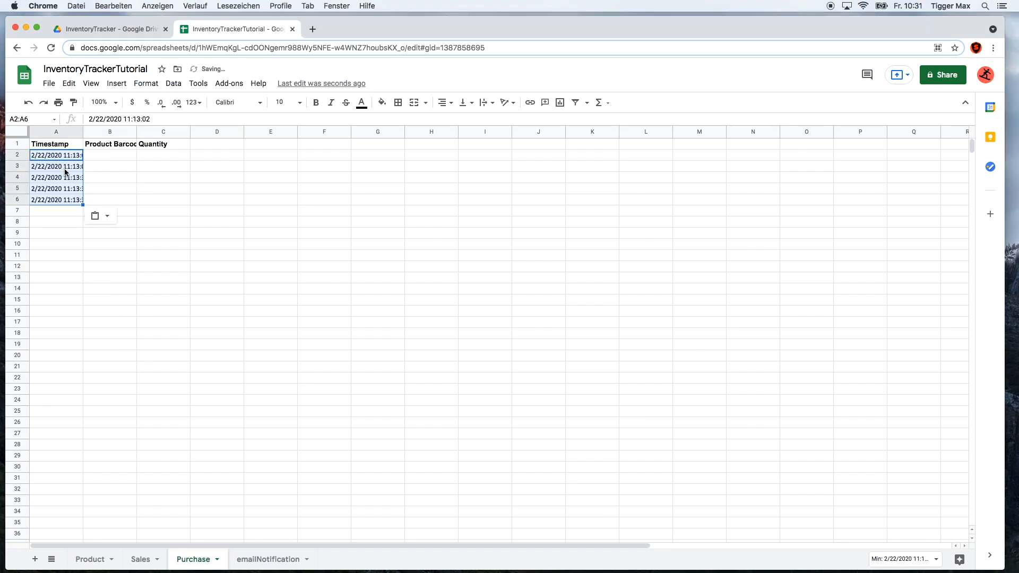
double_click(83, 132)
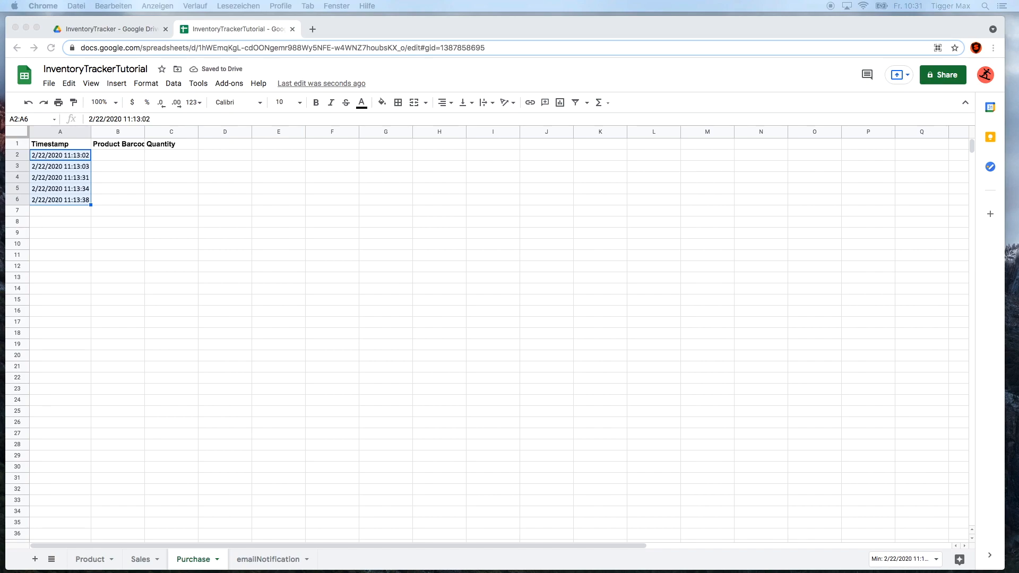
Step: Paste the barcodes 123, 123, 789, 789 and 456 into B2:B6 of the Purchase sheet and fit column B to its content
click(119, 154)
key(super+v)
double_click(145, 132)
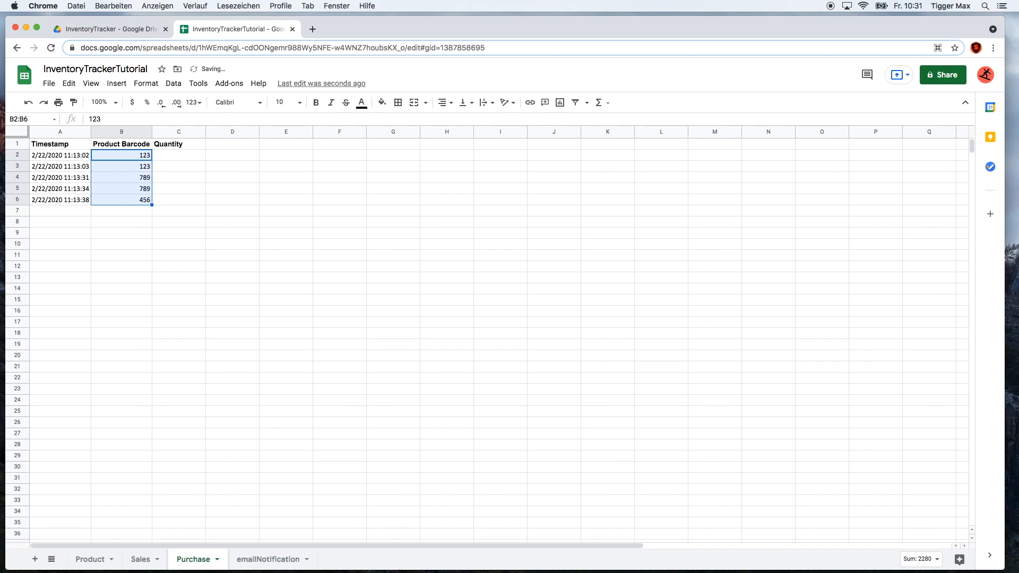
Step: Enter the quantities 60, 15, 23, 23 and 23 in cells C2:C6 of the Purchase sheet
key(super+Tab)
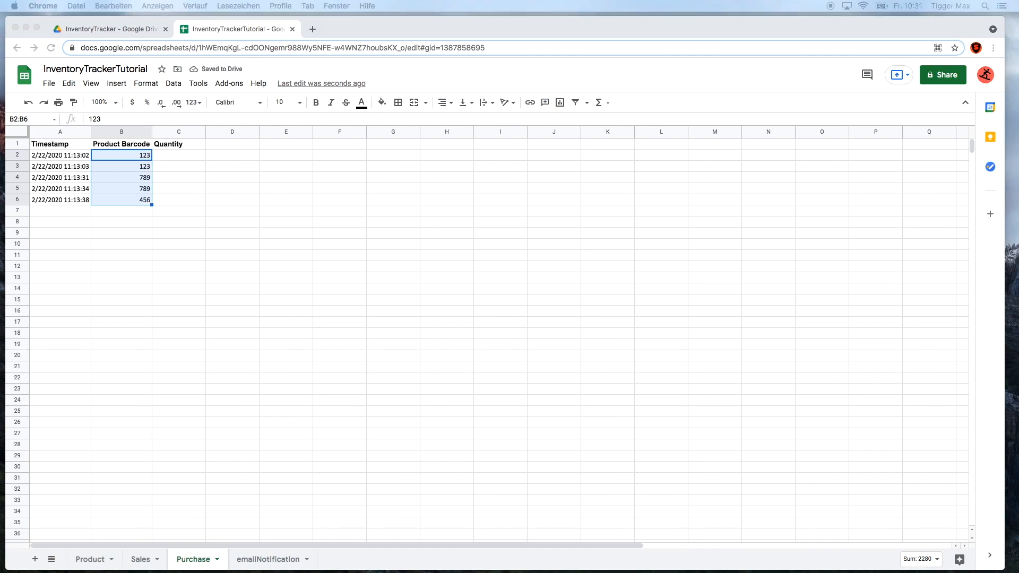
click(178, 154)
click(178, 154)
text(60 15)
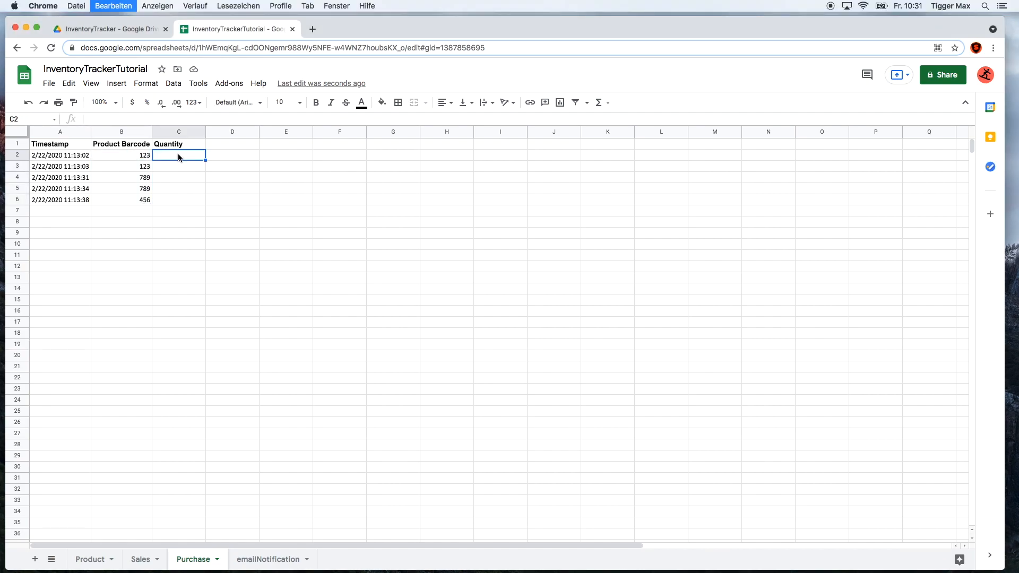
click(179, 180)
text(23)
key(Return)
text(23)
key(Return)
text(23)
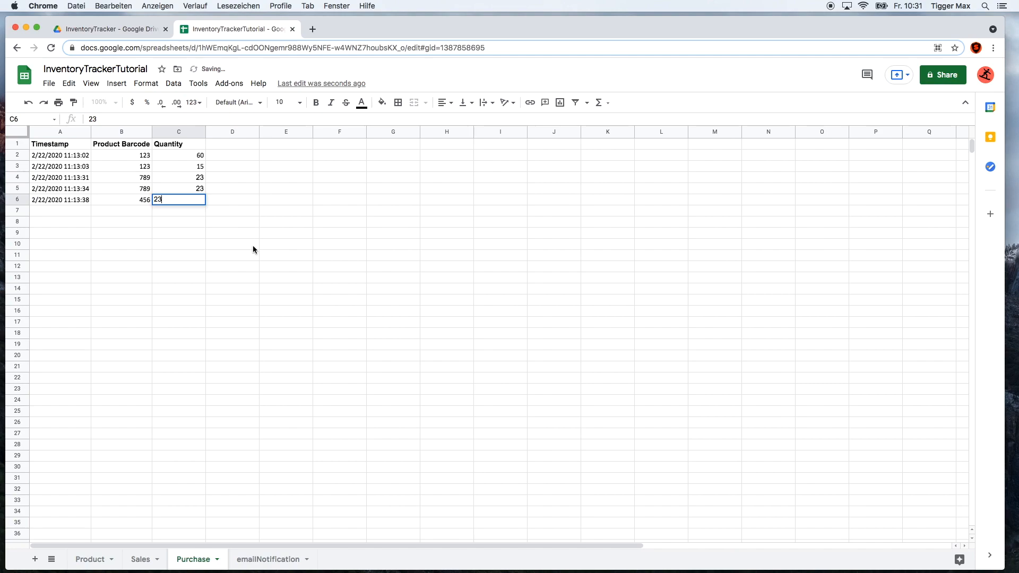
Step: Finish the last Purchase quantity entry and create an AppSheet app from the InventoryTrackerTutorial spreadsheet
click(253, 246)
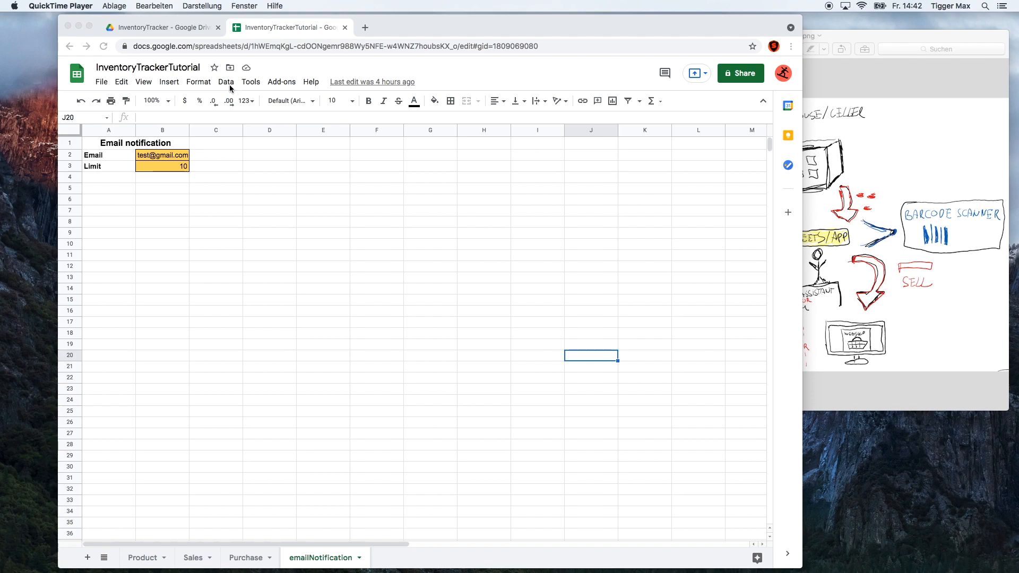
click(250, 83)
click(250, 82)
mouse_move(276, 120)
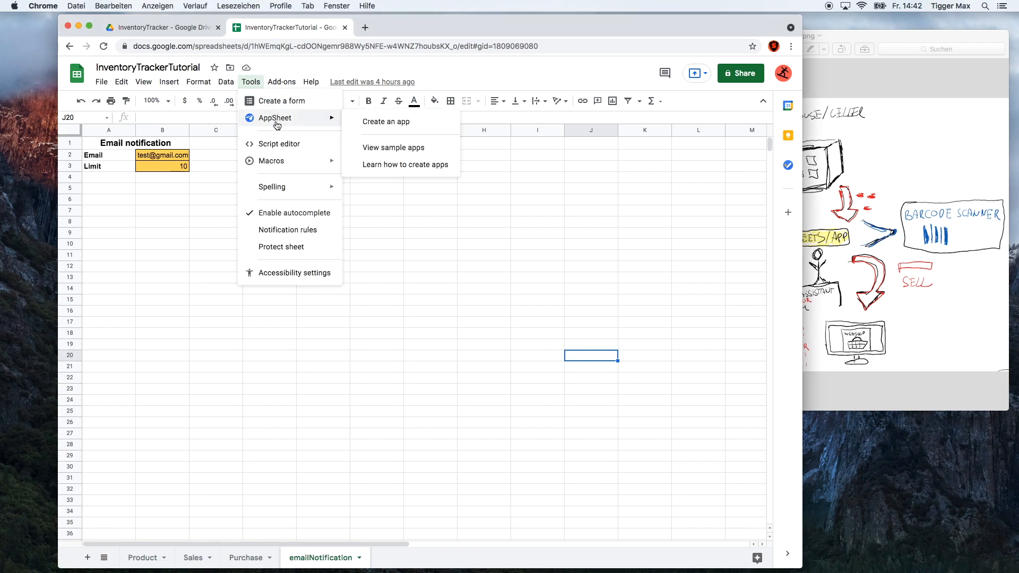
click(395, 128)
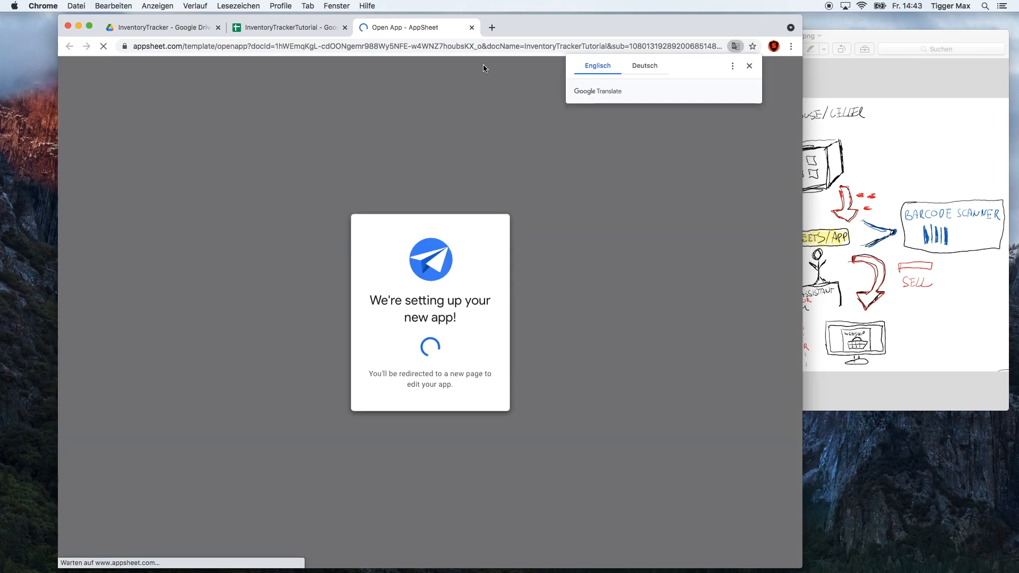
Step: Search the web for "google appsheet" in a new browser tab and view the AppSheet home page without the translation prompt
click(491, 28)
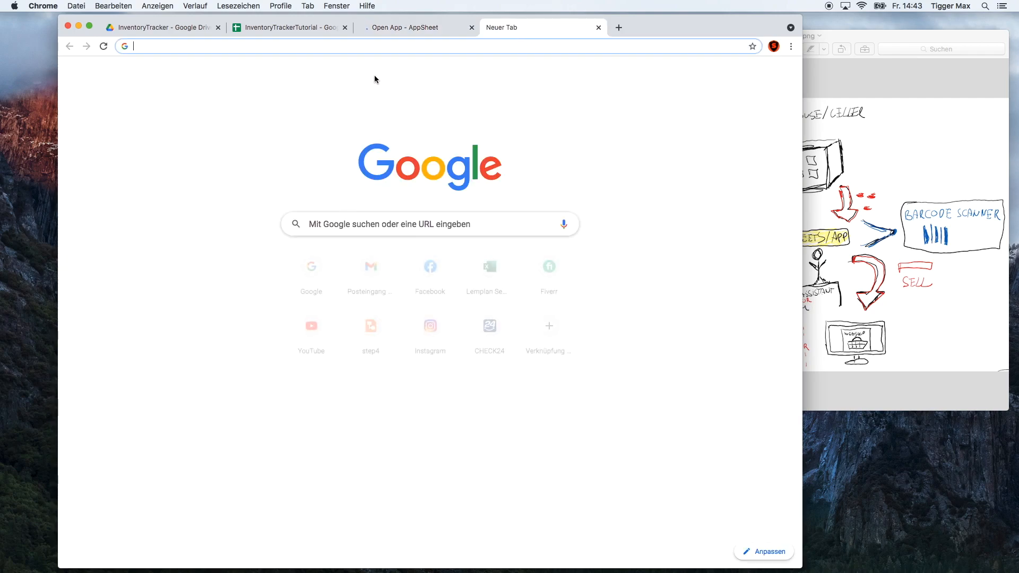
click(408, 225)
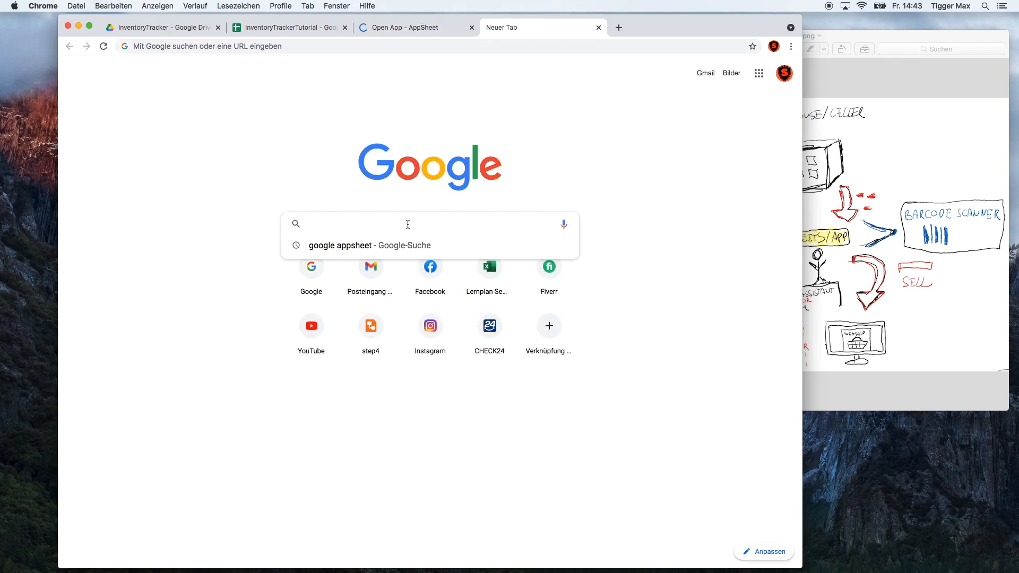
text(google appsheet)
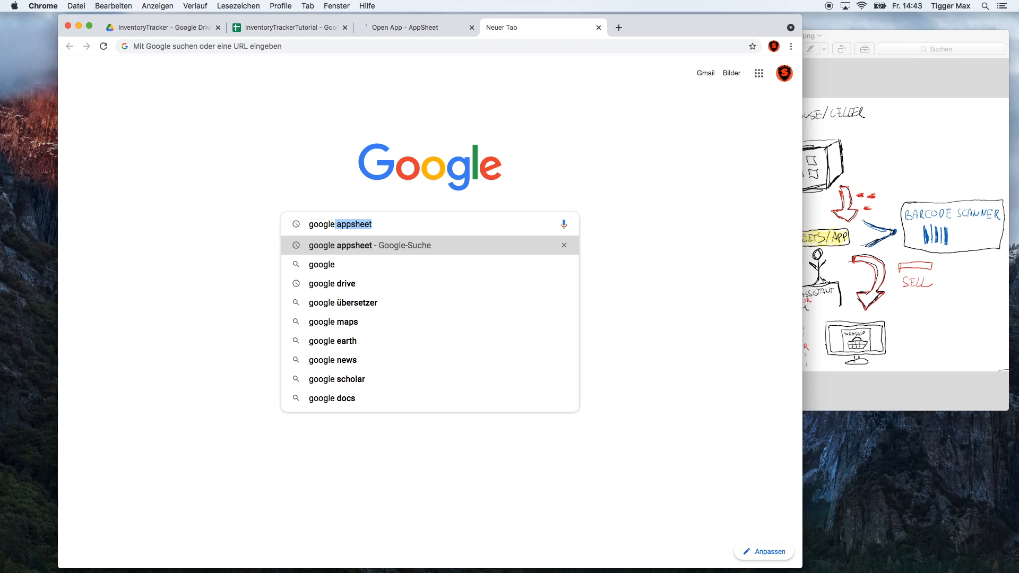
key(Return)
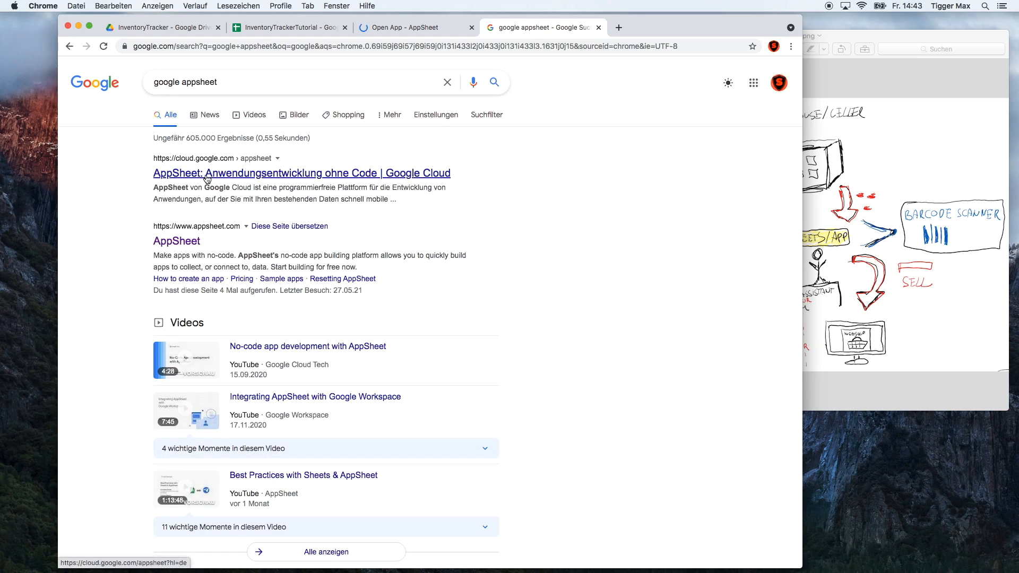
click(178, 242)
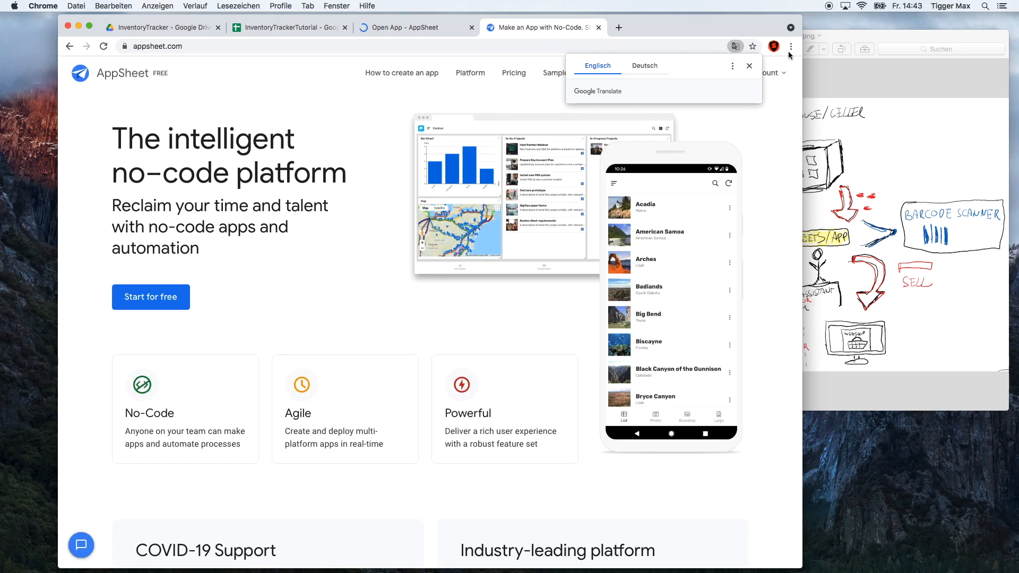
click(749, 66)
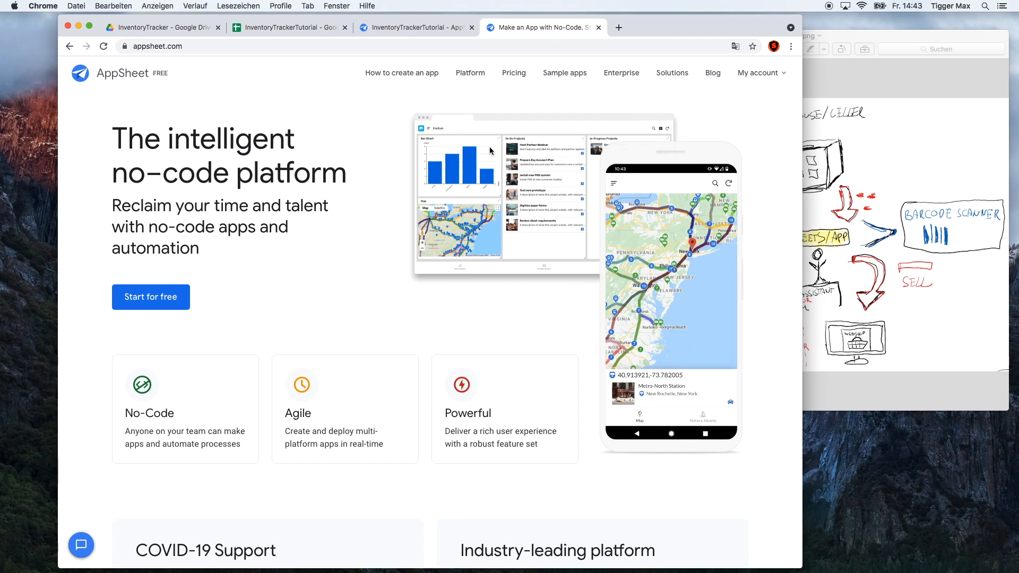
Step: Switch to the InventoryTrackerTutorial app editor, add tables for Sales and Purchase, and check the Sales view in the app preview
click(422, 30)
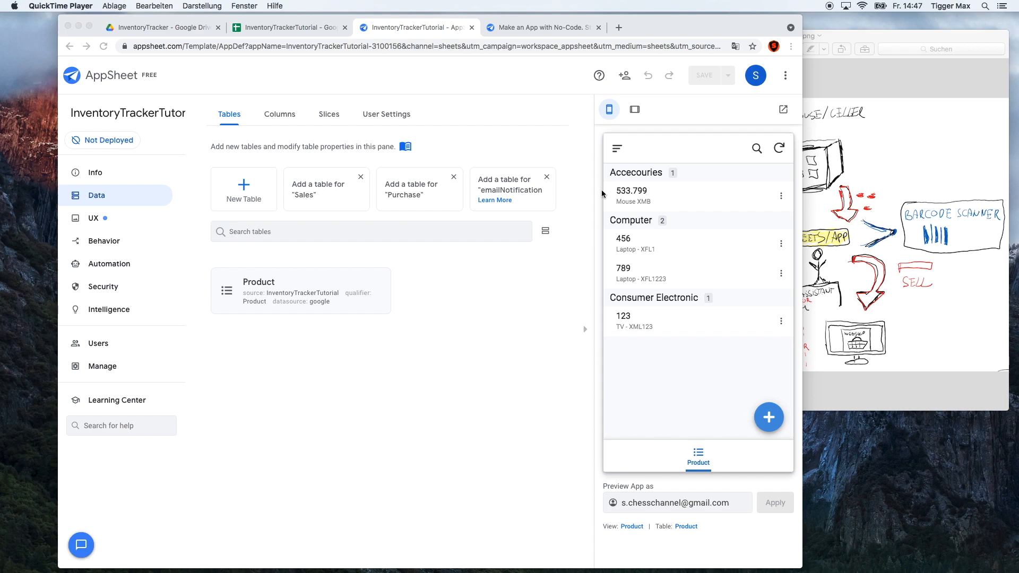
click(314, 196)
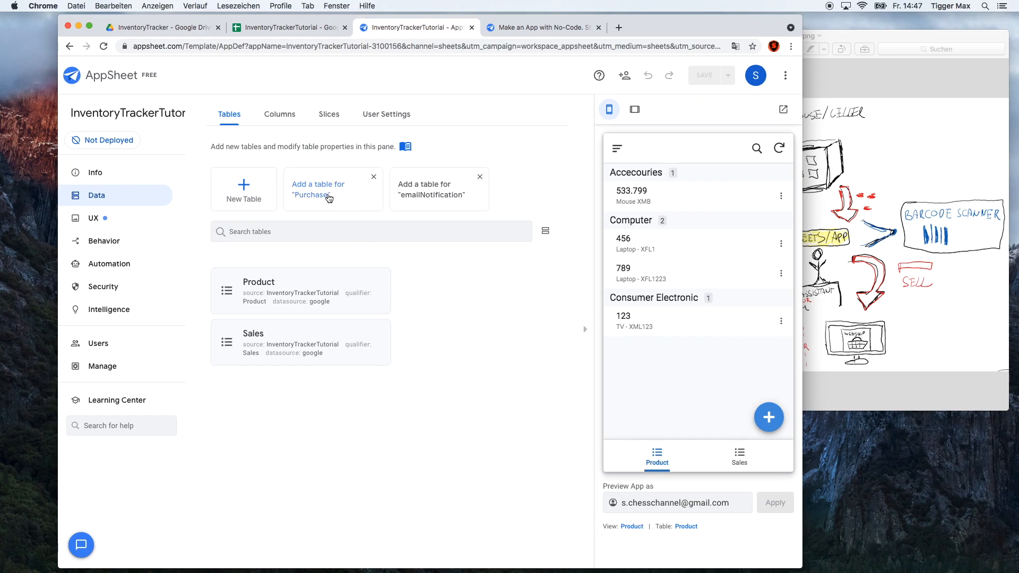
click(325, 197)
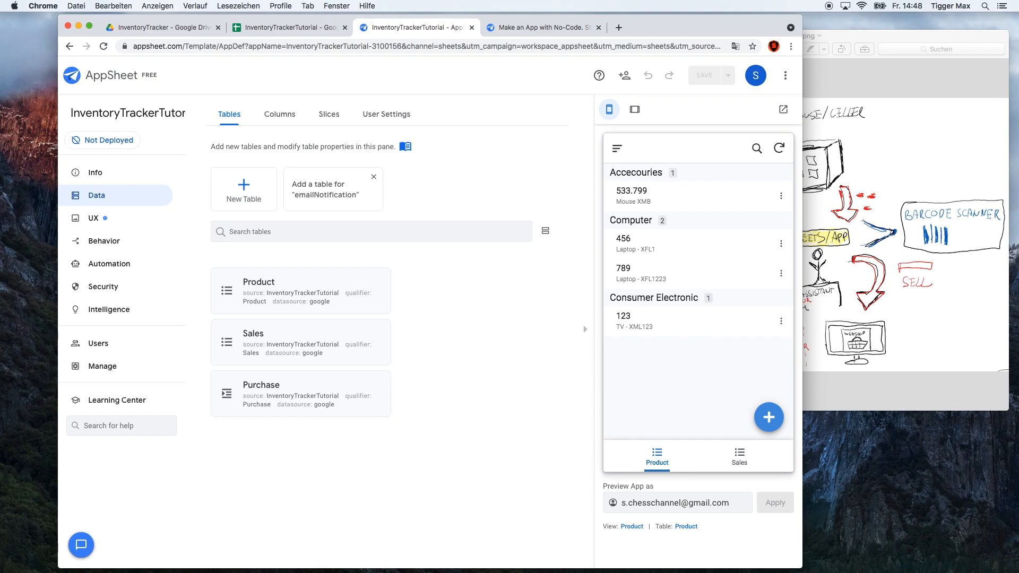
click(743, 455)
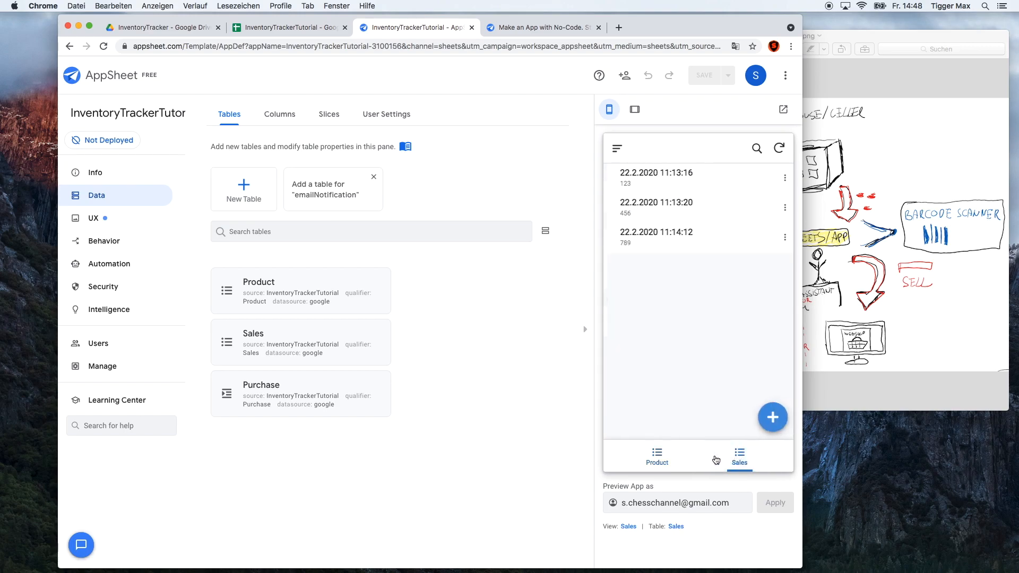
click(668, 458)
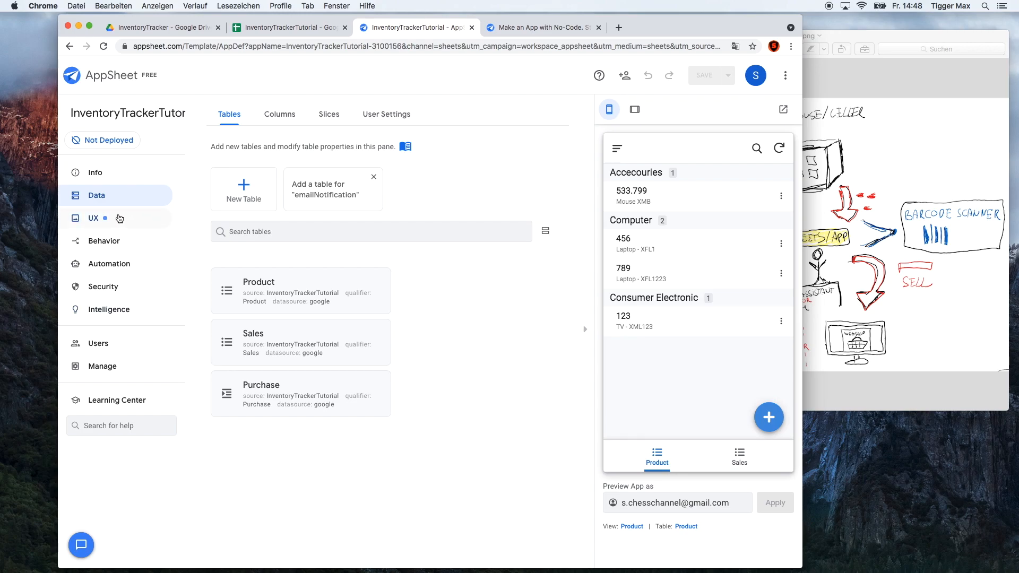
Step: Create a new UX view in the app and use the Purchase table as its data
click(120, 218)
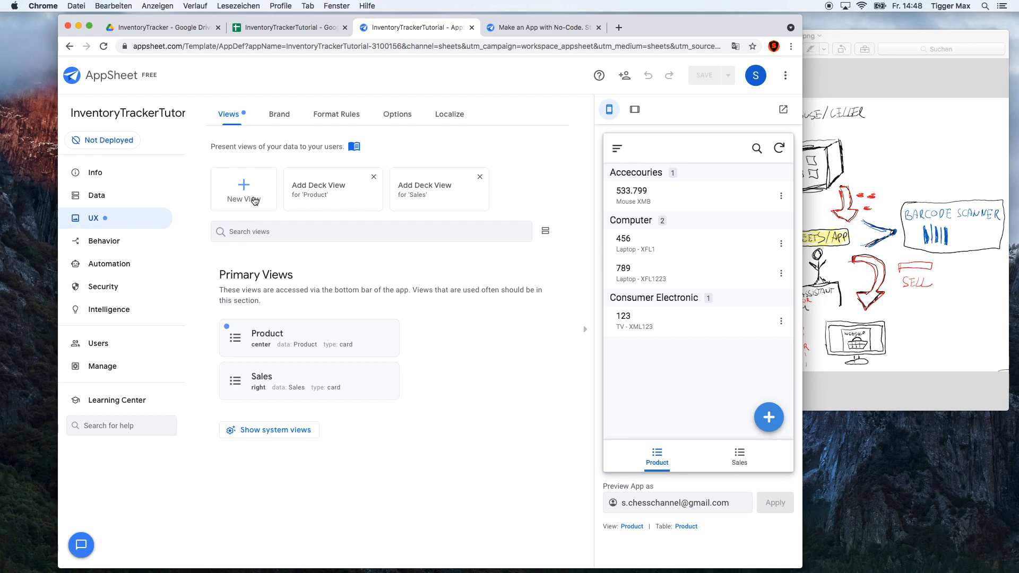
click(256, 201)
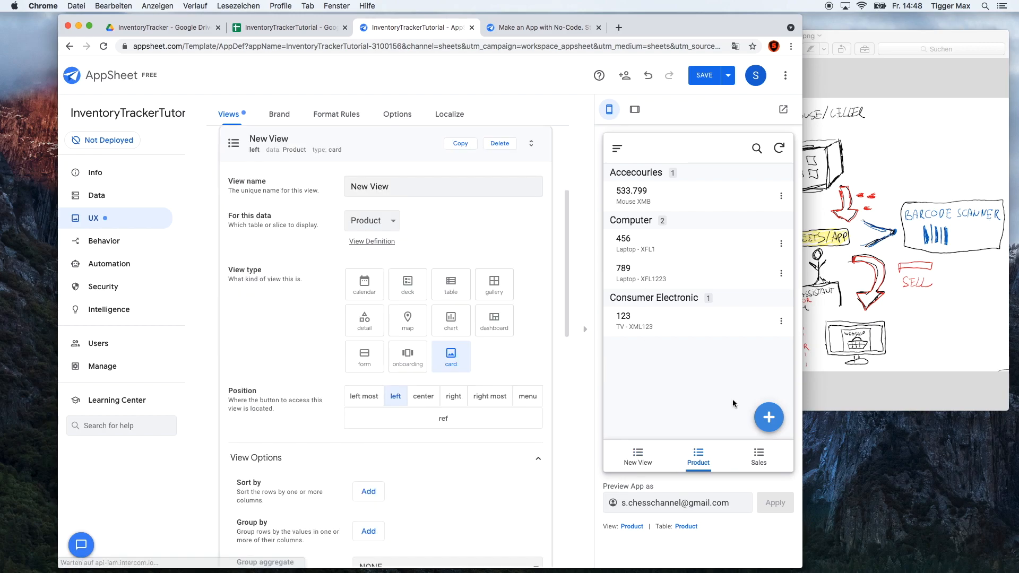
drag(404, 190, 337, 194)
click(372, 220)
Step: Name the new view Purchase, keep Purchase as its data source, and look over the remaining view options
click(416, 192)
triple_click(416, 190)
click(415, 189)
drag(416, 189, 334, 192)
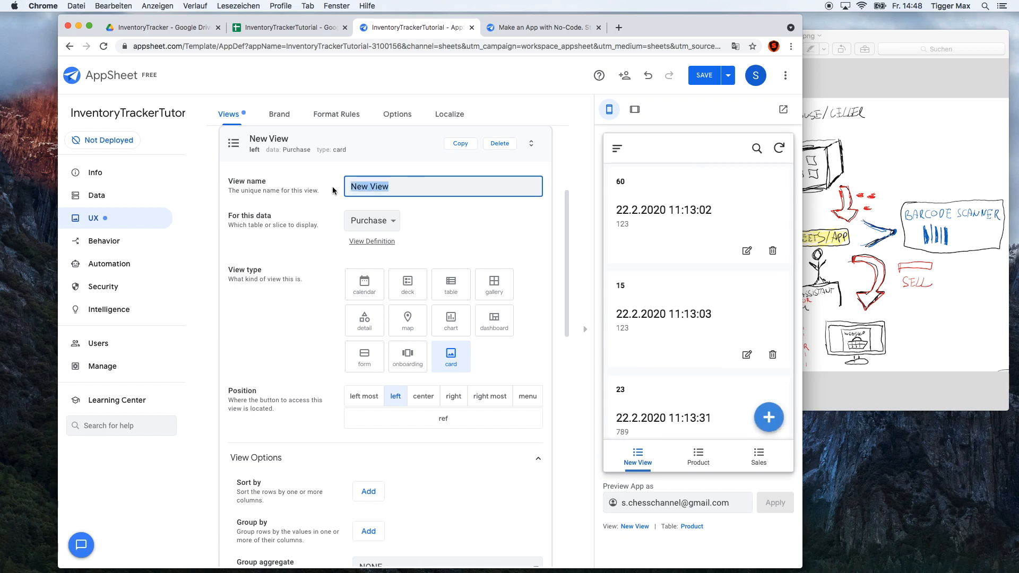
text(Purchase)
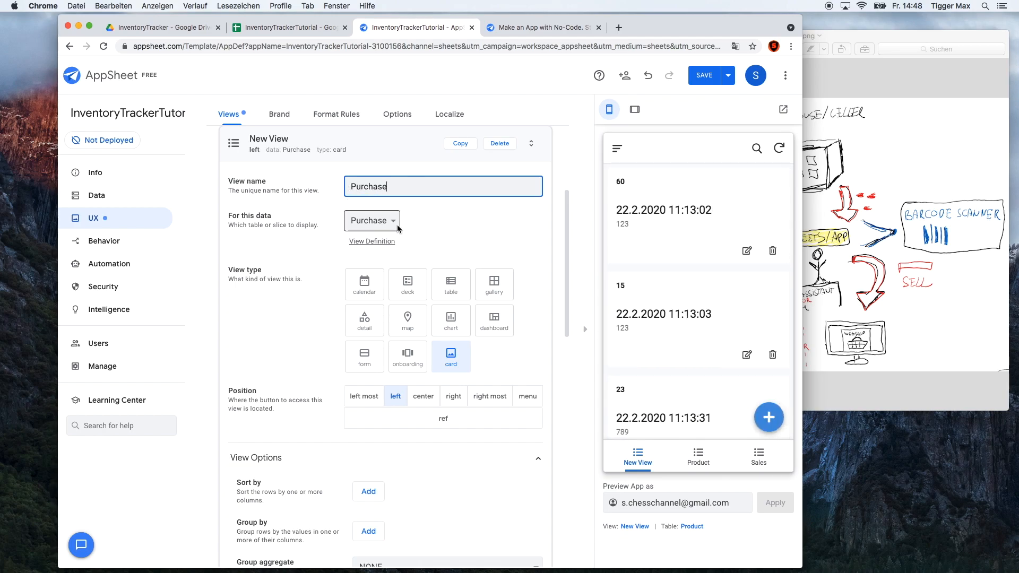
click(393, 223)
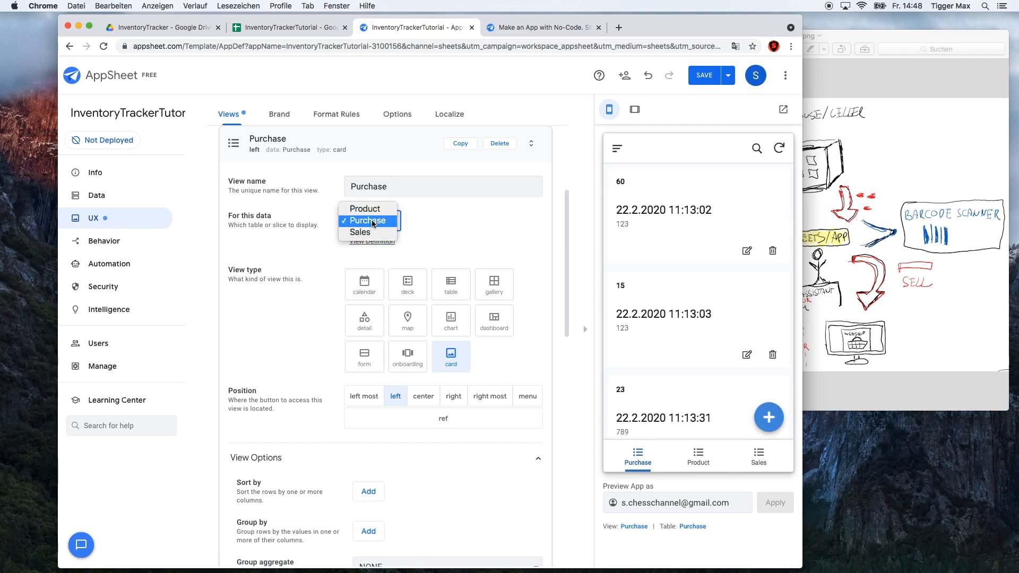
click(373, 224)
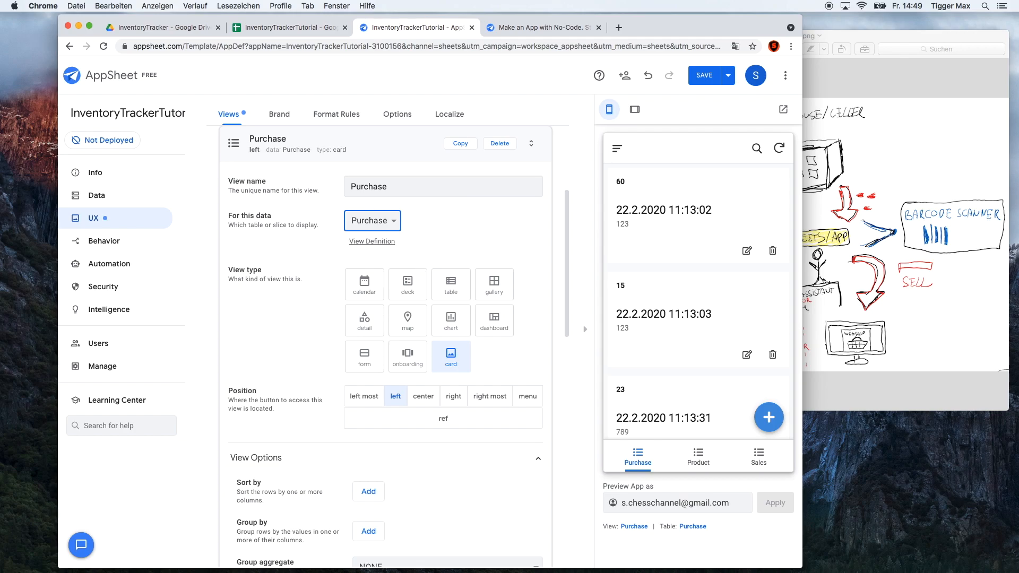
scroll(485, 392, down, 3)
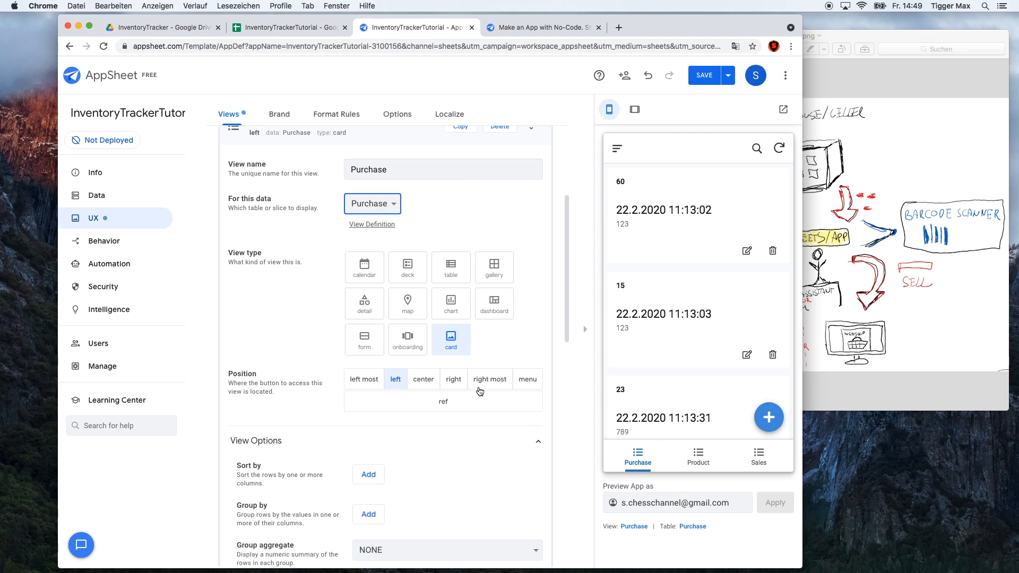
scroll(477, 388, down, 10)
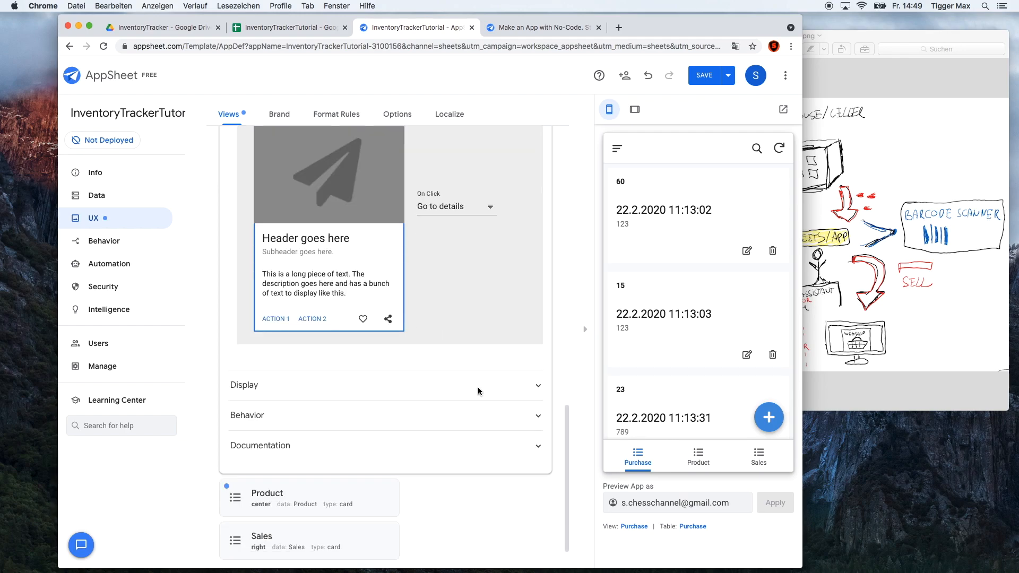
scroll(478, 391, up, 15)
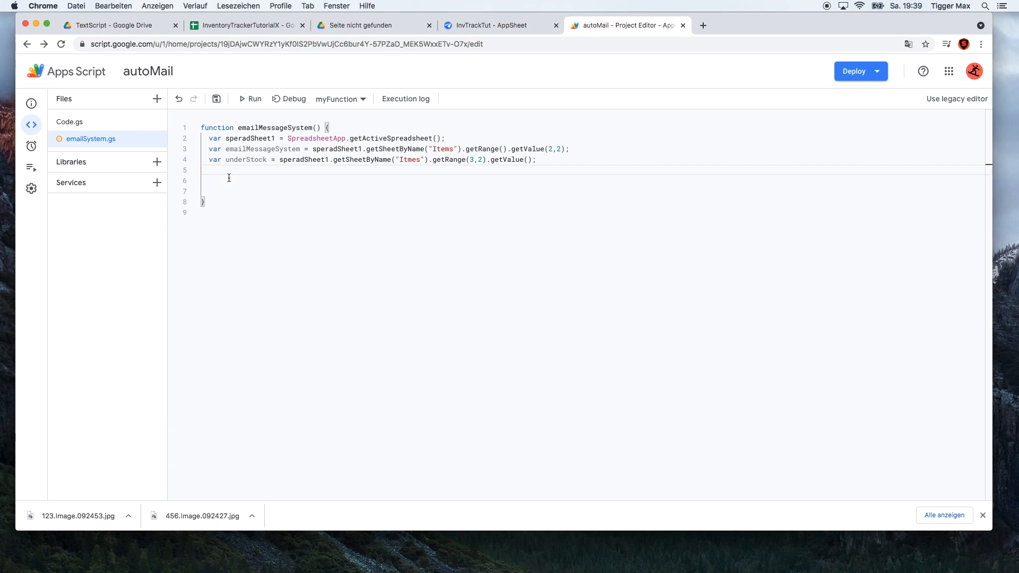
Step: Add an empty line below the underStock declaration in the emailSystem.gs script of the autoMail project
key(Return)
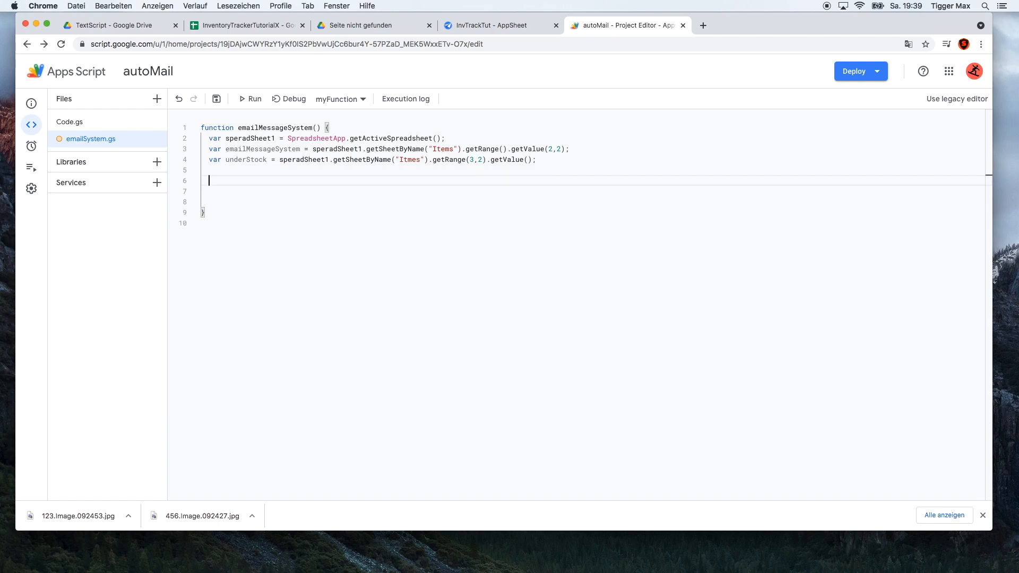
Step: Review the Stock column of the Products sheet and the limit on the eMailTracker sheet in the InventoryTrackerTutorialX spreadsheet
click(272, 25)
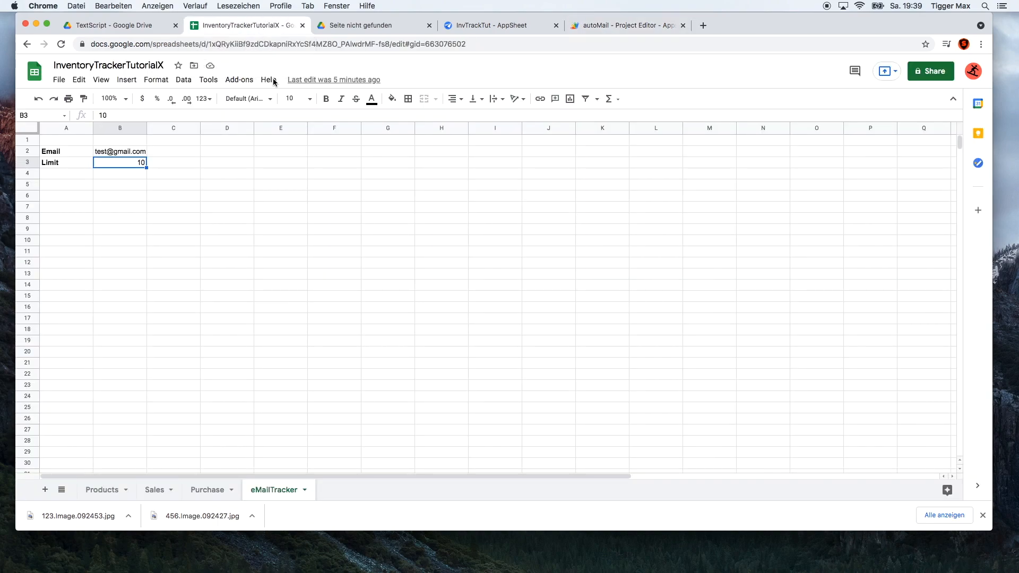
click(104, 493)
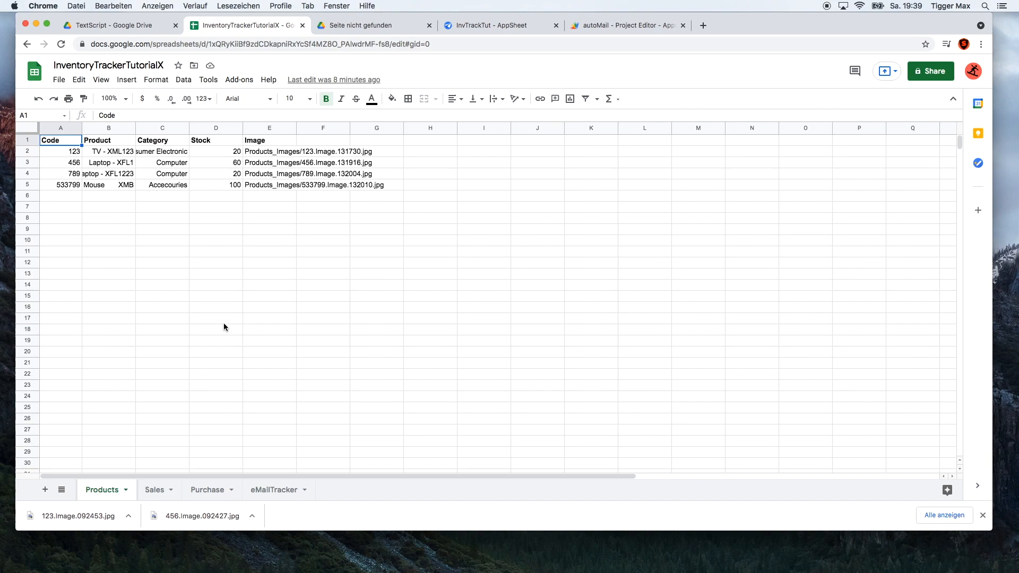
click(223, 154)
key(Down)
key(Down)
key(Down)
key(Up)
key(Up)
key(Up)
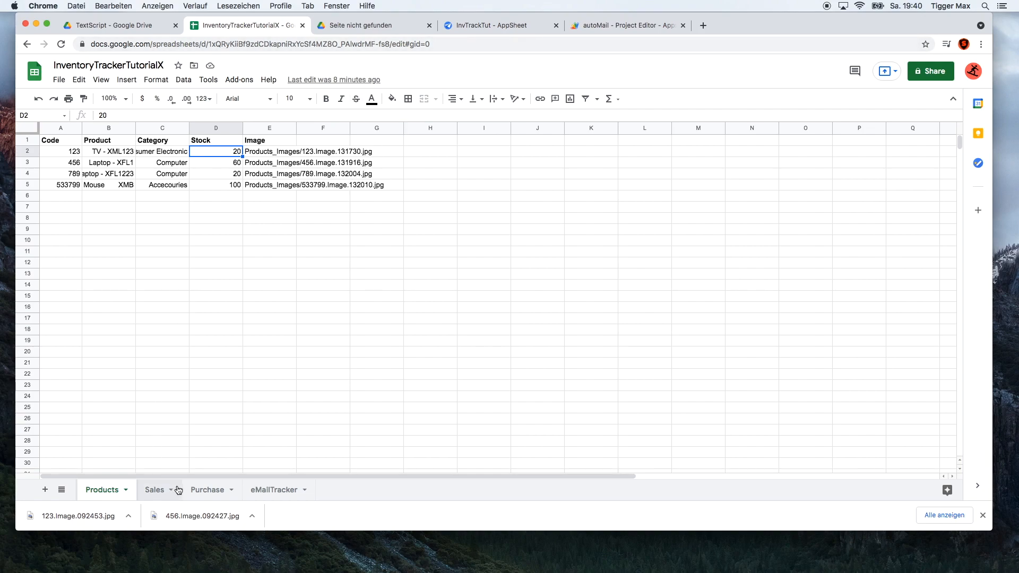
click(268, 491)
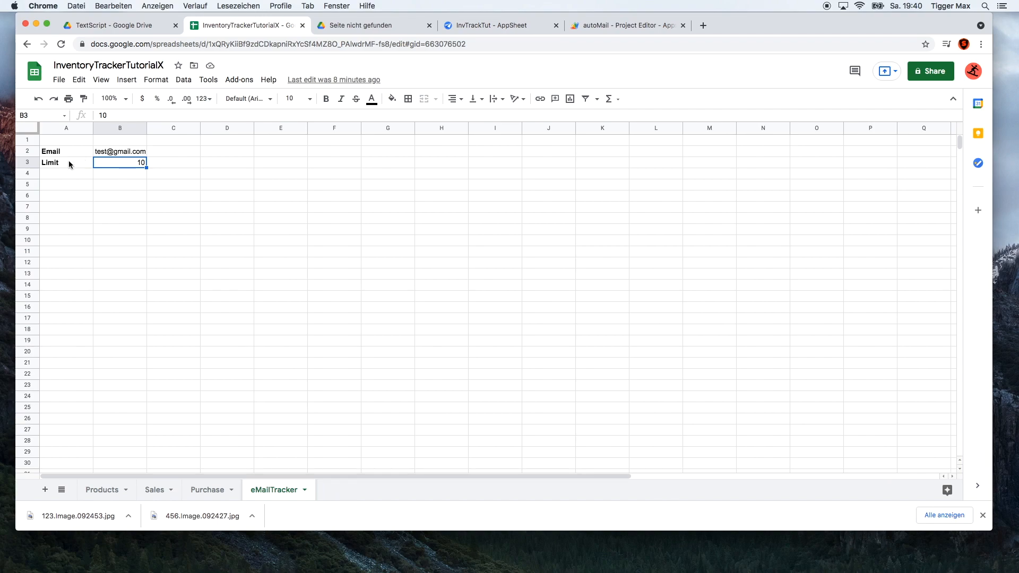
Step: Return to the autoMail script and declare a variable named sheet on line 6 of the emailMessageSystem function
click(602, 25)
click(254, 182)
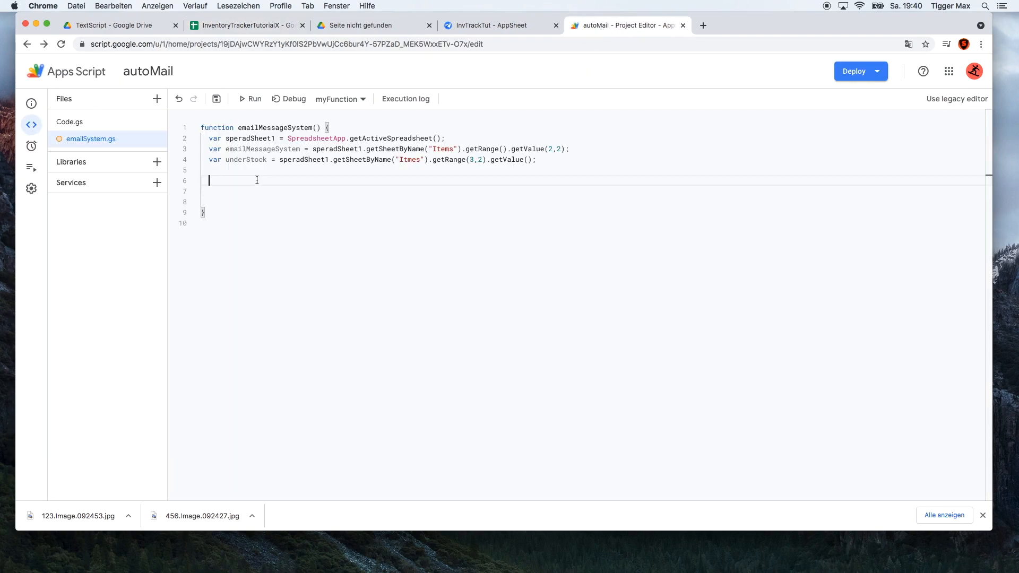
text(vr shee)
key(BackSpace)
key(BackSpace)
key(BackSpace)
key(BackSpace)
key(BackSpace)
key(BackSpace)
text(var va)
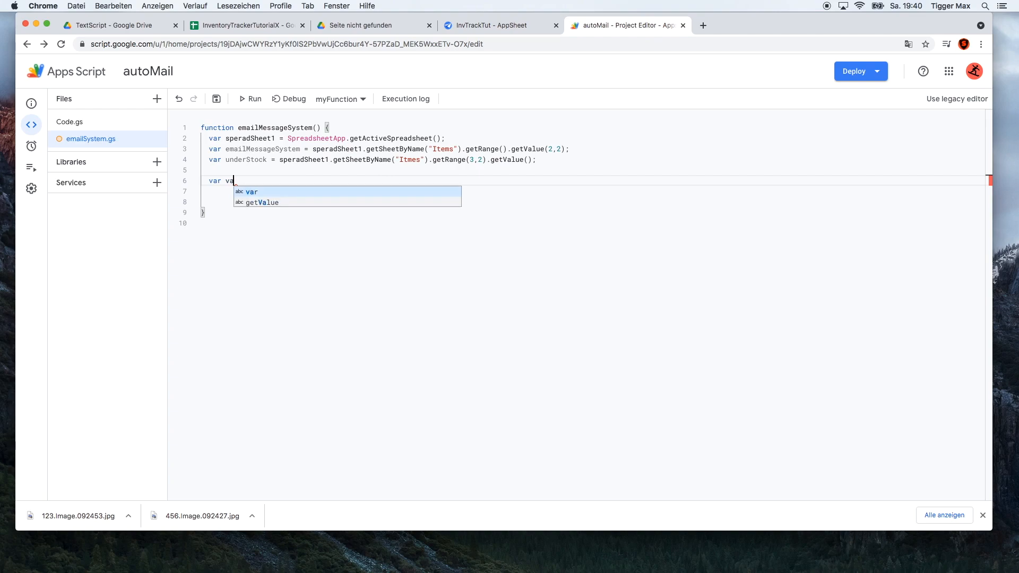
key(BackSpace)
text(sheet)
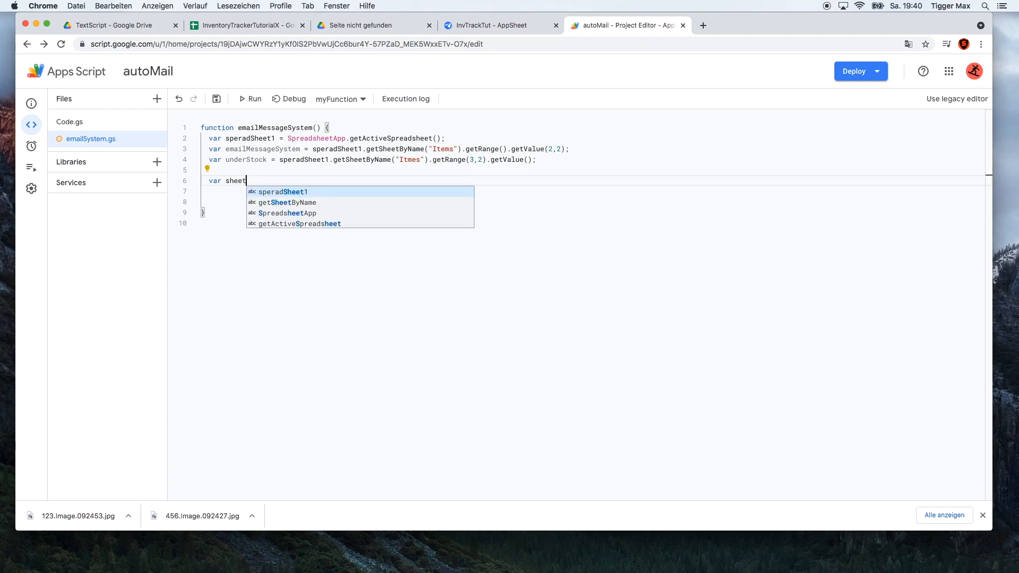
Step: Assign SpreadsheetApp.getActive to the sheet variable on line 6 of the emailMessageSystem function
key(Escape)
text(= SpreadsheetApp)
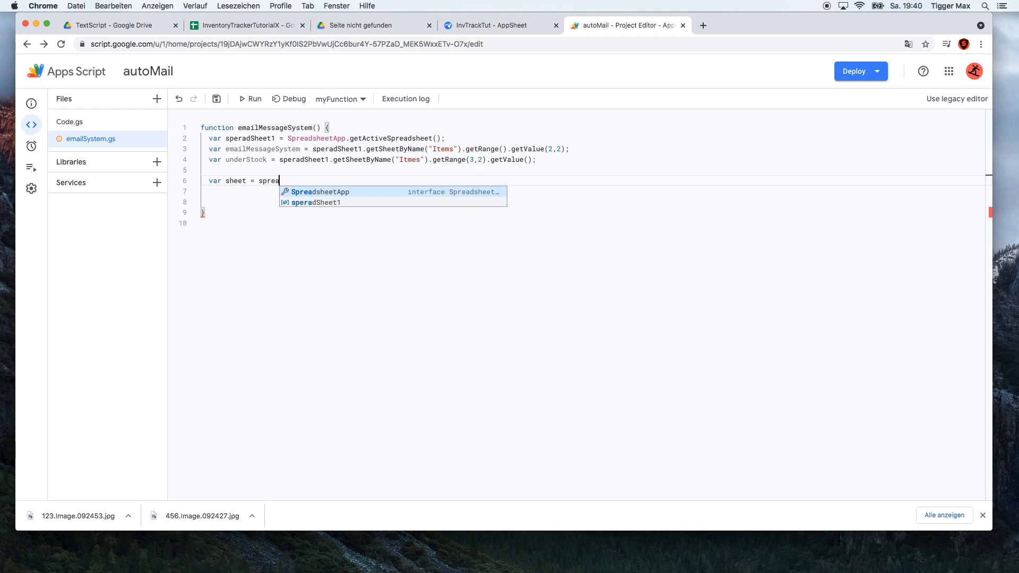
text(.get)
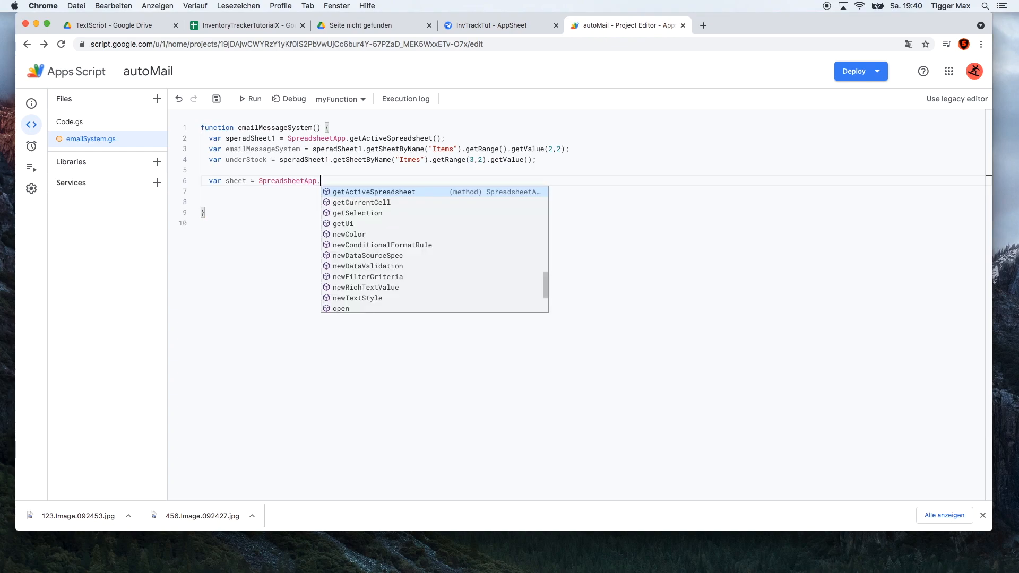
key(Up)
key(Up)
key(Up)
key(Up)
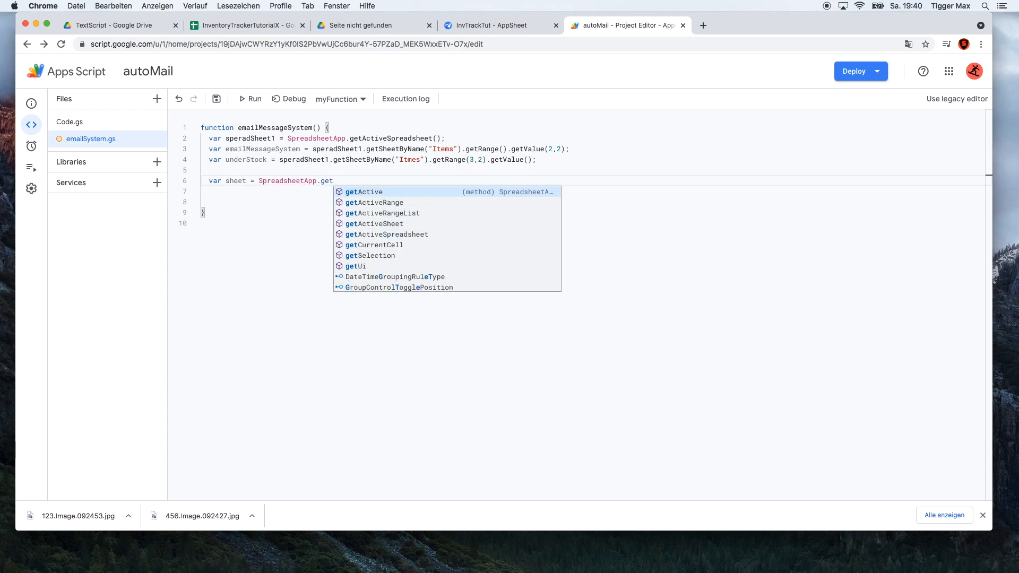
key(Return)
text(.ge)
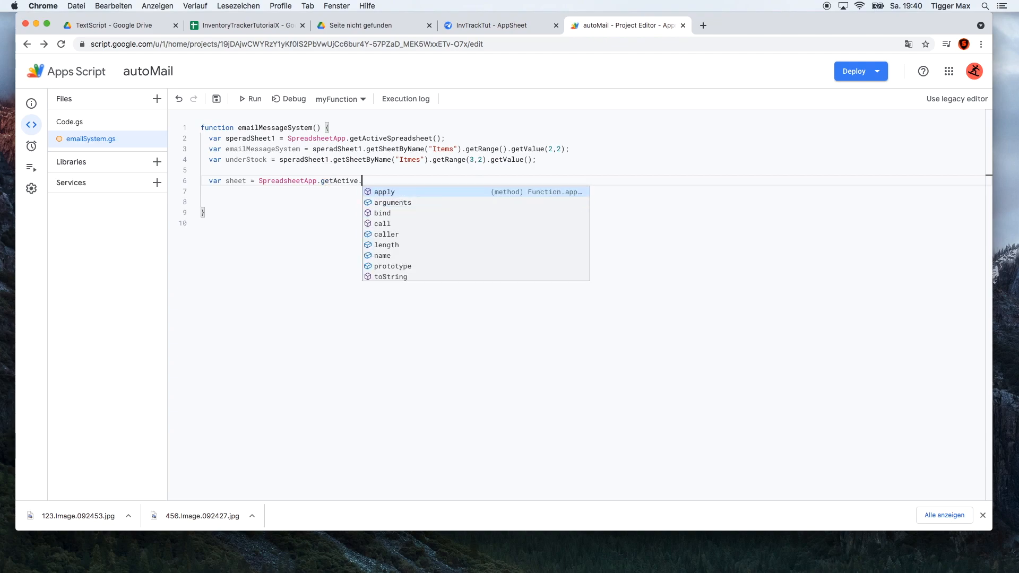
text(t)
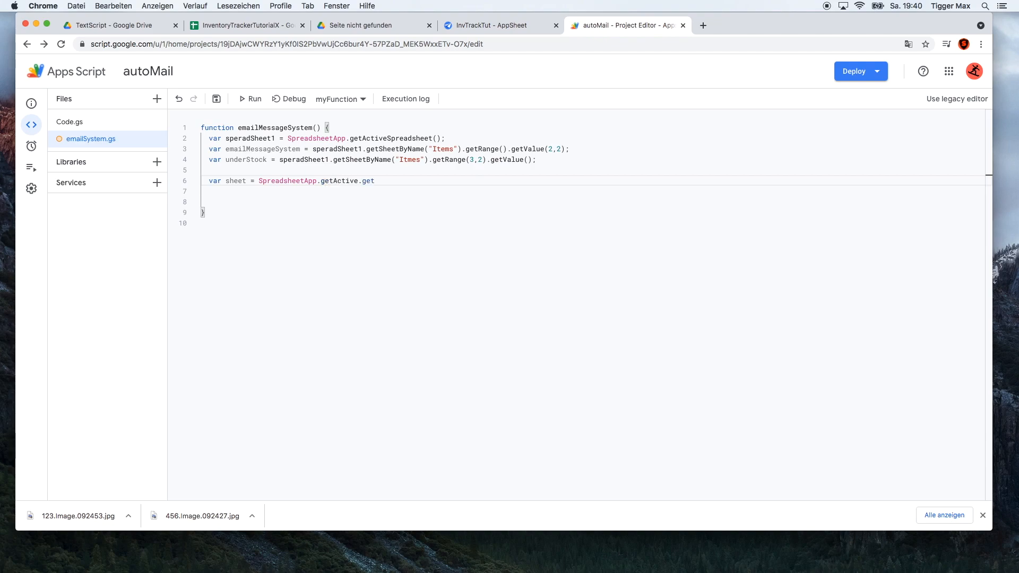
key(BackSpace)
key(BackSpace)
key(BackSpace)
key(BackSpace)
text(.)
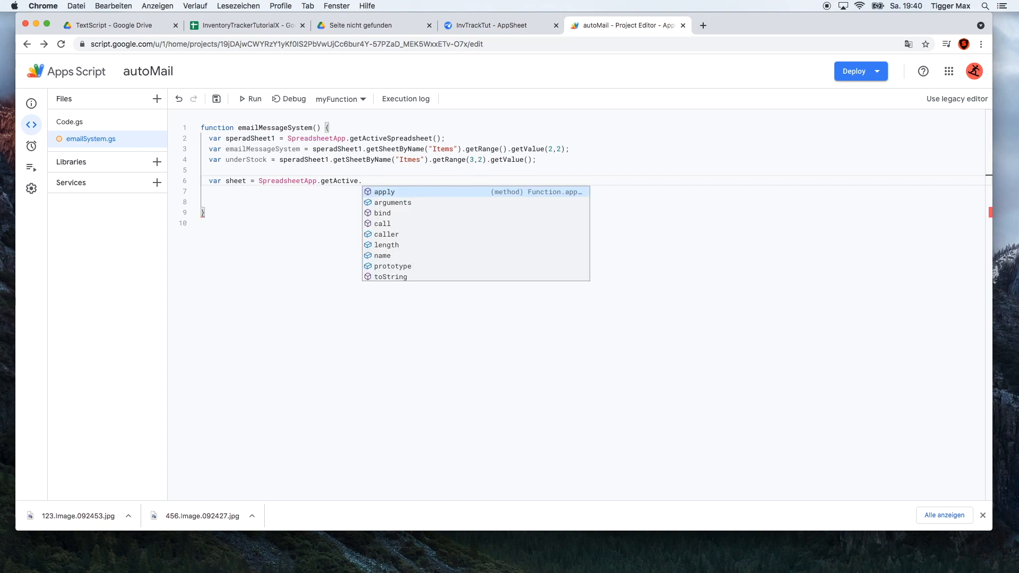
text(ge)
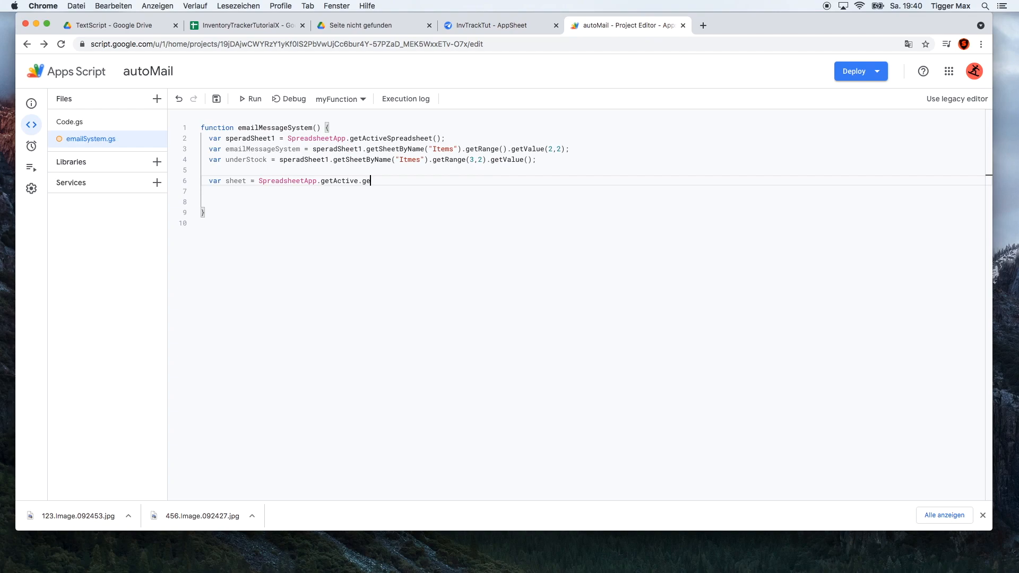
Step: Complete the sheet assignment as SpreadsheetApp.getActive().getSheetByName("Itmes");
text(().getSh)
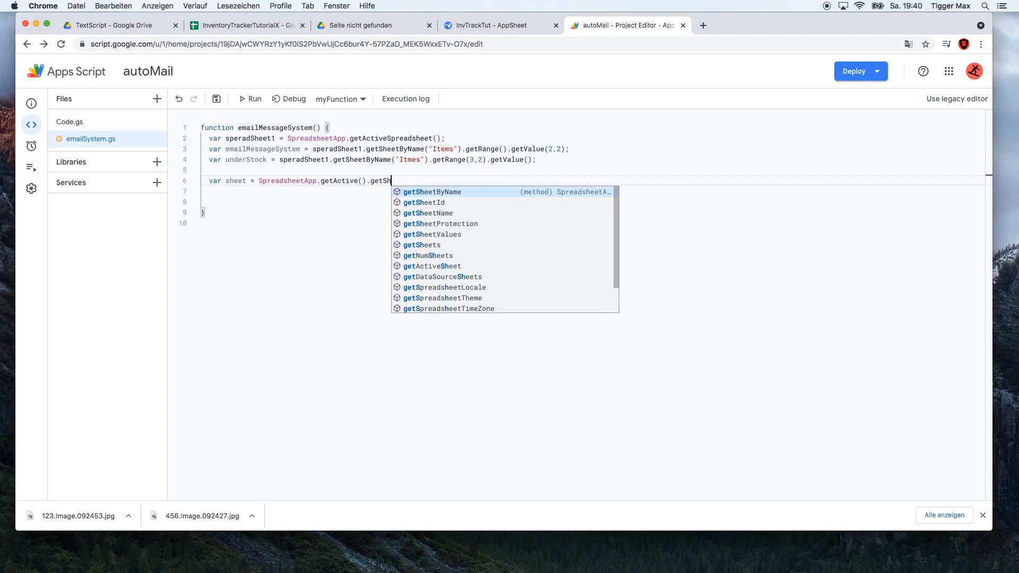
key(Return)
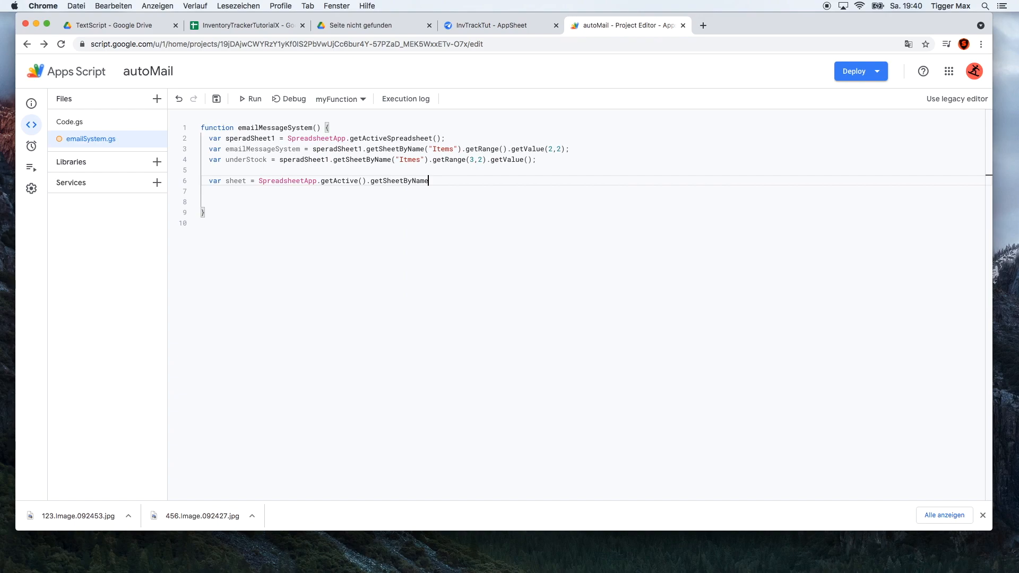
text(();)
key(Left)
key(Left)
text("Itmes)
key(Right)
key(Right)
Step: Declare a data variable on line 7 that is assigned sheet.getDataRange().getValue();
key(Return)
text(var data )
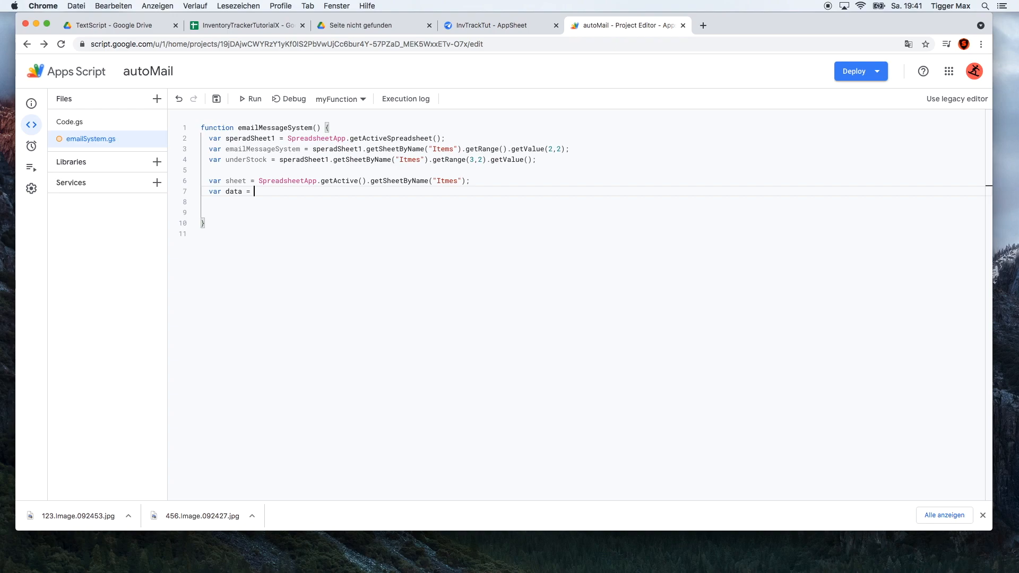
text(= sheet)
text(.get)
text(Da)
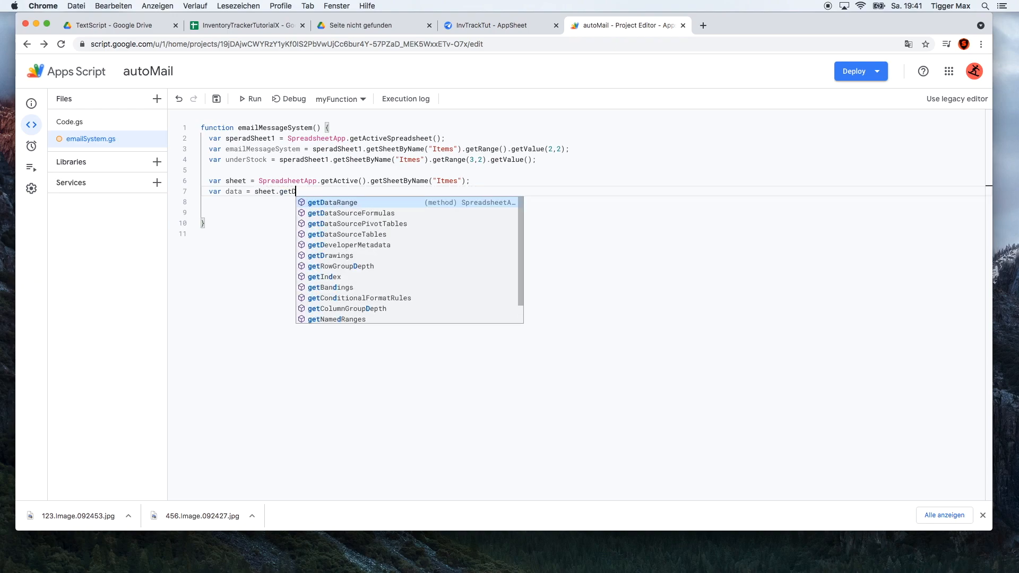
key(Return)
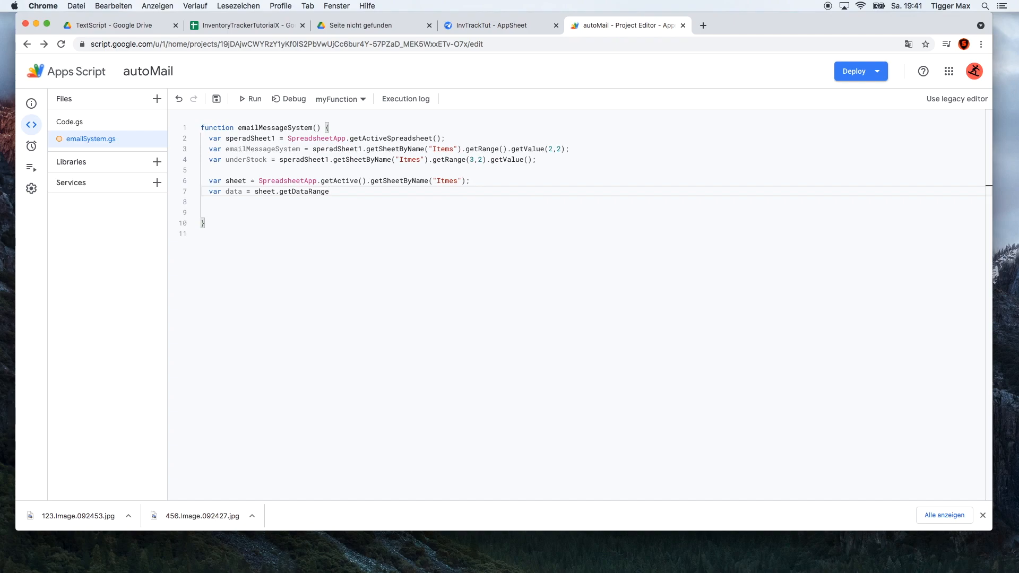
text(().get)
key(Return)
text(();)
Step: Add an empty data.forEach() call on line 8, below the data declaration
key(Return)
text(dat)
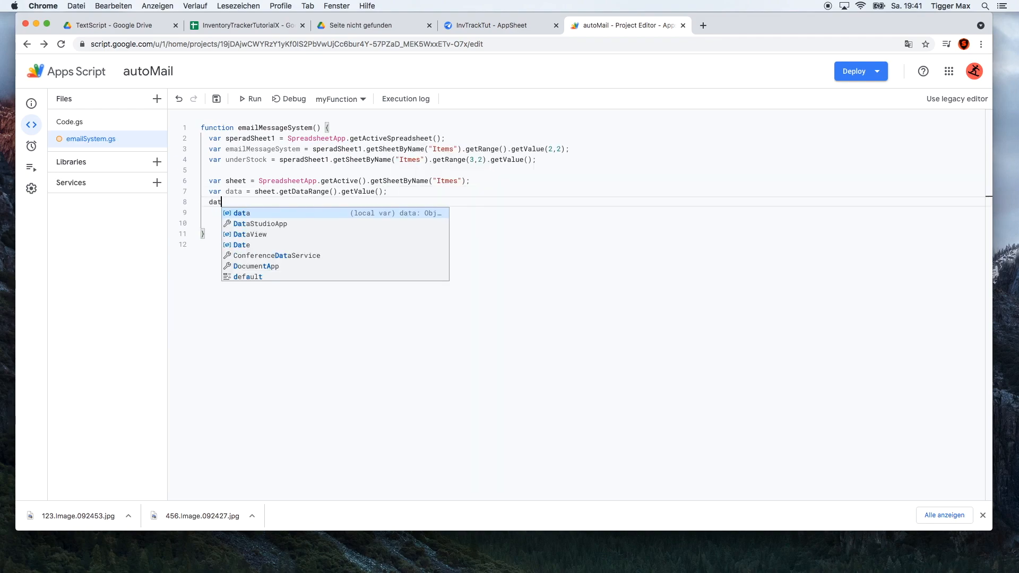
key(Return)
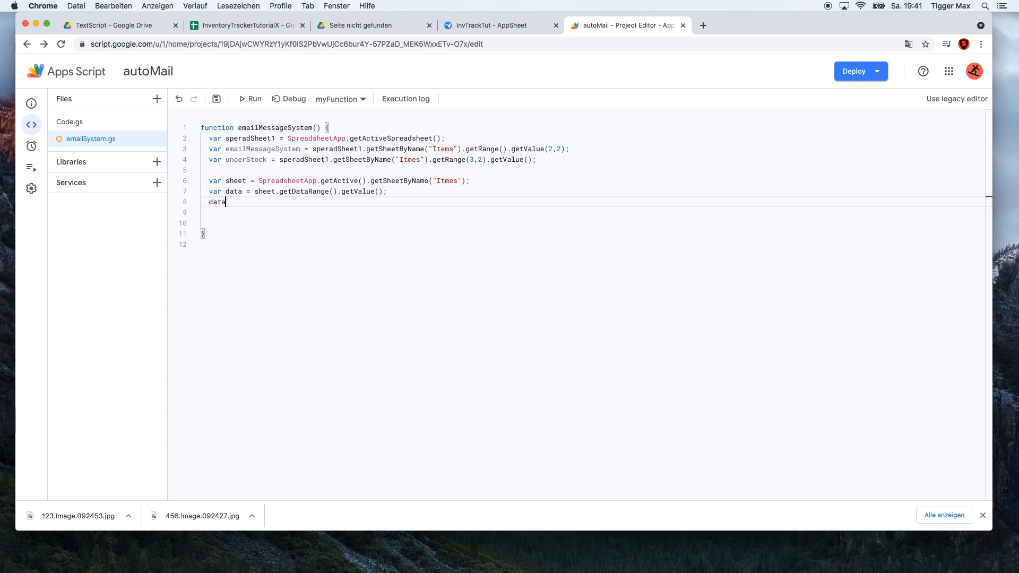
text(.)
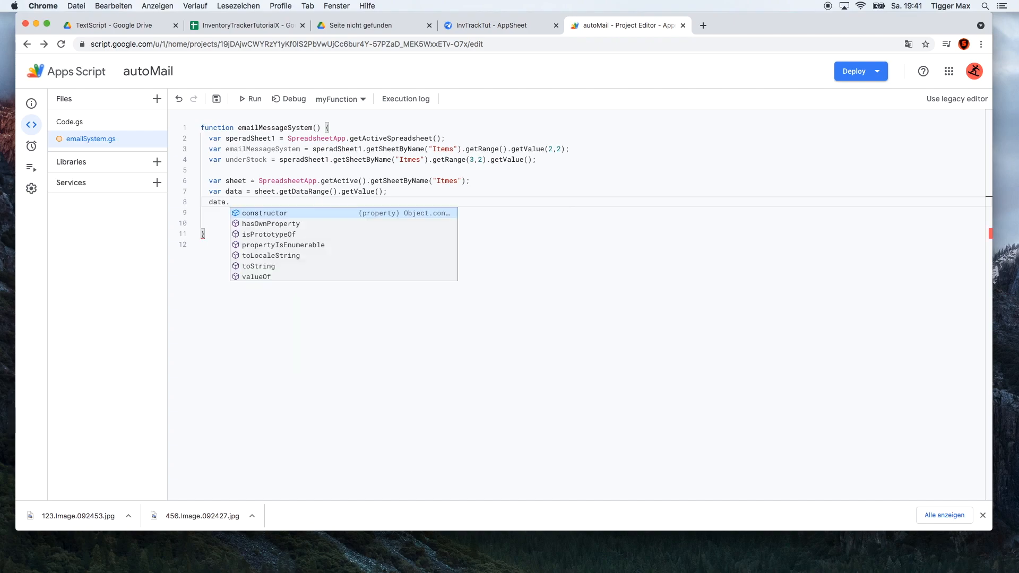
text(forEach)
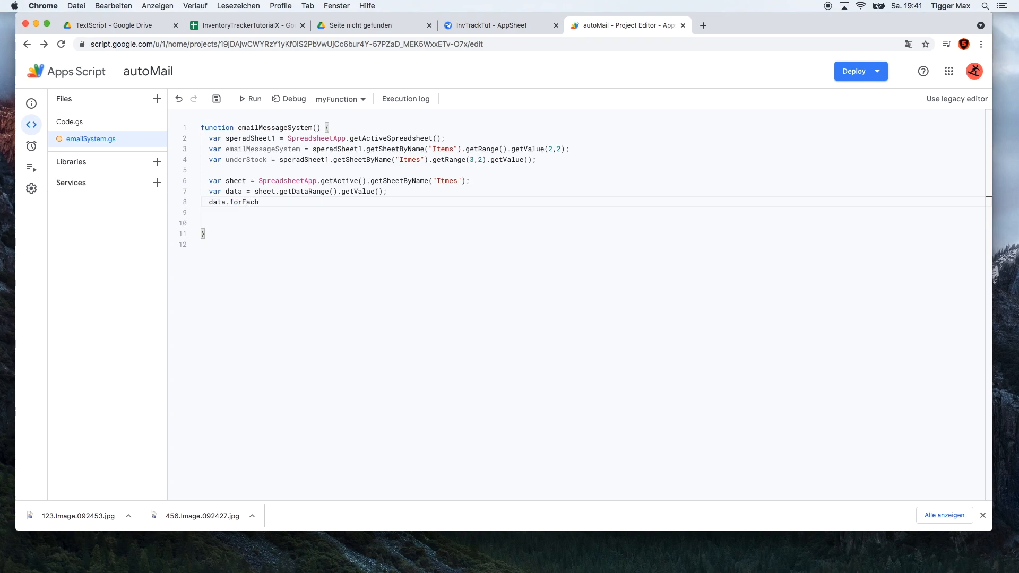
text(()
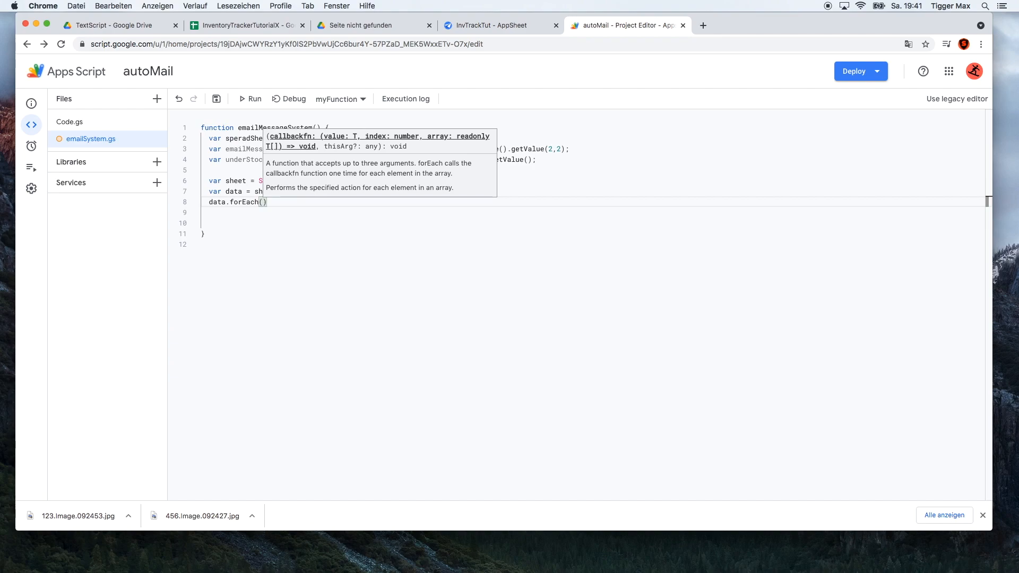
key(Down)
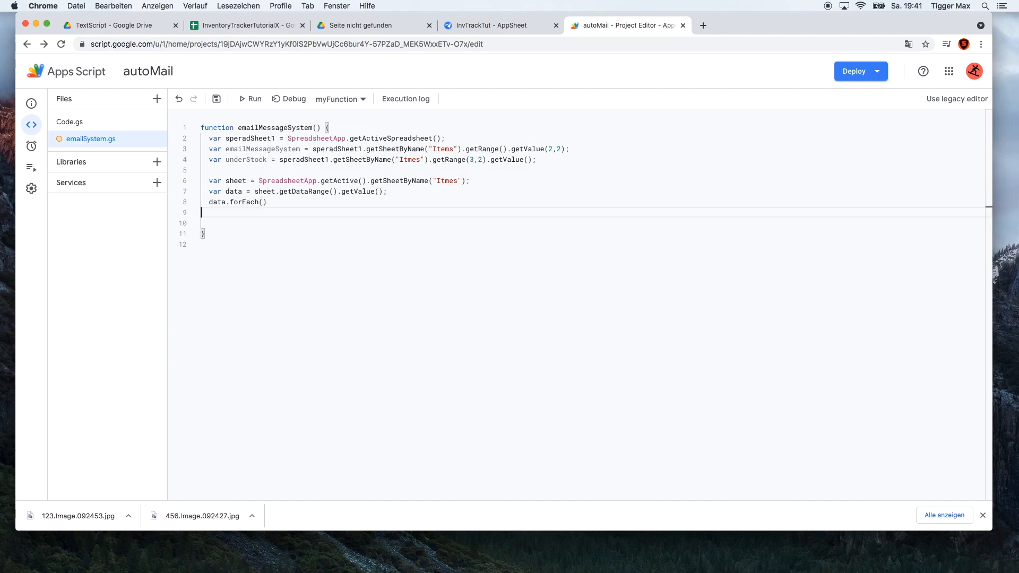
key(Left)
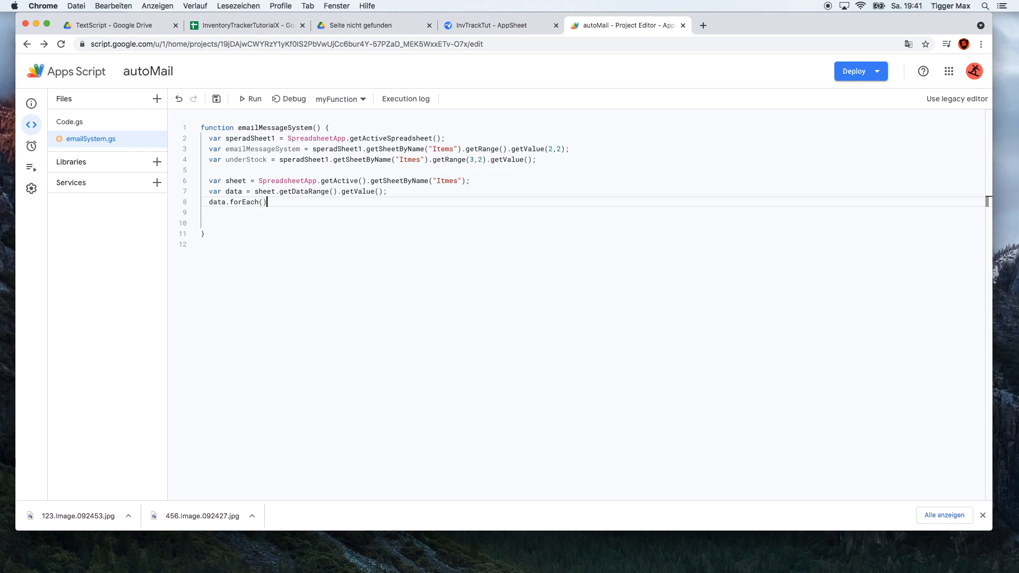
text(})
key(BackSpace)
text({)
key(BackSpace)
text(&)
key(BackSpace)
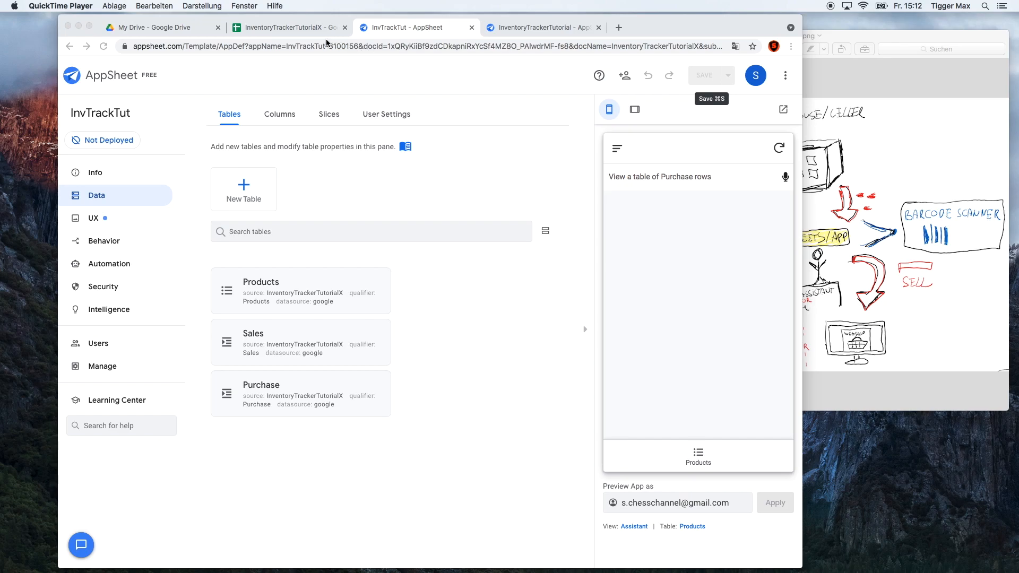
Step: Review the Products sheet of the InventoryTrackerTutorialX spreadsheet alongside the InvTrackTut tables in AppSheet
click(280, 29)
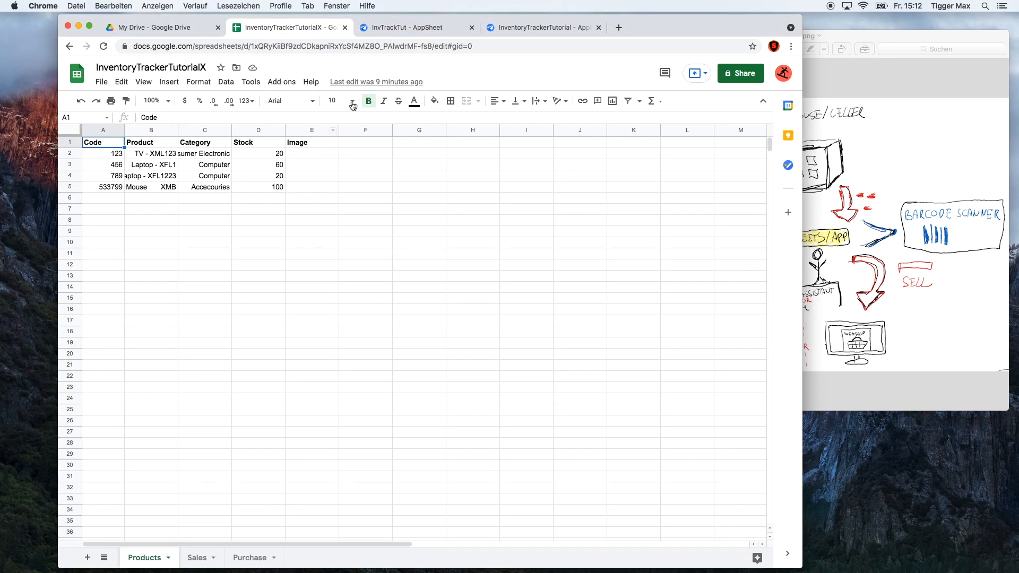
click(407, 28)
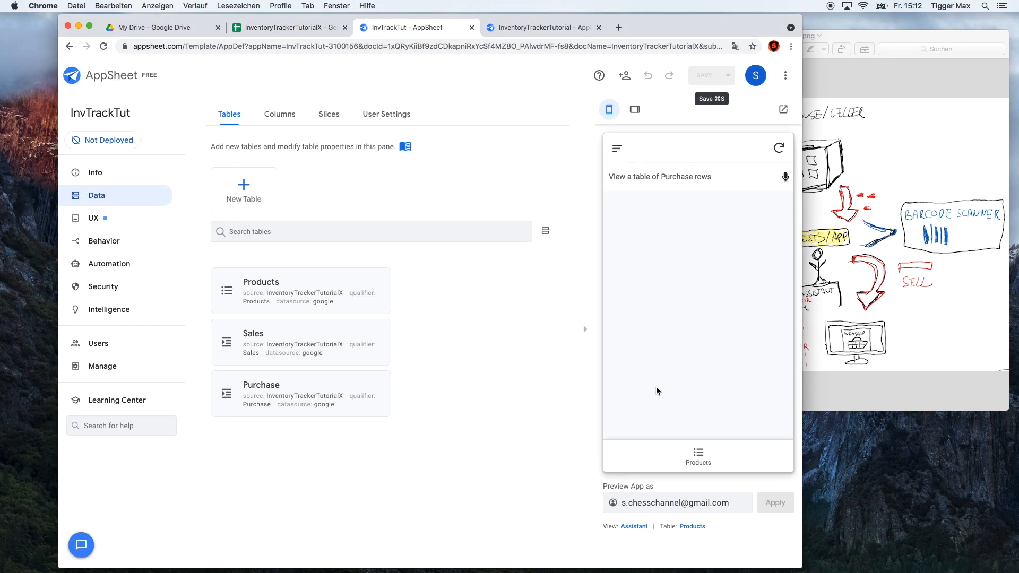
click(286, 28)
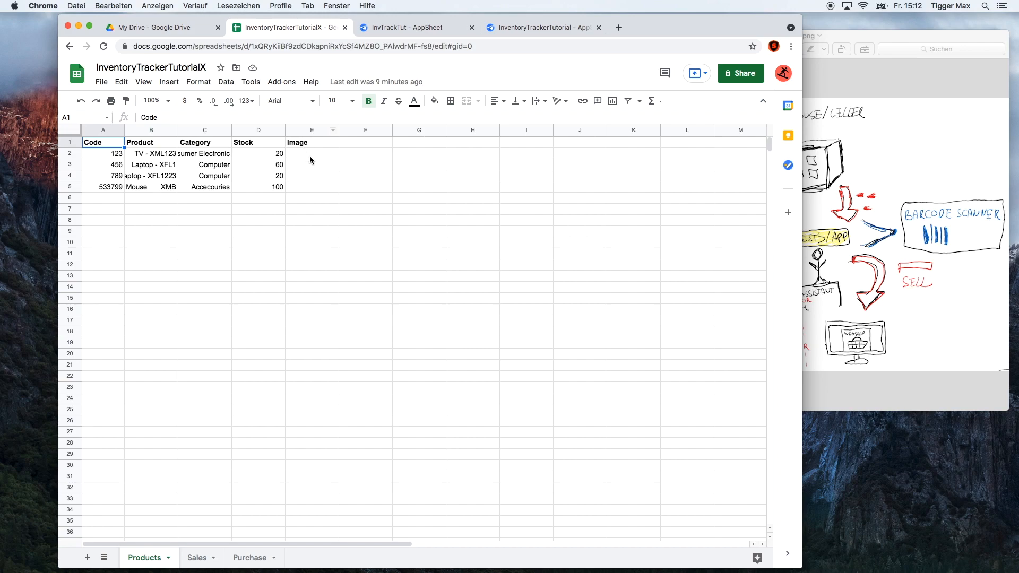
click(405, 27)
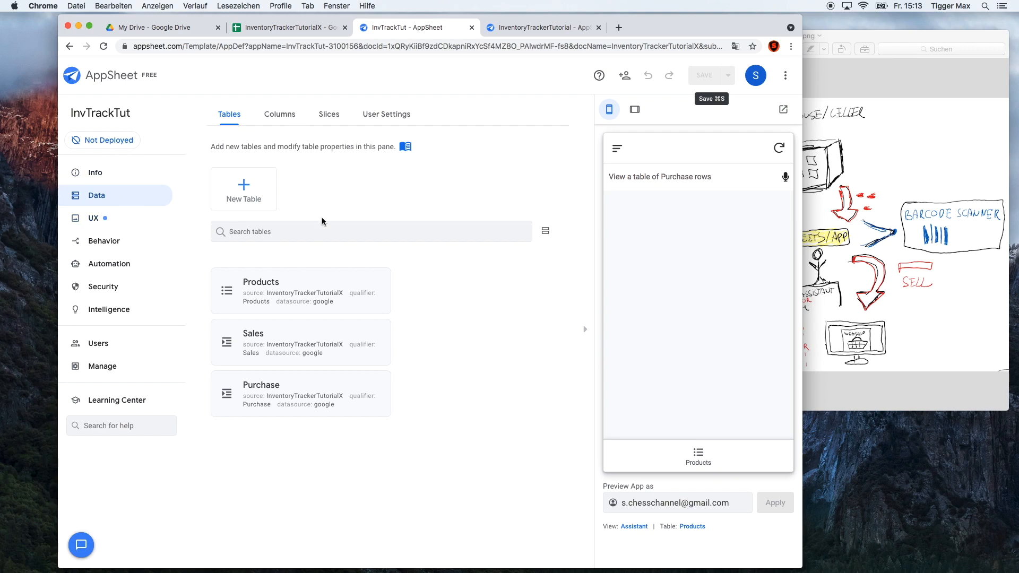
Step: Add the suggested card view for Sales to the app's UX and set its position to center
click(118, 219)
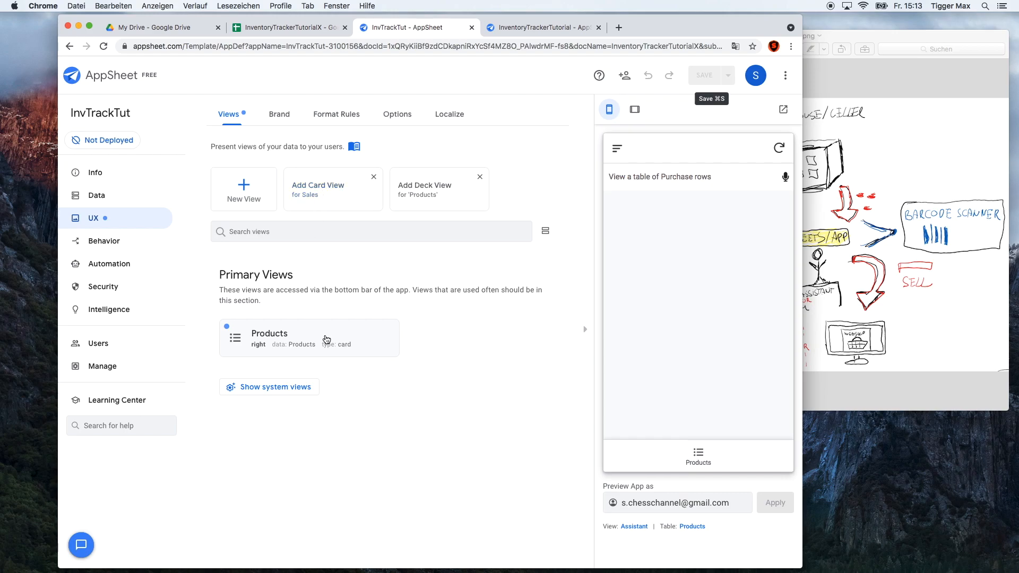
click(331, 186)
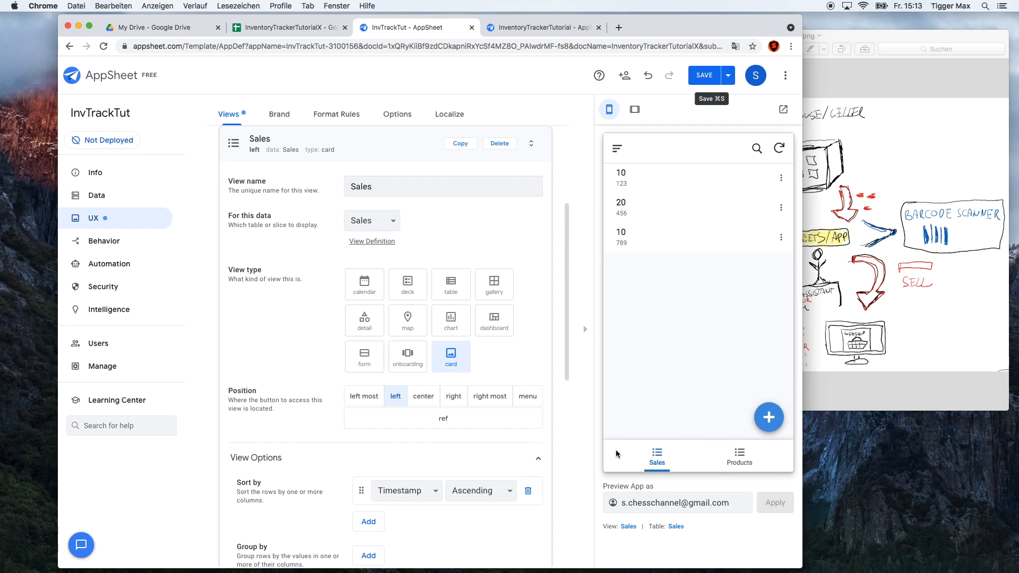
click(422, 402)
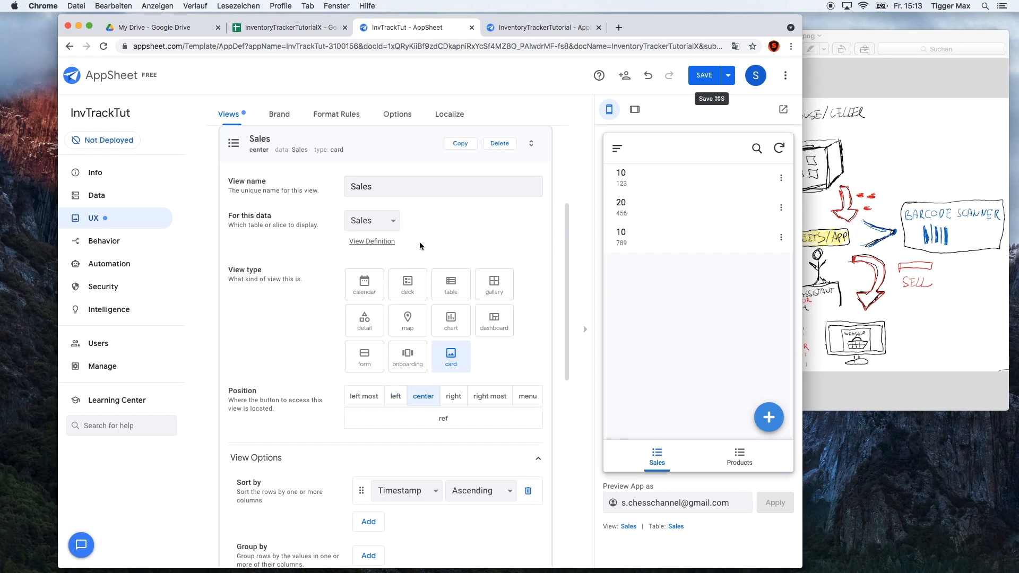
scroll(498, 329, down, 10)
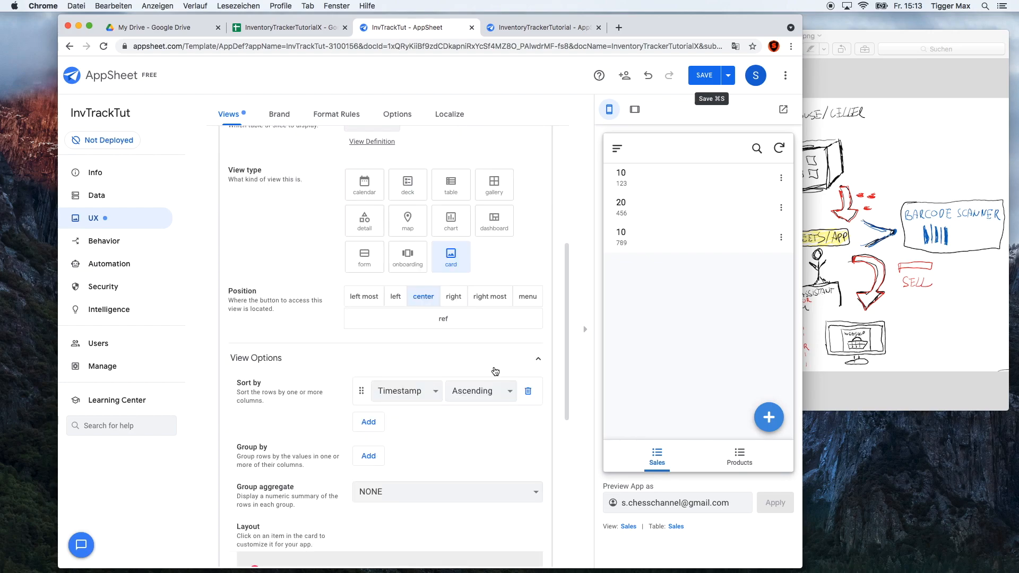
scroll(496, 381, up, 10)
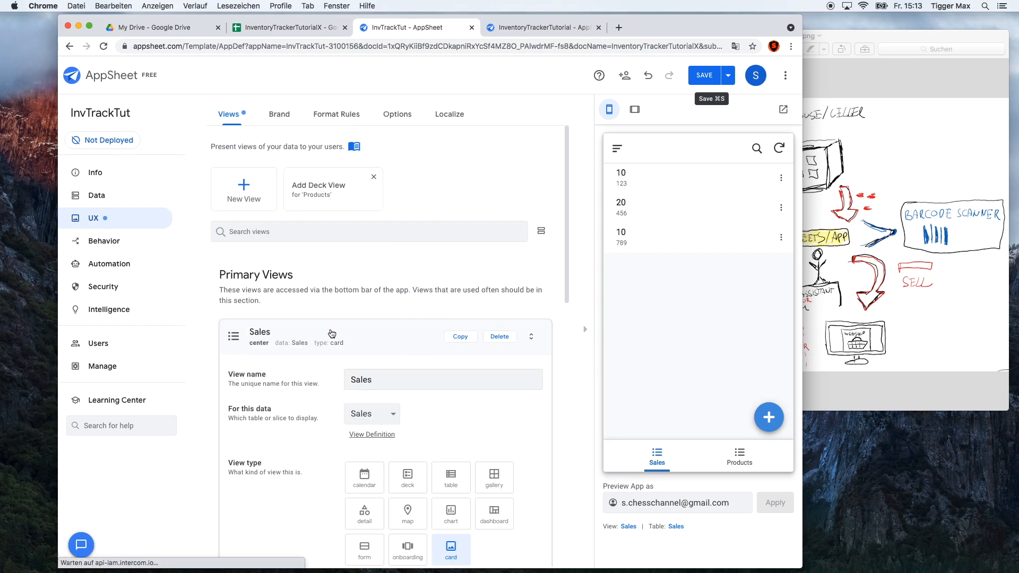
Step: Set the Products view's position to left and collapse its settings
click(347, 333)
click(255, 380)
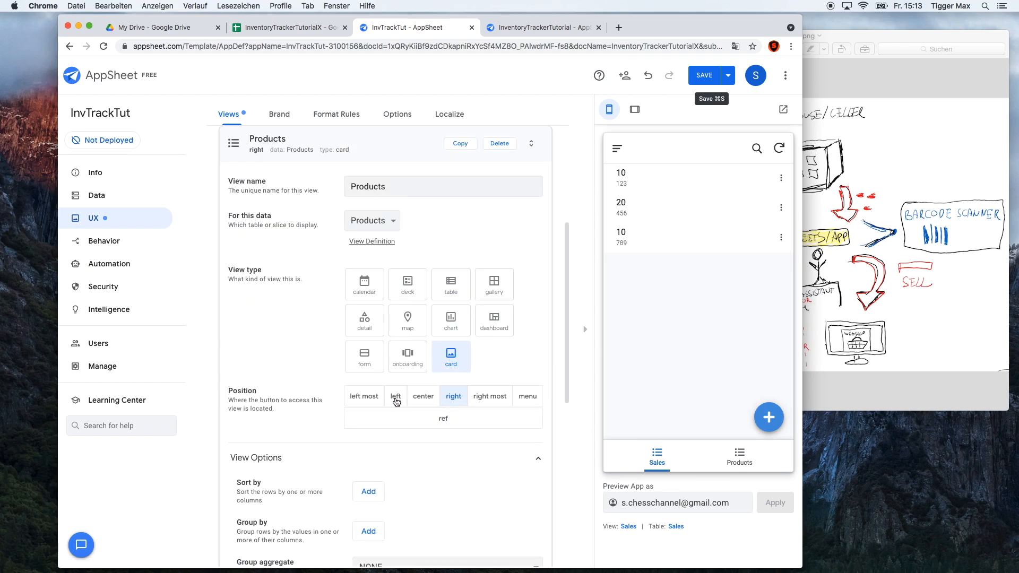
click(396, 401)
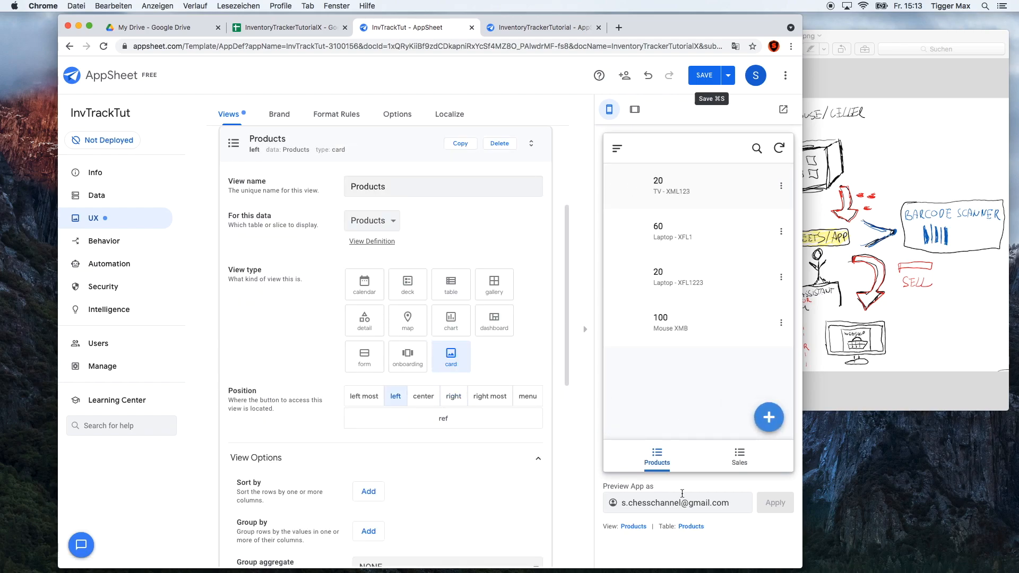
click(341, 145)
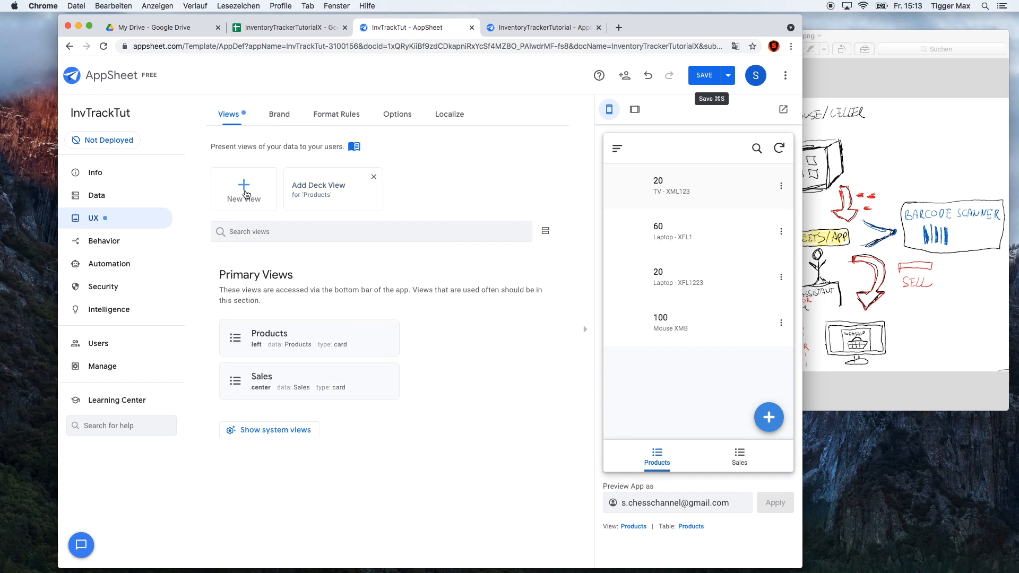
Step: Create a new view named Purchase that displays the Purchase table, and collapse its settings
click(247, 195)
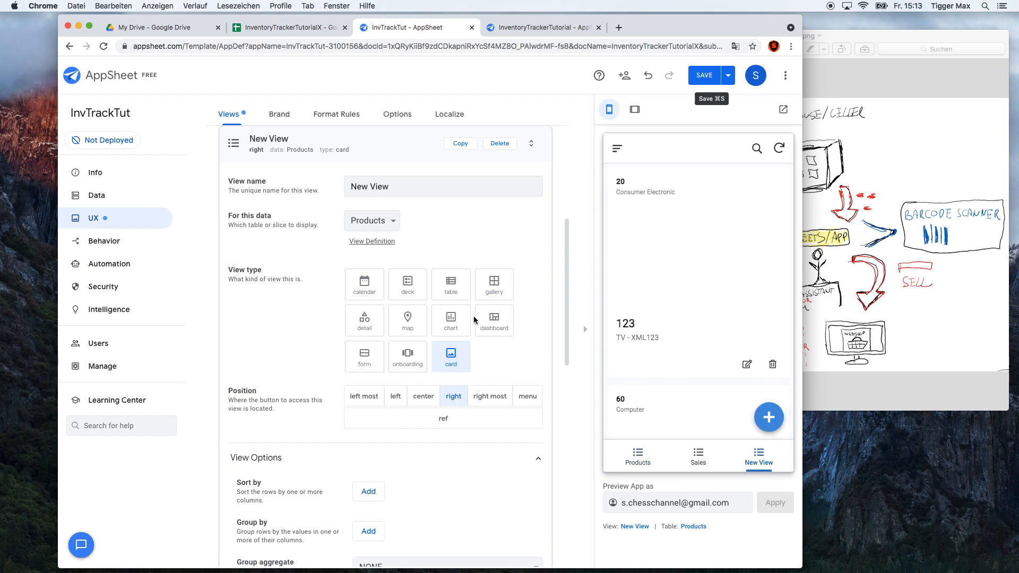
click(392, 221)
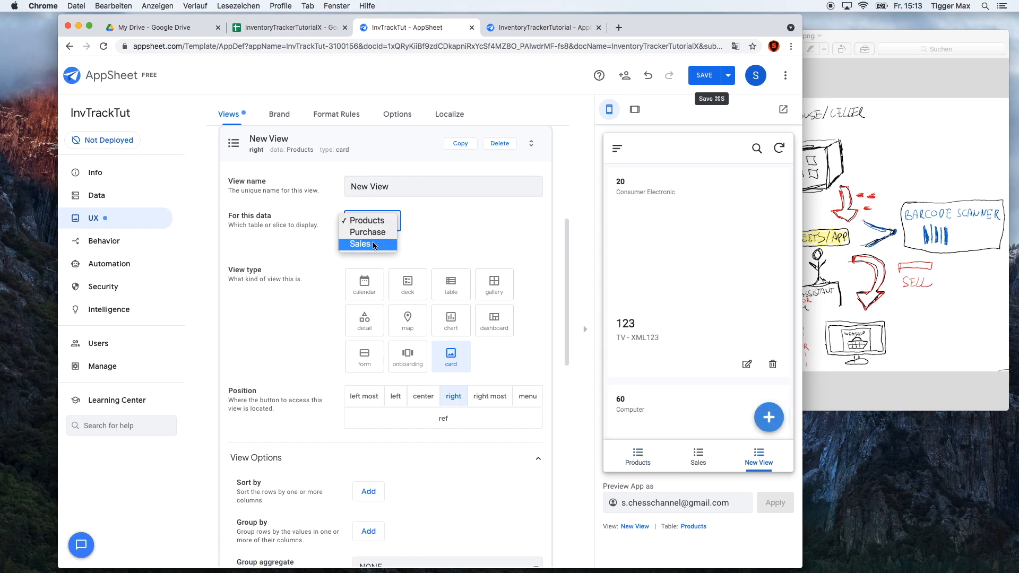
click(368, 233)
click(401, 189)
key(super+a)
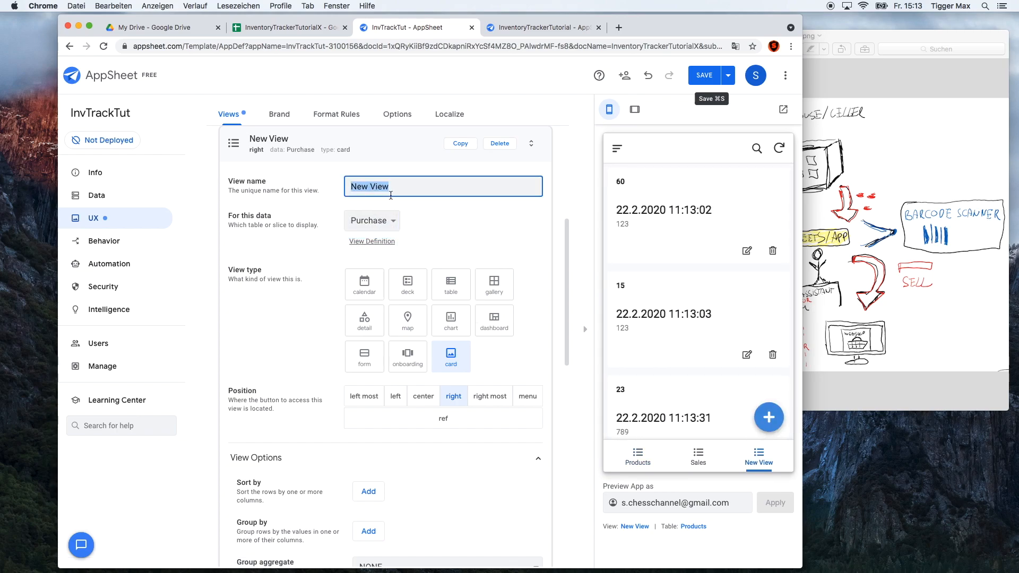
text(Purchase)
click(372, 149)
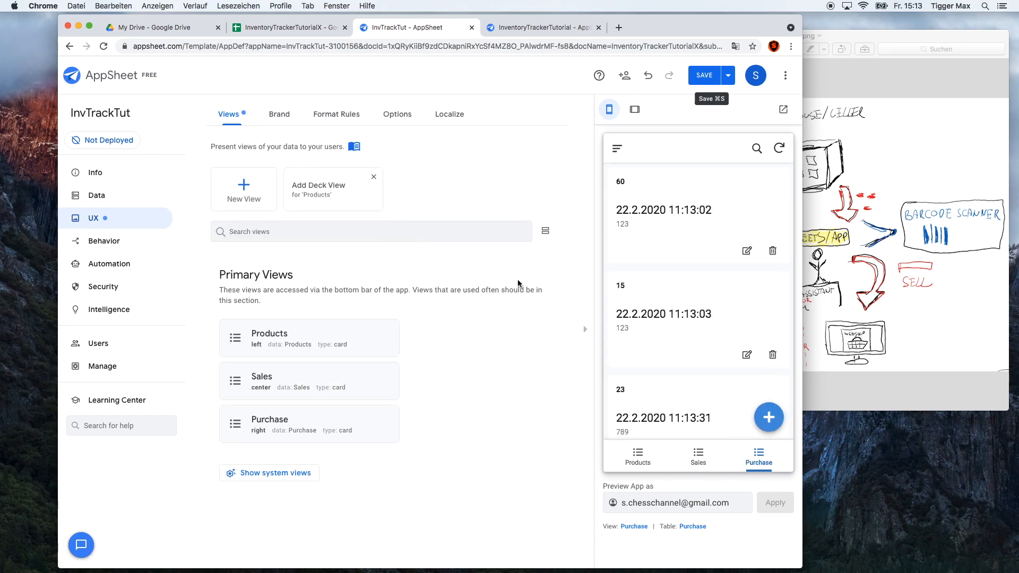
Step: Show the Products view in the app preview, save the app and close the drawing window behind the browser
click(637, 456)
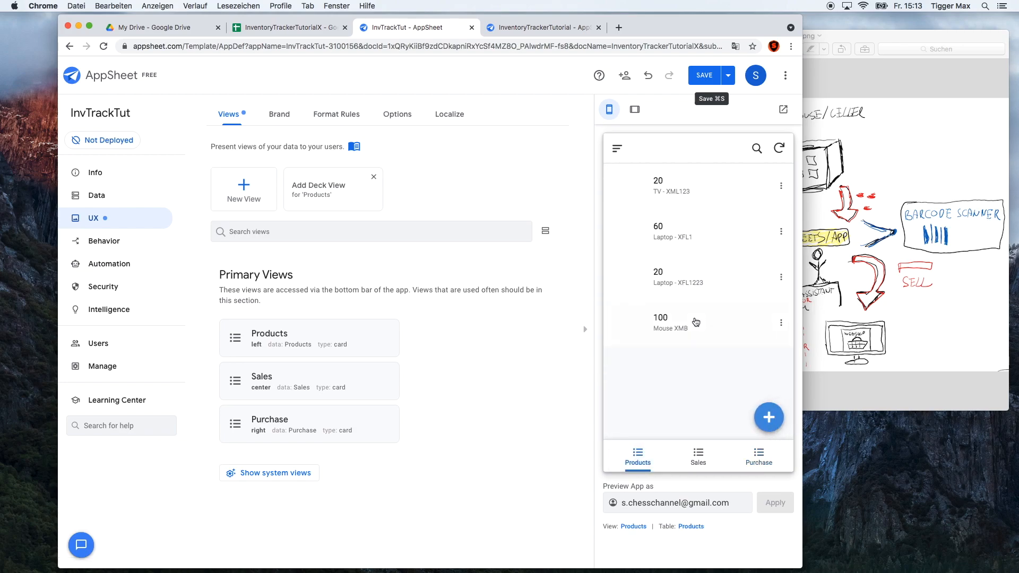
click(703, 77)
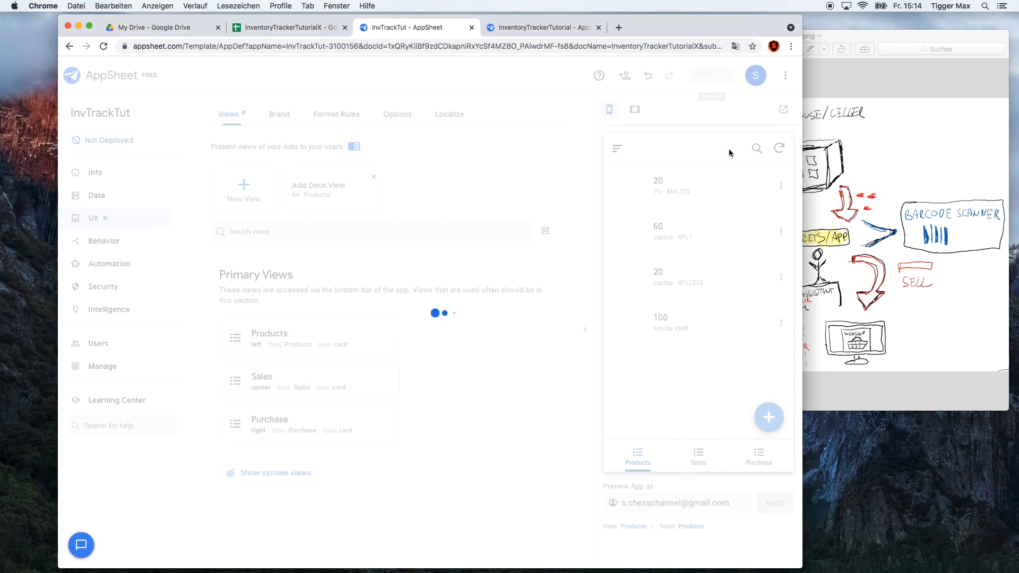
click(852, 36)
click(528, 36)
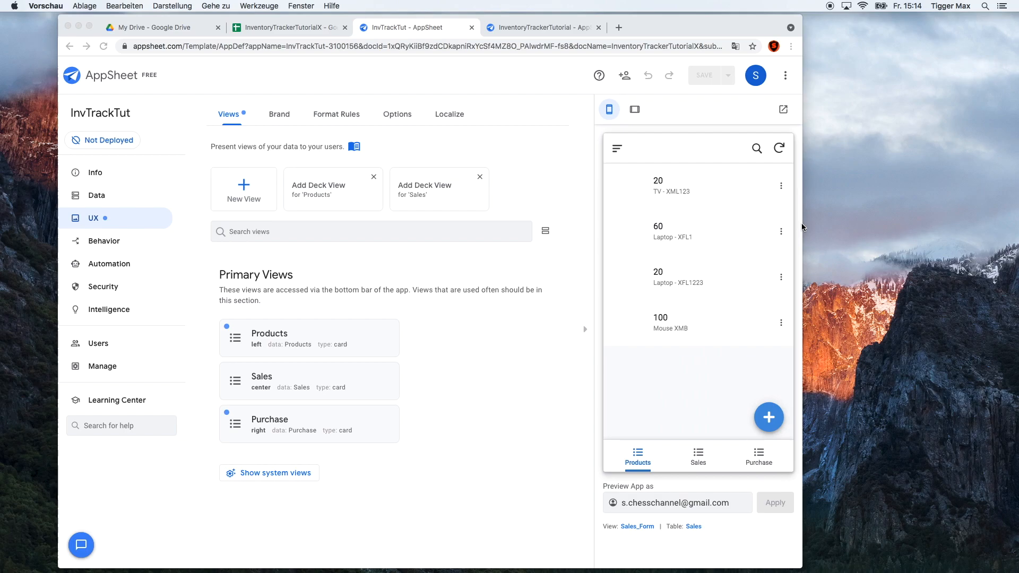
Step: Try to attach image file 1 from the desktop folder to the TV - XML123 product and save the record
click(781, 186)
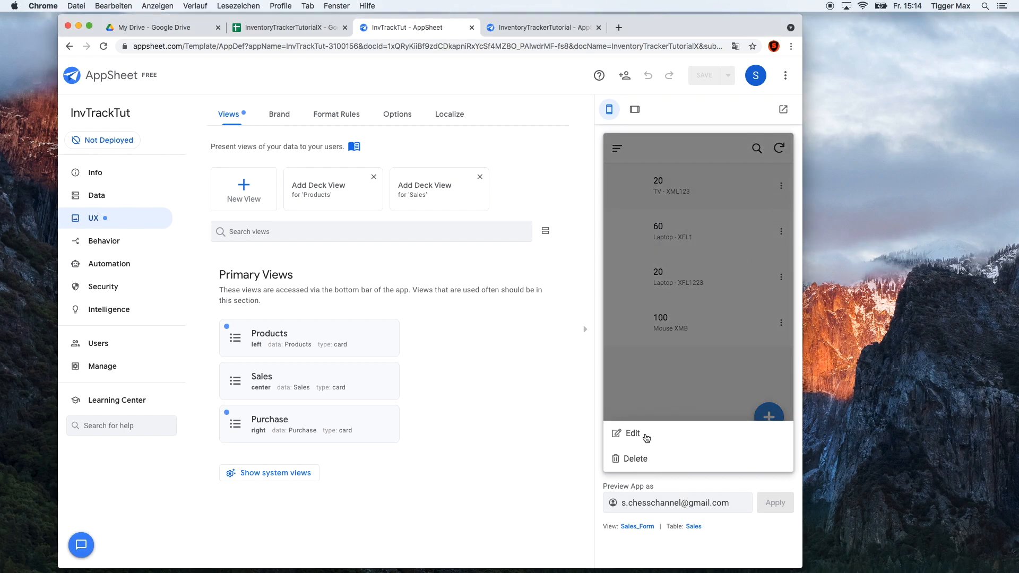
click(631, 434)
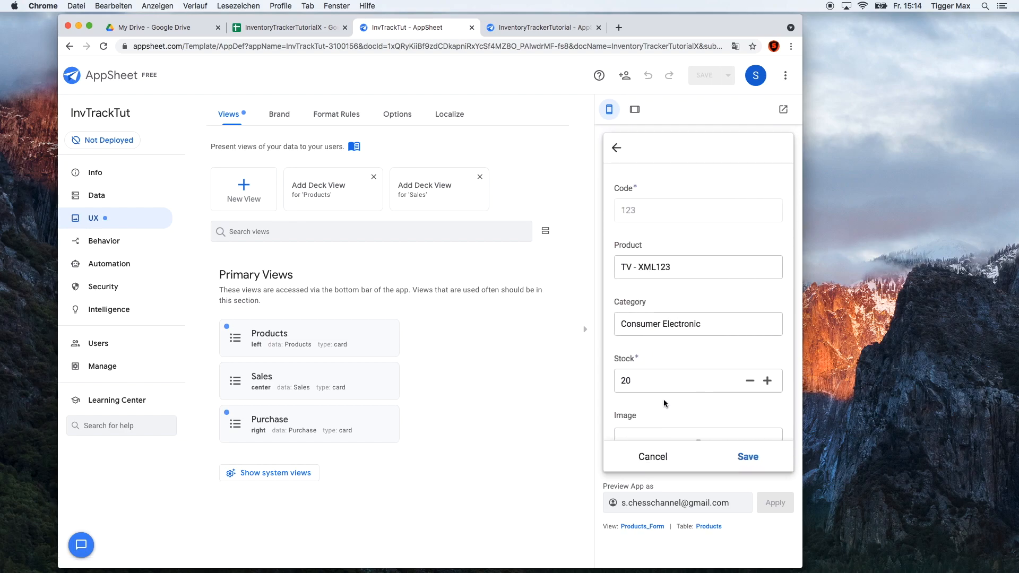
scroll(667, 409, down, 2)
click(697, 404)
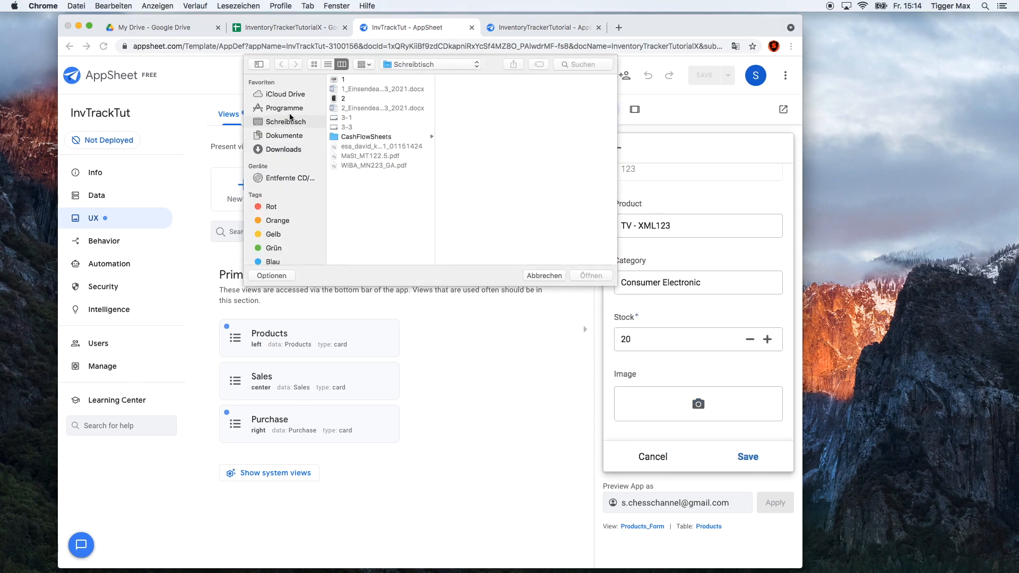
double_click(342, 81)
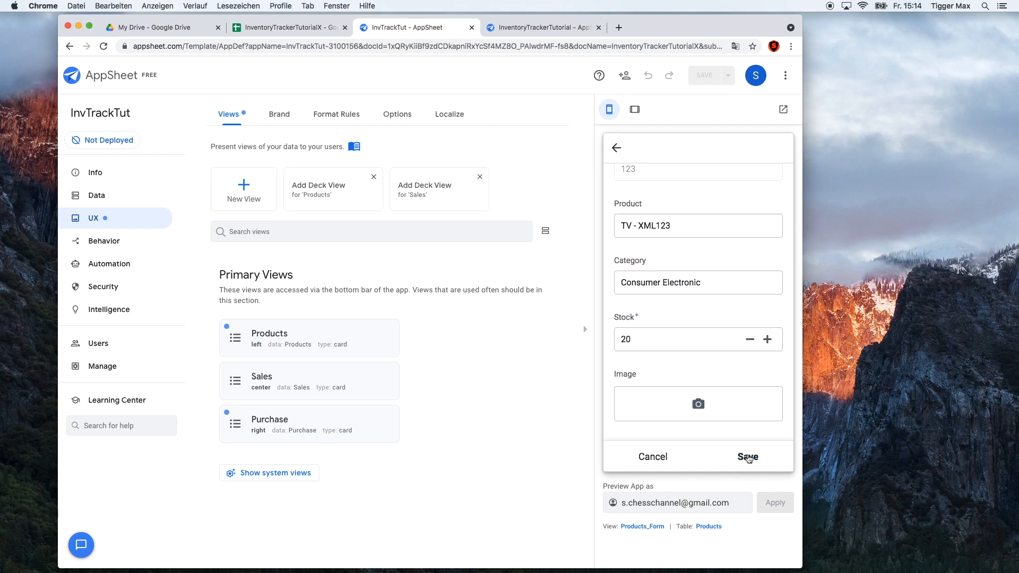
click(748, 456)
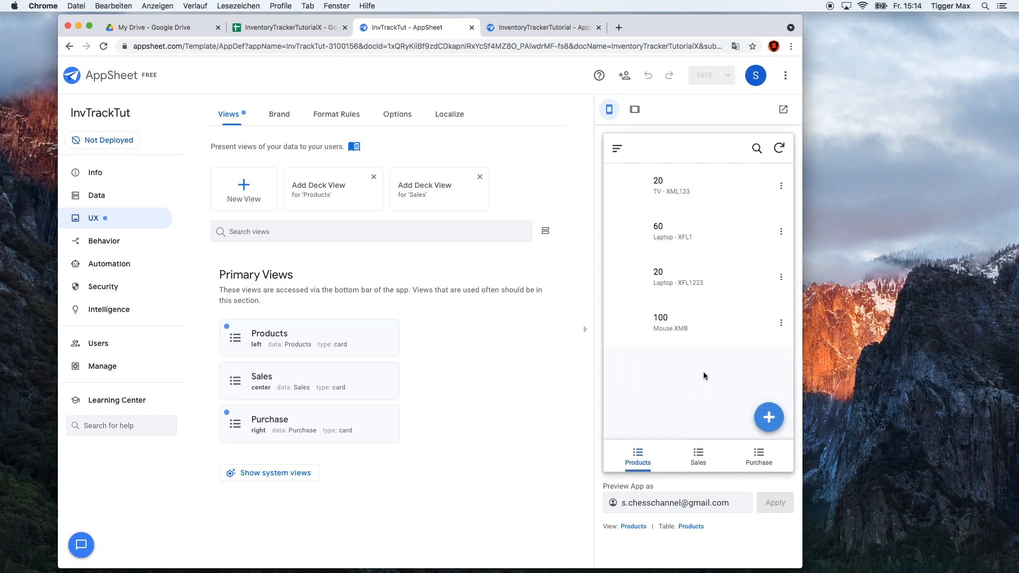
Step: Edit the TV - XML123 product again, choosing image file 2 for its Image field, and save the record
click(780, 185)
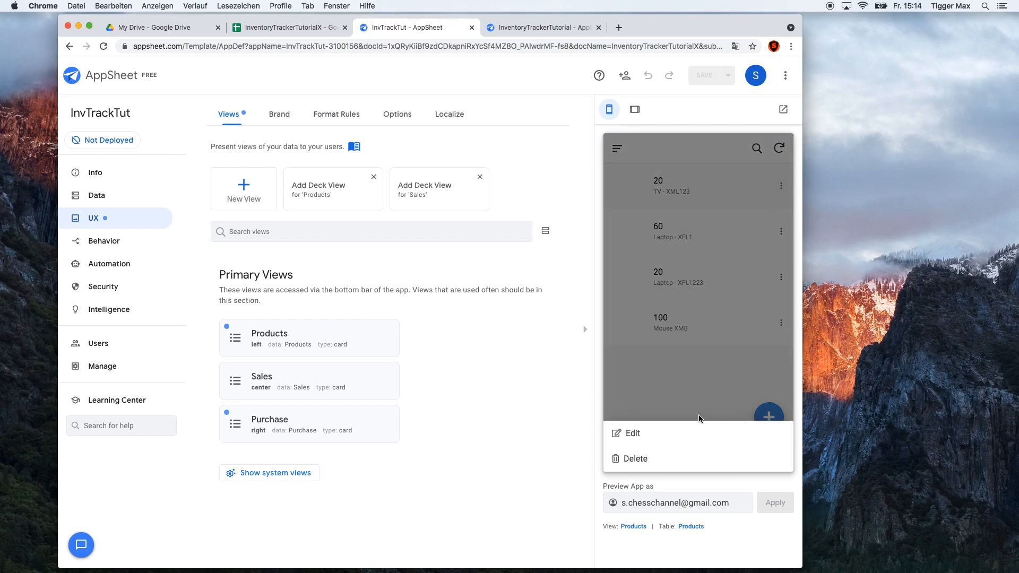
click(650, 430)
scroll(666, 421, down, 1)
click(696, 426)
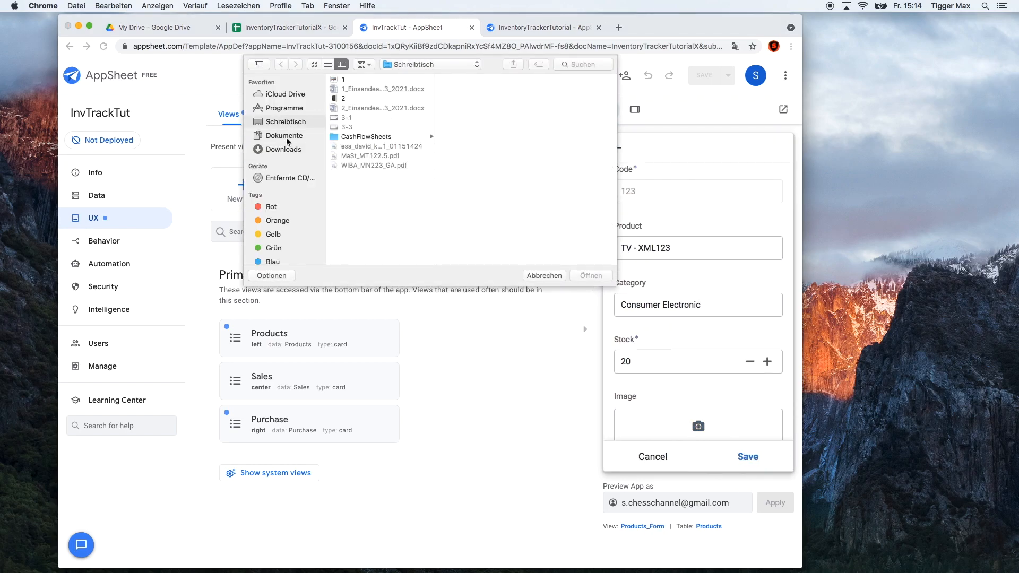
double_click(343, 99)
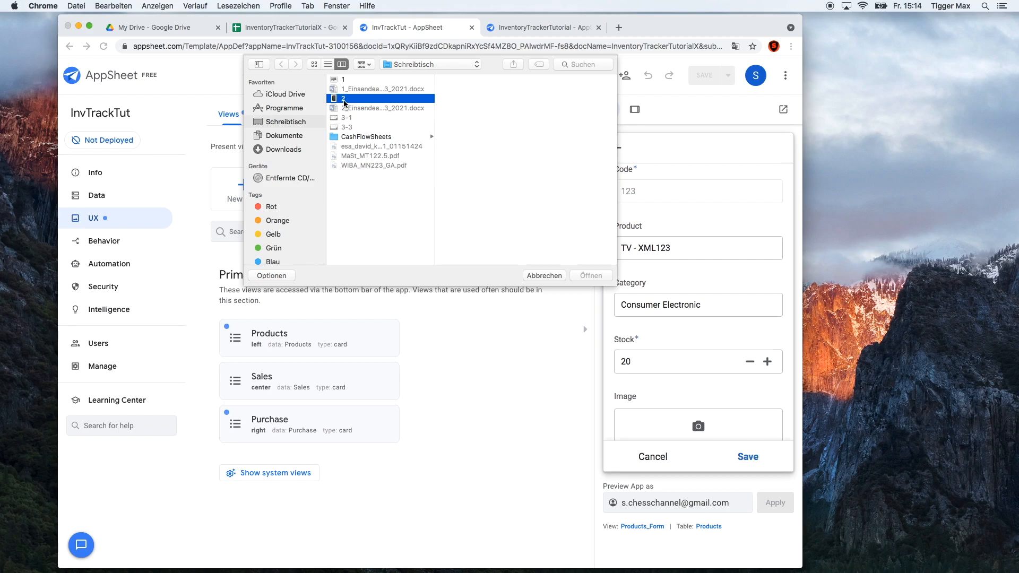
click(745, 457)
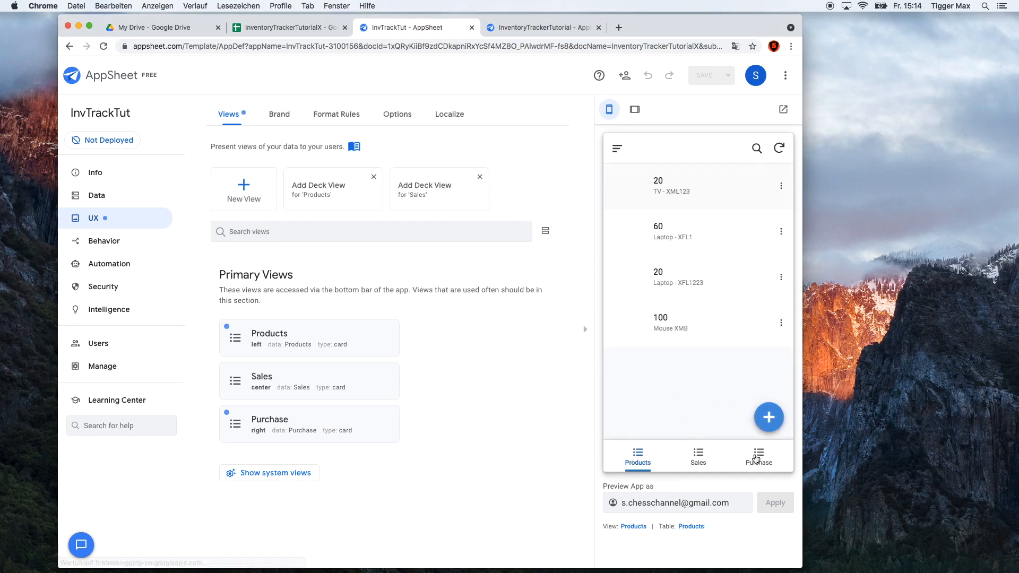
Step: Look through the Sales, Purchase and Products views in the app preview and reload the editor page
click(698, 455)
click(759, 456)
click(647, 454)
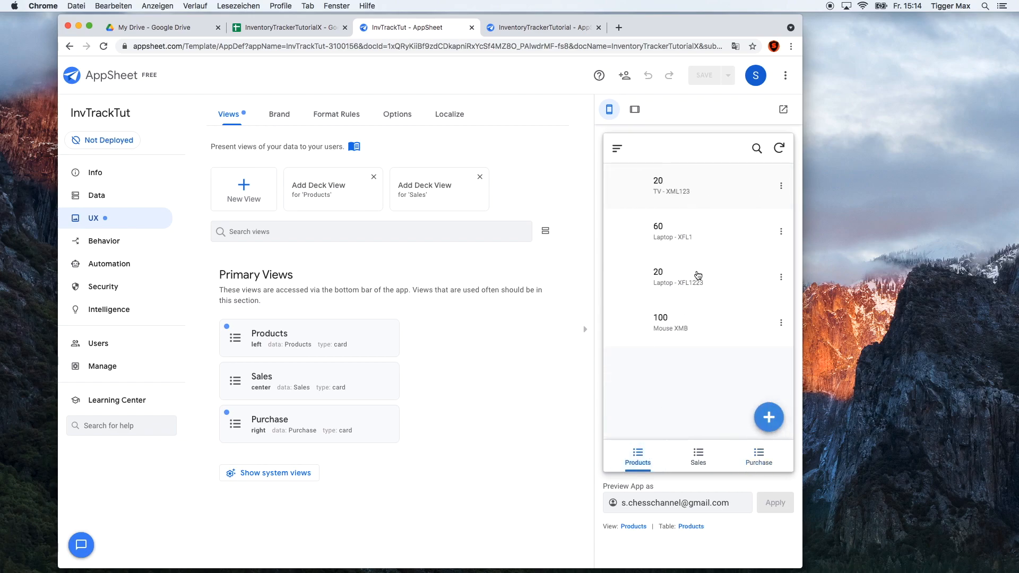
click(406, 48)
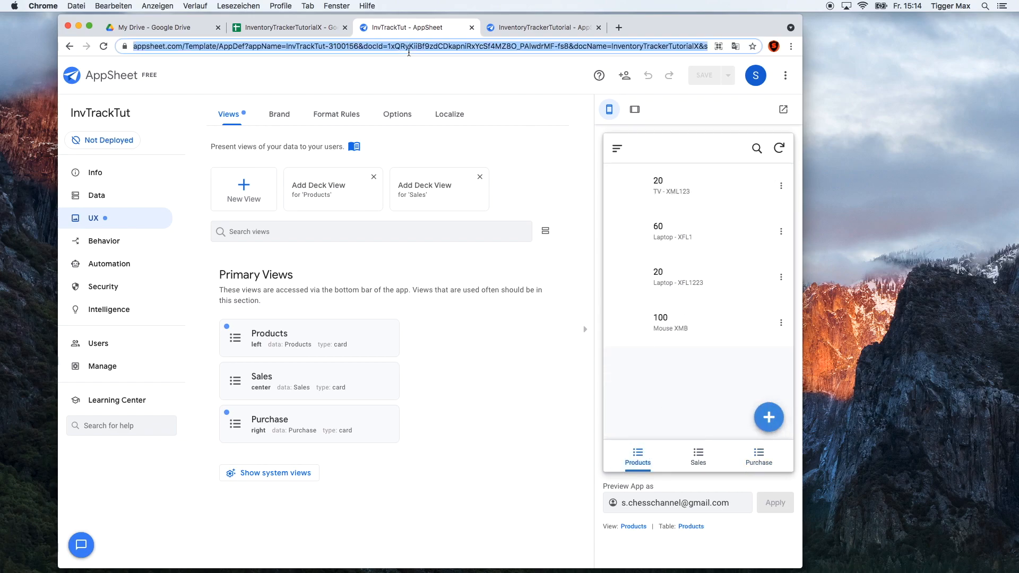
key(Return)
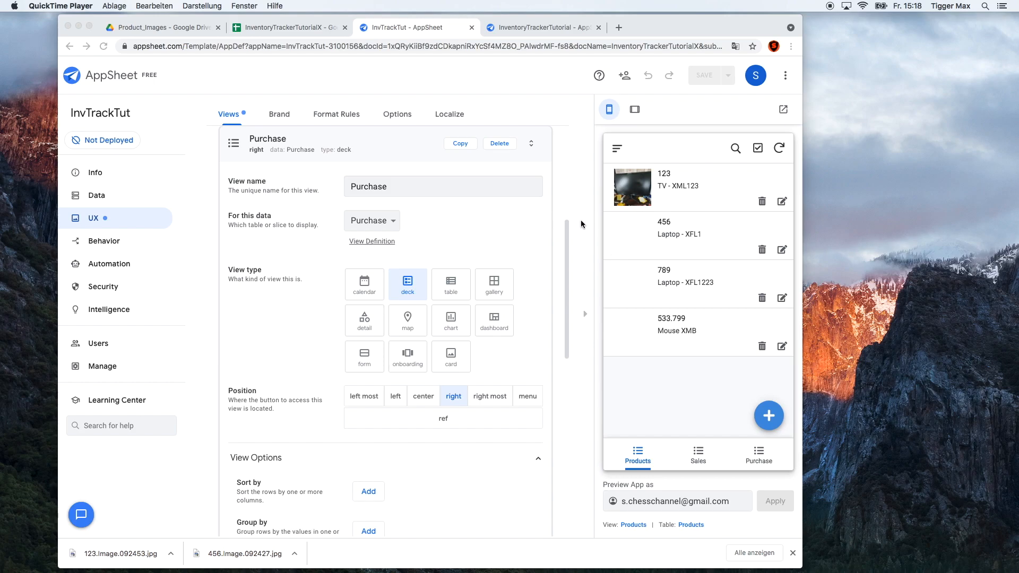
Step: Collapse the Purchase view's settings and check the view type in the Products view's settings
click(89, 223)
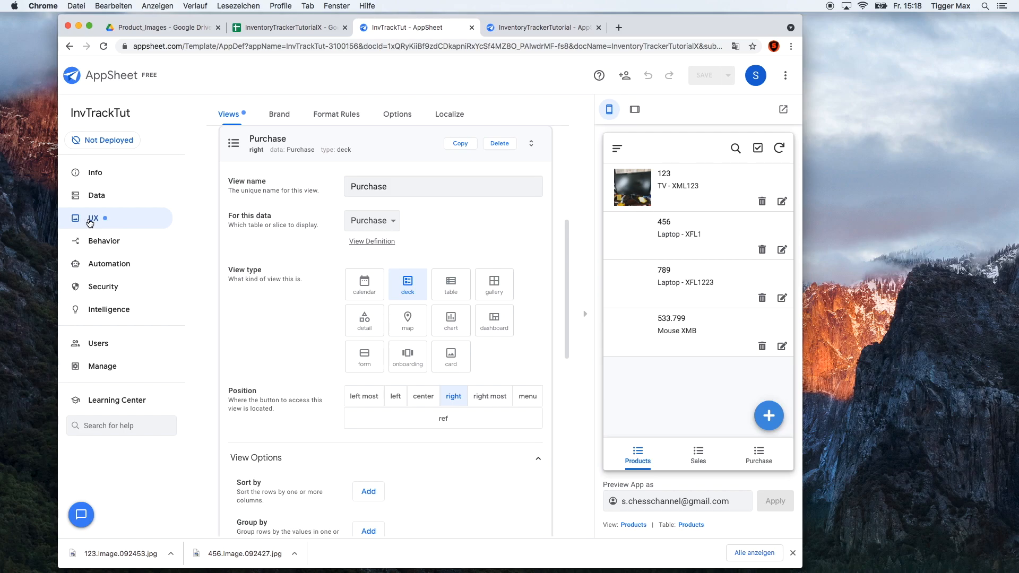
click(368, 149)
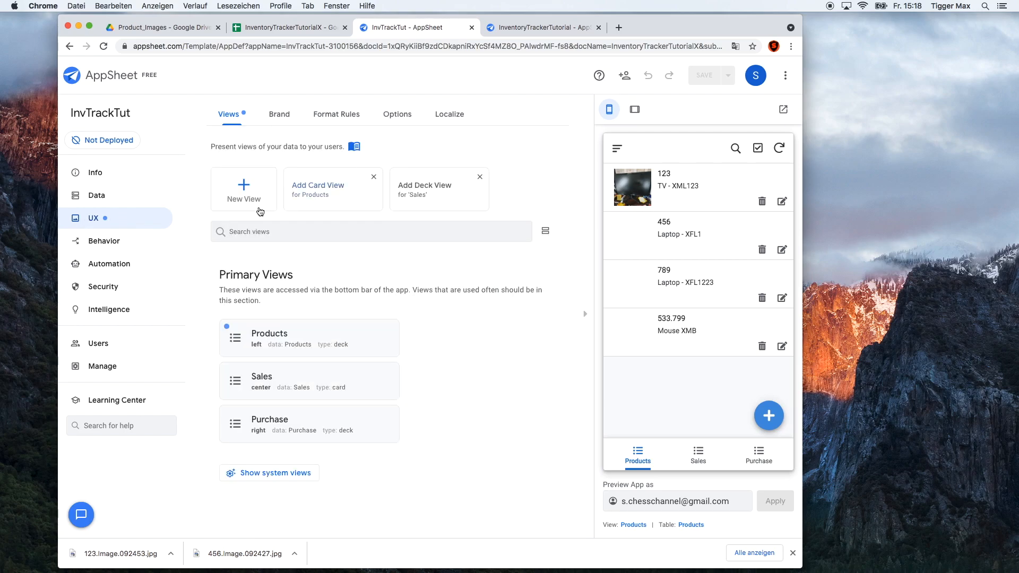
click(297, 345)
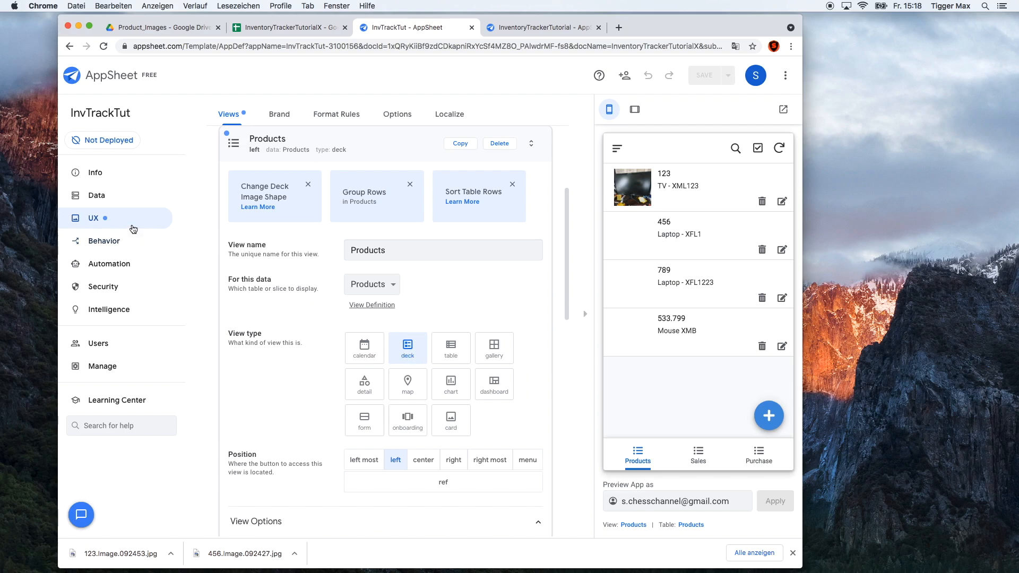
click(309, 151)
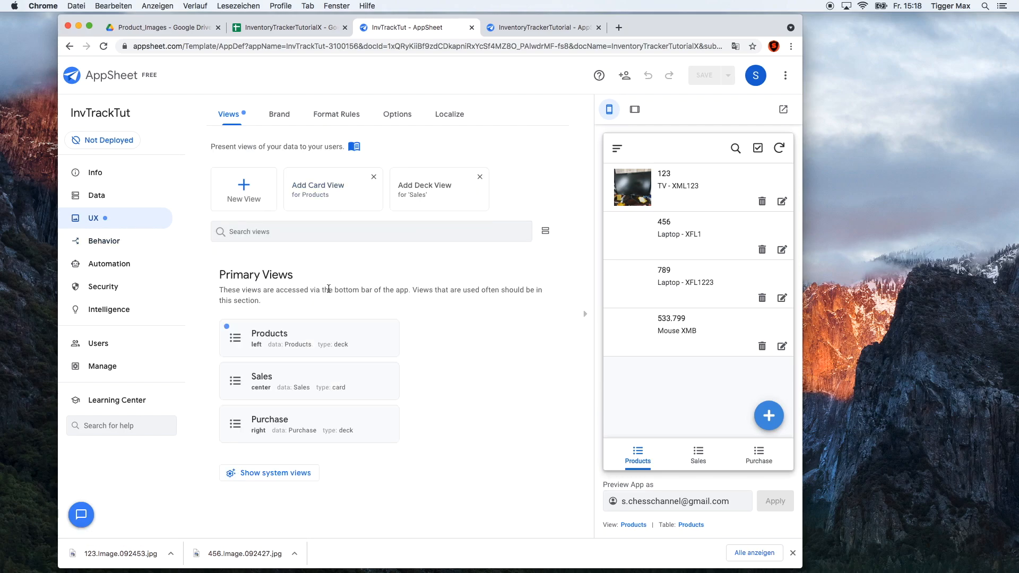
Step: Set the Sales view's type to deck, check the Purchase view's settings and save the app
click(293, 383)
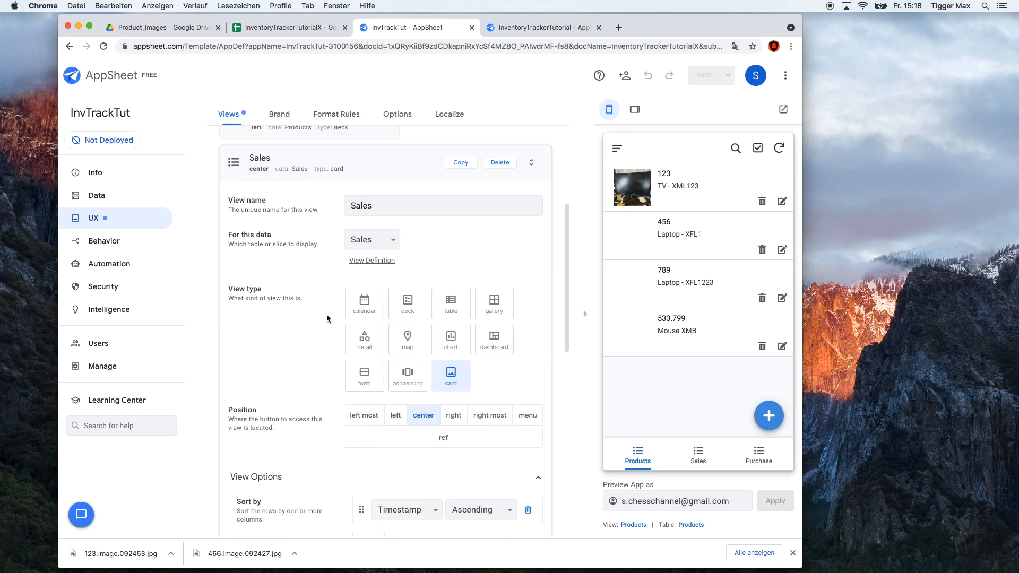
scroll(418, 497, down, 4)
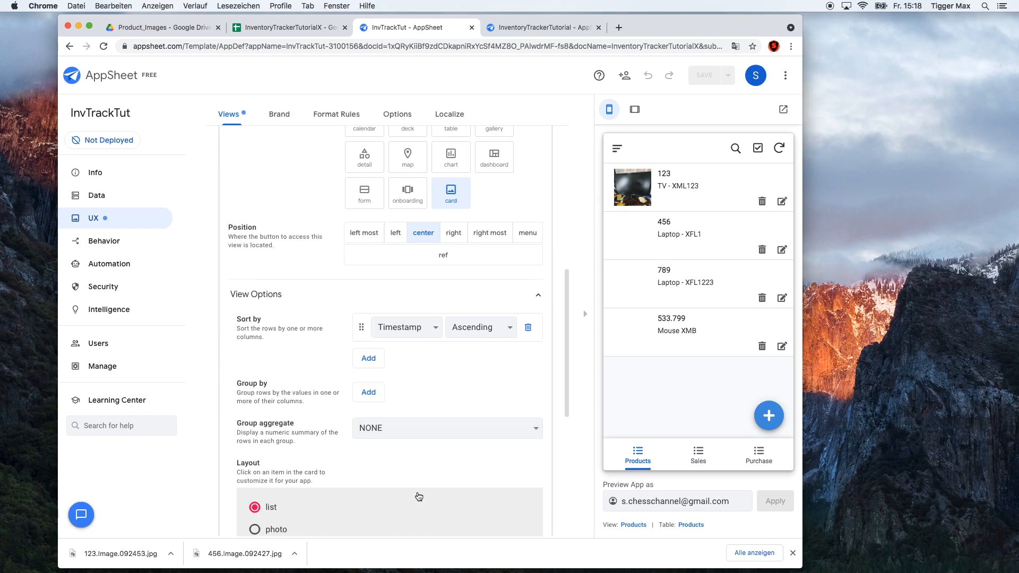
scroll(395, 286, up, 3)
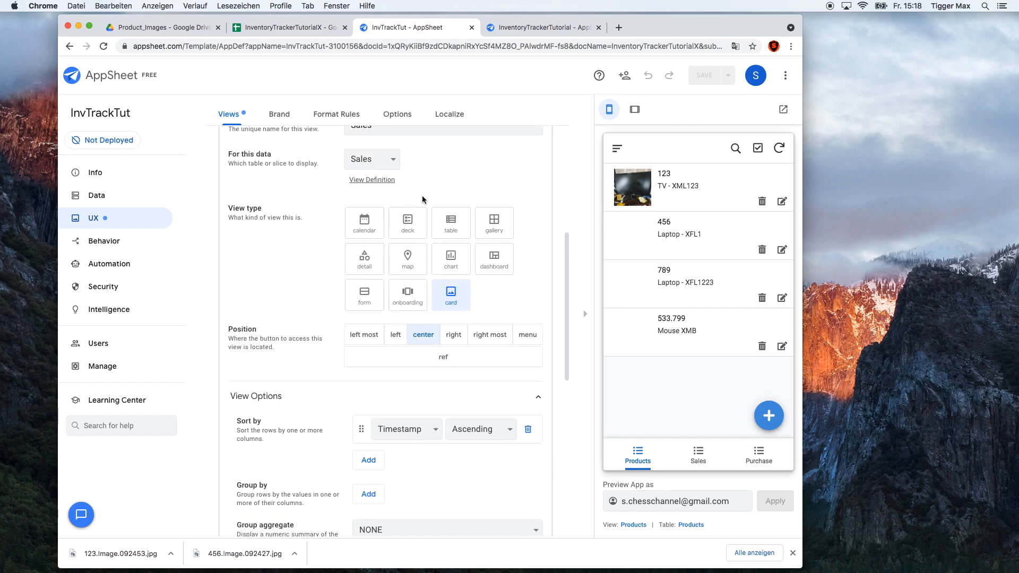
click(408, 223)
scroll(420, 269, up, 2)
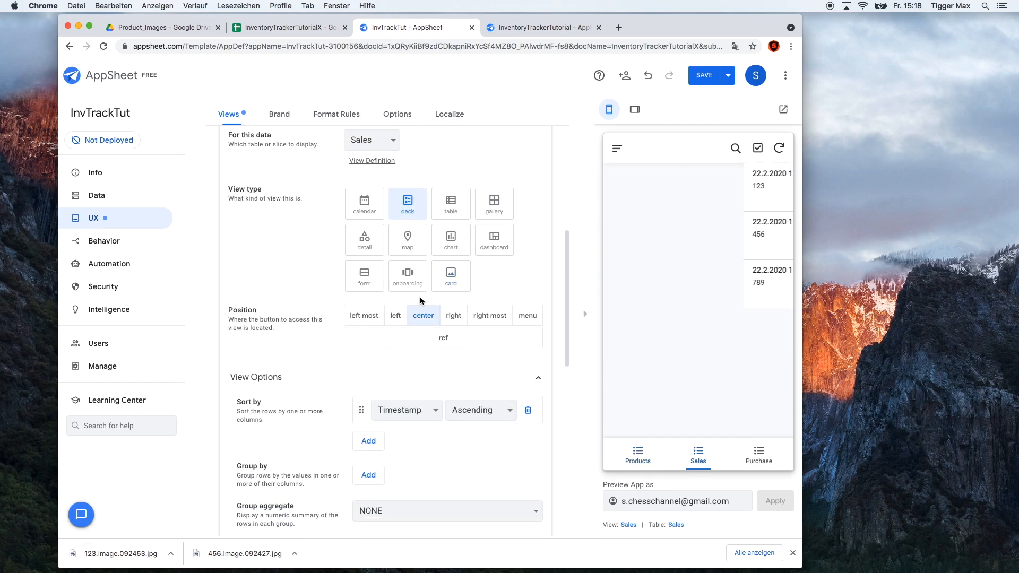
click(284, 169)
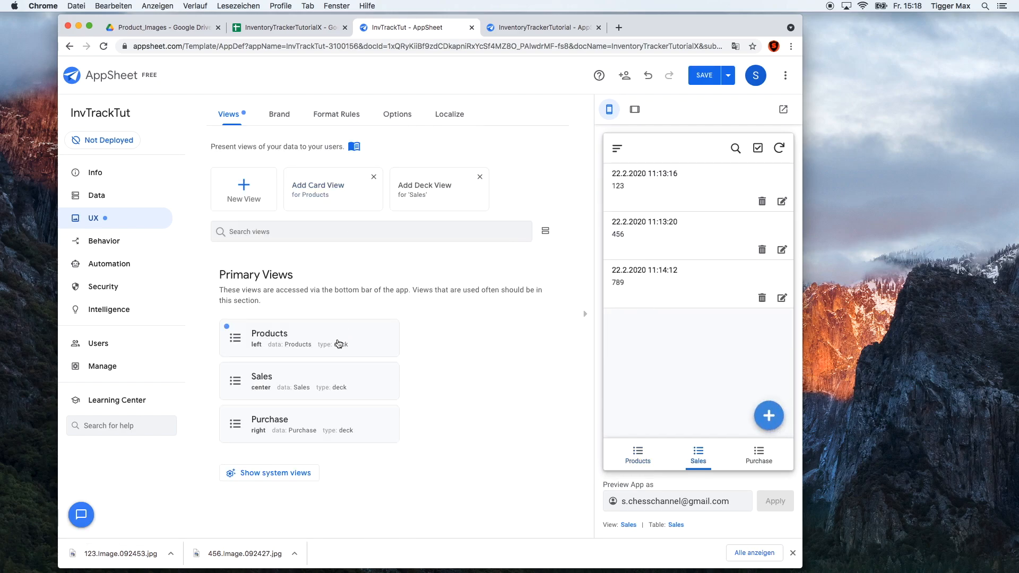
click(293, 423)
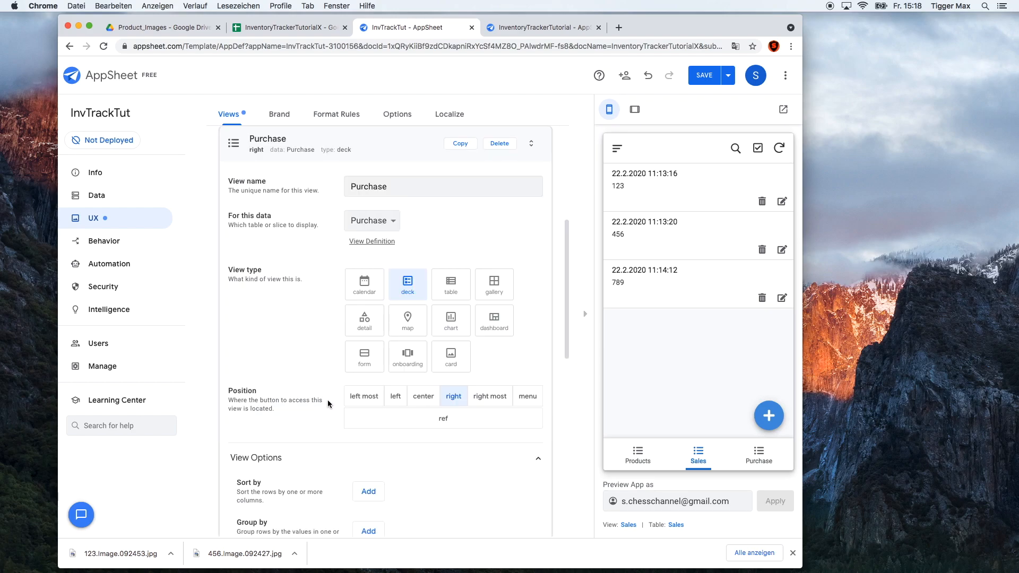
click(704, 75)
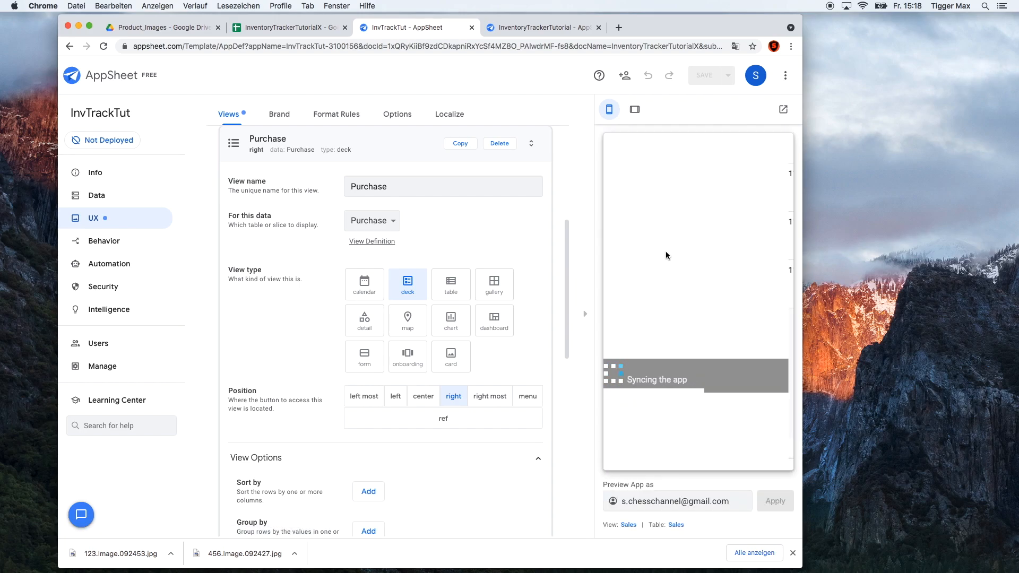
Step: Inspect the TV - XML123 product's edit form in the app preview and return to the Products list
click(638, 455)
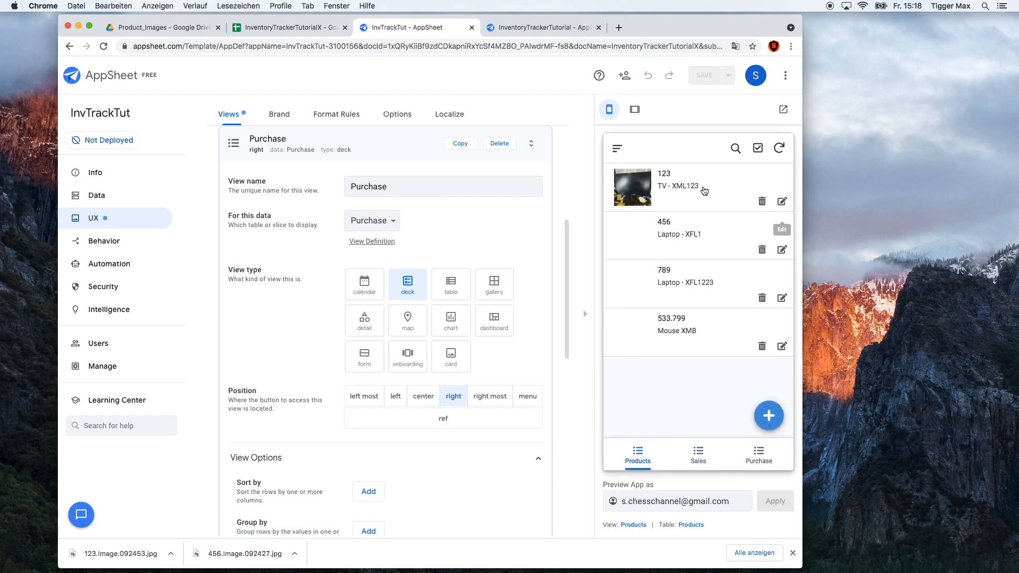
click(781, 201)
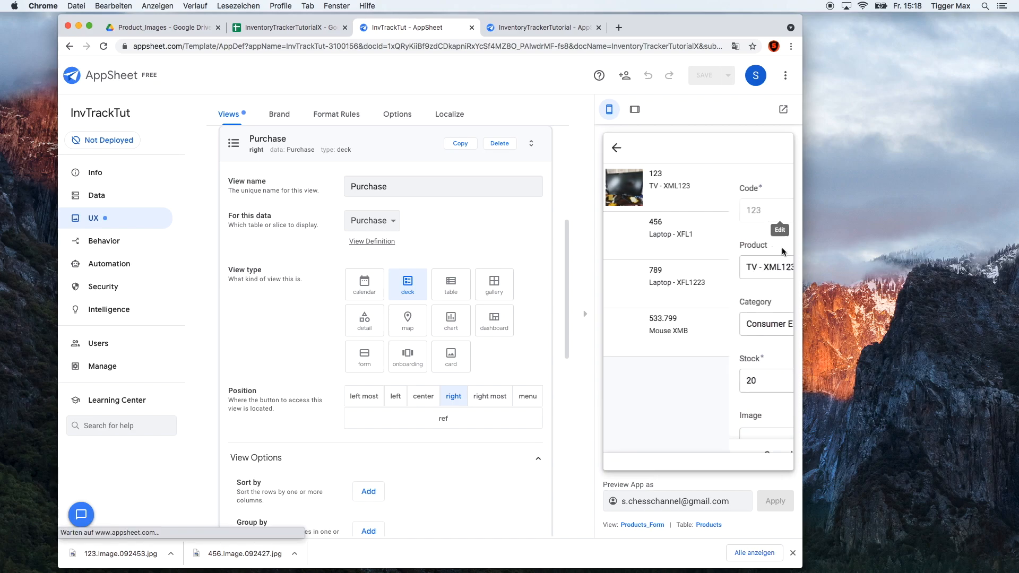
scroll(706, 371, down, 2)
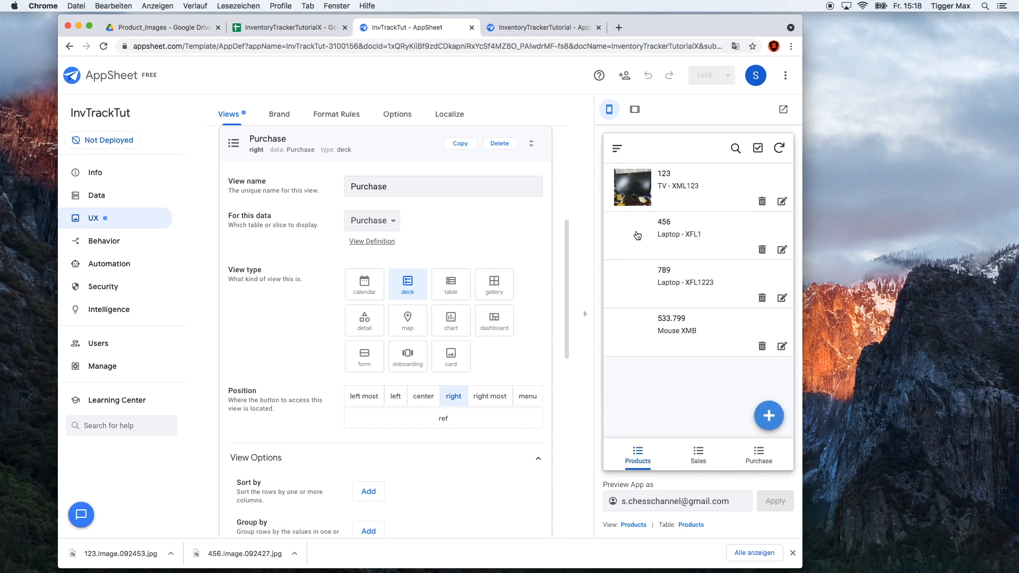
Step: Add the image 456.Image.092427.jpg to the Laptop - XFL1 product in the app preview and save the entry
click(781, 249)
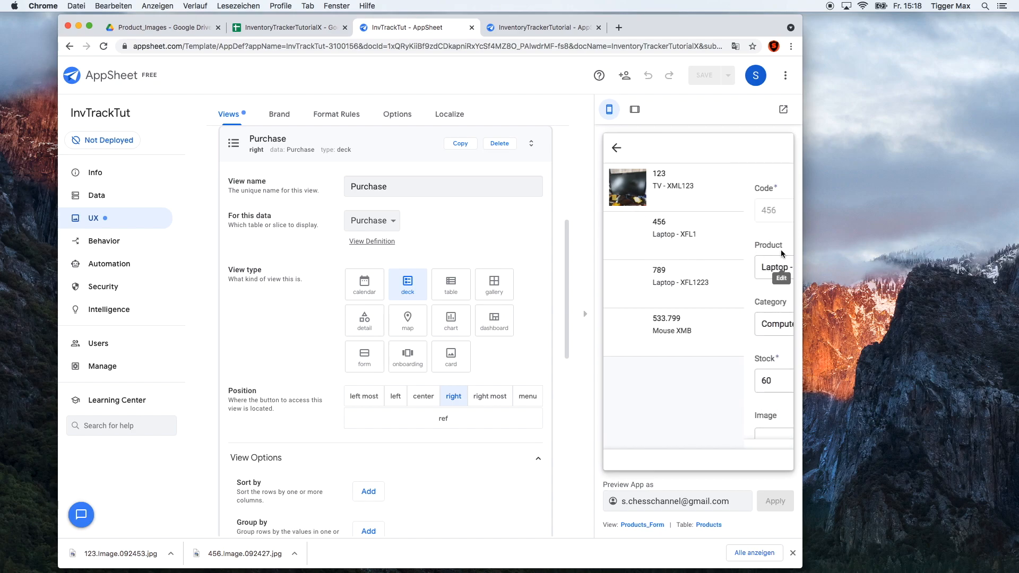
scroll(712, 381, down, 2)
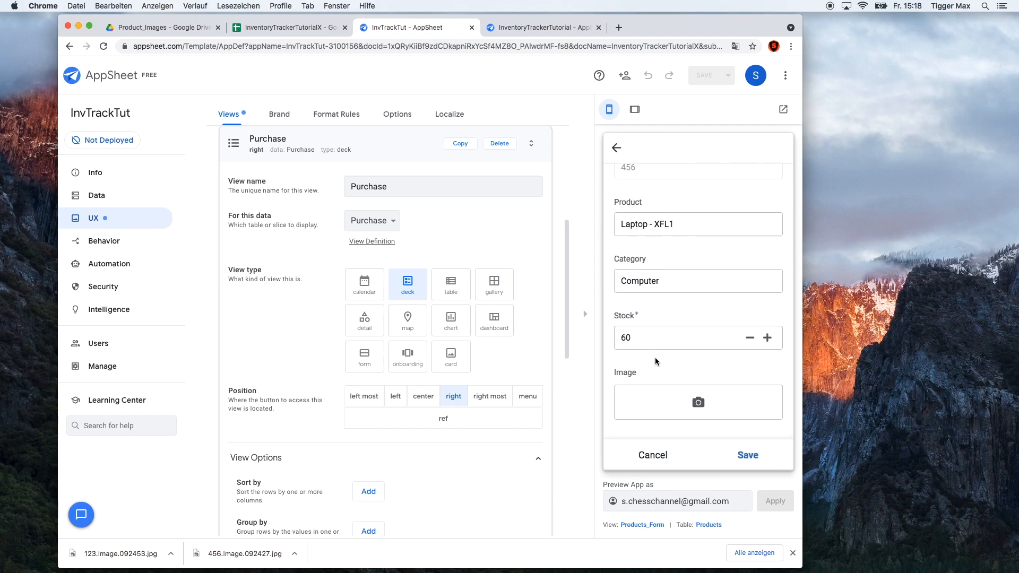
click(698, 403)
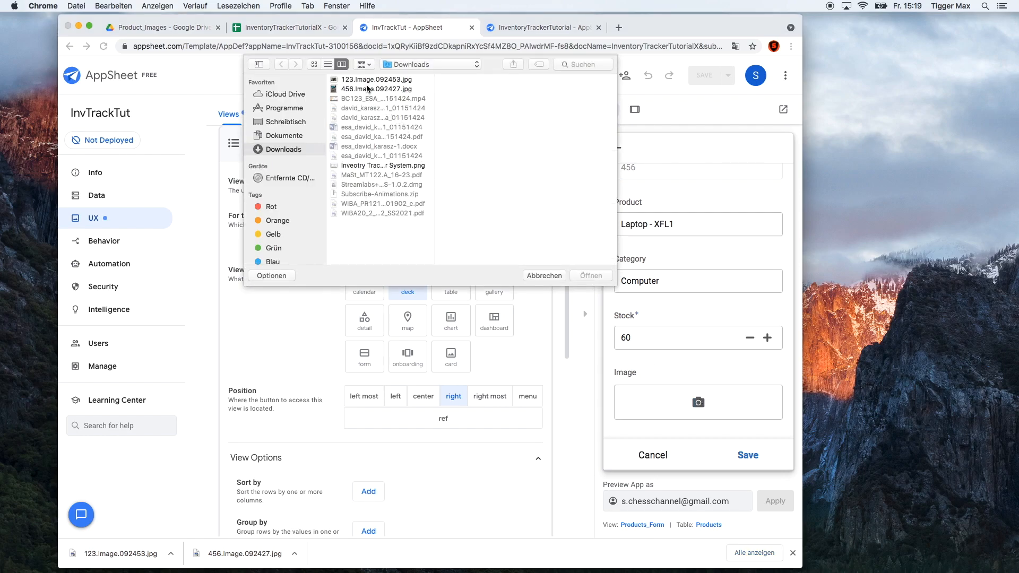
double_click(359, 89)
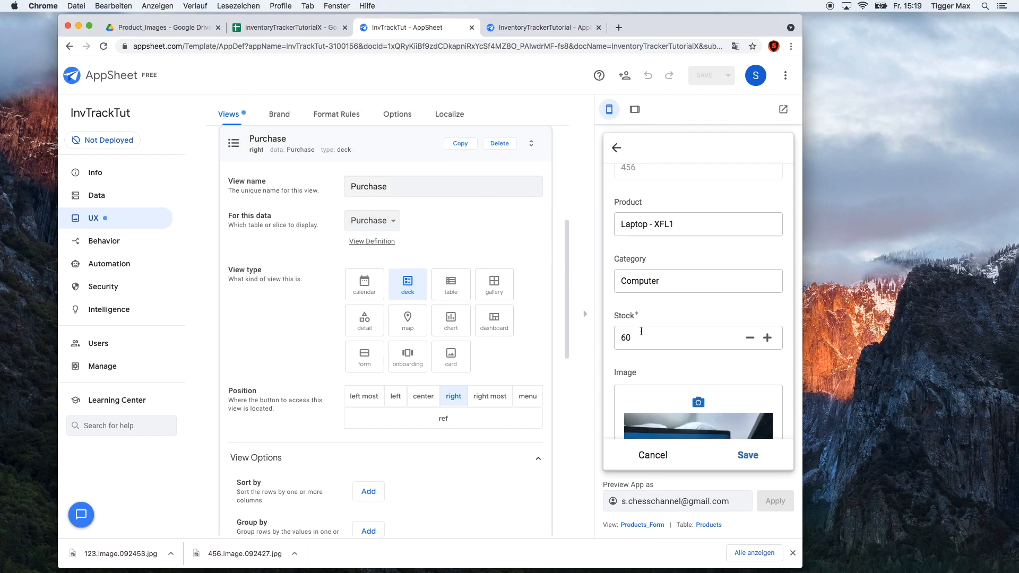
scroll(709, 370, down, 5)
click(747, 454)
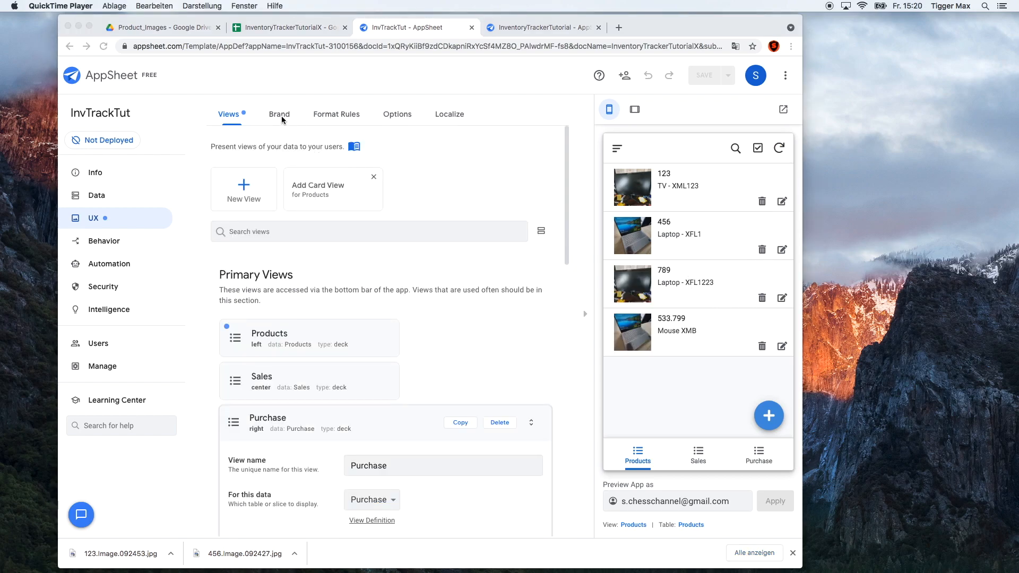
Step: Set the app's primary brand color to red and check the Sales view, Products view and side menu in the preview
click(280, 115)
click(280, 116)
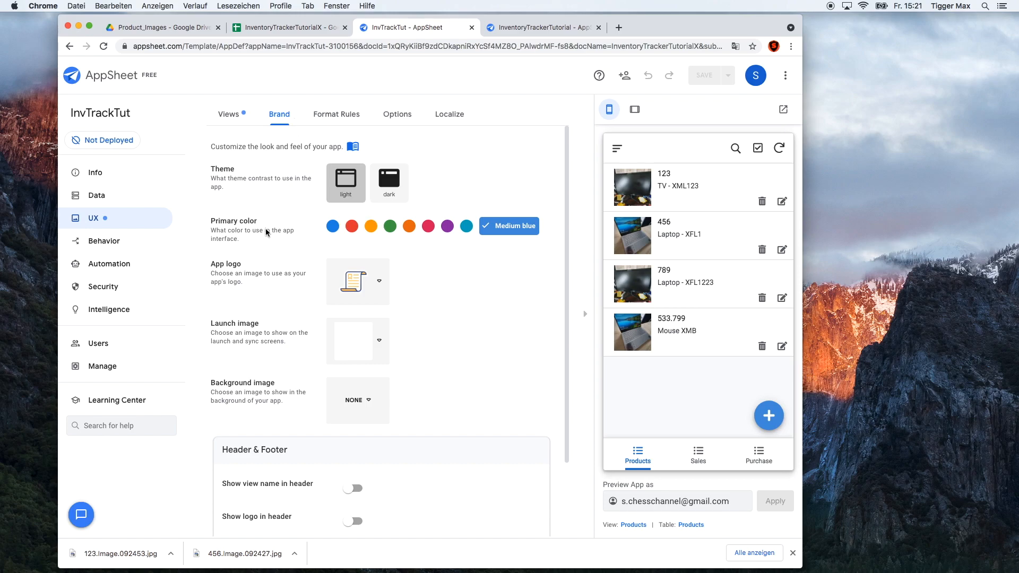
click(350, 228)
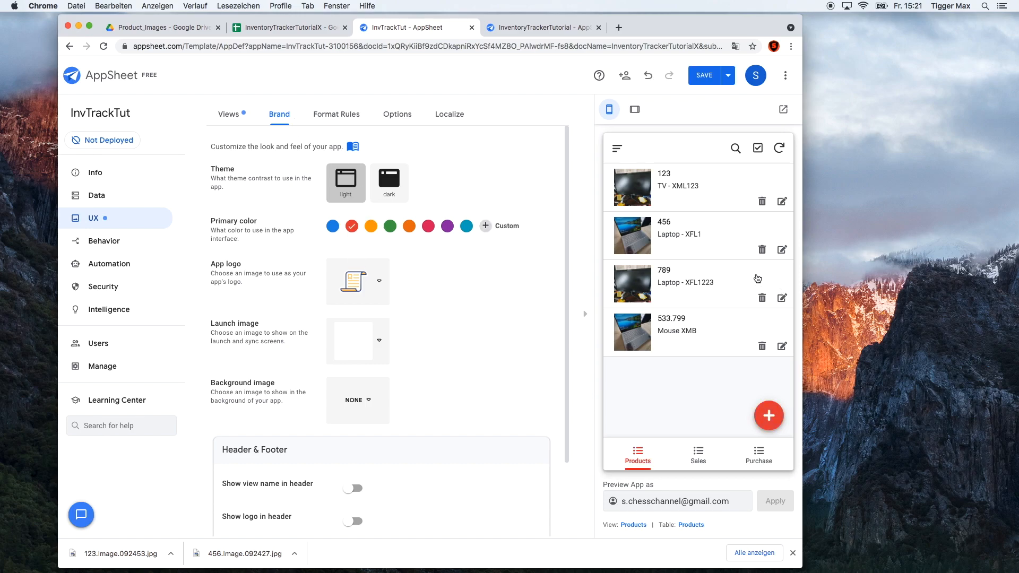
click(697, 455)
click(636, 461)
click(617, 149)
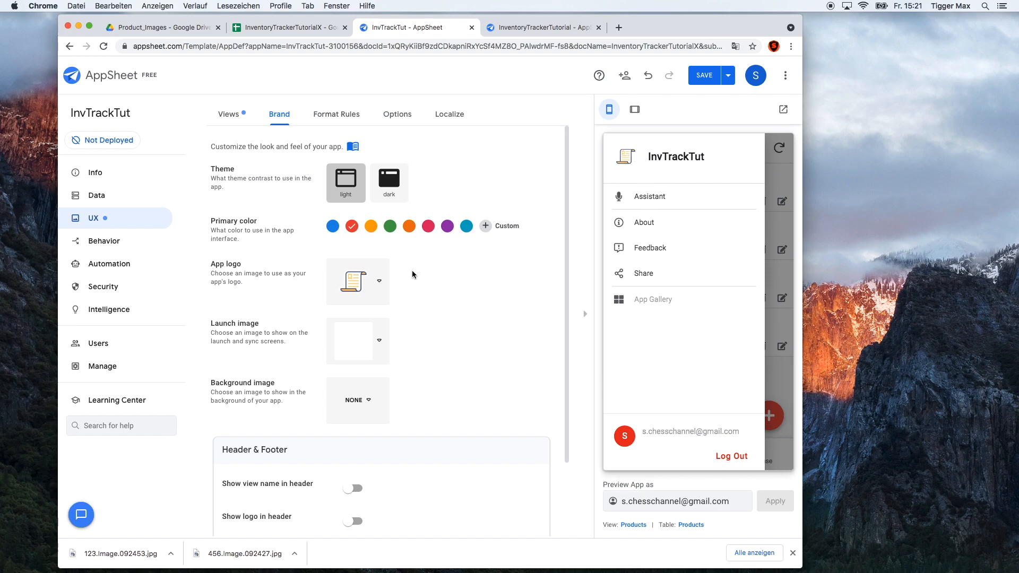
Step: Switch the app logo to a custom image source
click(379, 283)
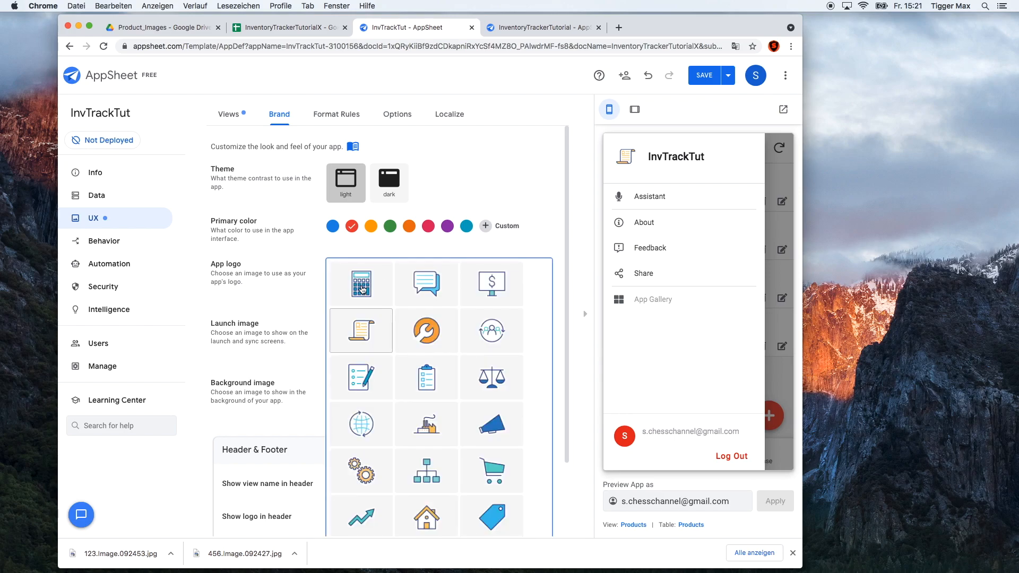
scroll(366, 292, down, 3)
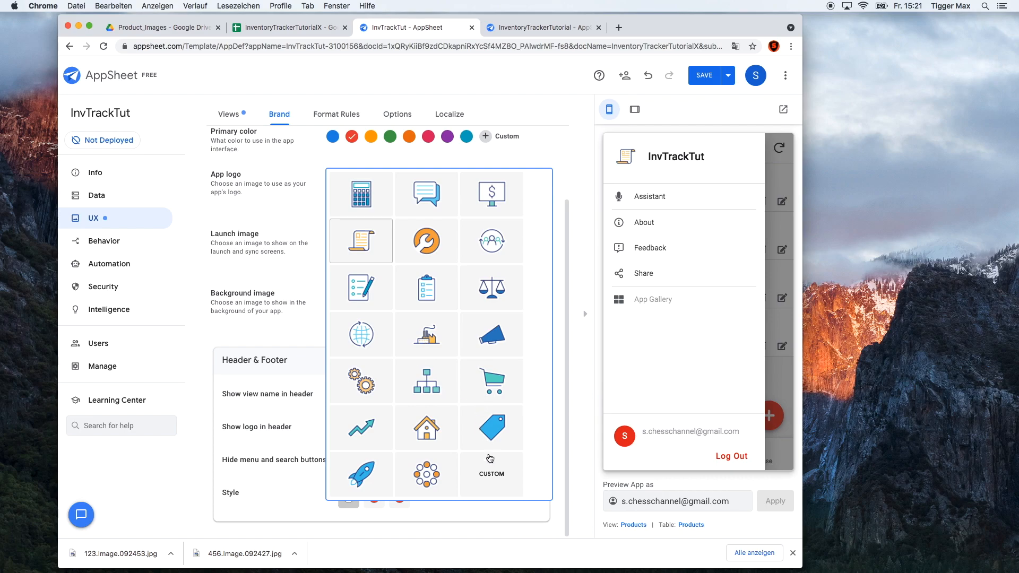
click(489, 479)
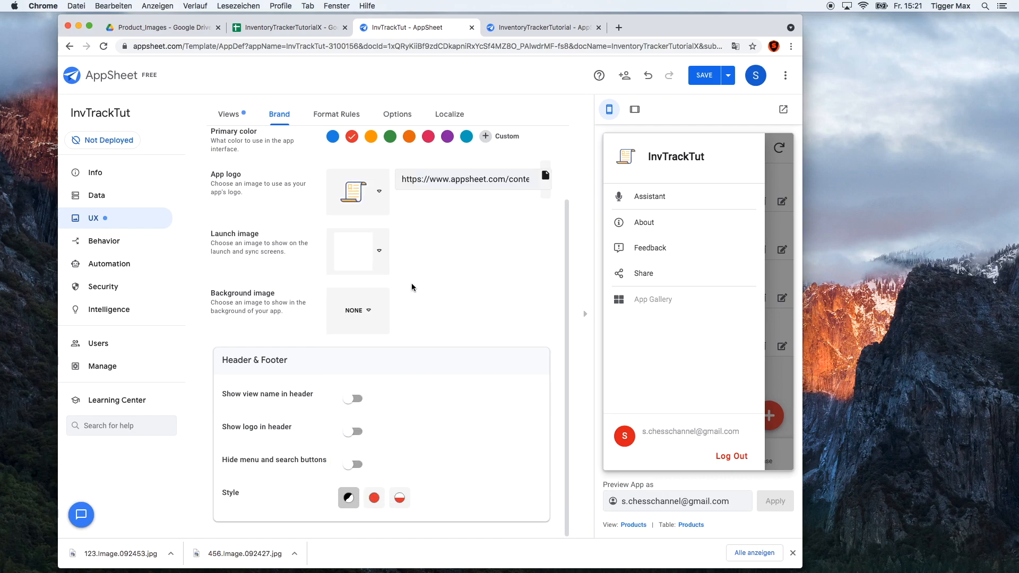
Step: Set a custom launch image using the toast photo 20191012_23395… from Google Drive and save the app
click(379, 255)
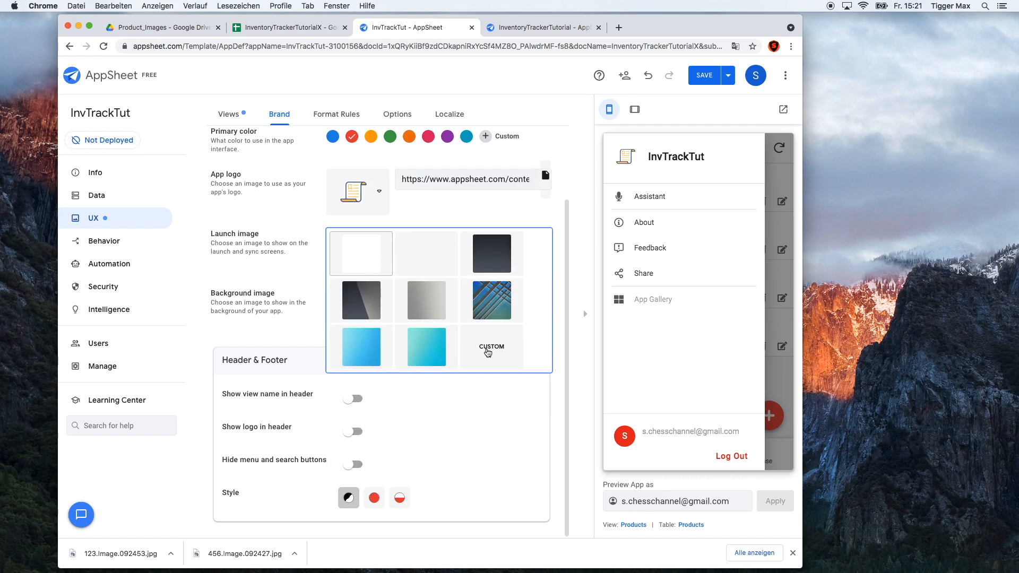
click(489, 346)
click(442, 239)
click(546, 236)
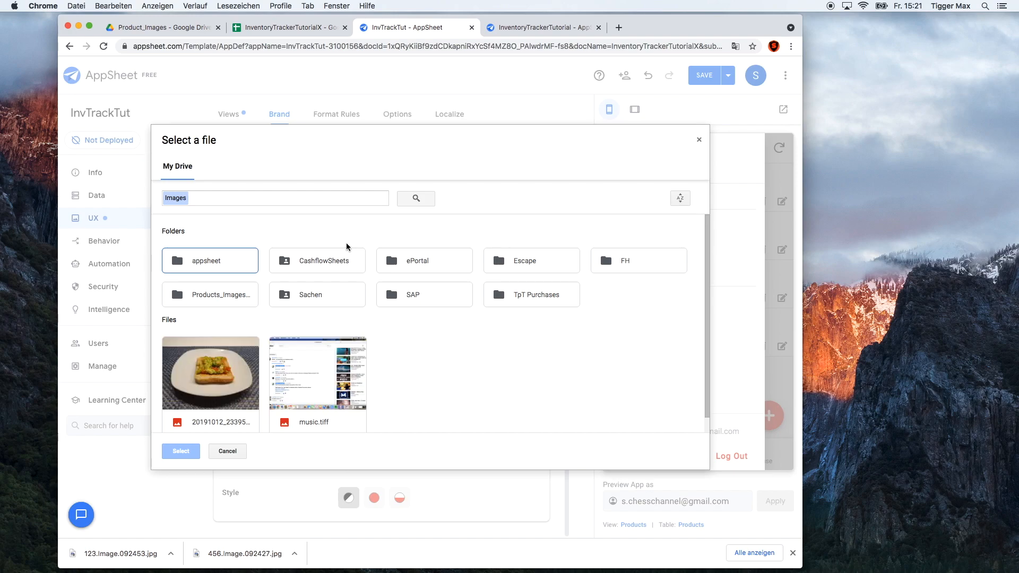
double_click(208, 372)
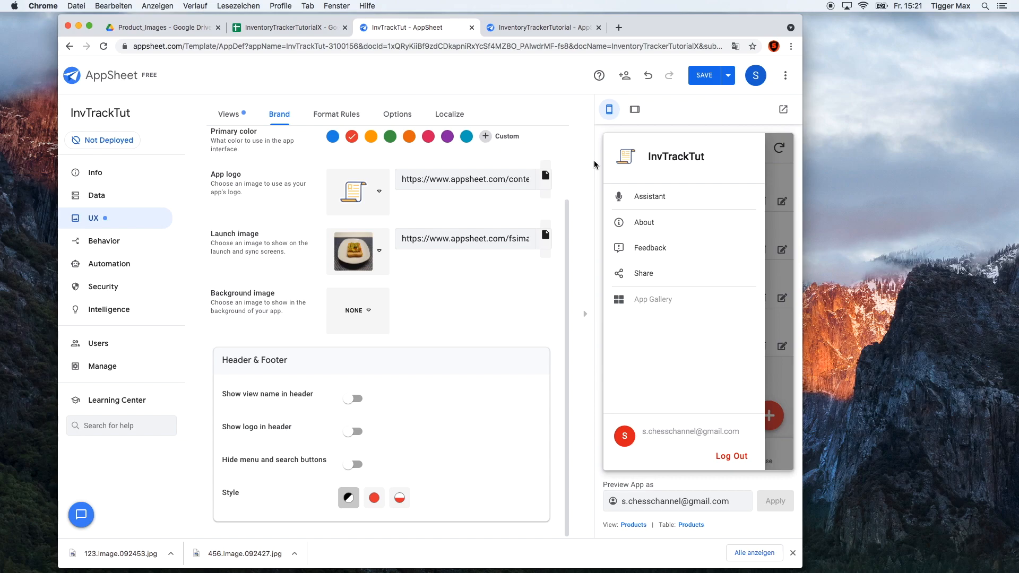
click(703, 80)
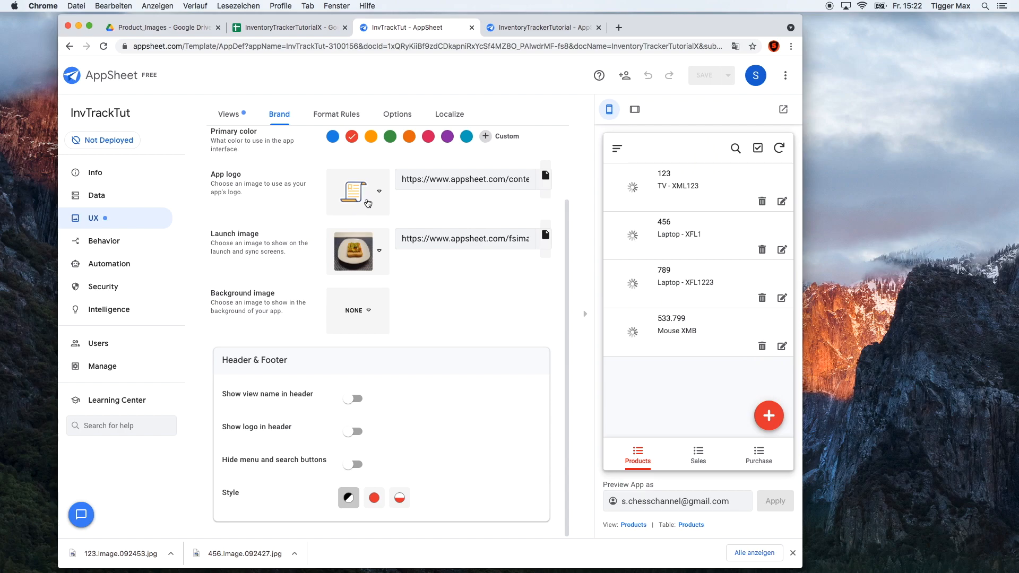
Step: Set the custom app logo to the toast photo 20191012_23395… from Google Drive and save the app
click(370, 200)
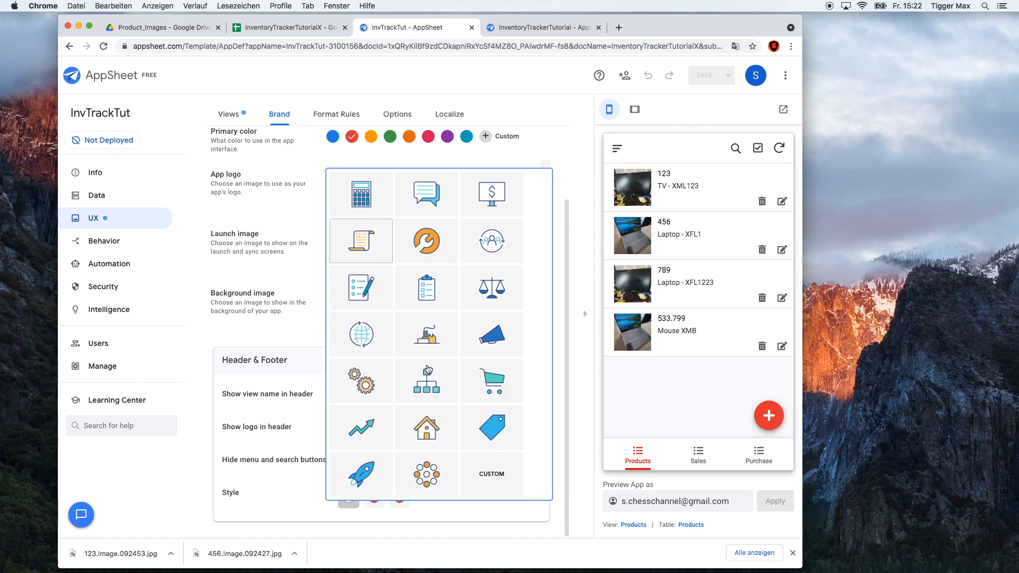
click(504, 474)
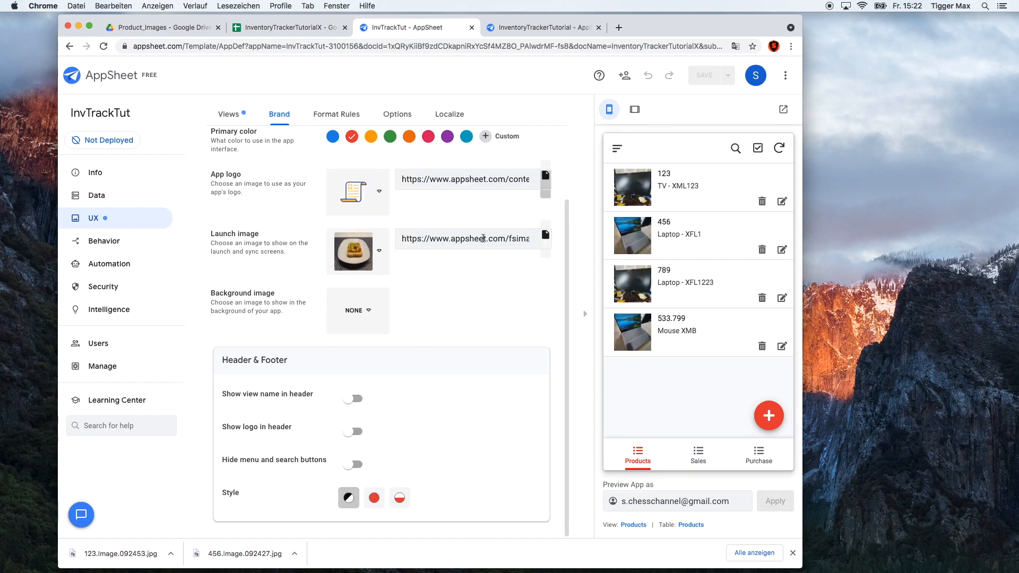
click(498, 180)
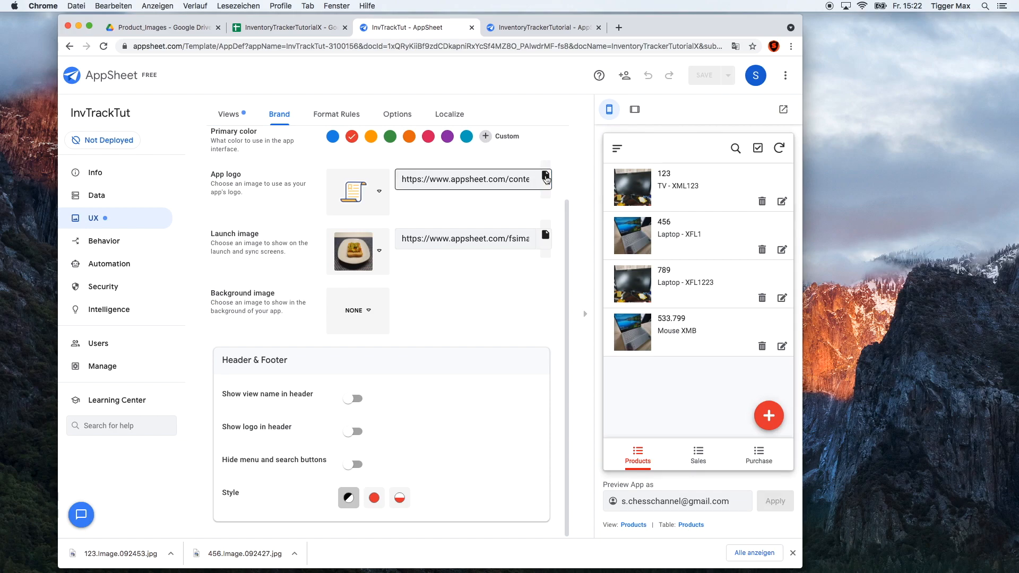
click(545, 175)
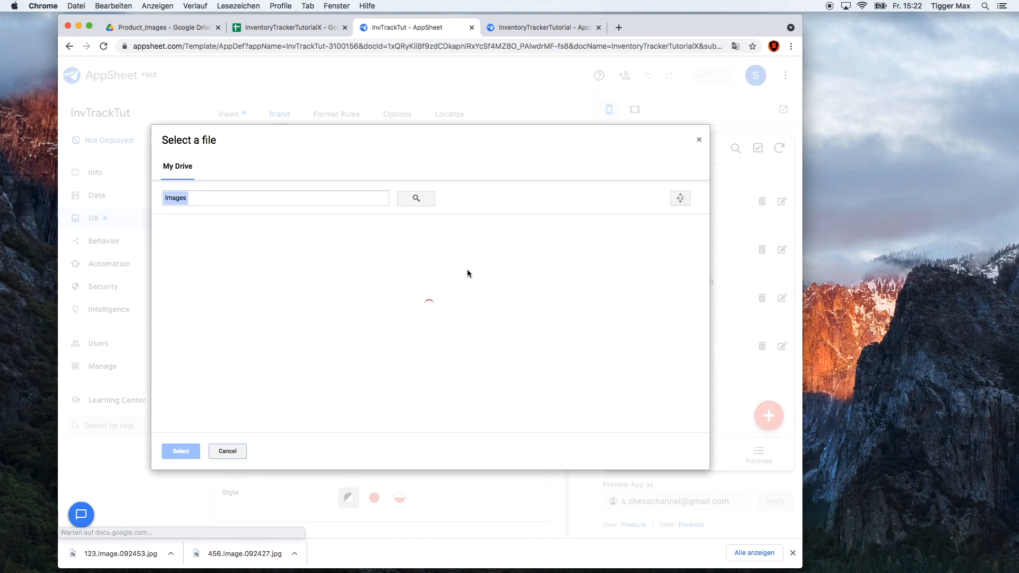
click(218, 366)
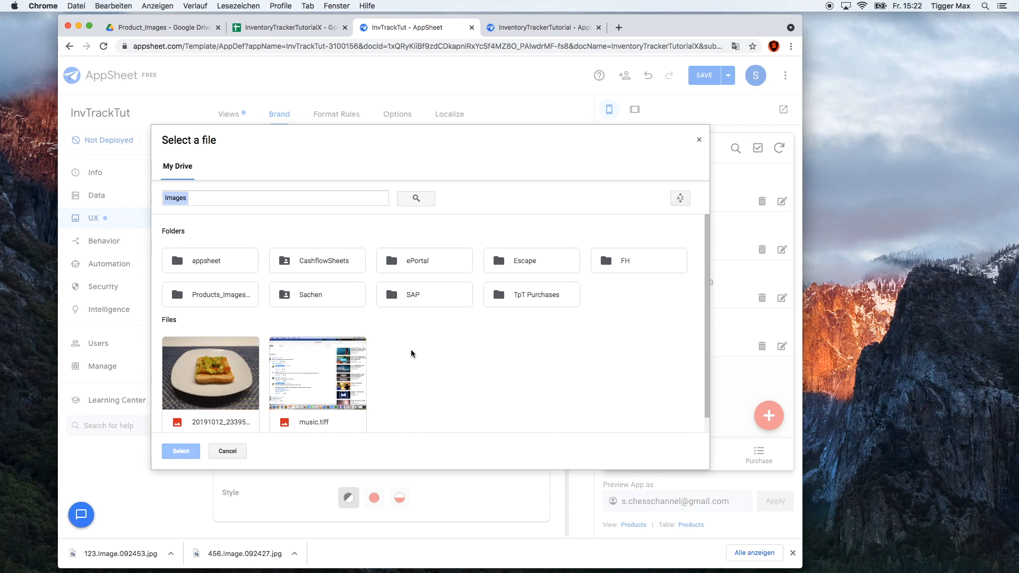
double_click(213, 414)
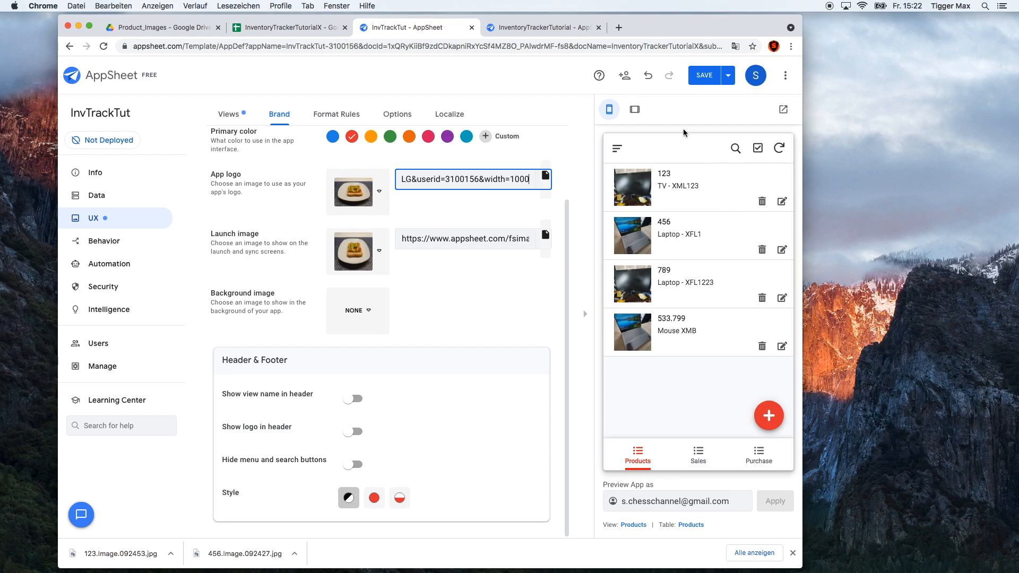
click(704, 76)
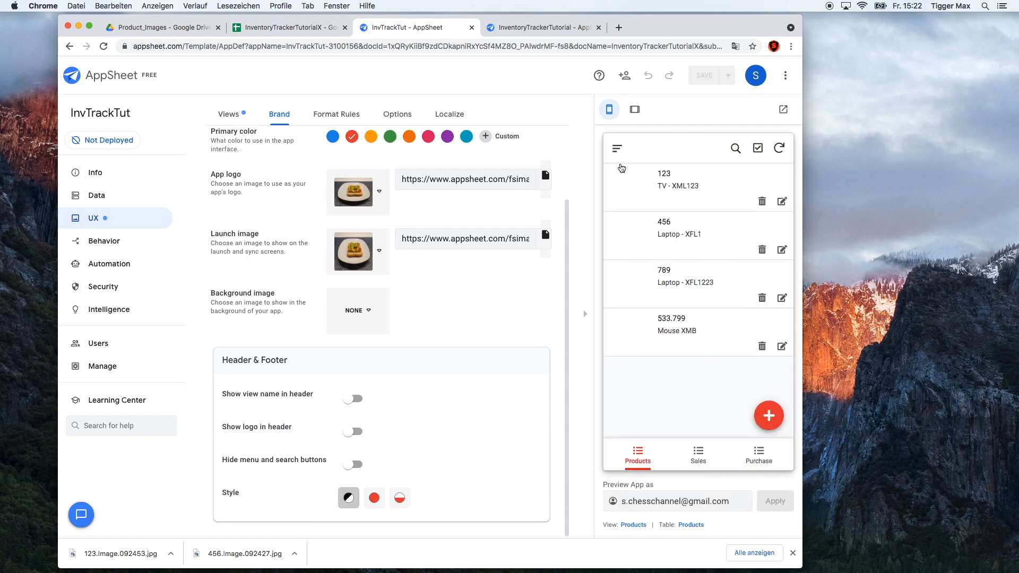
Step: Check the new logo in the app preview's side menu and widen the browser window to nearly the full screen
click(618, 149)
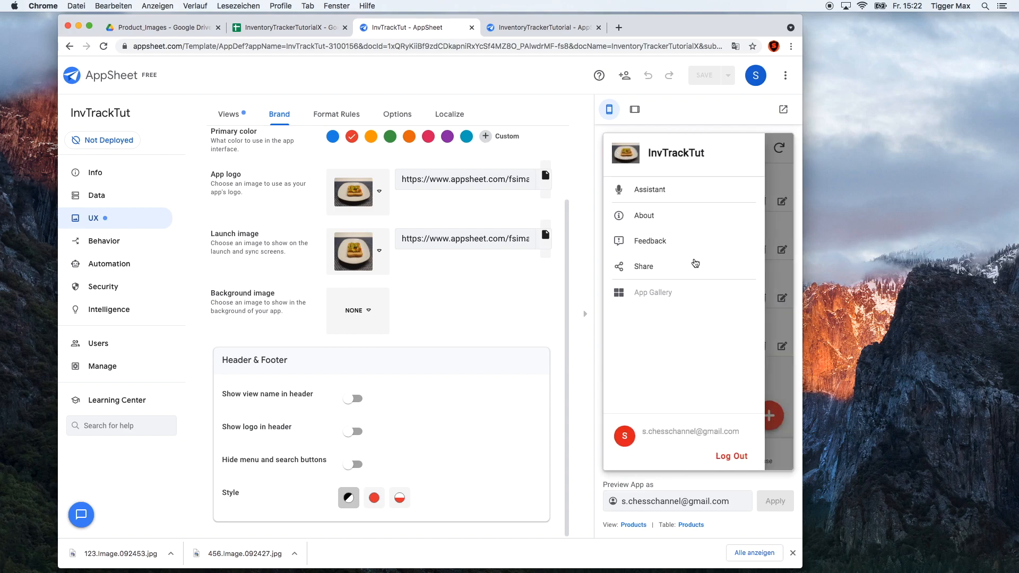
click(768, 225)
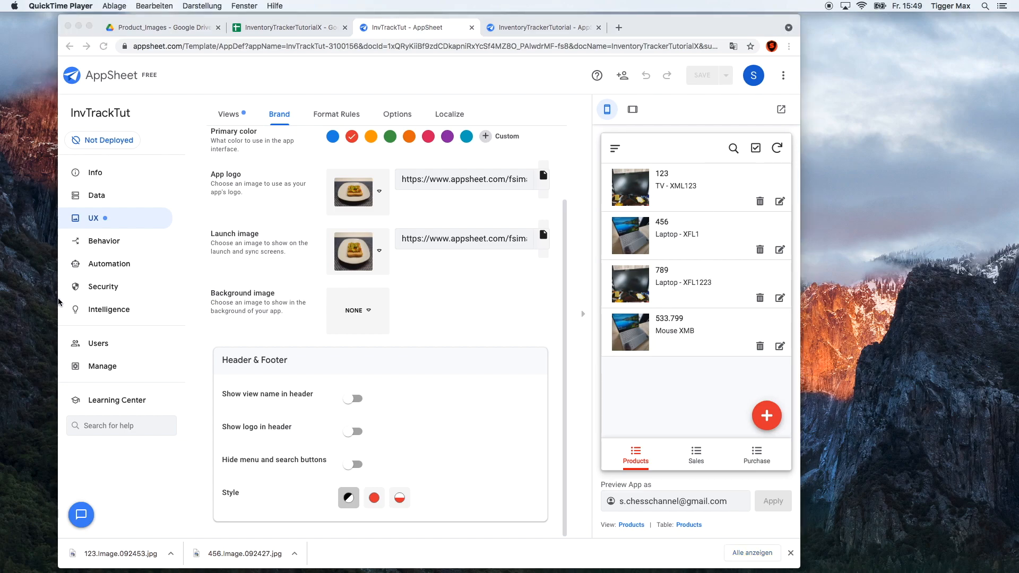
click(58, 299)
drag(58, 300, 23, 300)
drag(800, 322, 997, 322)
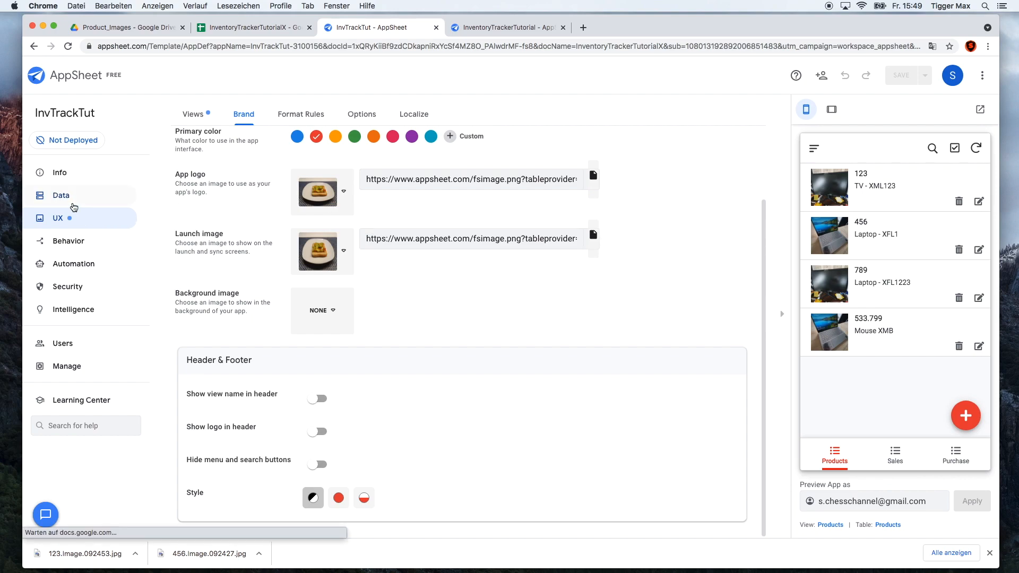
Step: Inspect the Scannable option among the other properties of the Sales table's Product Barcode column, leaving the column settings unchanged
click(73, 205)
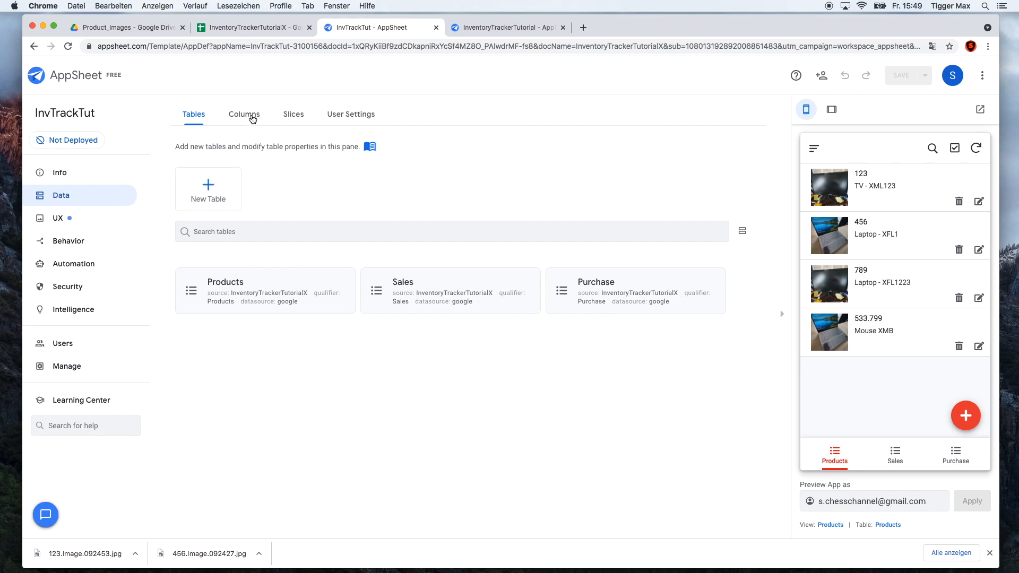
click(249, 117)
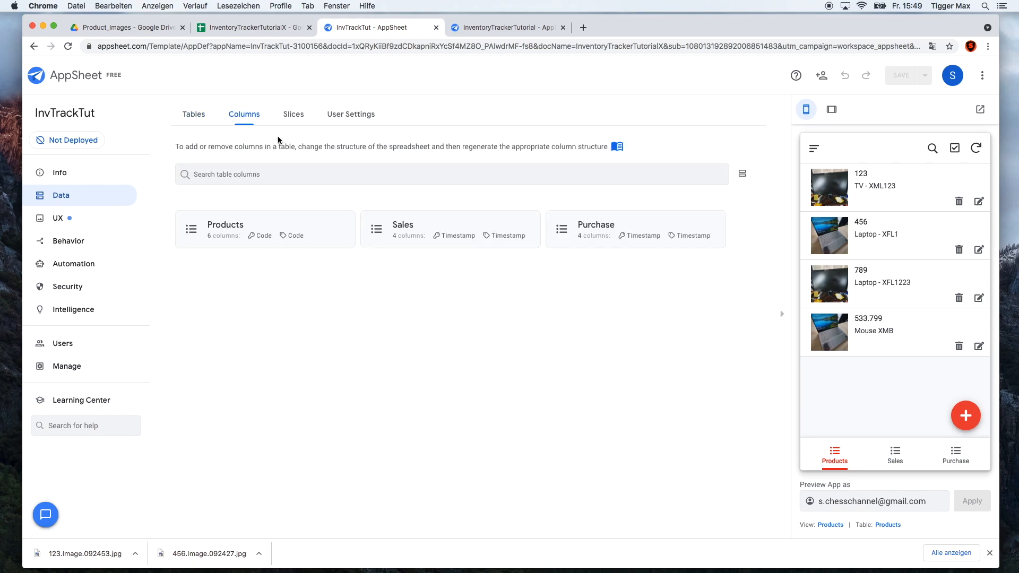
click(419, 236)
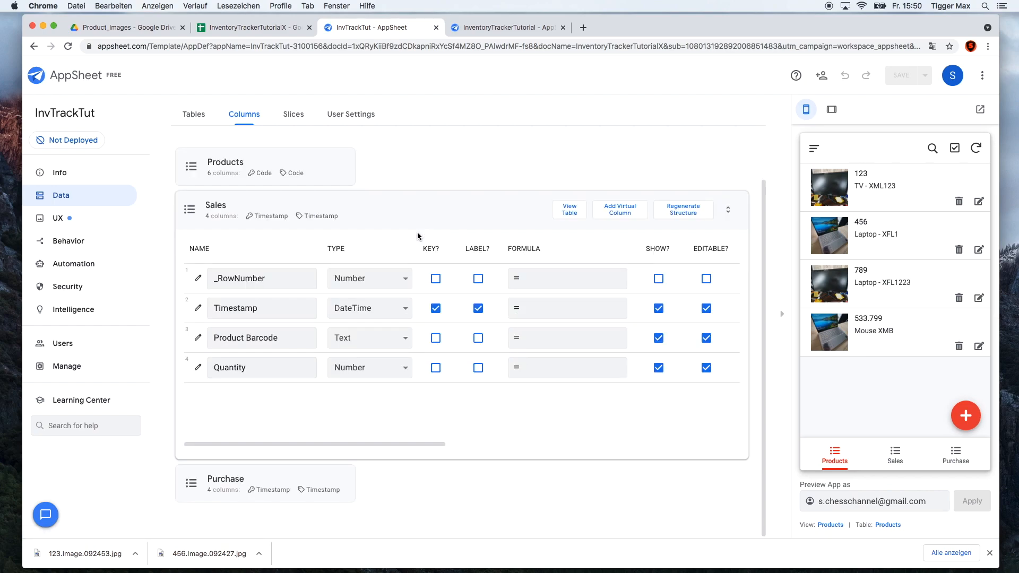
click(197, 340)
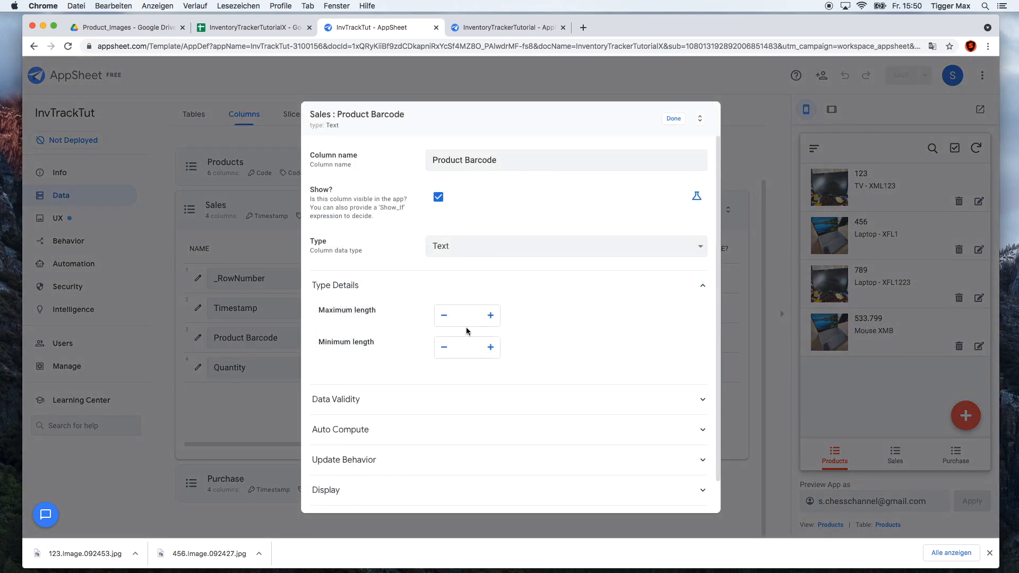
scroll(466, 327, down, 2)
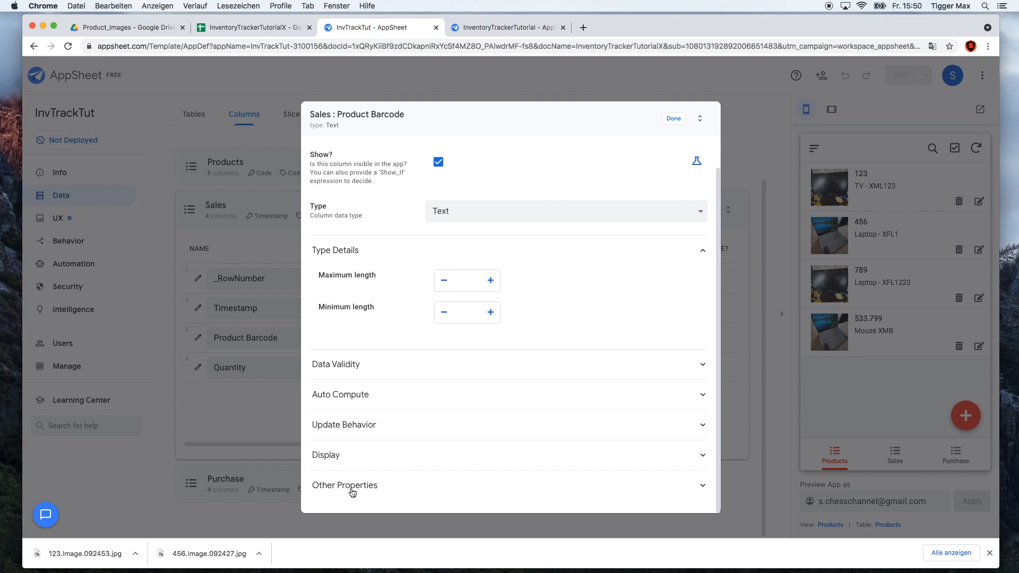
click(352, 491)
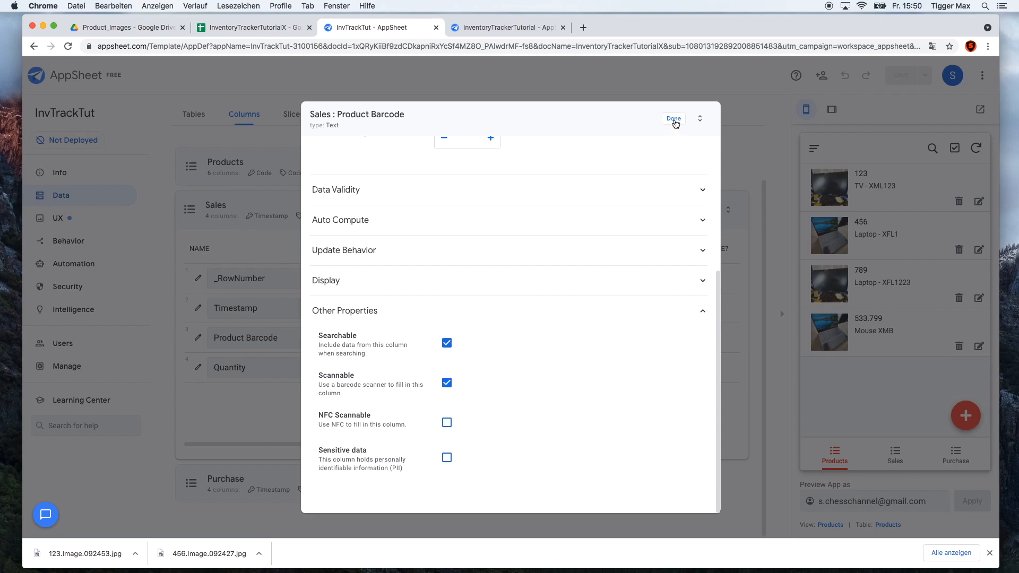
click(673, 120)
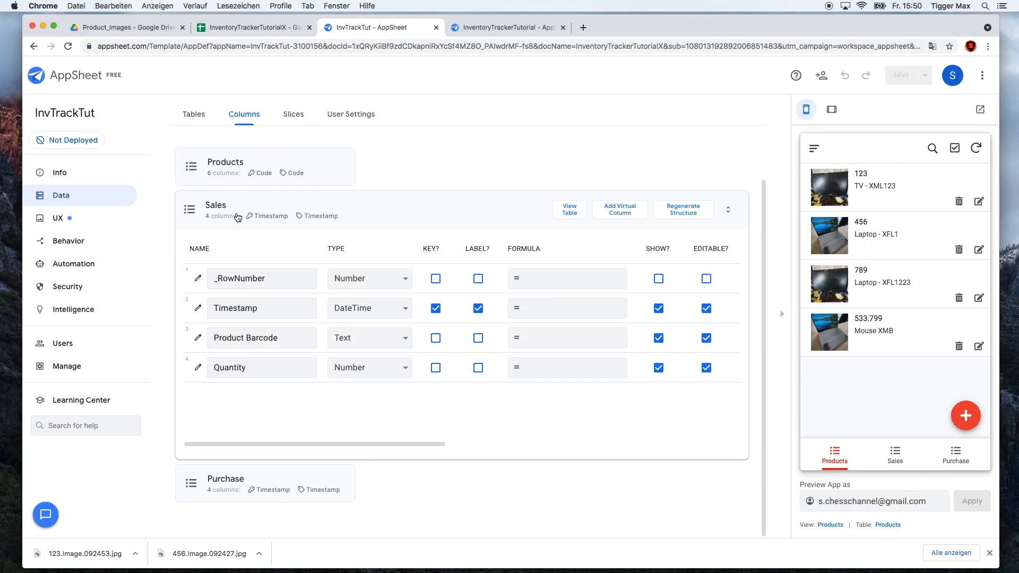
Step: Inspect the Scannable option among the other properties of the Purchase table's Product Barcode column, leaving the column settings unchanged
click(238, 216)
click(640, 223)
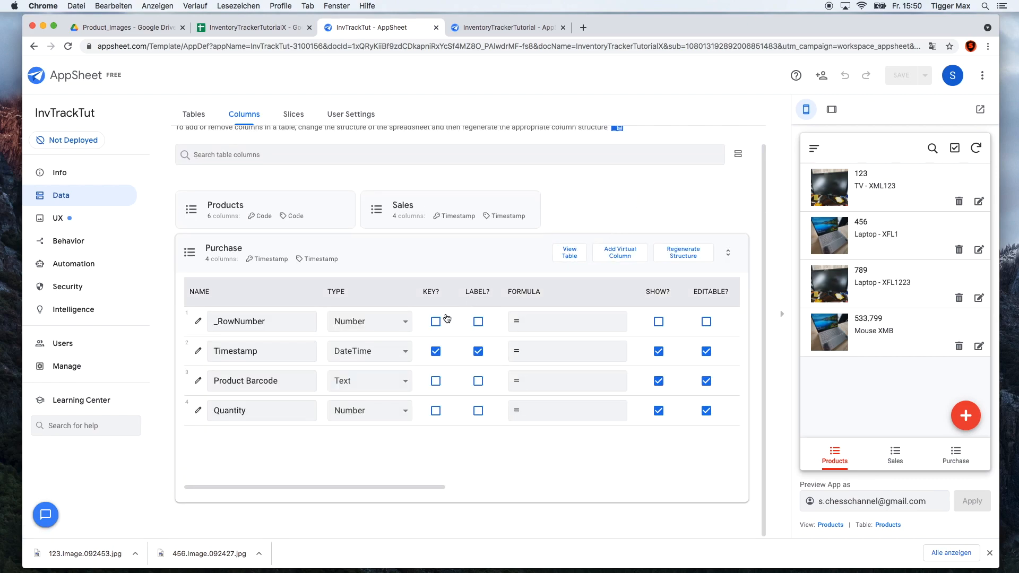
click(199, 382)
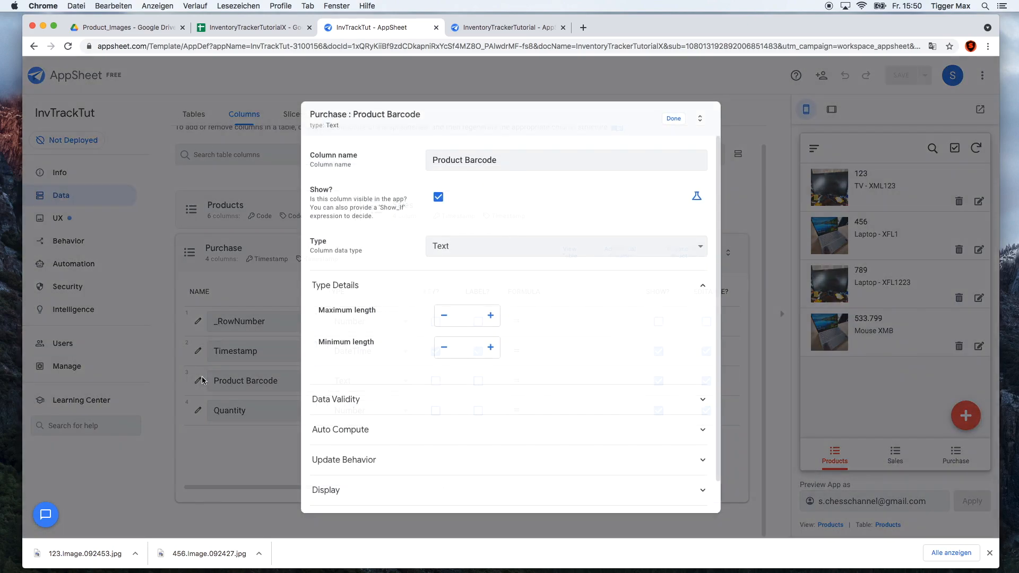
scroll(413, 351, down, 1)
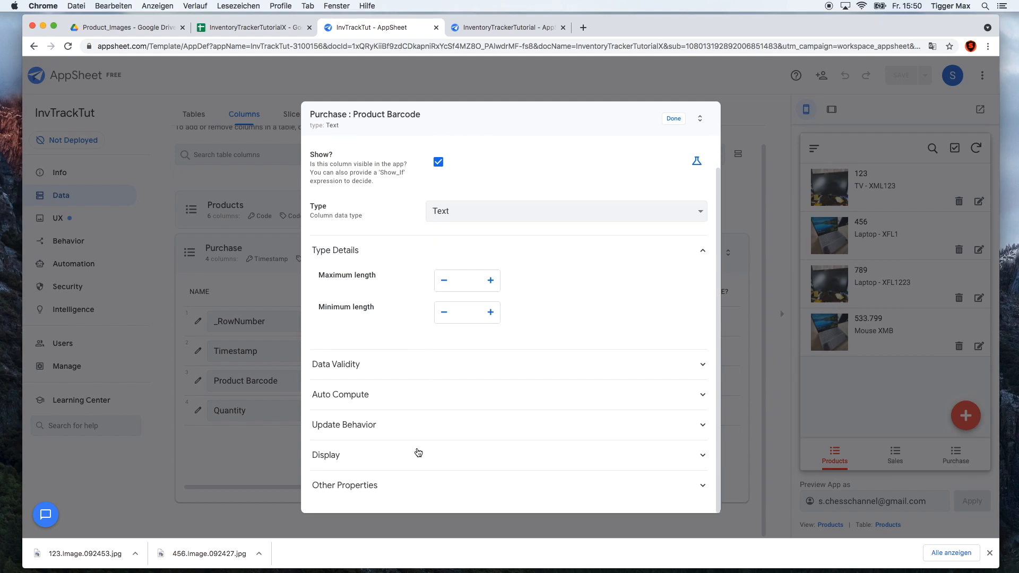
click(400, 480)
scroll(425, 436, down, 1)
scroll(424, 436, down, 3)
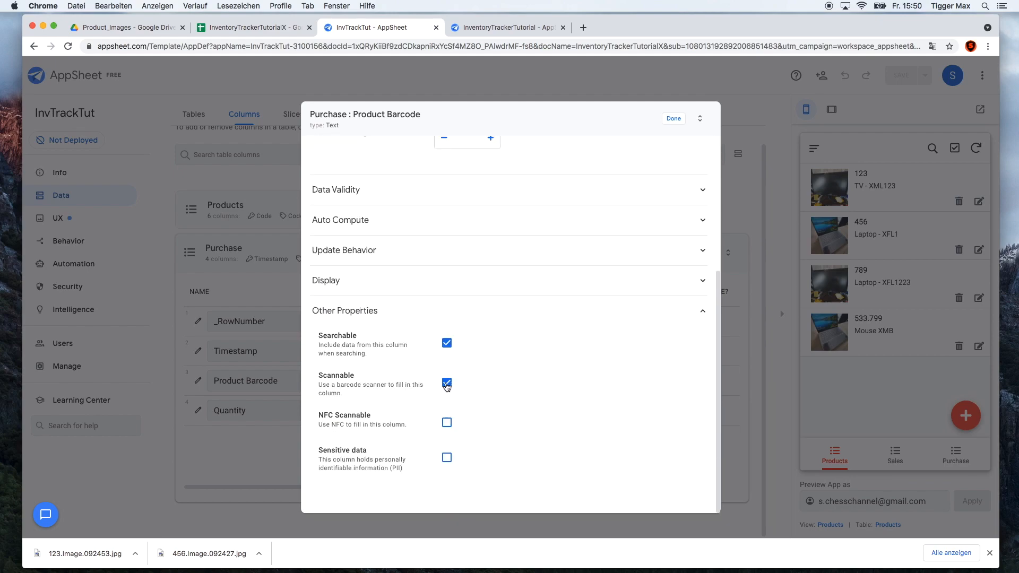
click(672, 118)
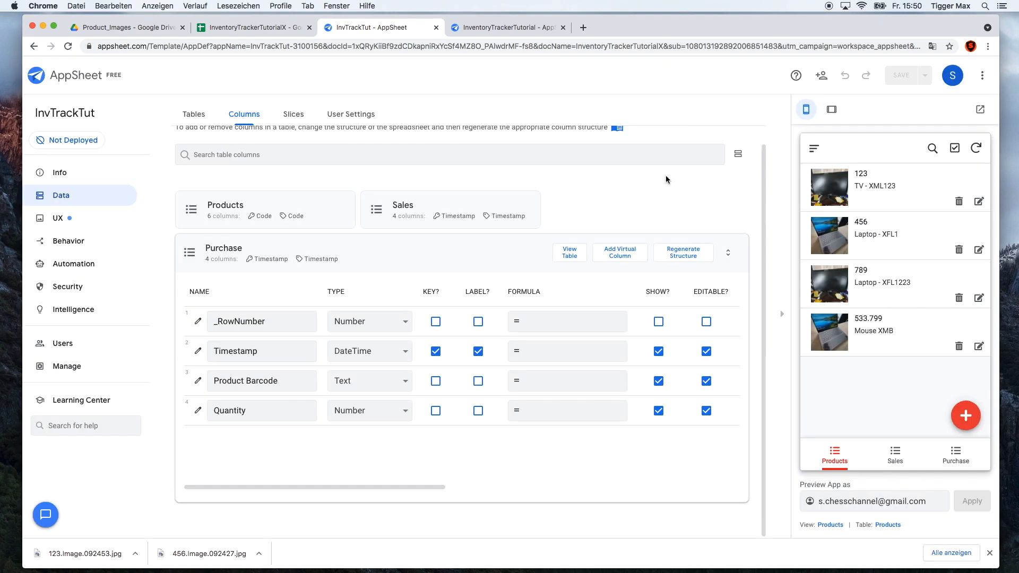
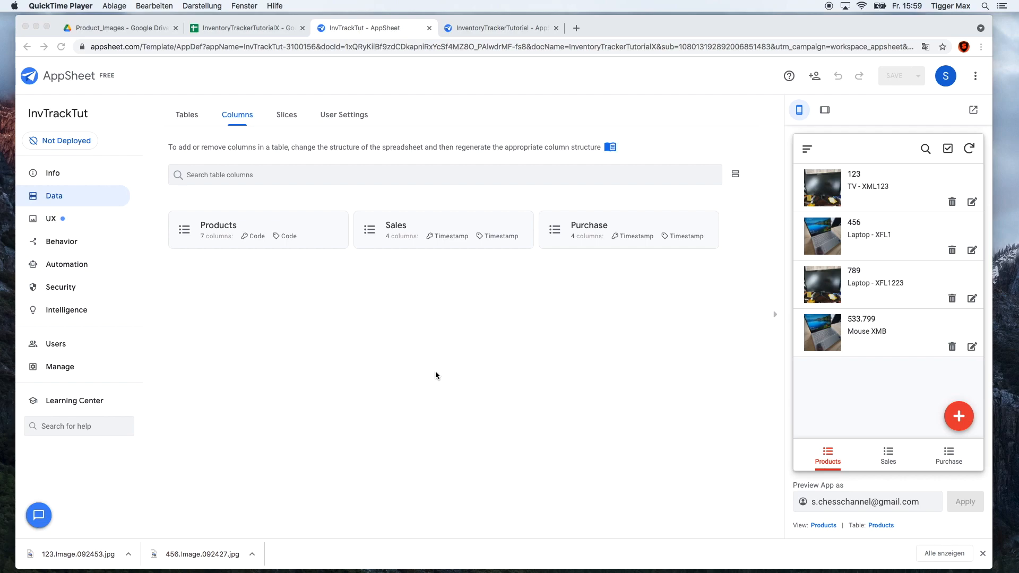
Step: Look over the Products sheet of the InventoryTrackerTutorialX spreadsheet in Google Sheets and return to the InvTrackTut app editor
click(270, 32)
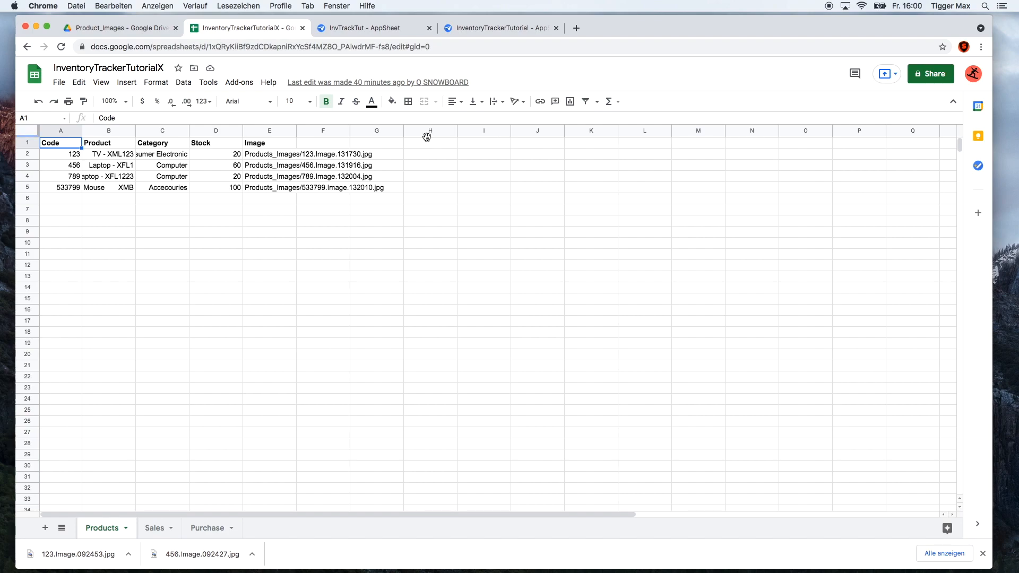
click(472, 33)
click(340, 36)
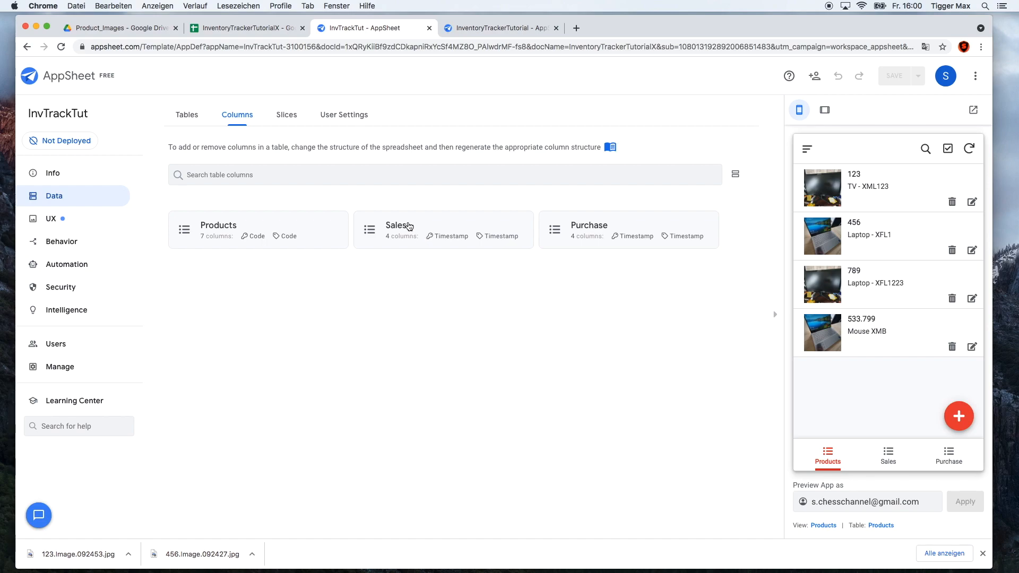
Step: Review the Ref type and Products source table in the settings of the Sales table's Product Barcode column
click(424, 226)
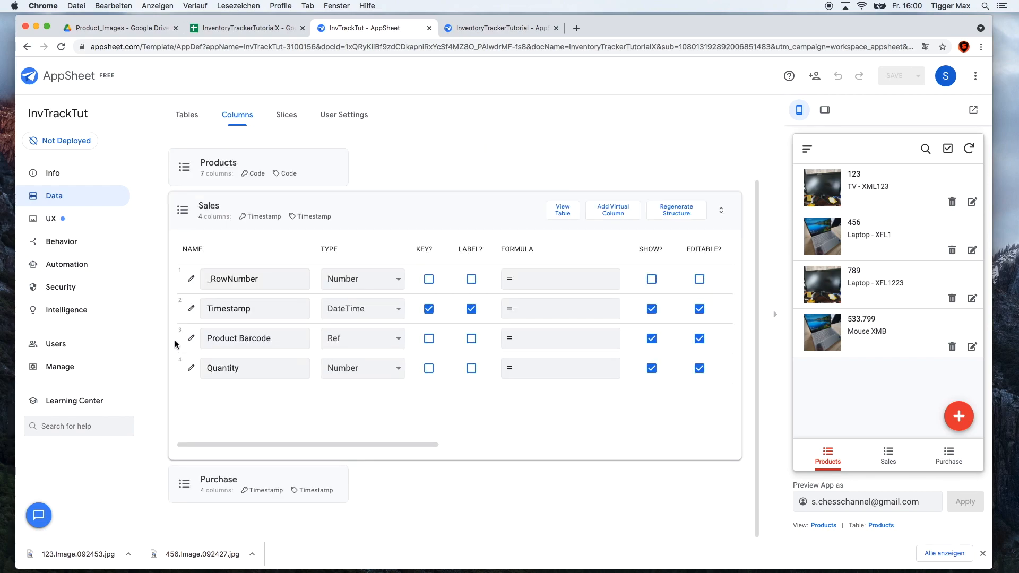
click(191, 339)
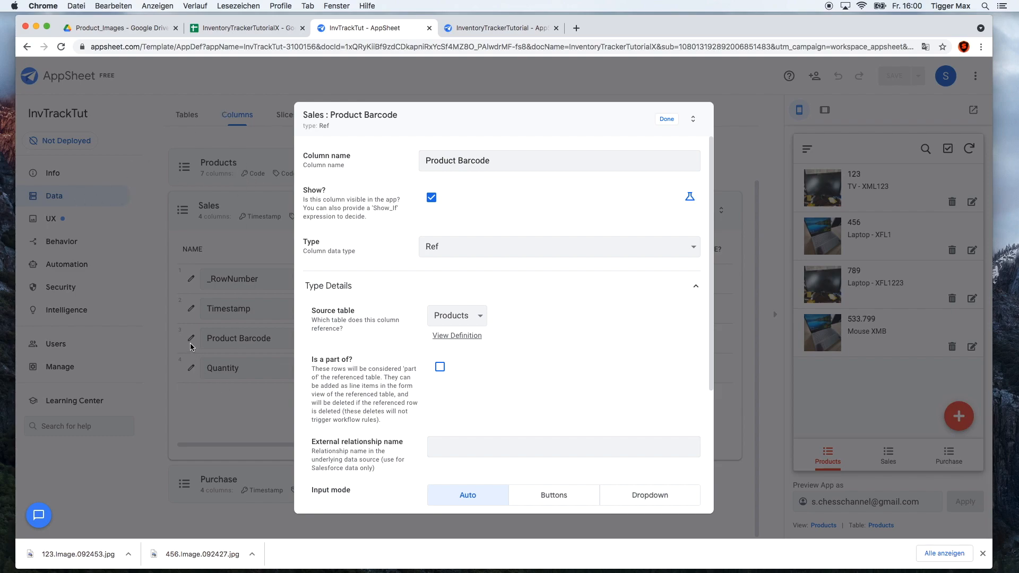
click(607, 252)
click(605, 247)
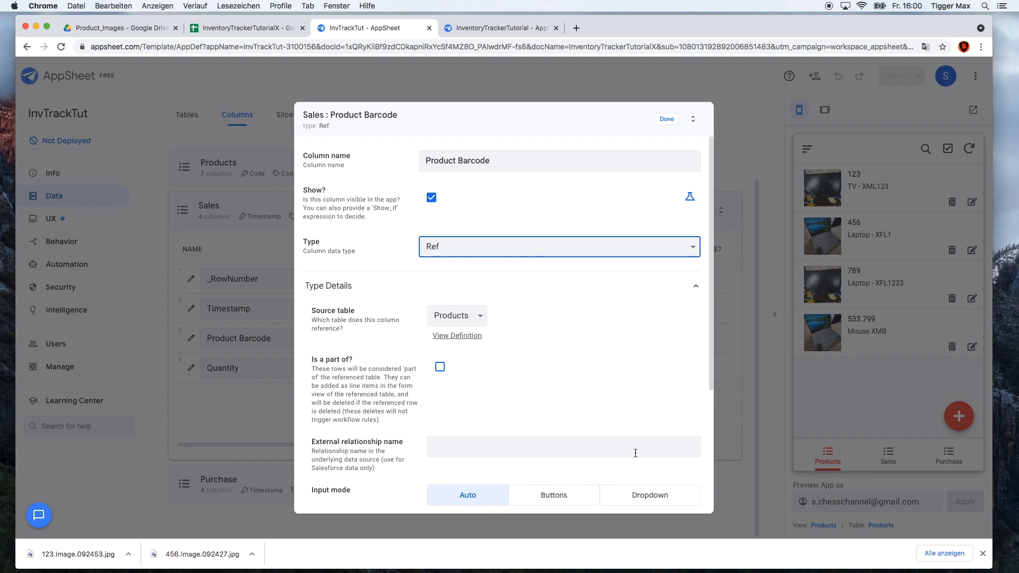
click(665, 120)
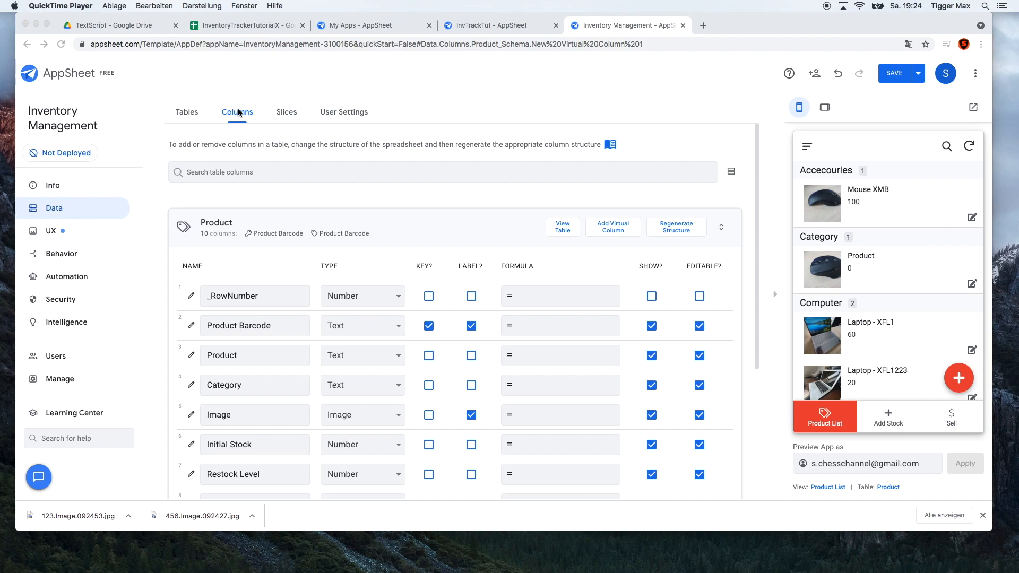
Step: Add a virtual column to the Inventory Management app's Product table with the formula COUNT([Related Purchases]) - COUNT([Related Sales]) + [Initial Stock]
click(618, 228)
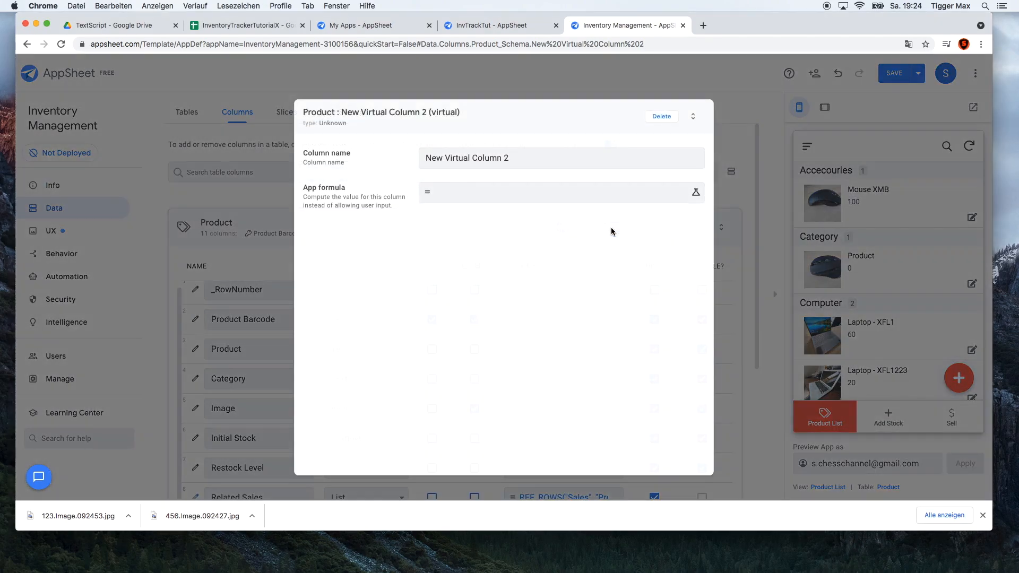
click(532, 158)
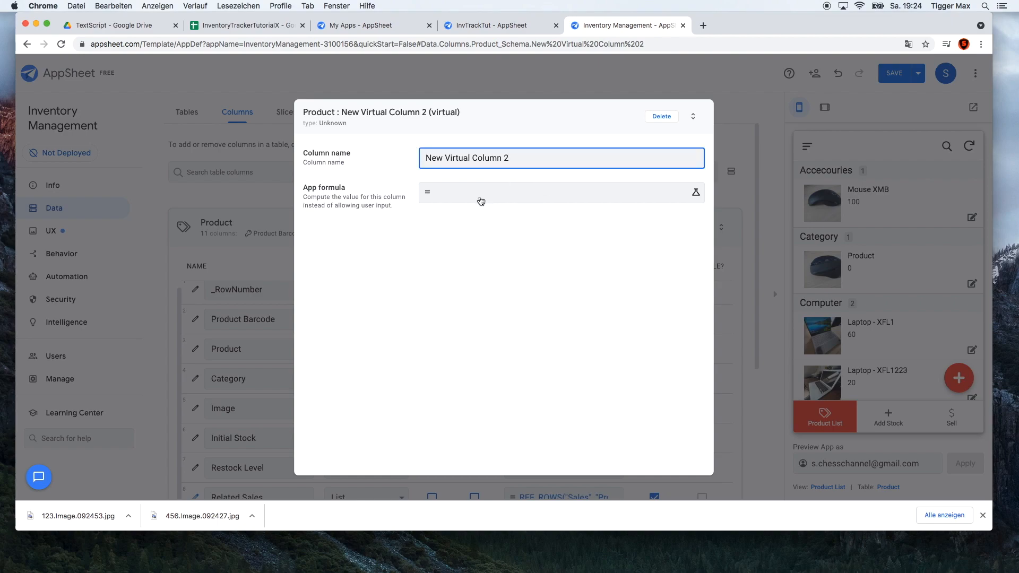
click(482, 205)
click(484, 201)
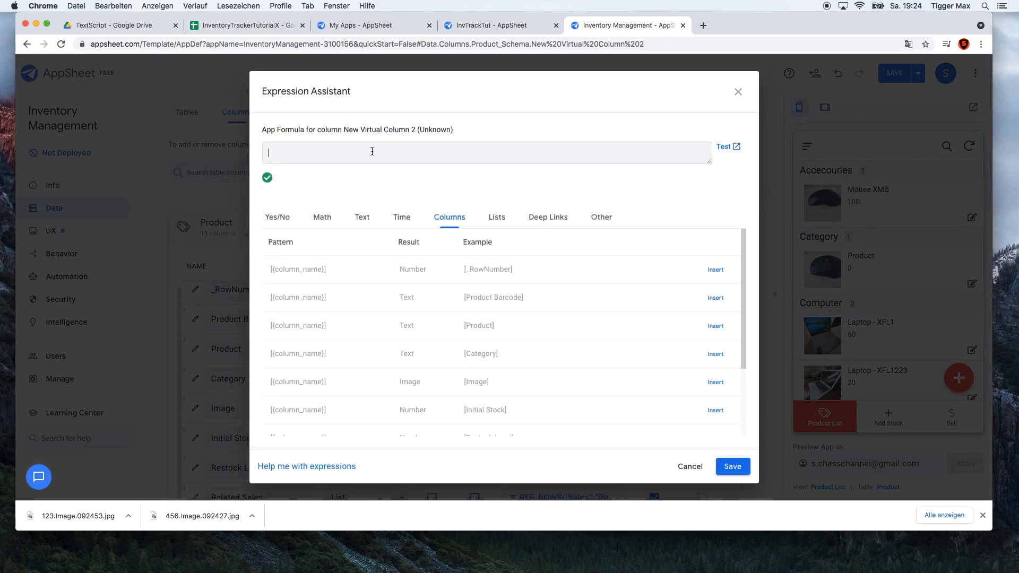
text(COUNT([Related Purchases]) - COUNT([Related Sales]) + [Initial Stock])
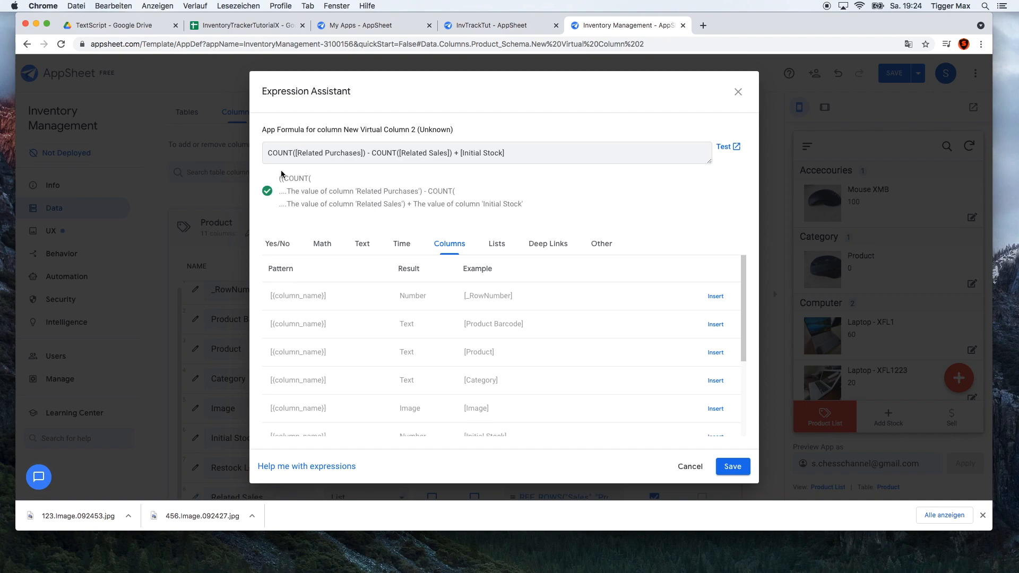
drag(268, 154, 507, 157)
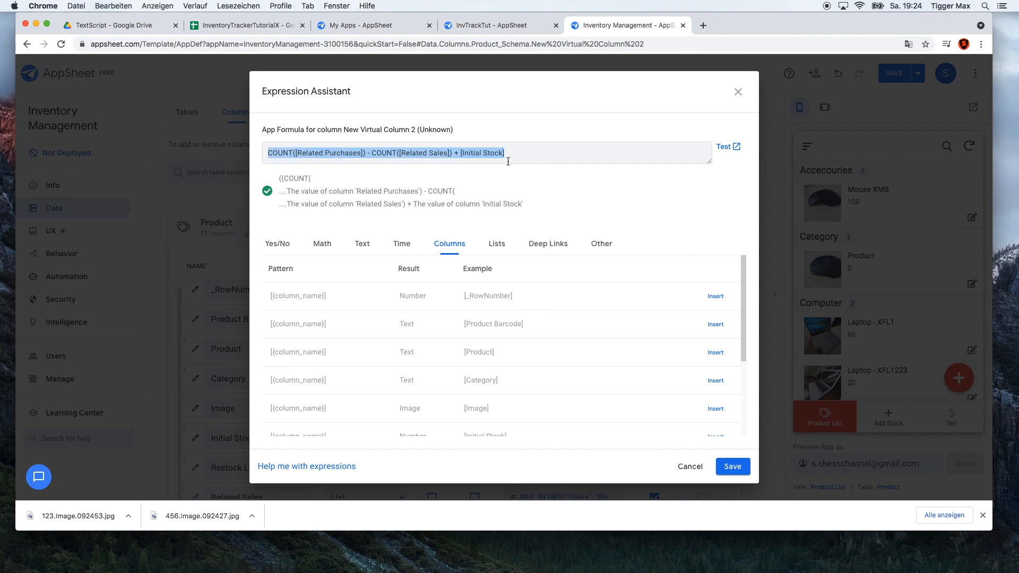
click(729, 466)
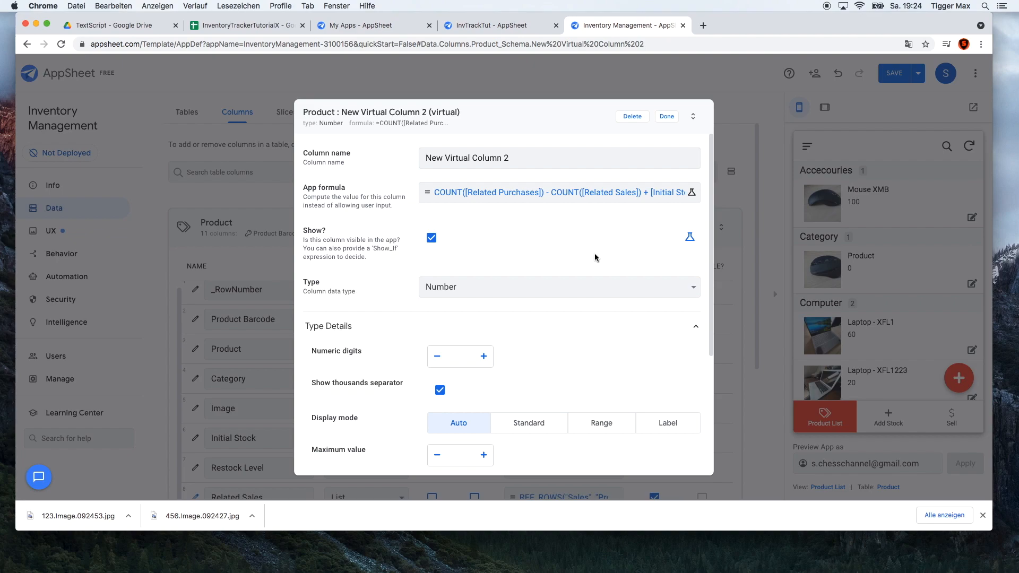
scroll(609, 359, down, 3)
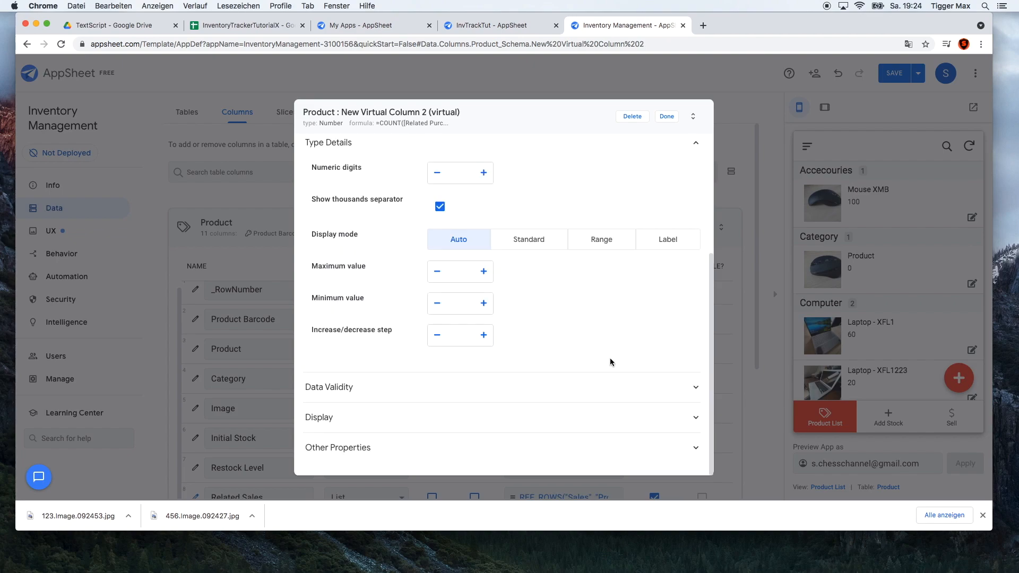
click(667, 117)
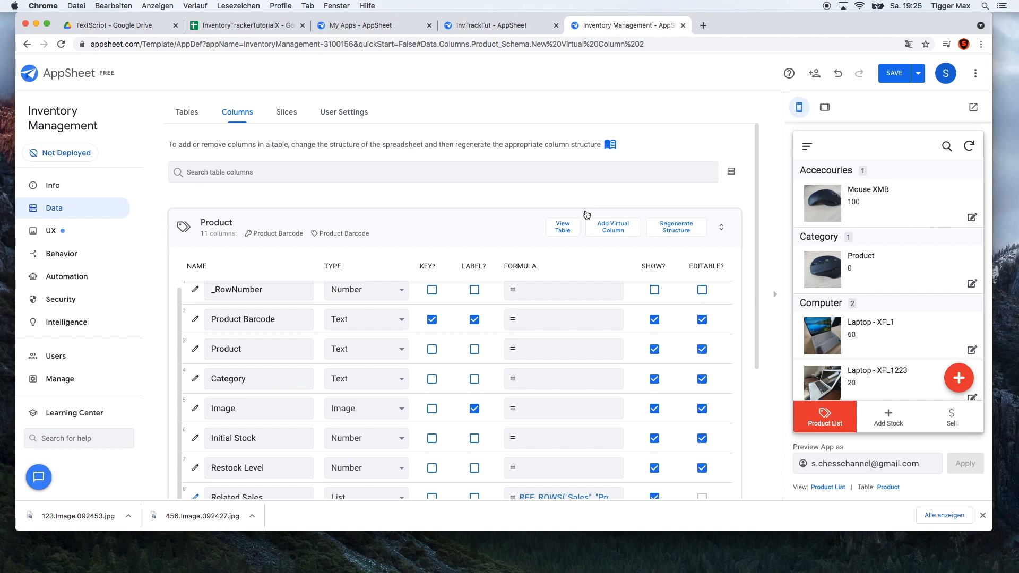
scroll(501, 297, down, 5)
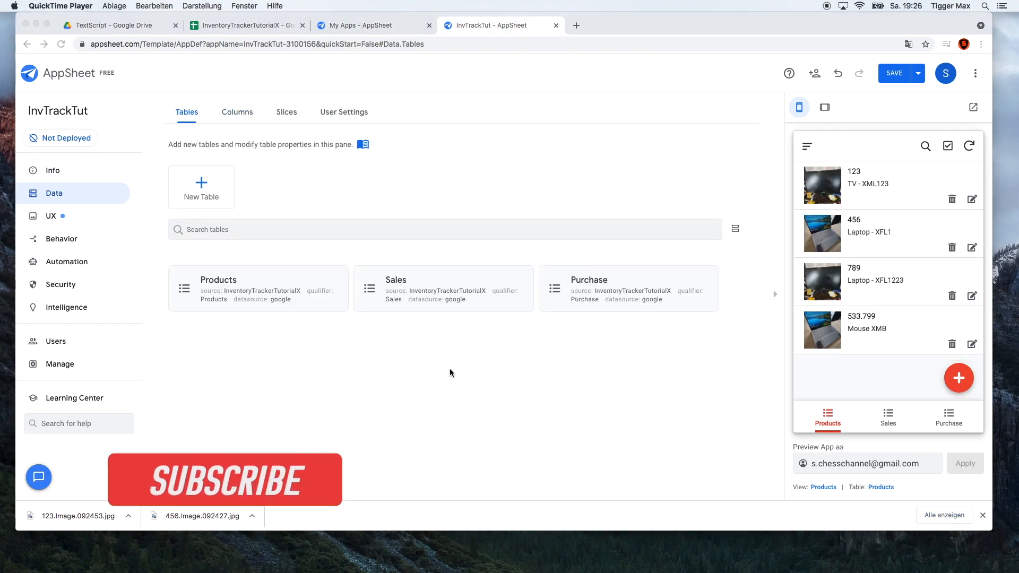
Step: Set the main image of the Products deck view in the InvTrackTut app to the Image column
click(56, 217)
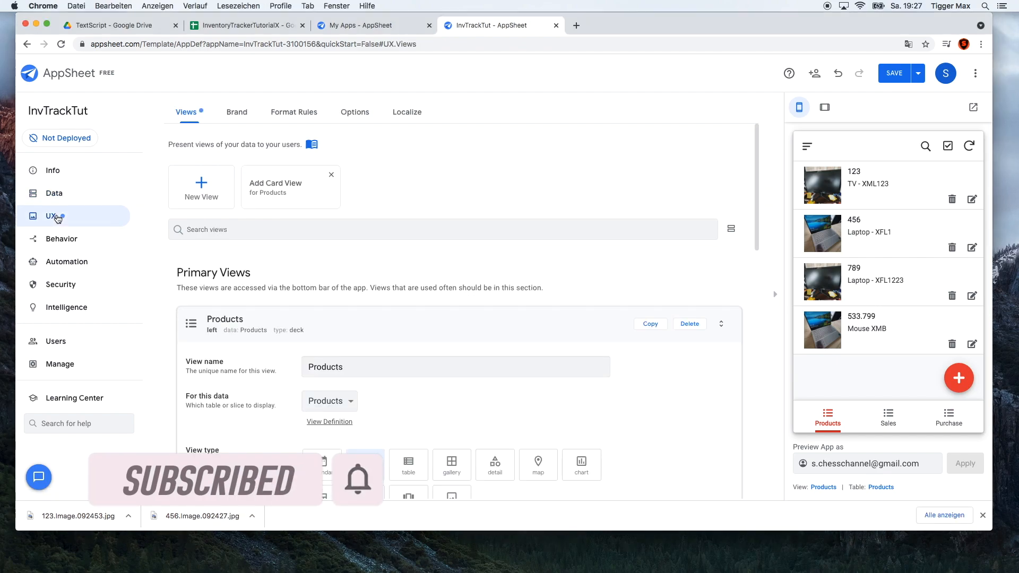
scroll(345, 349, down, 1)
scroll(346, 349, down, 10)
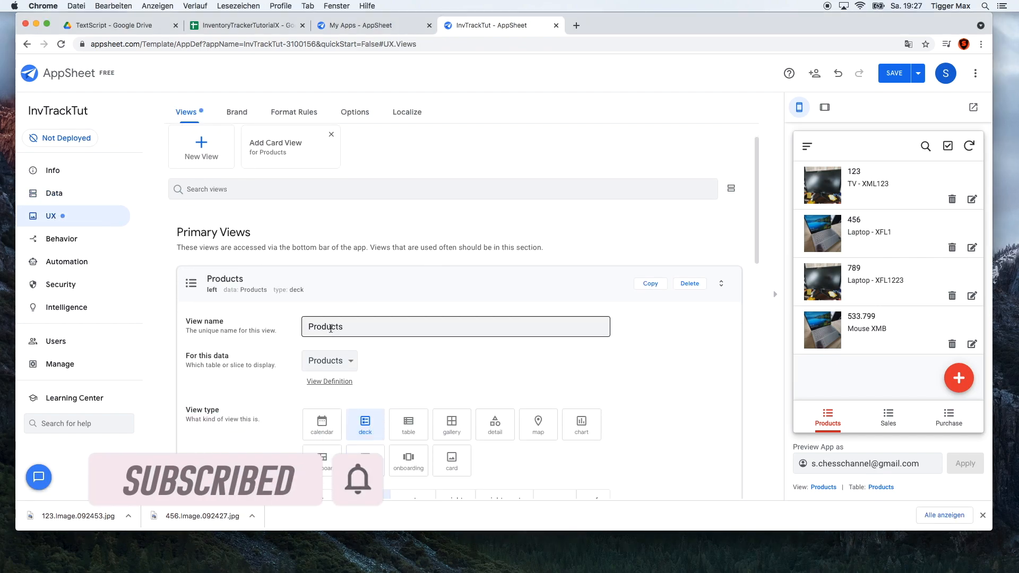
scroll(327, 319, down, 3)
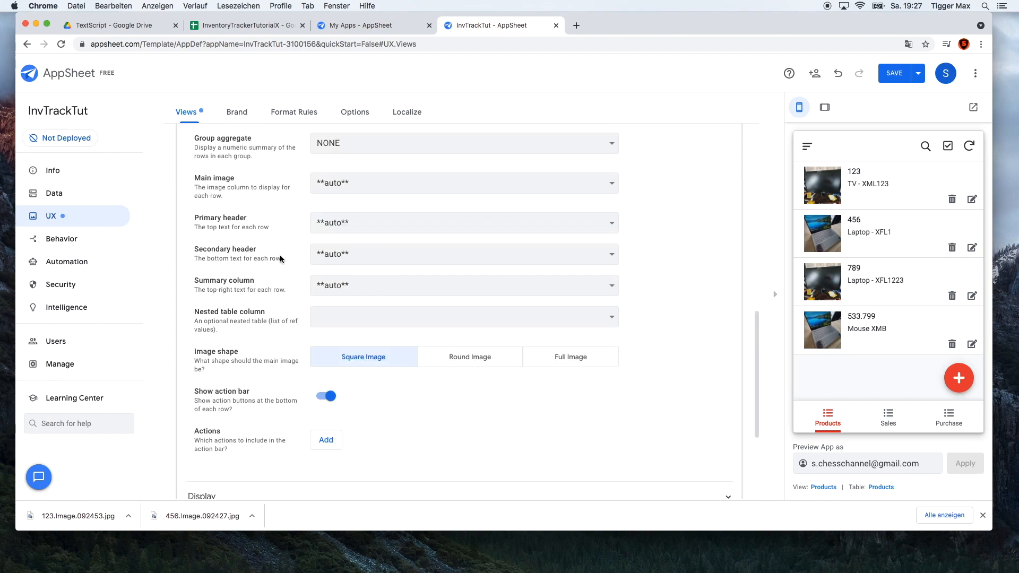
click(427, 187)
click(414, 206)
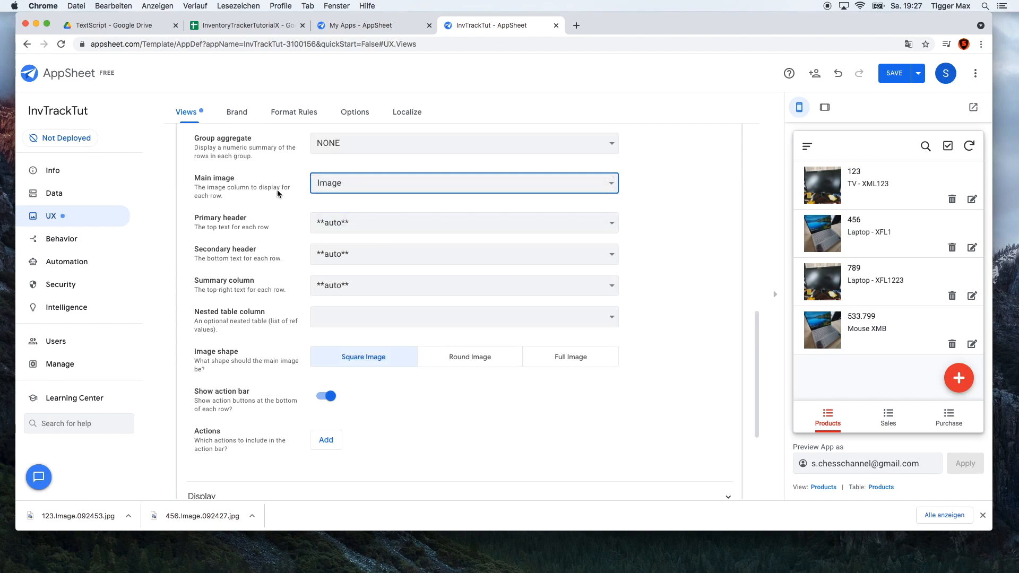
Step: Set the Products view's primary header to Product and its secondary header to Stock, and save the app
click(397, 223)
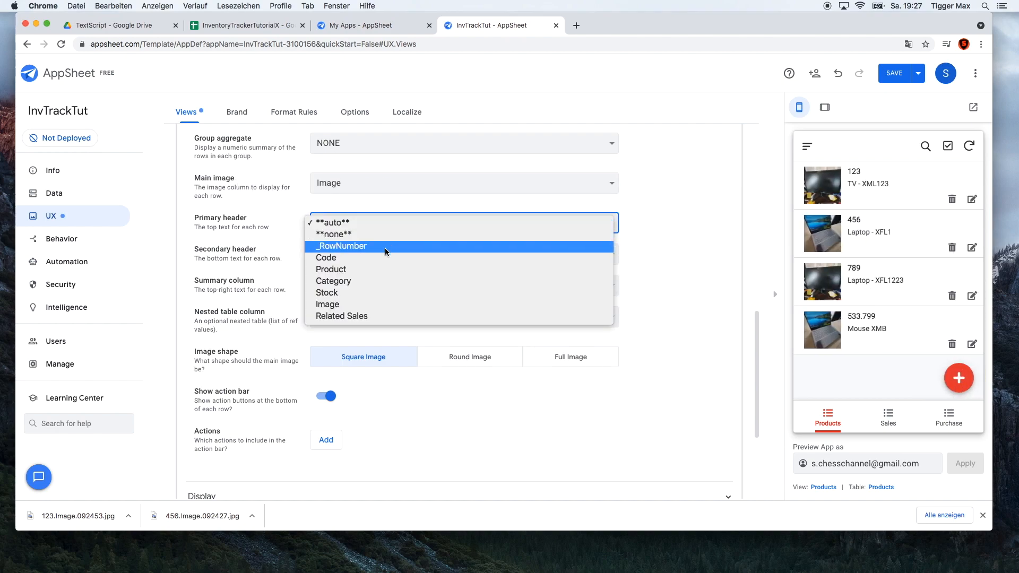
click(370, 269)
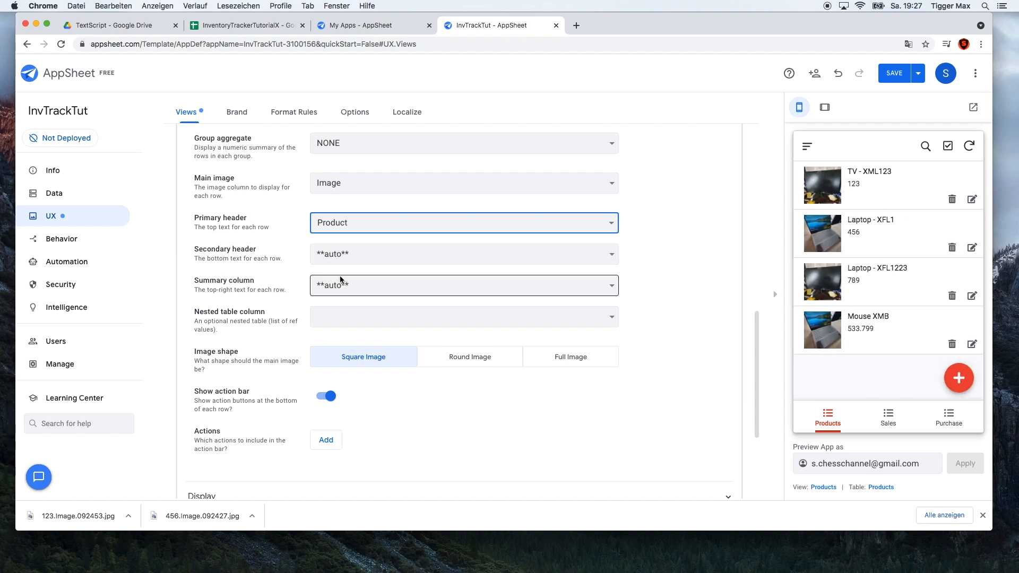
click(360, 258)
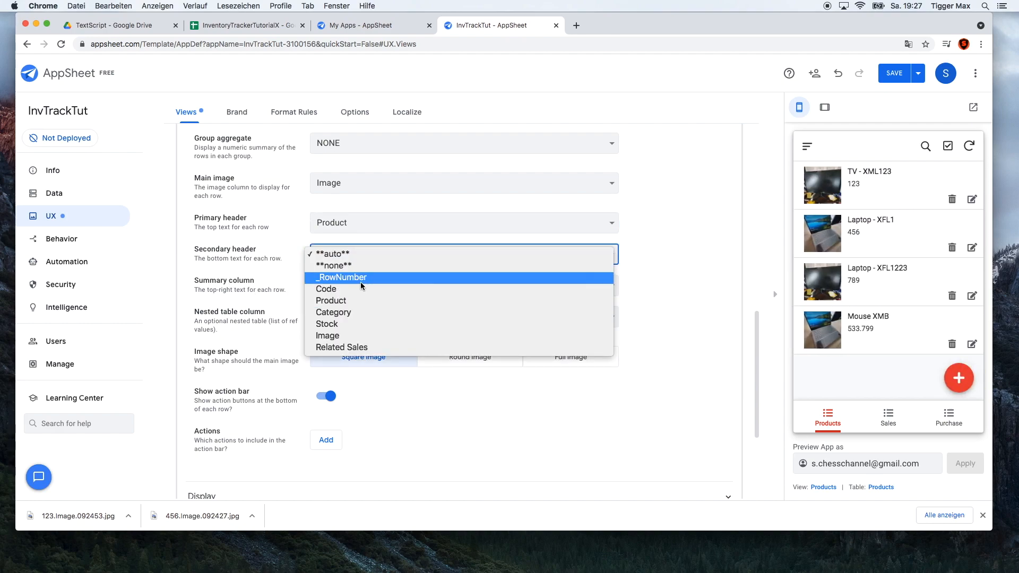
click(358, 323)
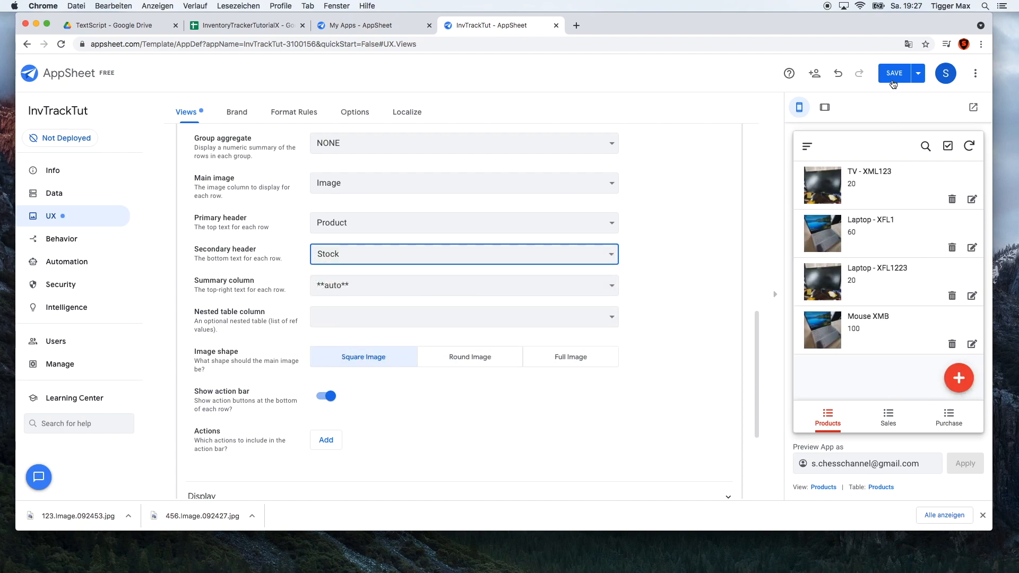
click(895, 78)
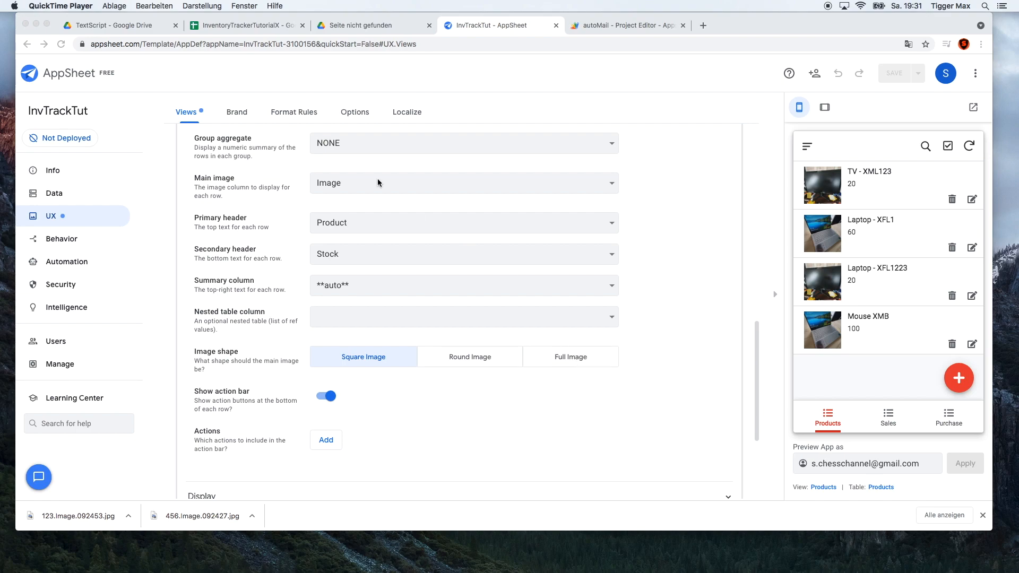
Step: Switch to the InventoryTrackerTutorialX spreadsheet in Google Sheets and add a sheet named eMailTracker after the Purchase sheet
click(233, 35)
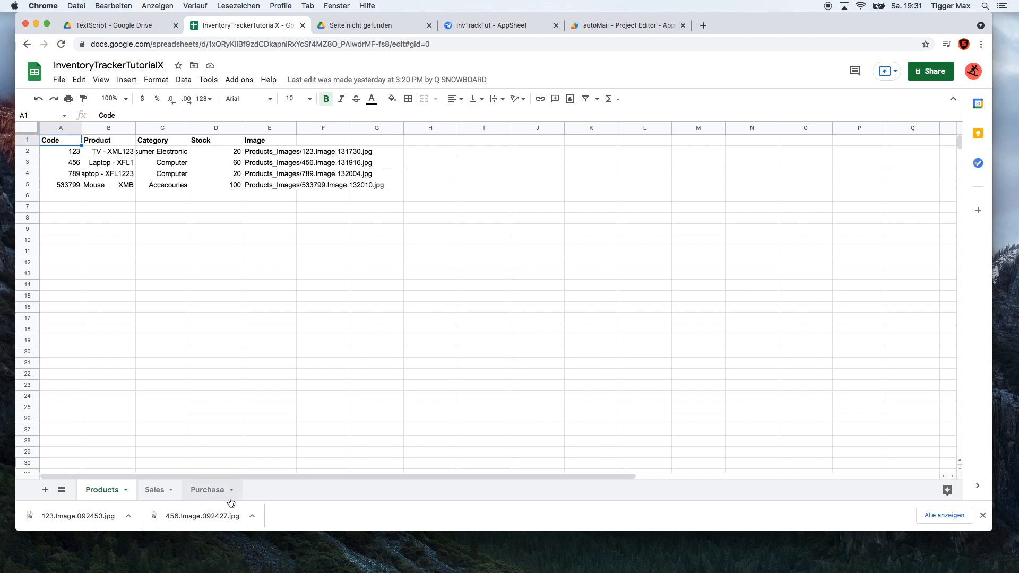
click(45, 489)
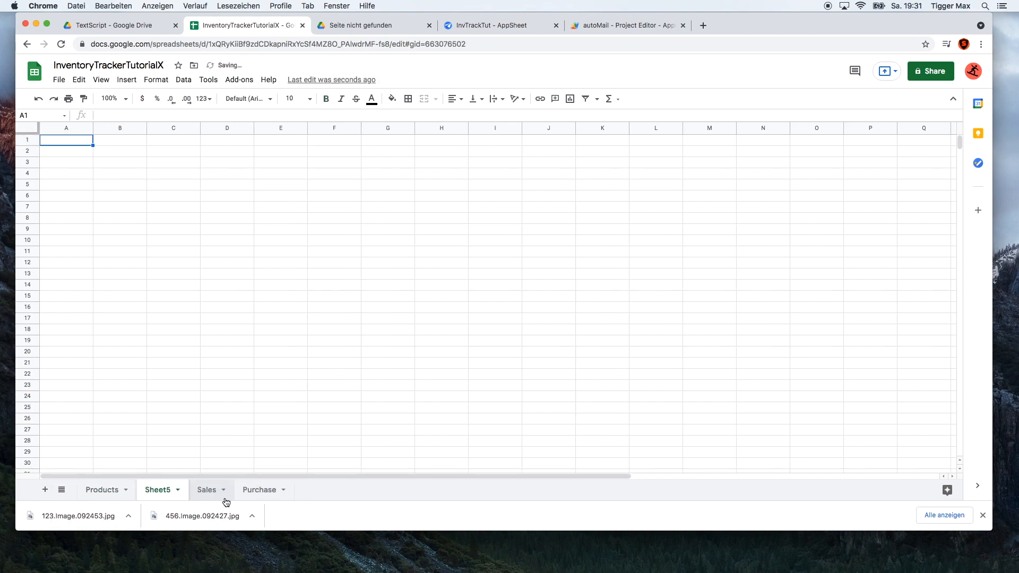
drag(155, 492, 262, 490)
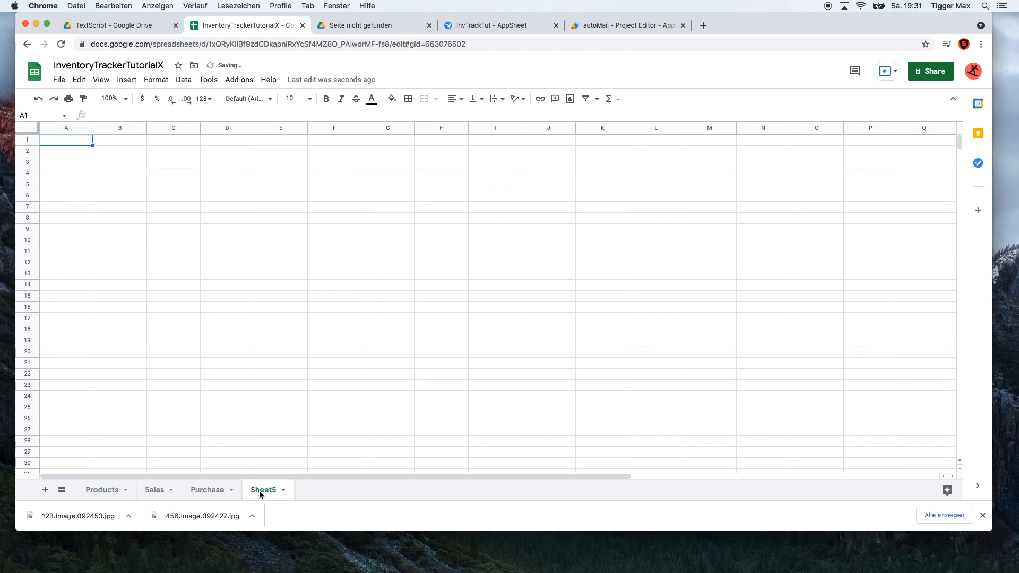
right_click(259, 493)
click(268, 356)
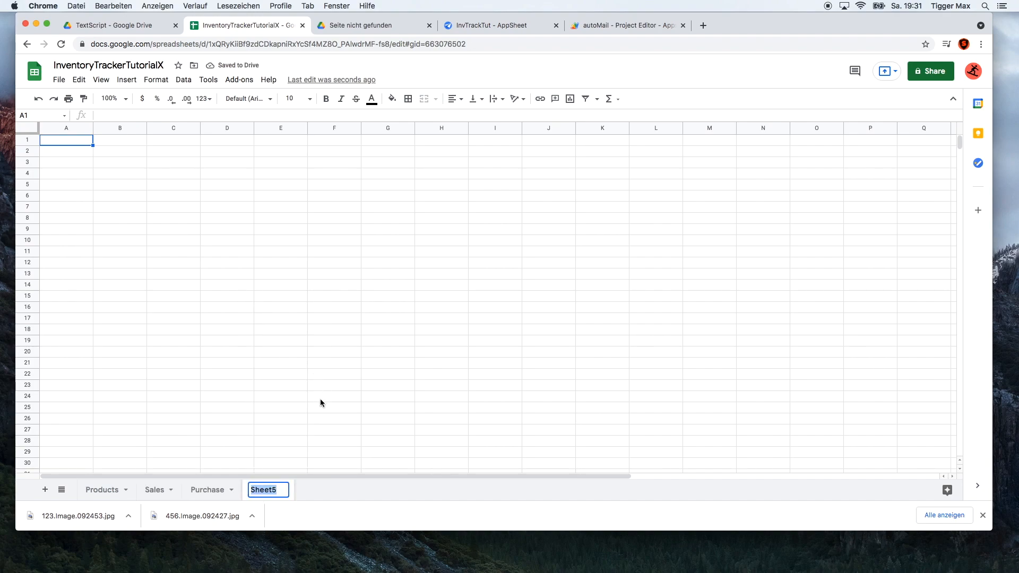
text(eMailTracker)
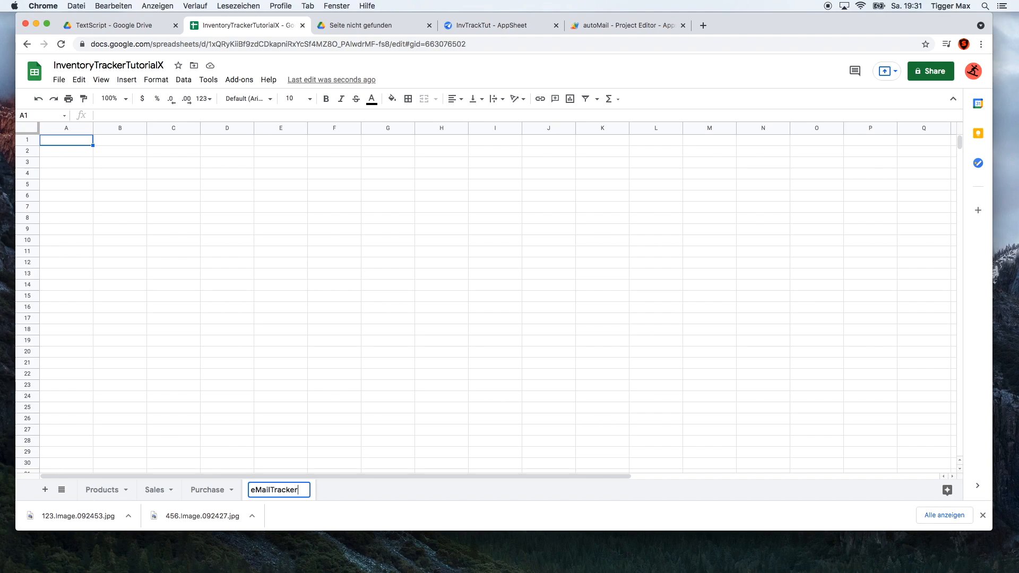
Step: Enter the labels Email in A2 and Limit in A3 of the eMailTracker sheet and make both bold
click(67, 152)
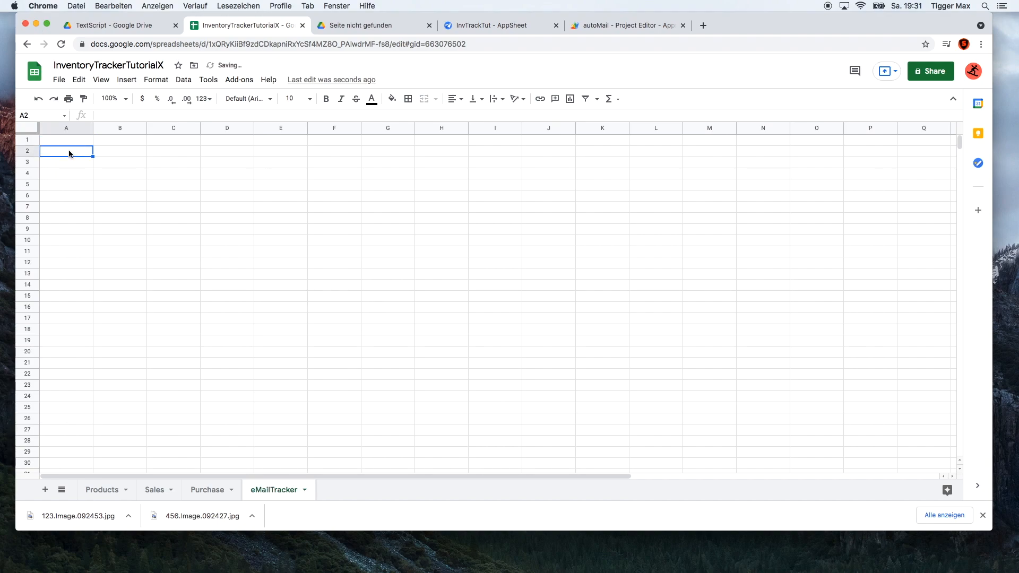
text(Email)
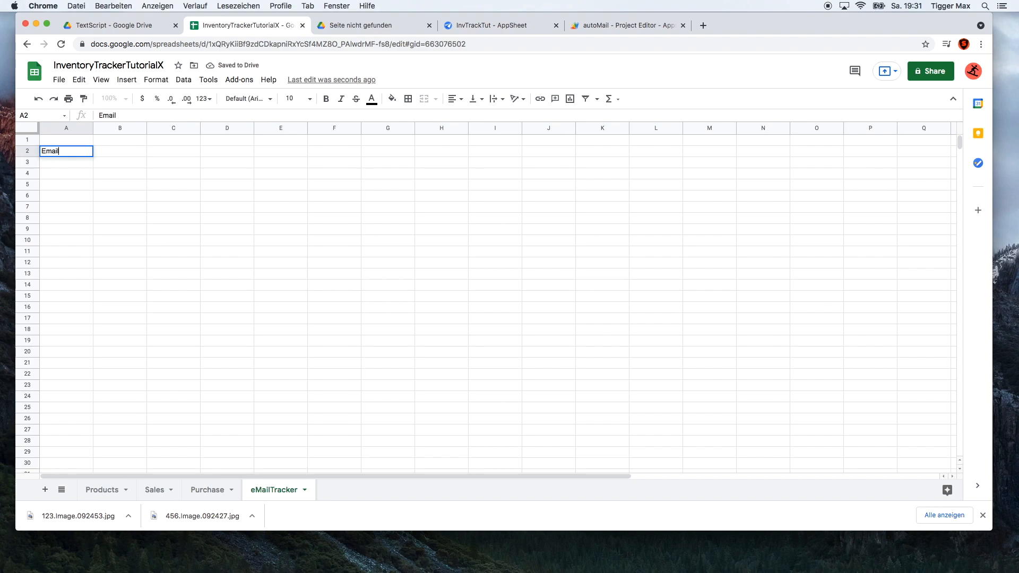
key(Return)
text(Limit)
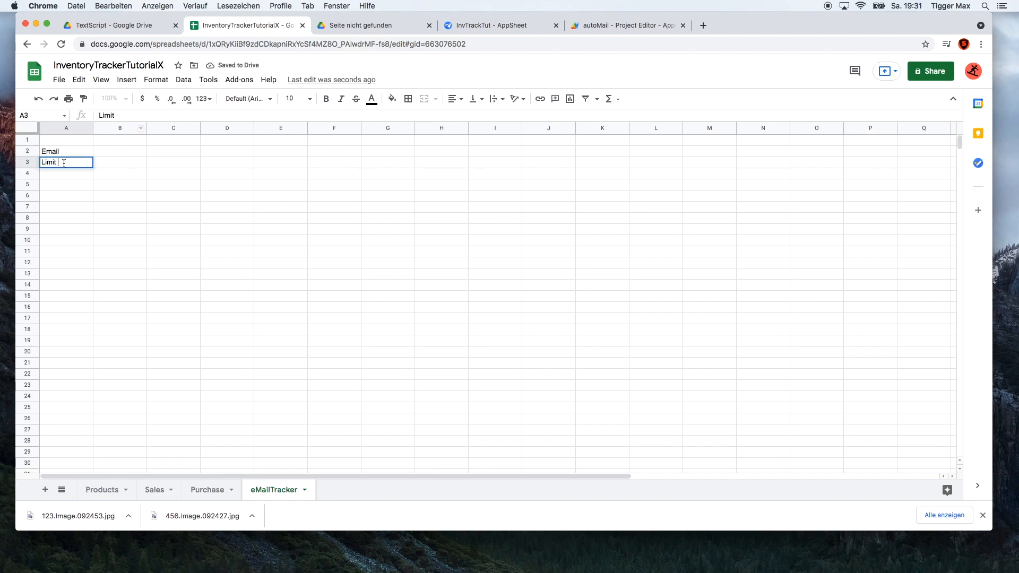
drag(64, 152, 70, 163)
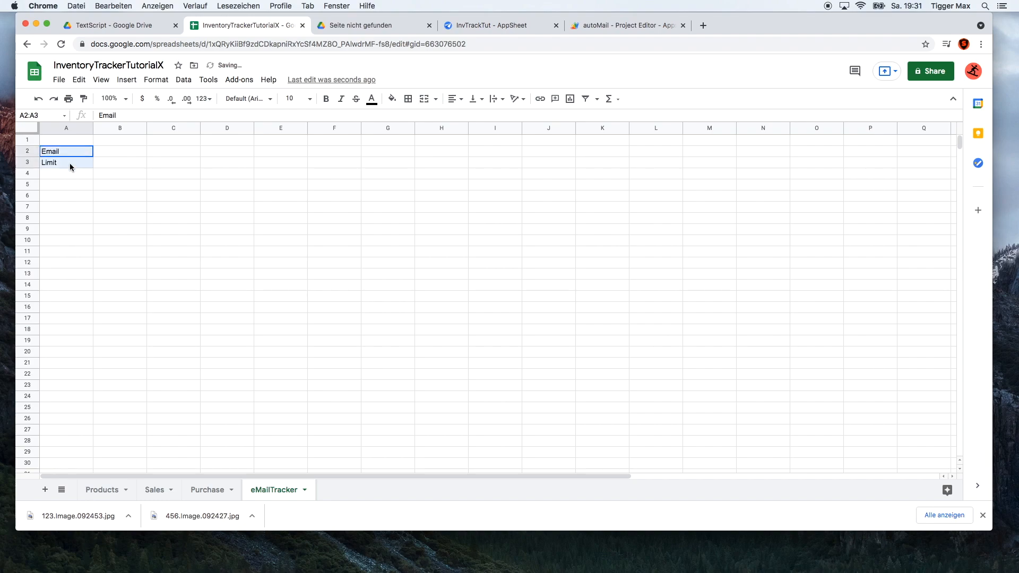
click(329, 101)
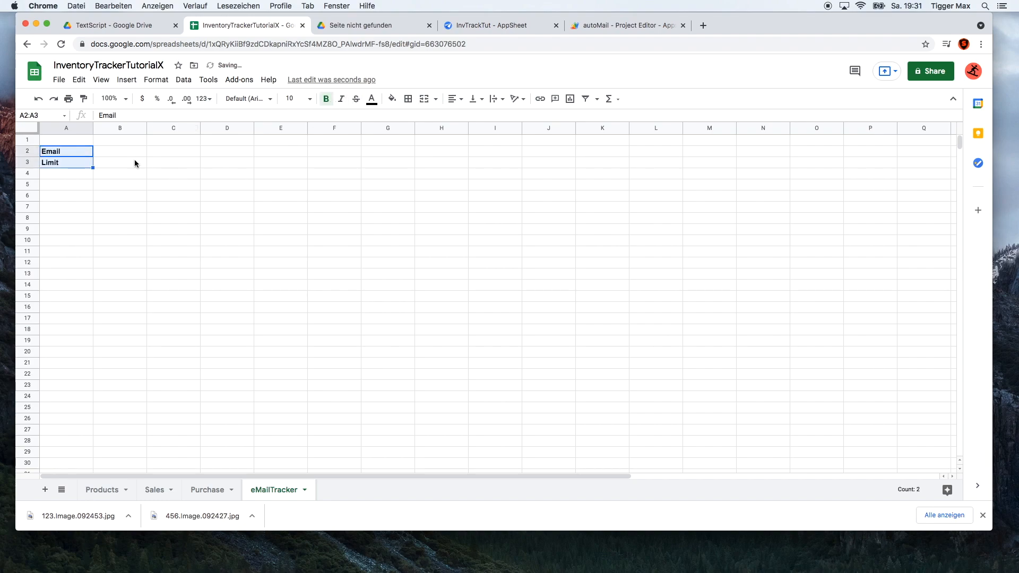
Step: Fill in the recipient's e-mail address in B2 and a limit of 10 in B3
click(123, 153)
text(test@)
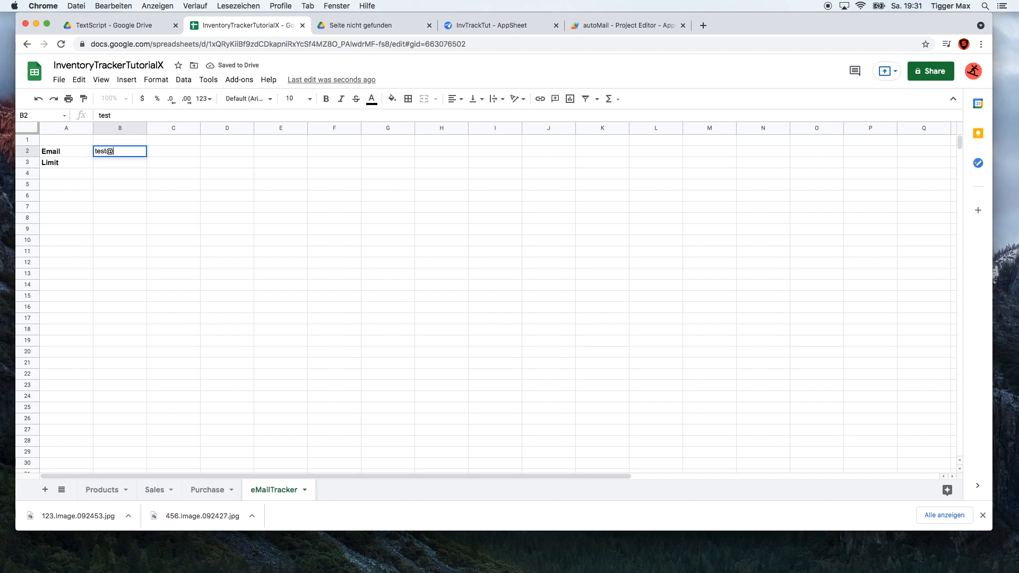
text(gmail.com)
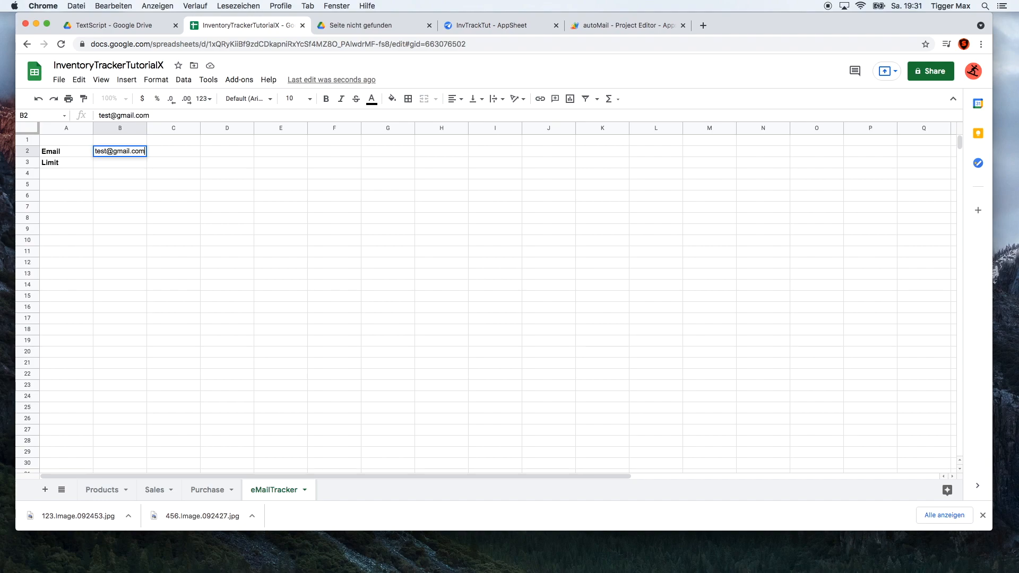
click(191, 218)
click(113, 168)
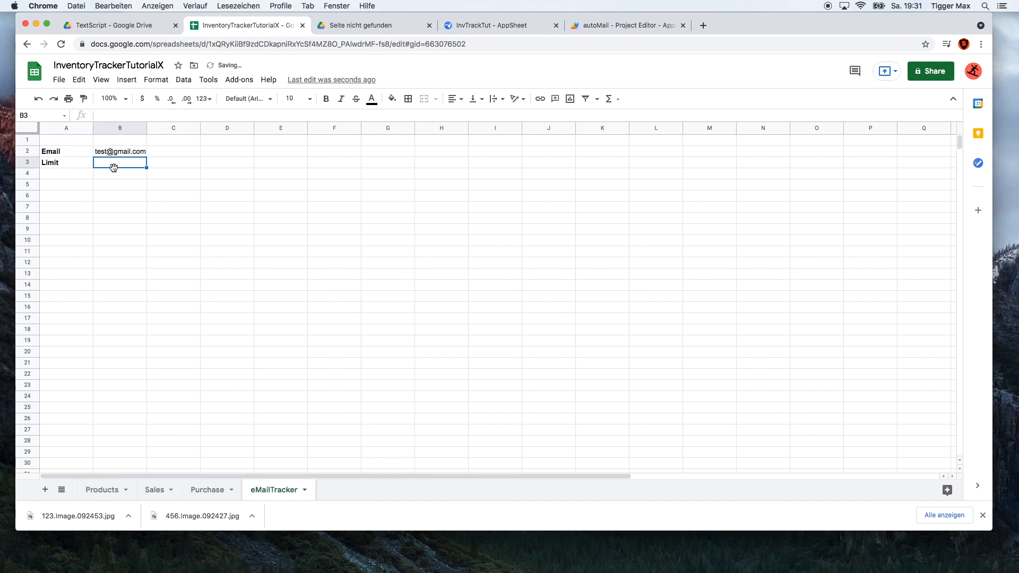
text(10)
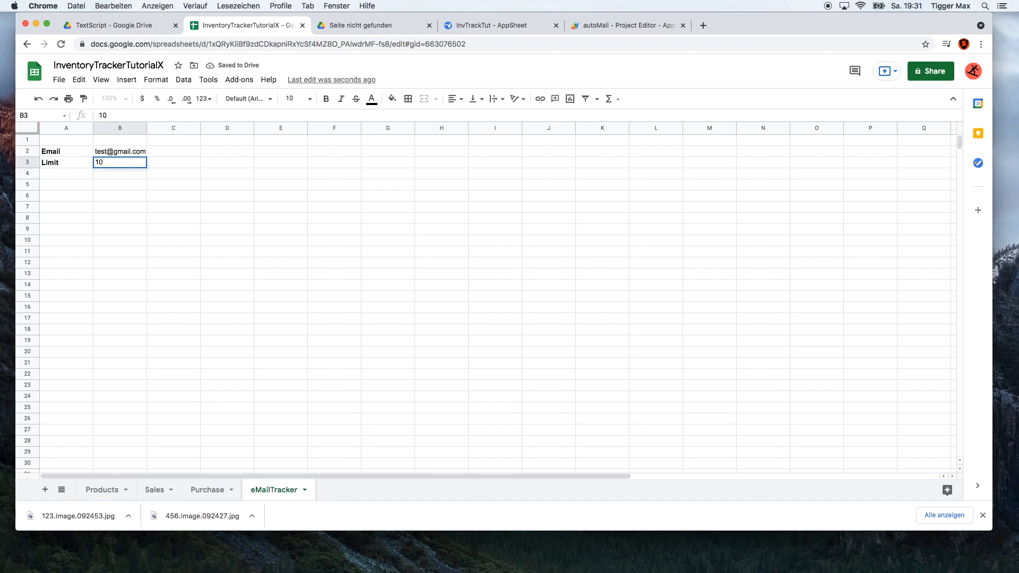
click(156, 207)
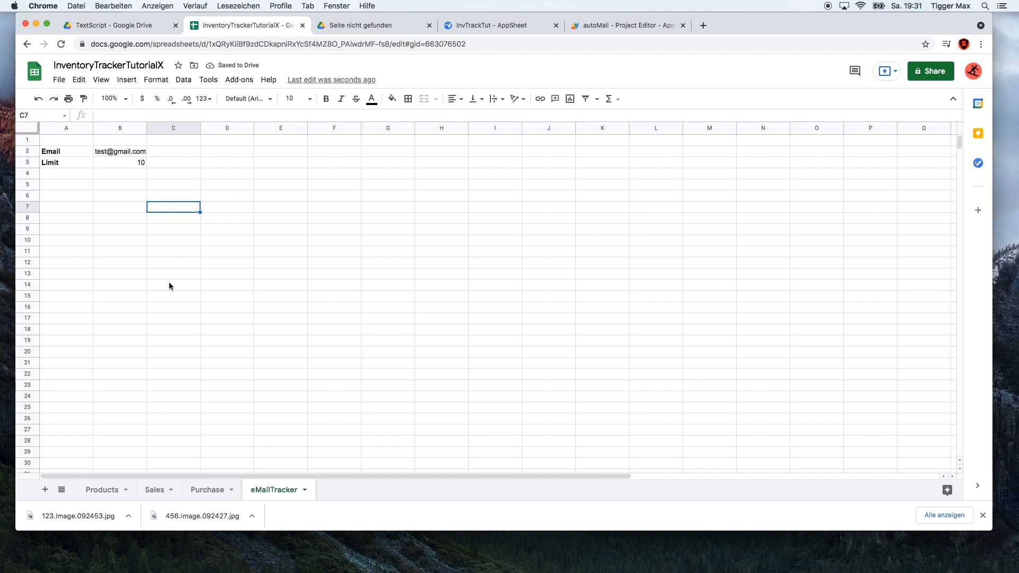
click(102, 489)
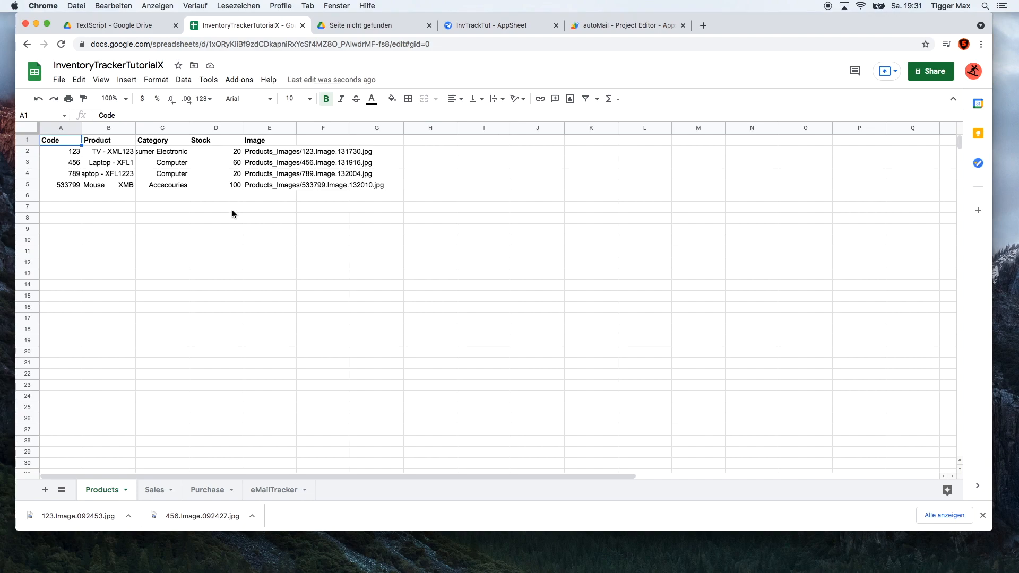
click(267, 489)
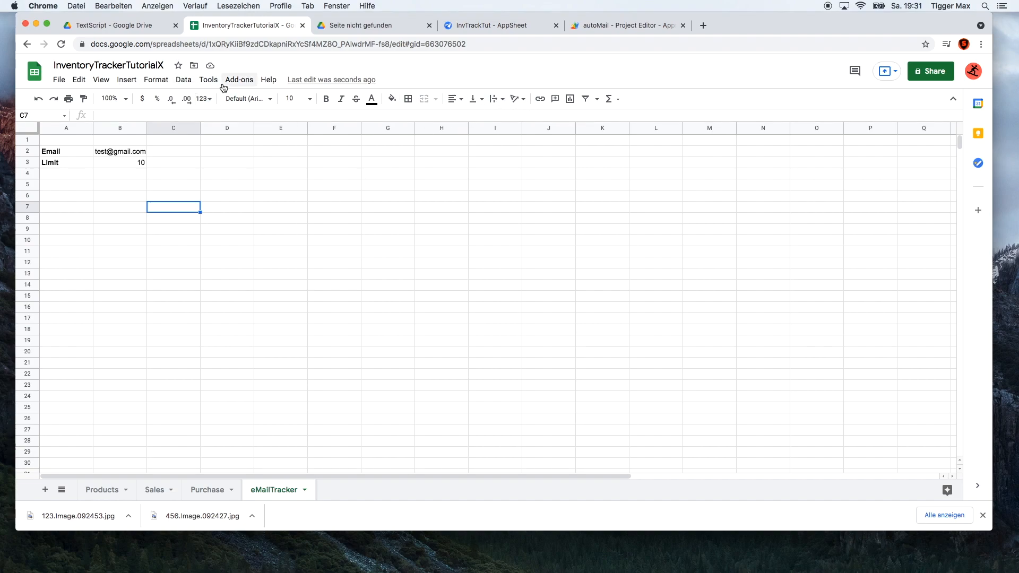
click(610, 27)
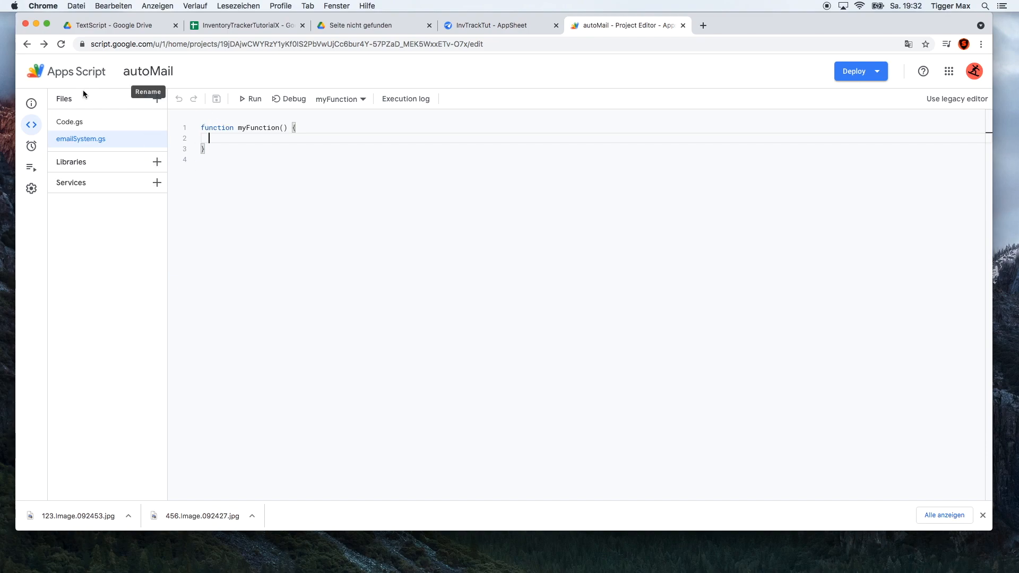
click(265, 28)
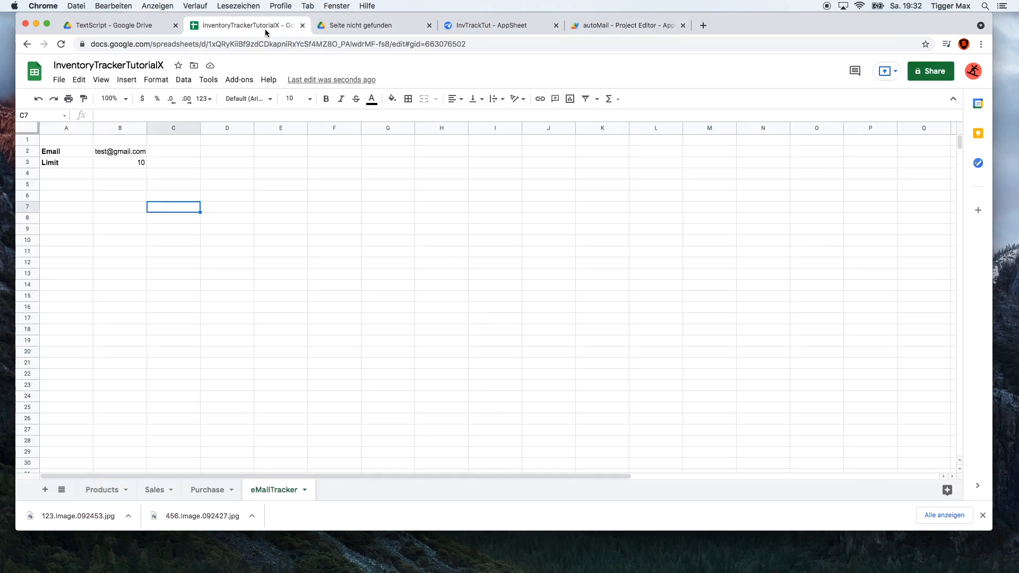
click(209, 80)
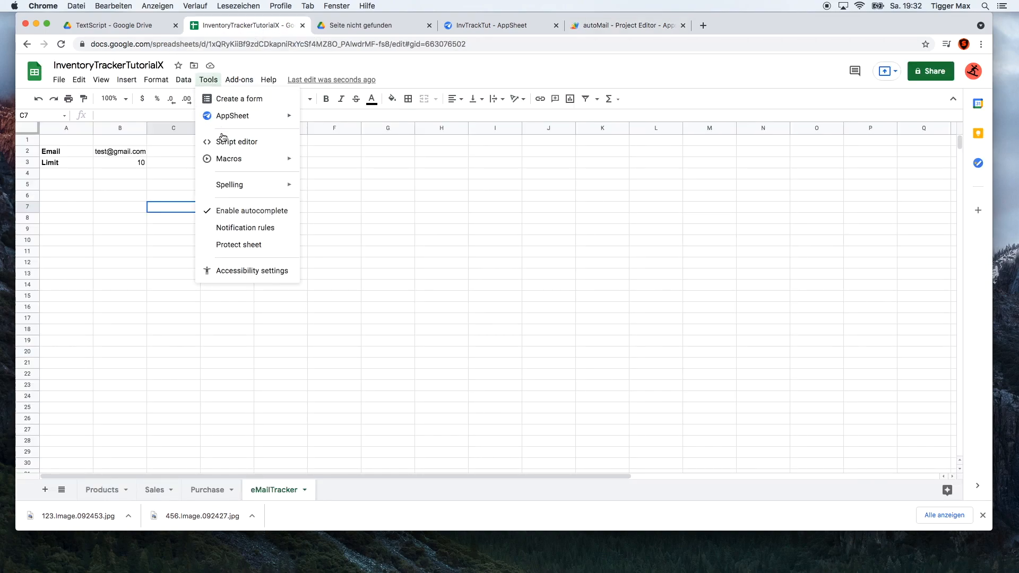
Step: Switch to the autoMail project in Apps Script and rename the function in emailSystem.gs as emailMessageSystem
click(610, 25)
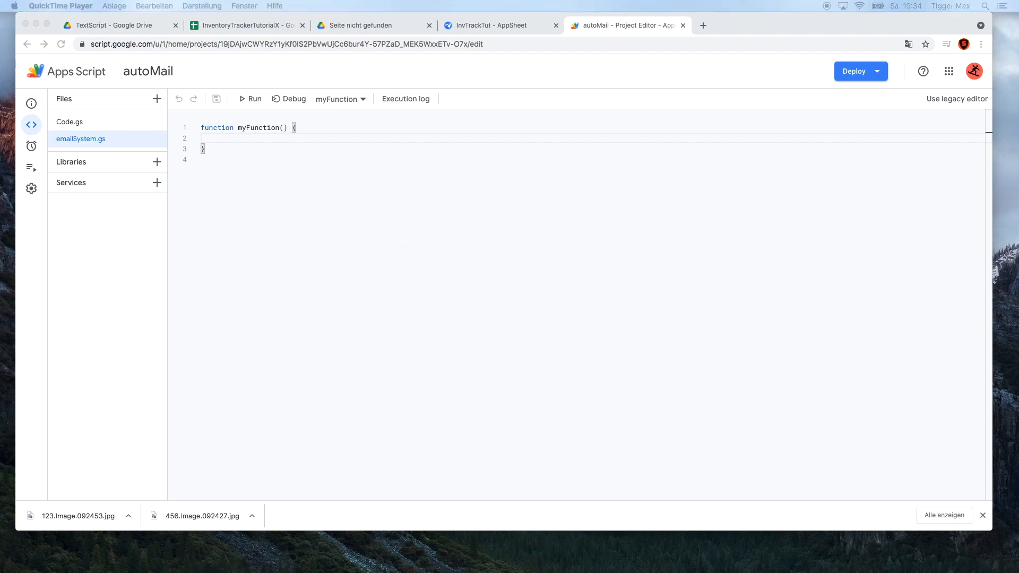
click(252, 136)
double_click(252, 130)
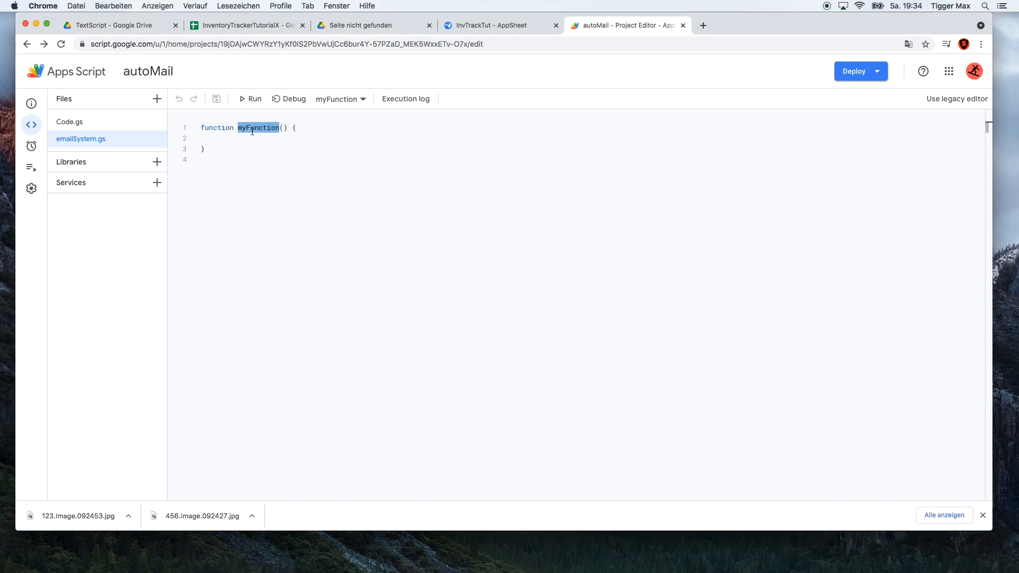
text(emailMessag)
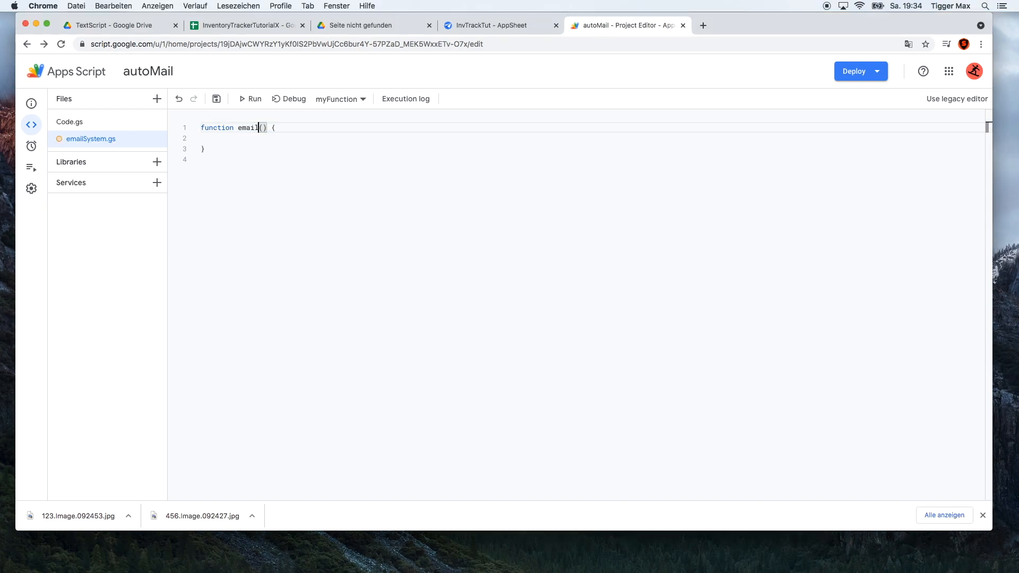
text(eSystem)
Step: Add blank lines to the function body and start a variable declaration with var speradSheet on its first line
click(237, 139)
key(Return)
key(Return)
key(Up)
key(Up)
text(var speread)
key(BackSpace)
key(BackSpace)
key(BackSpace)
key(BackSpace)
key(BackSpace)
key(BackSpace)
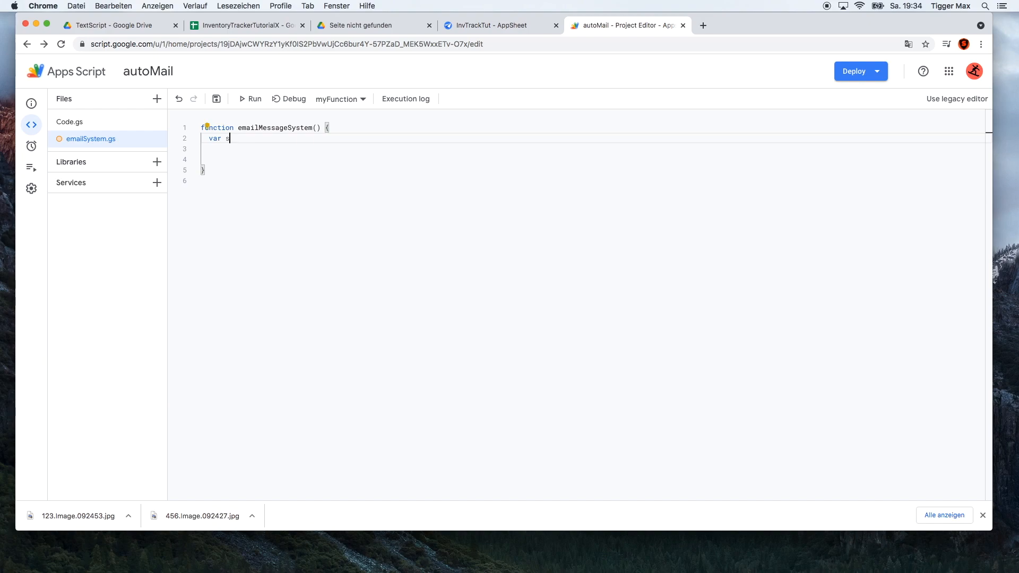
text(p)
text(eradS)
text(heet)
Step: Complete the declaration as var speradSheet1 = SpreadsheetApp.getActiveSpreadsheet(); and start a new line below it
text(1 = Spr)
text(eadsheetApp)
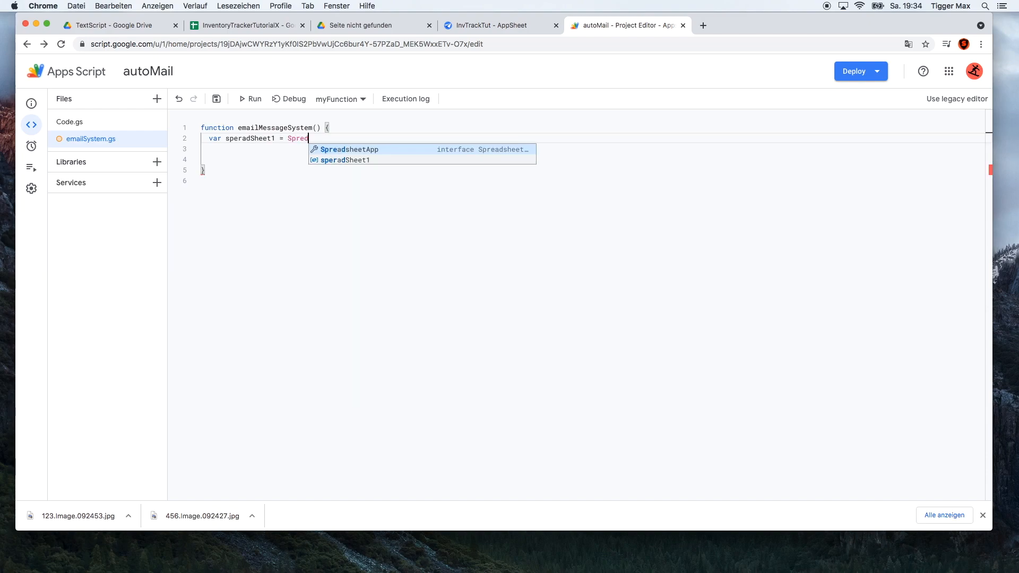
text(.get)
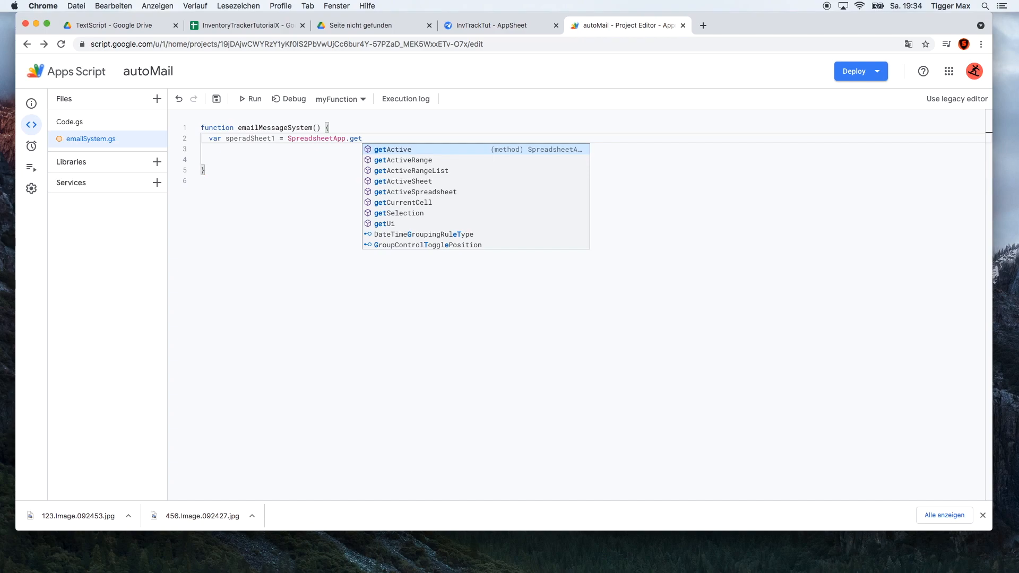
key(Down)
key(Down)
key(Down)
key(Down)
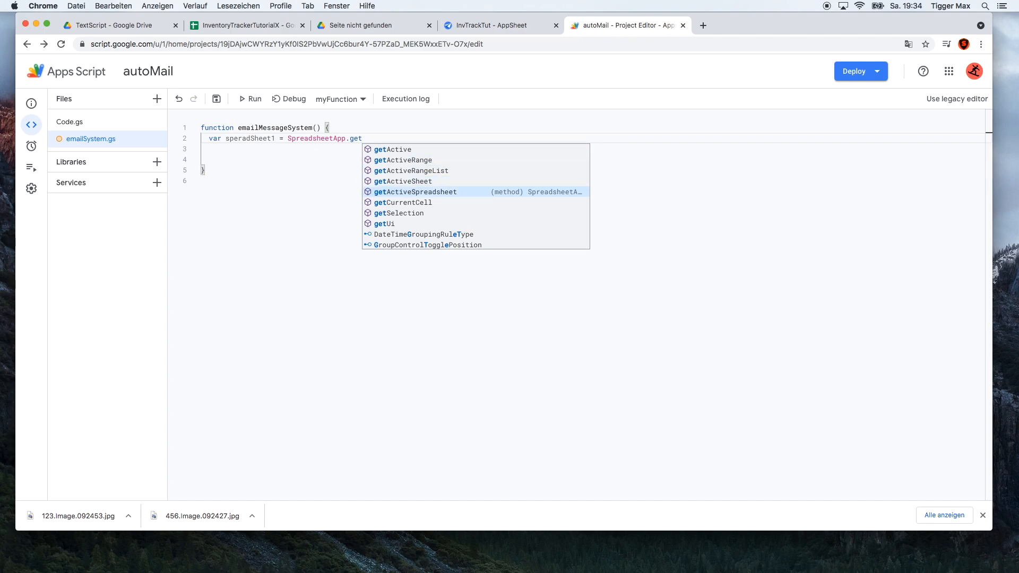
key(Return)
text(();)
key(Return)
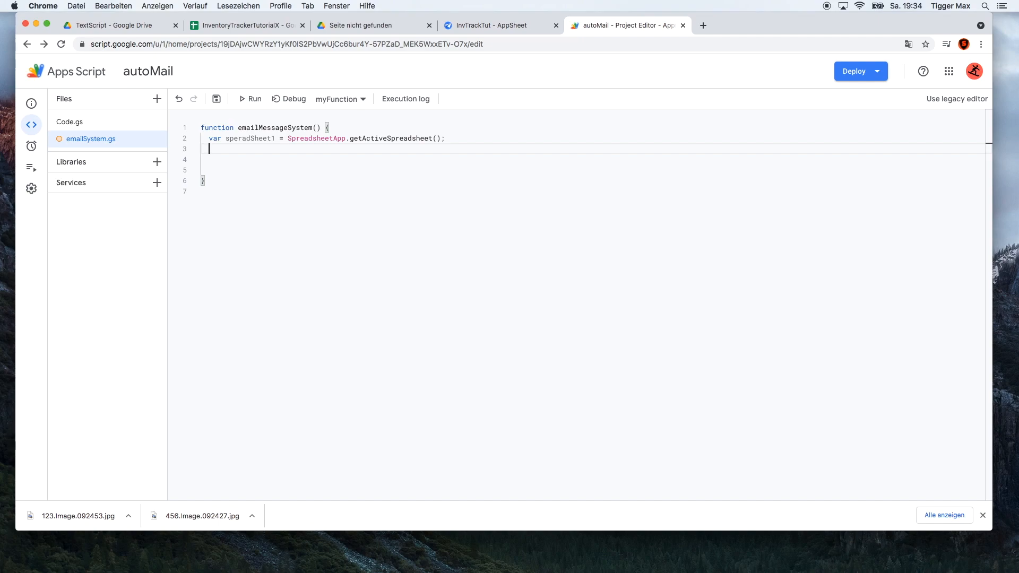
Step: Declare the variable emailMessageSystem as speradSheet1.getSheetByName("Items") on line 3
text(var email)
key(Return)
text(= spe)
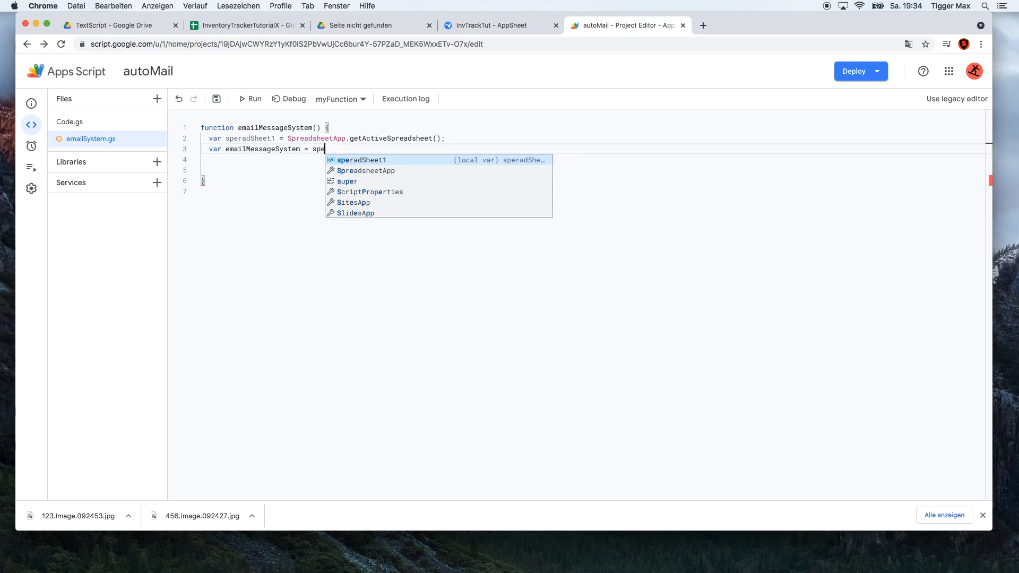
key(Return)
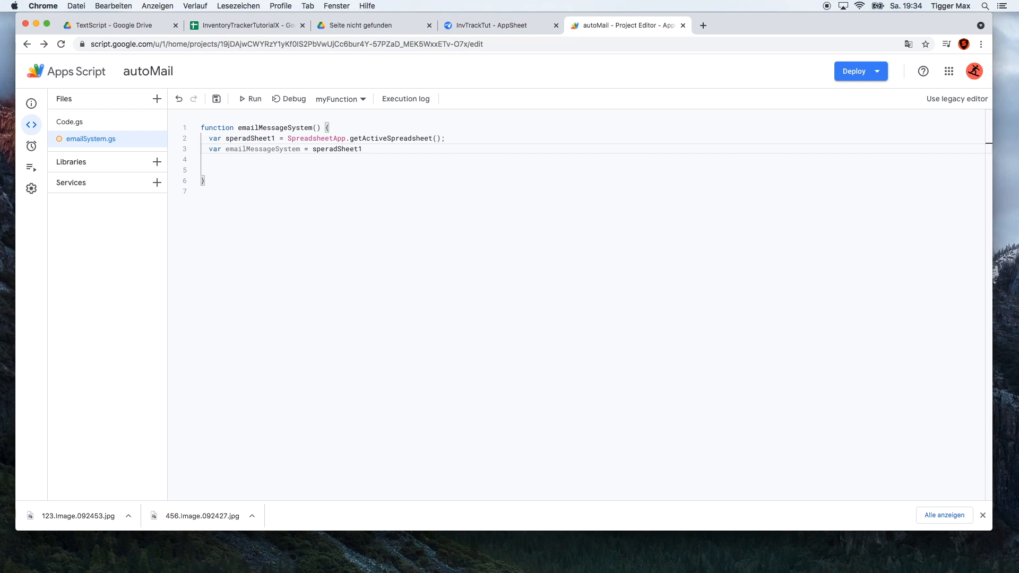
text(.getSe)
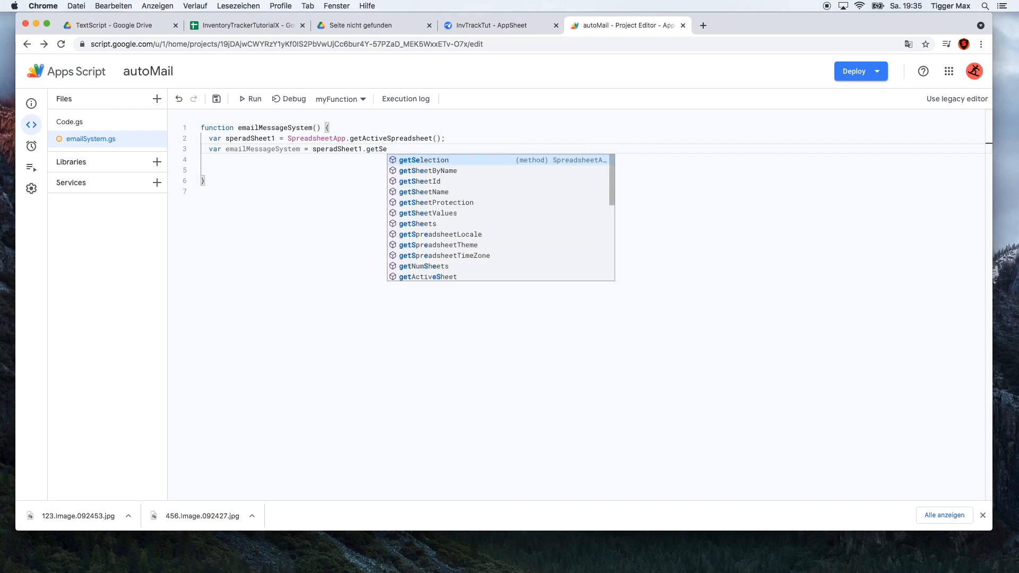
key(Down)
key(Return)
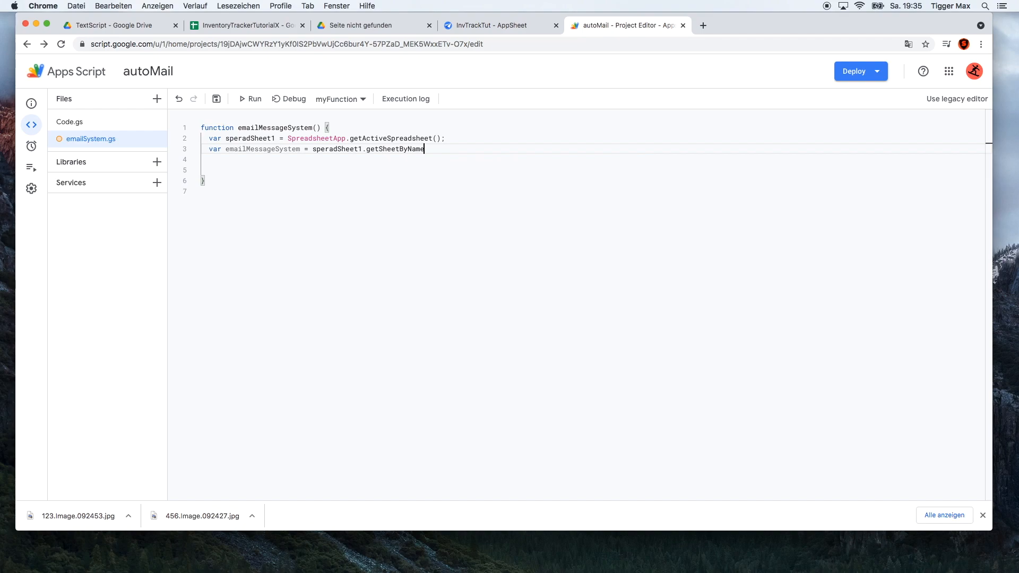
text(()
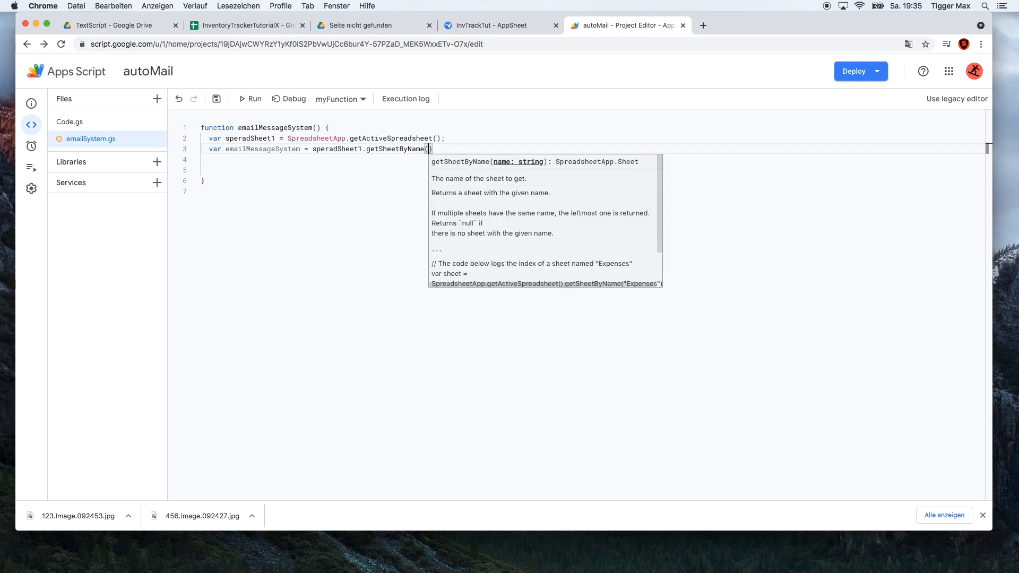
text(")
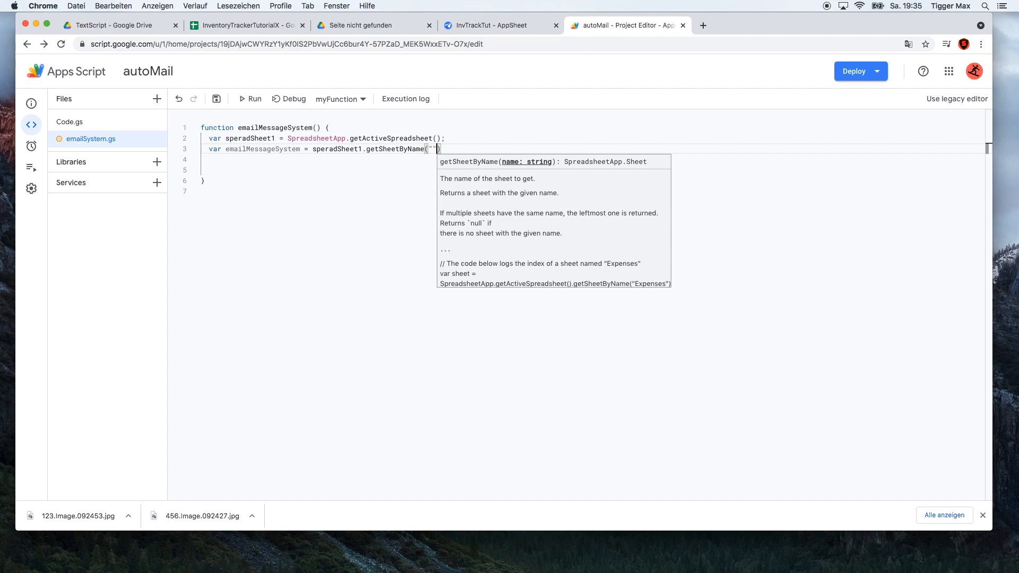
key(Left)
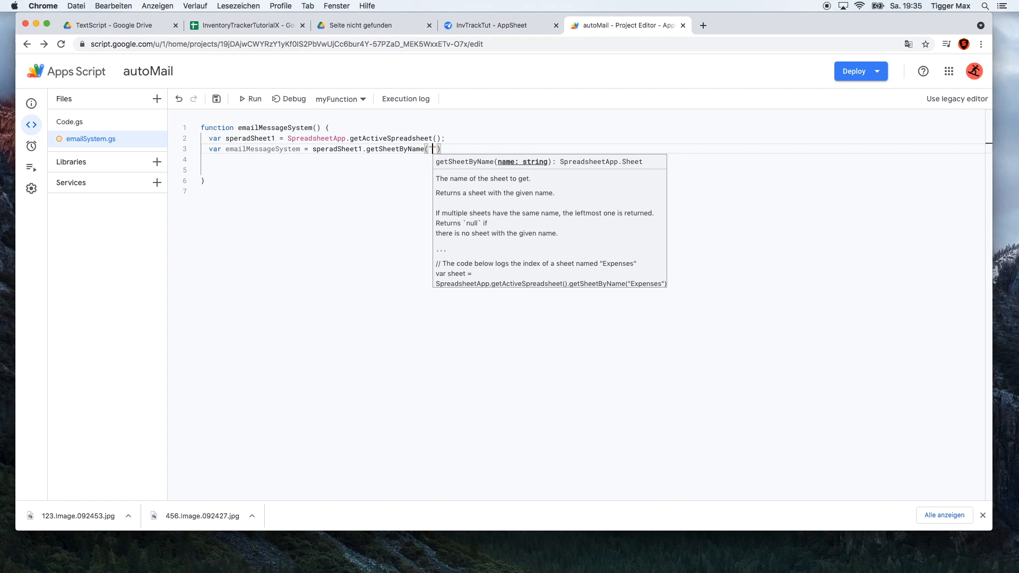
text(Items)
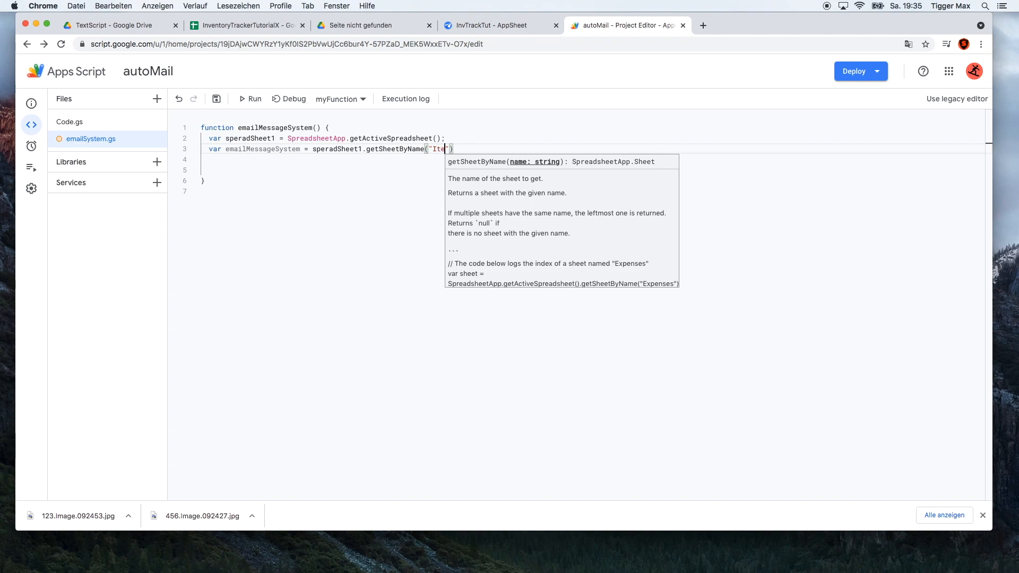
key(Right)
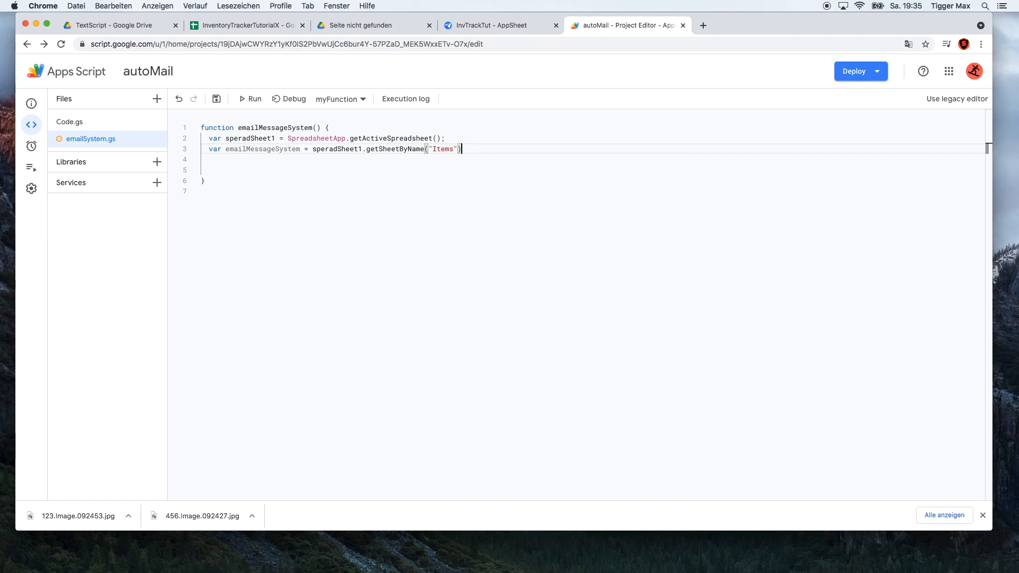
Step: Extend the emailMessageSystem declaration on line 3 with .getRange().getValue(); after getSheetByName("Items")
text(.get)
text(Range)
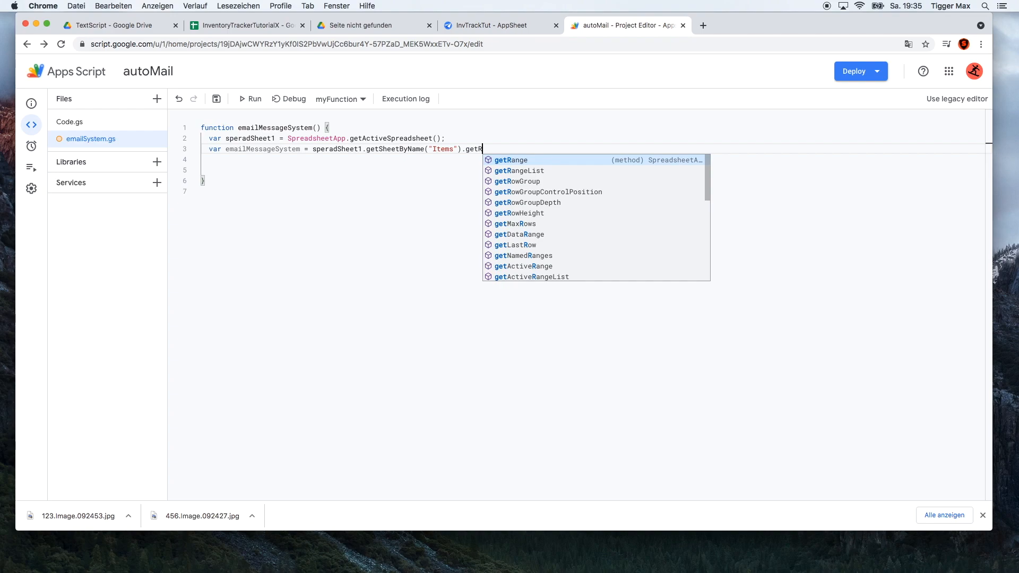
key(Escape)
text(())
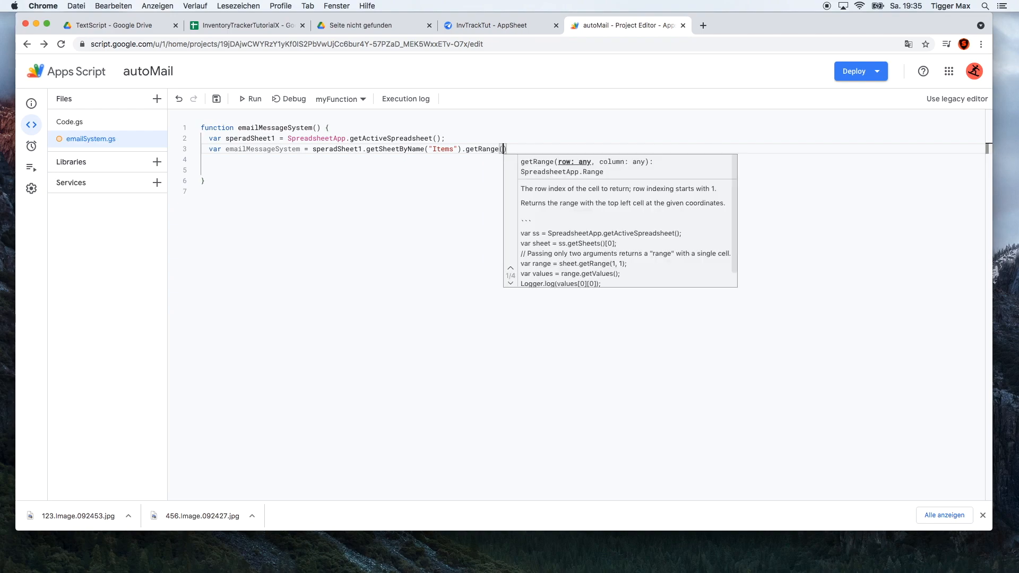
text(.get)
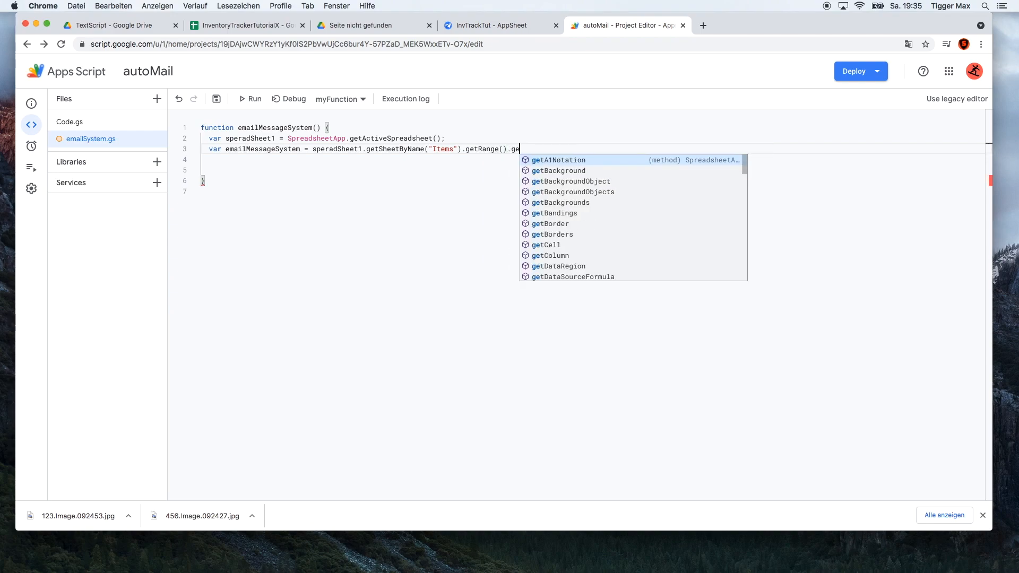
text(Va)
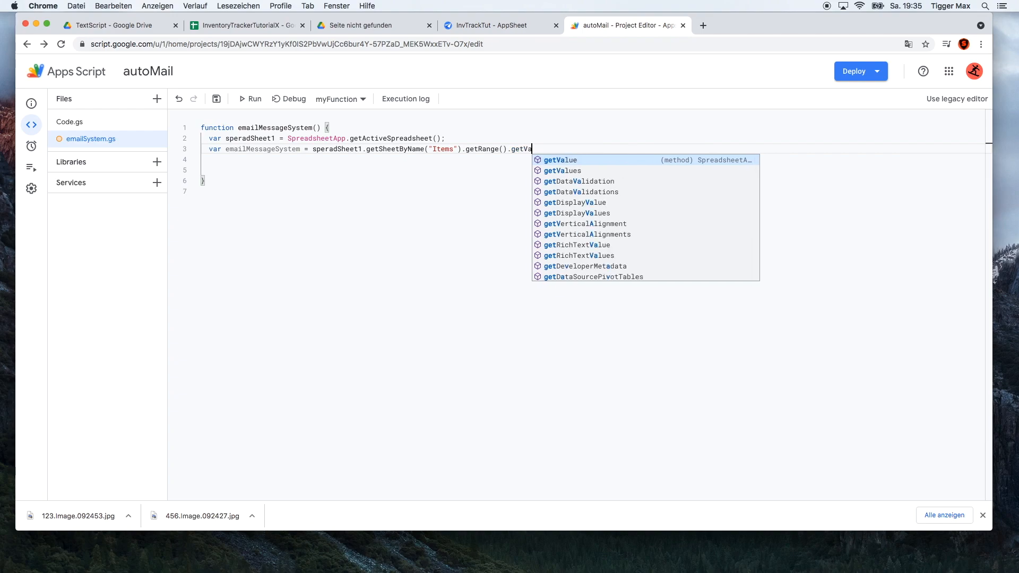
key(Return)
text(())
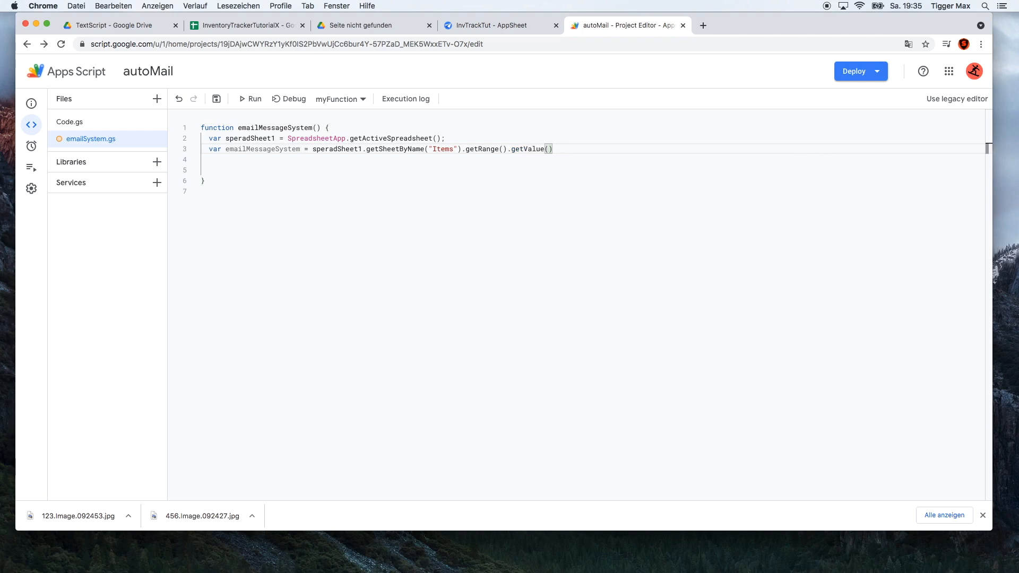
text(;)
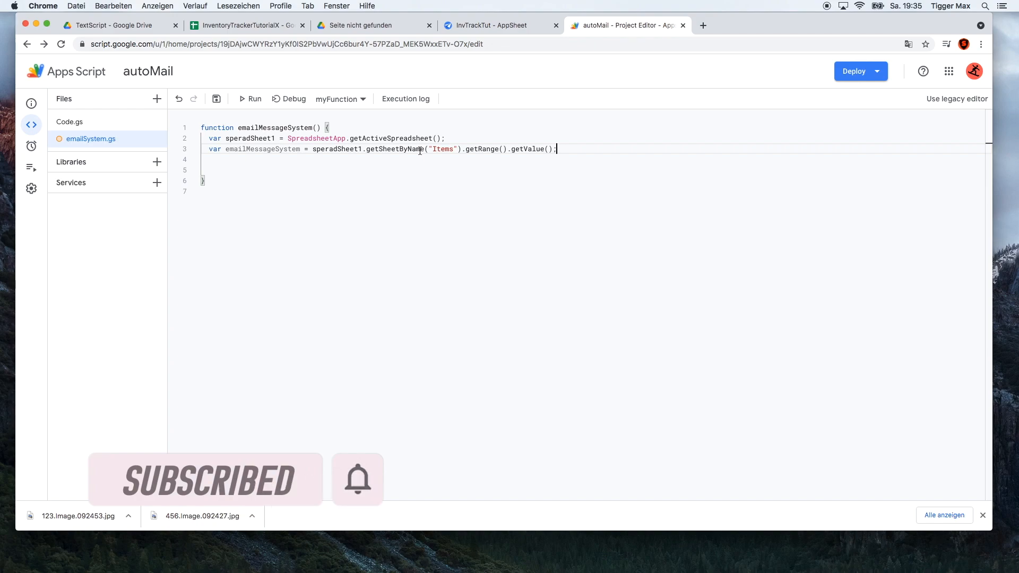
Step: Check the email cell's position in the eMailTracker sheet and enter 2,2 as the arguments of getValue on line 3 of the script
click(224, 27)
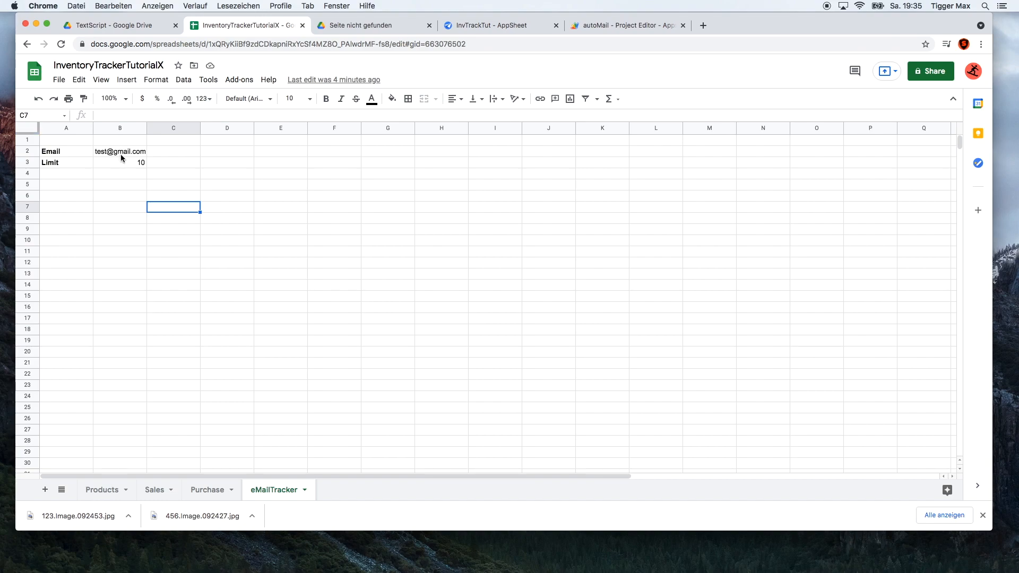
mouse_move(122, 153)
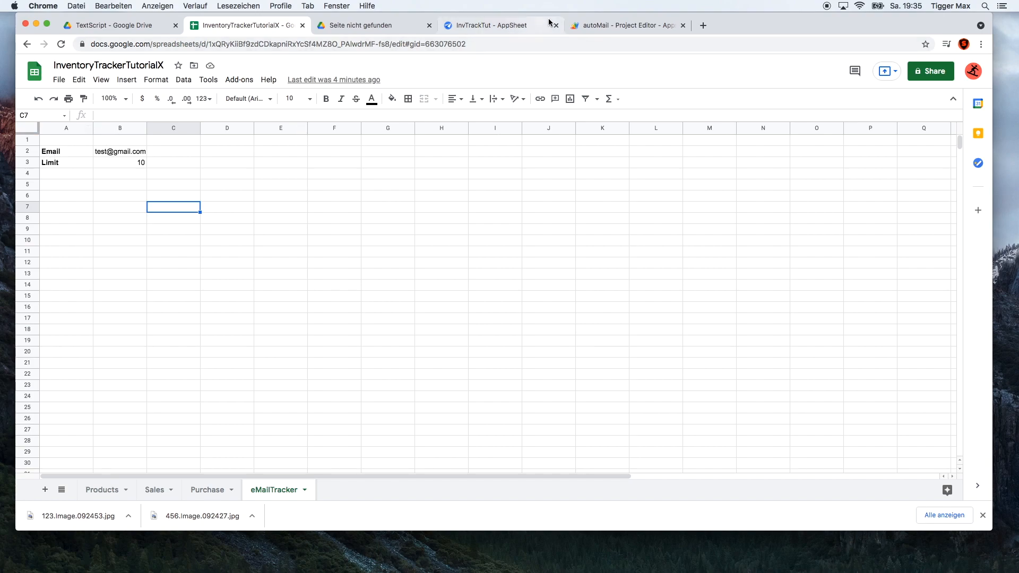
click(594, 25)
click(548, 149)
click(548, 150)
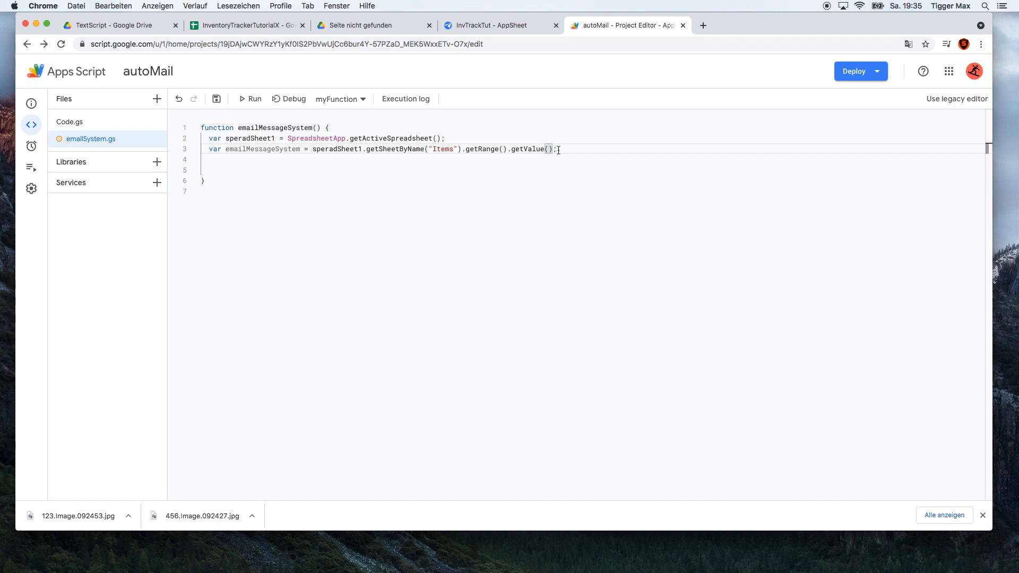
text(2,2)
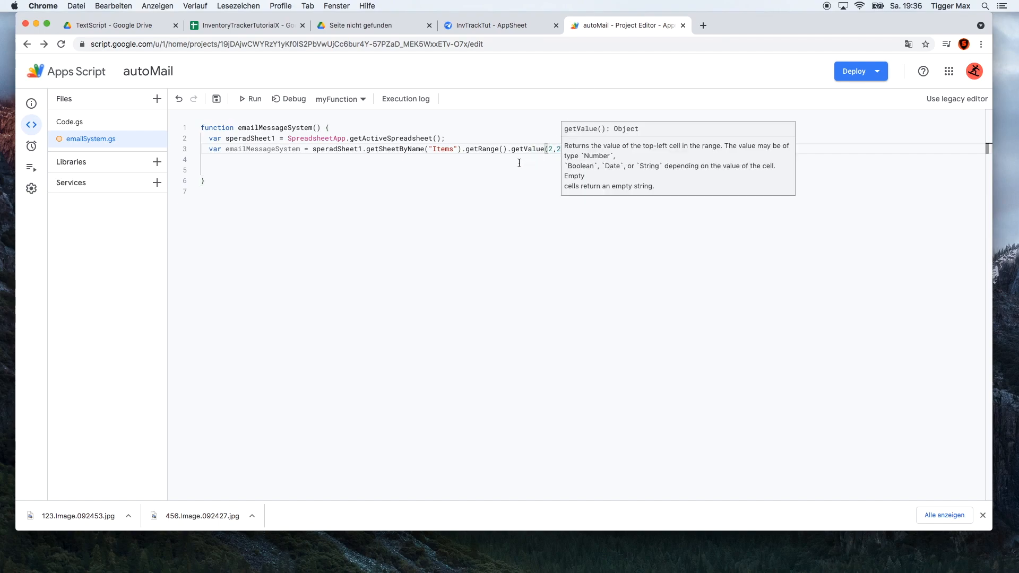
key(End)
text(;)
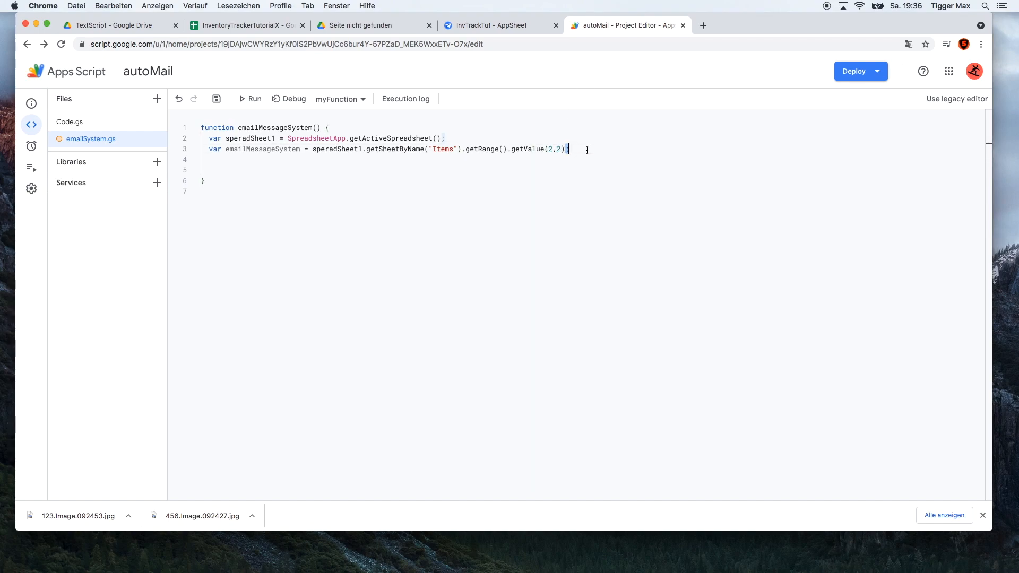
Step: Check the email and limit cells in the eMailTracker sheet, and start line 4 of the script with var underStock = speradSheet1
click(236, 32)
click(113, 152)
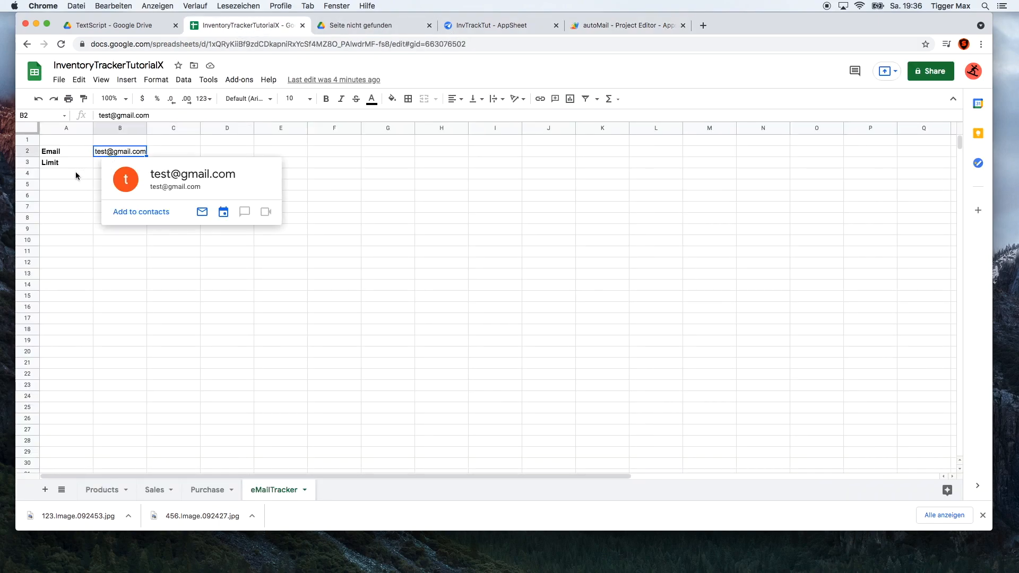
click(48, 172)
click(132, 165)
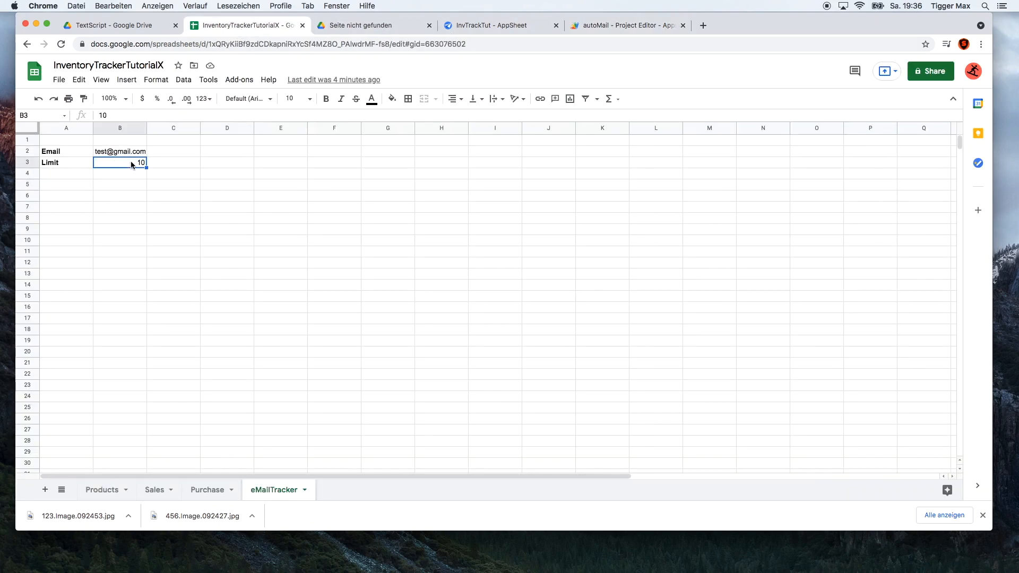
click(597, 24)
click(231, 162)
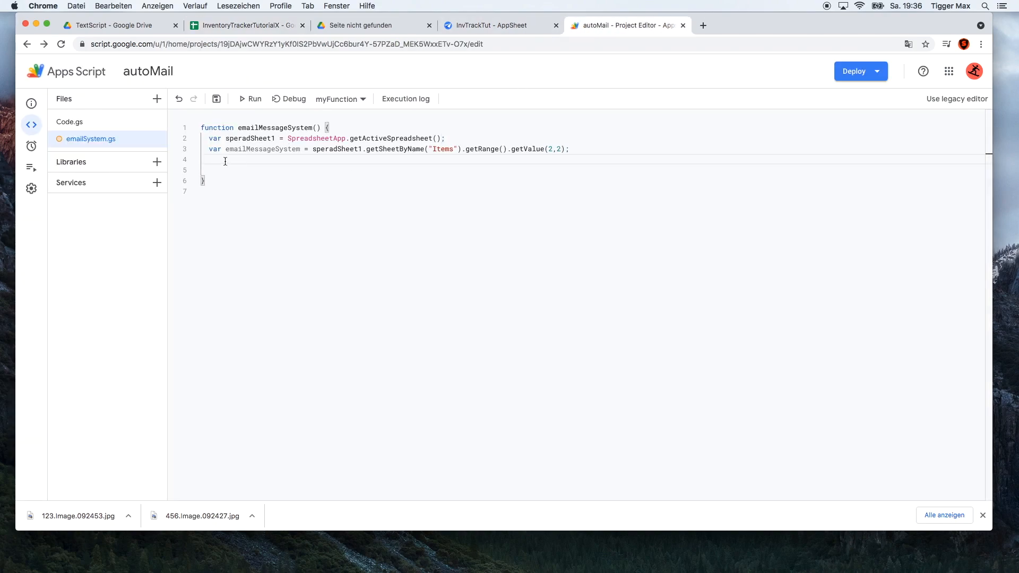
text(var underStock = spr)
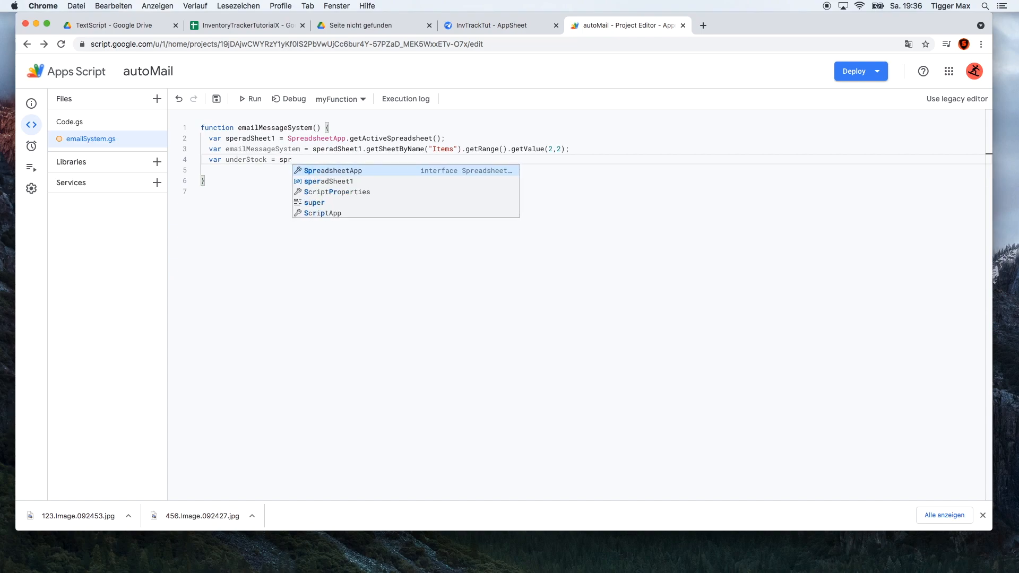
key(Down)
key(Return)
text(.)
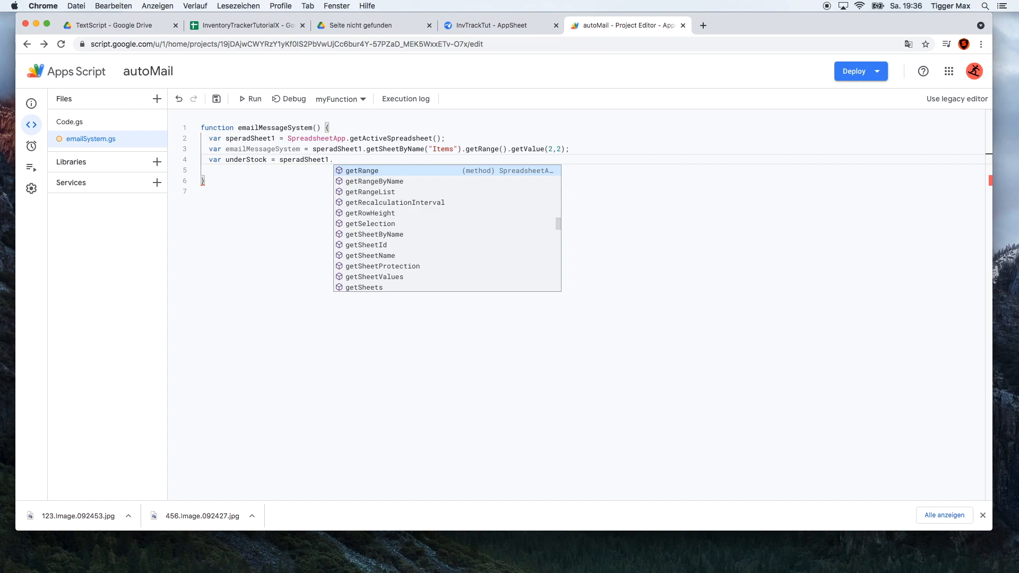
Step: Continue the underStock declaration with getSheetByName("Itmes").getRange(3,2)
text(getSh)
key(Return)
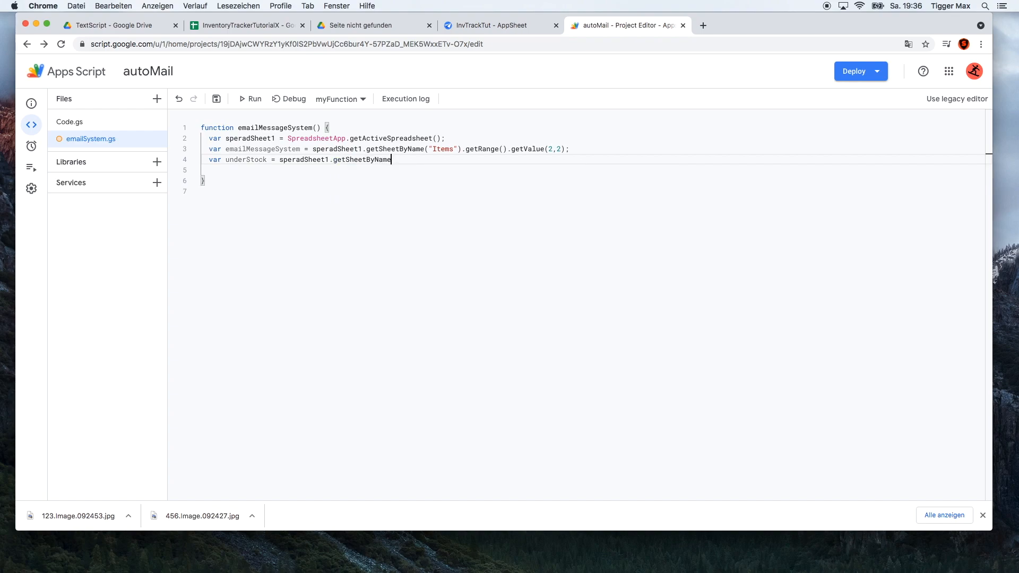
text(()
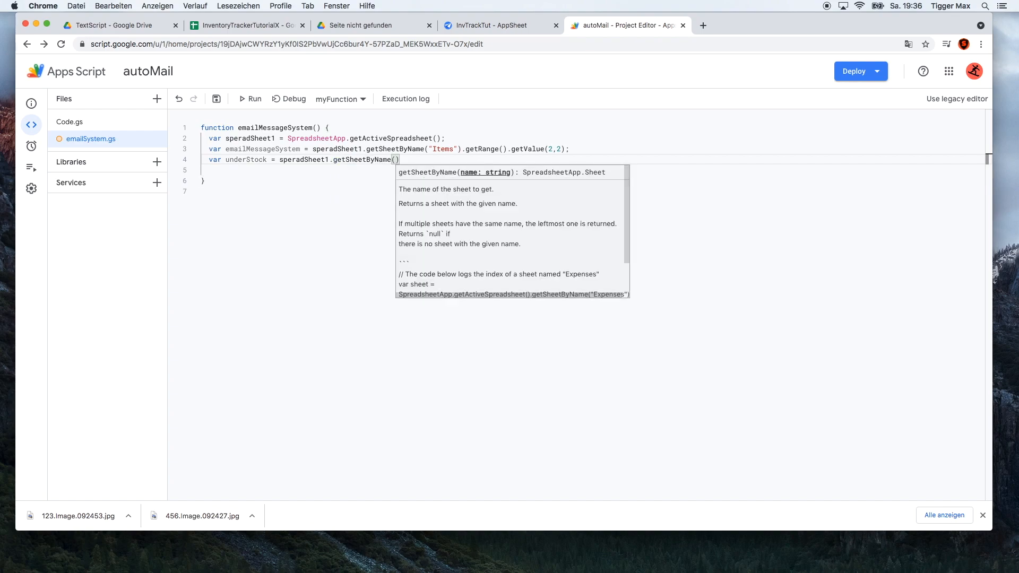
text("Itmes)
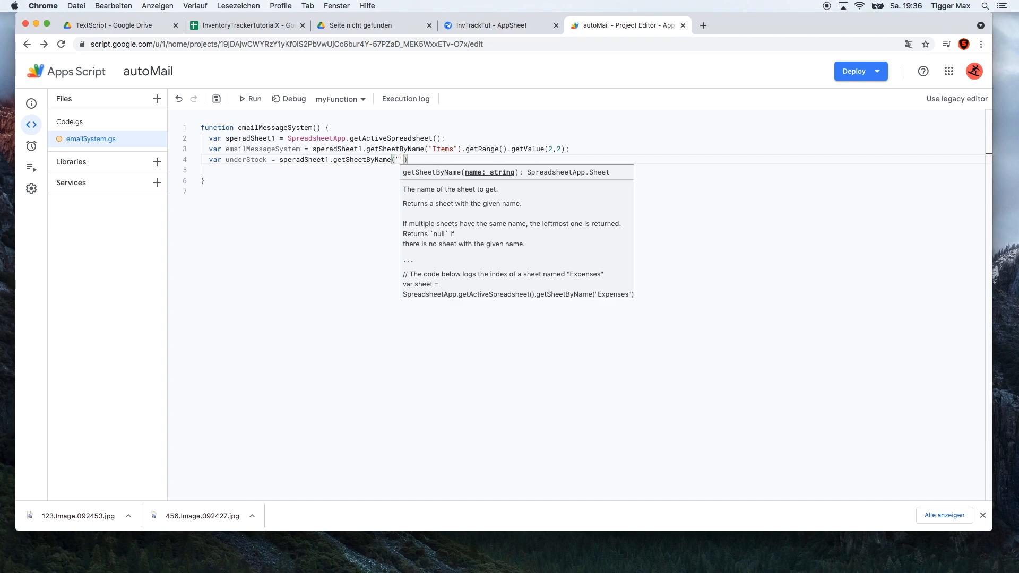
key(End)
text(.get)
key(Return)
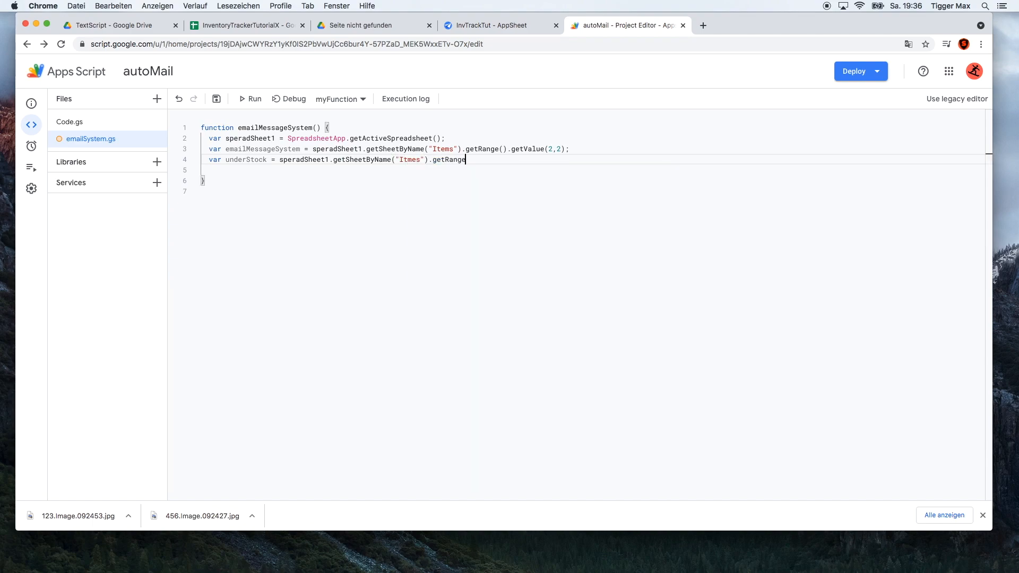
text(()
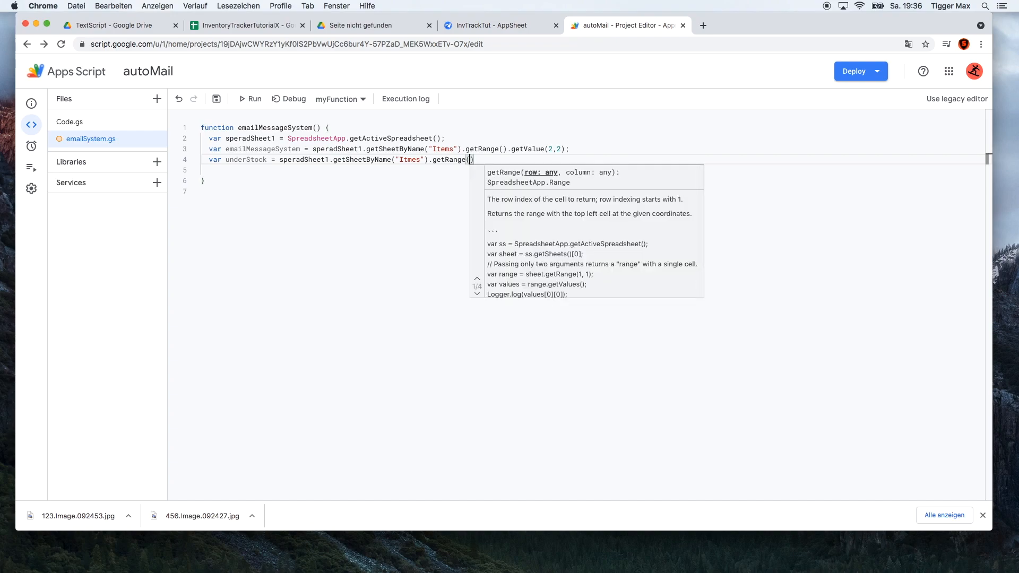
text(3,2)
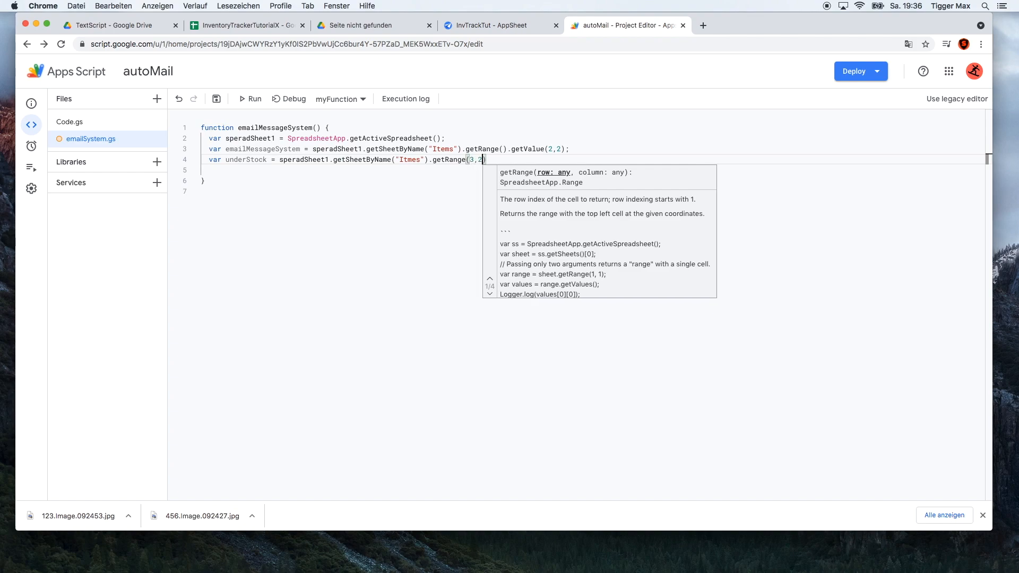
Step: Verify the limit cell's position in the spreadsheet, complete the underStock line with .getValue(); and add new lines below it
click(247, 26)
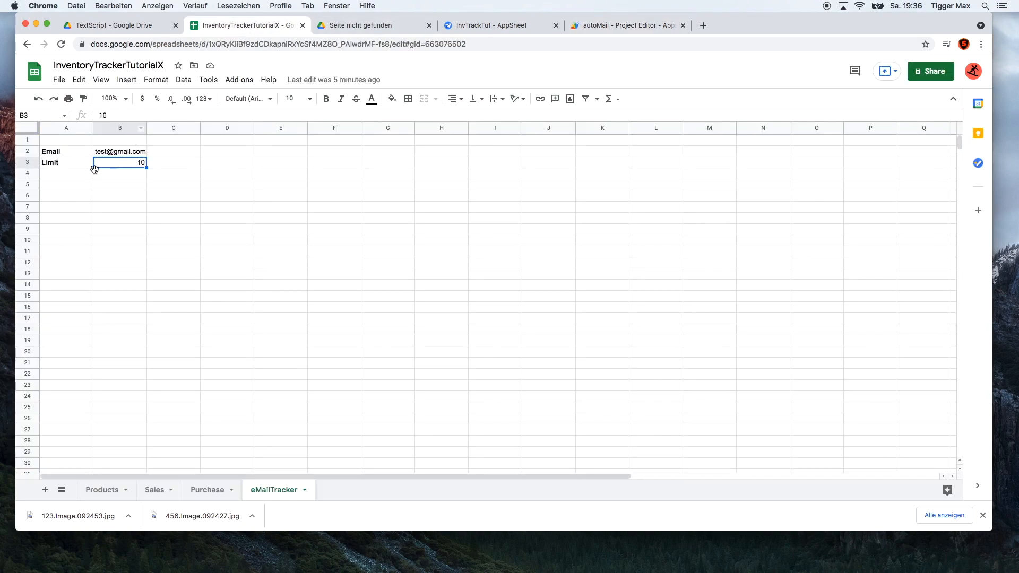
click(610, 27)
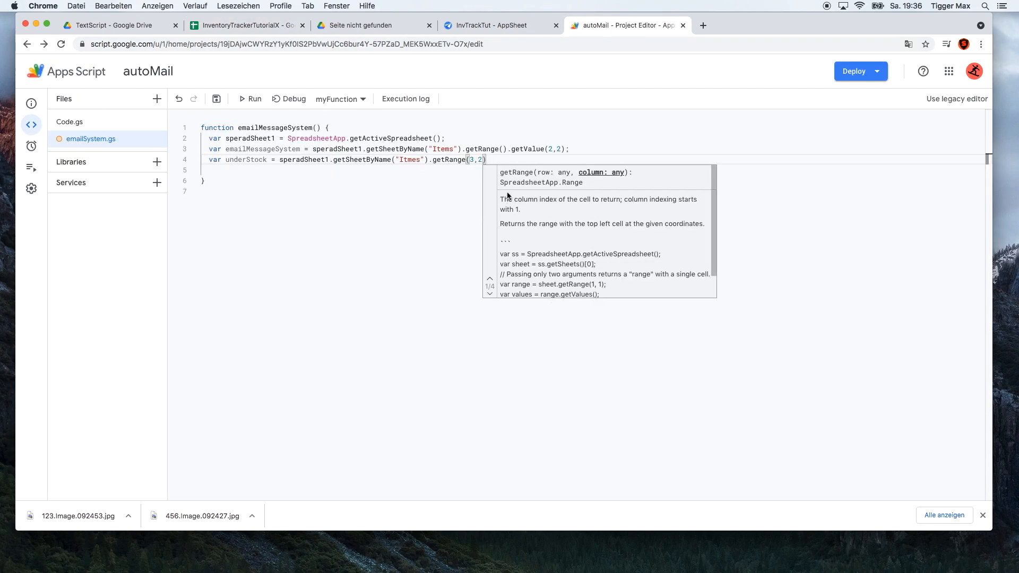
click(498, 159)
text(.get)
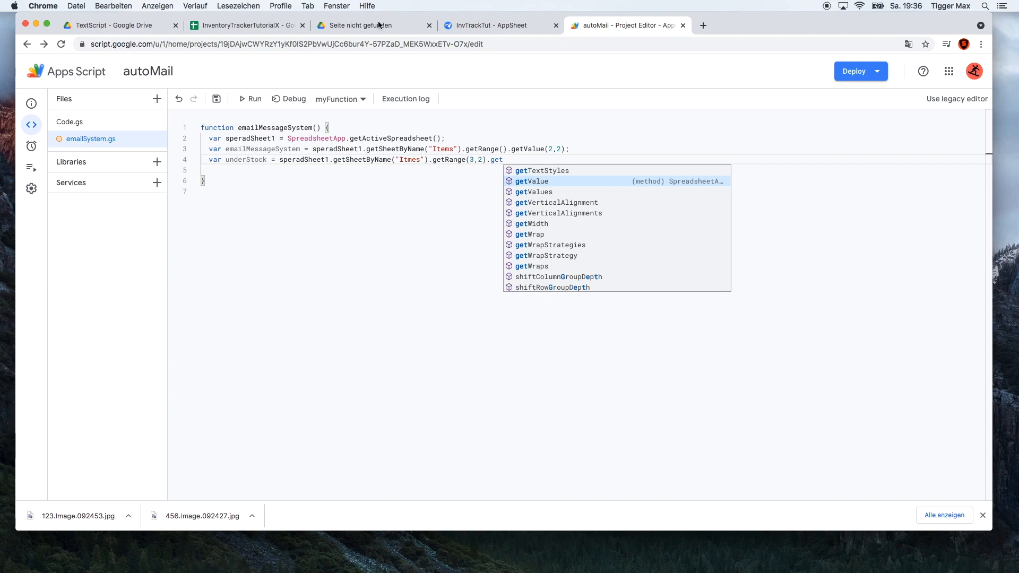
click(244, 25)
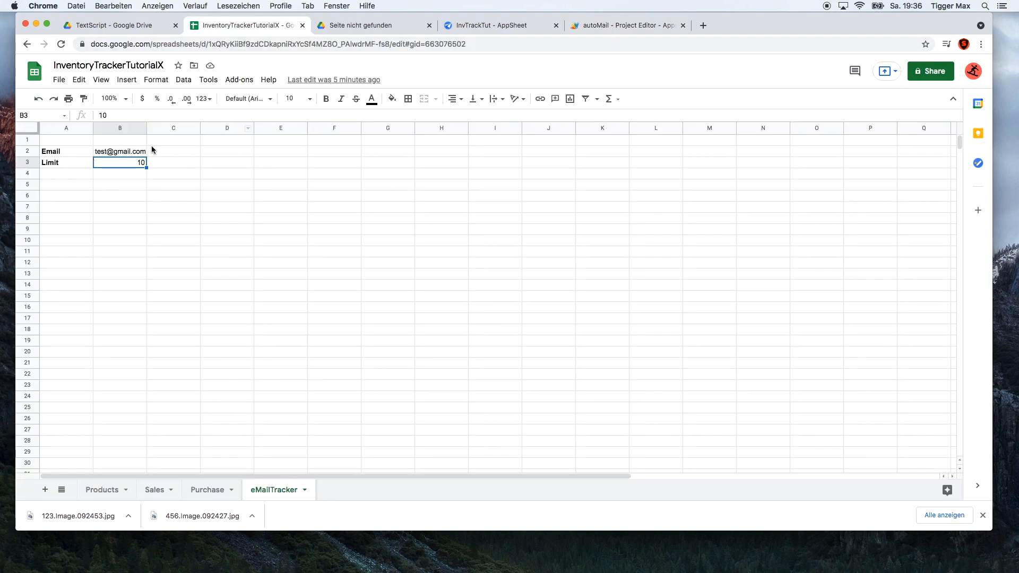
click(580, 25)
key(ctrl+space)
key(Return)
text(();)
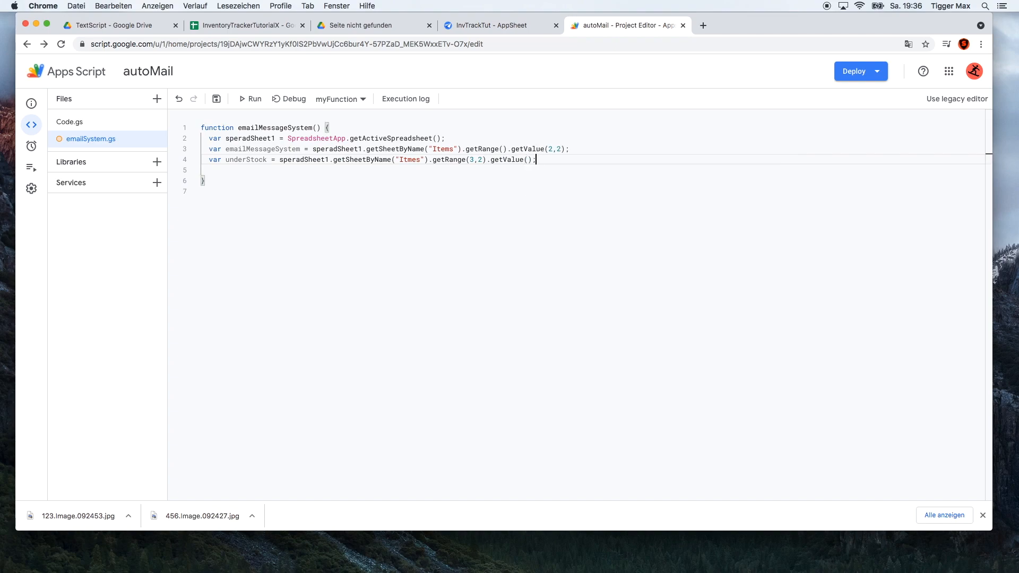
key(Return)
key(Return)
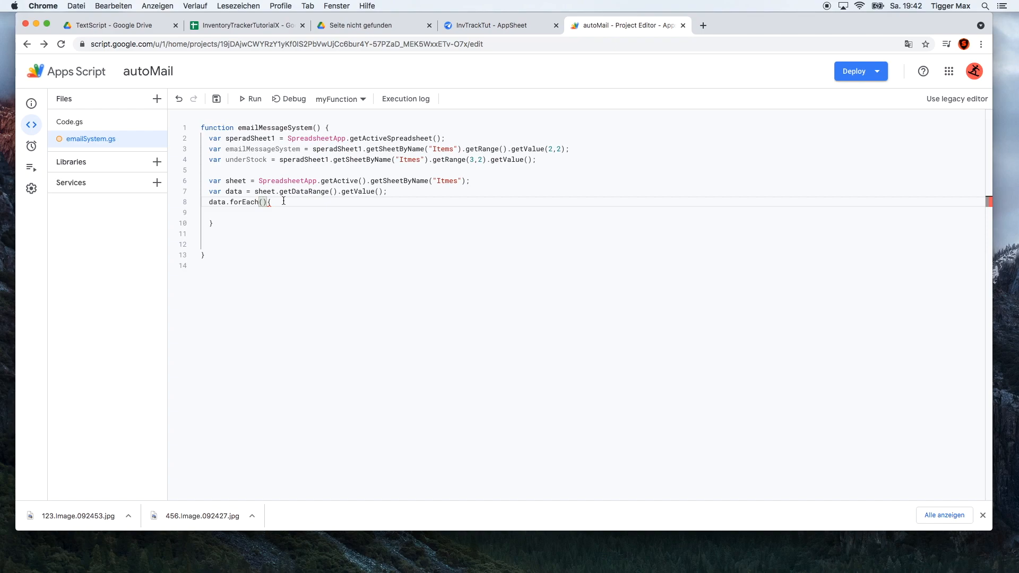
Step: Insert function(row) as the callback of data.forEach on line 8 and move into its body
text(function)
text((row))
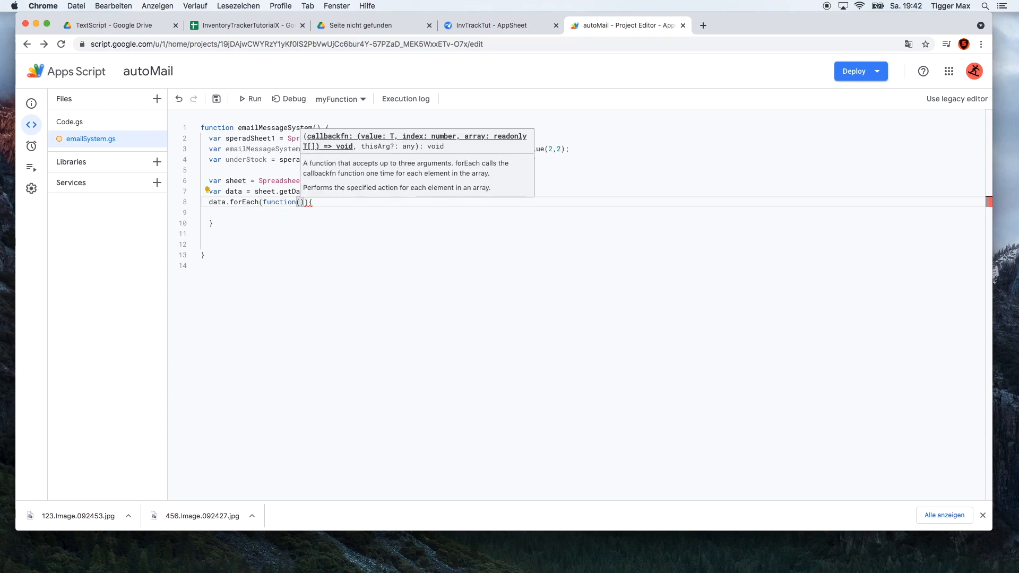
key(BackSpace)
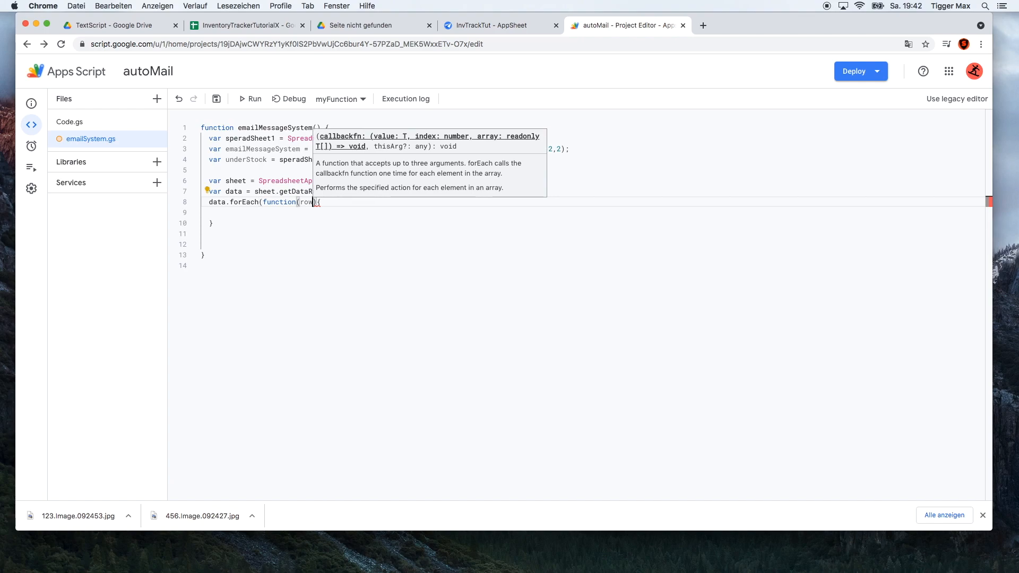
key(Down)
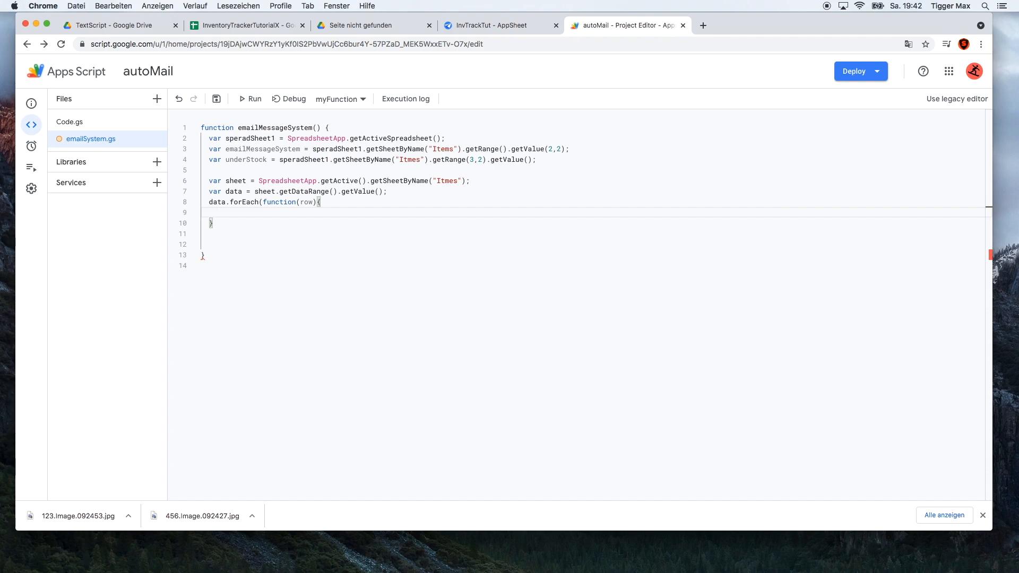
Step: Write the condition if(row[3]<underStock) on line 9 inside the forEach callback
text(if(9)
key(BackSpace)
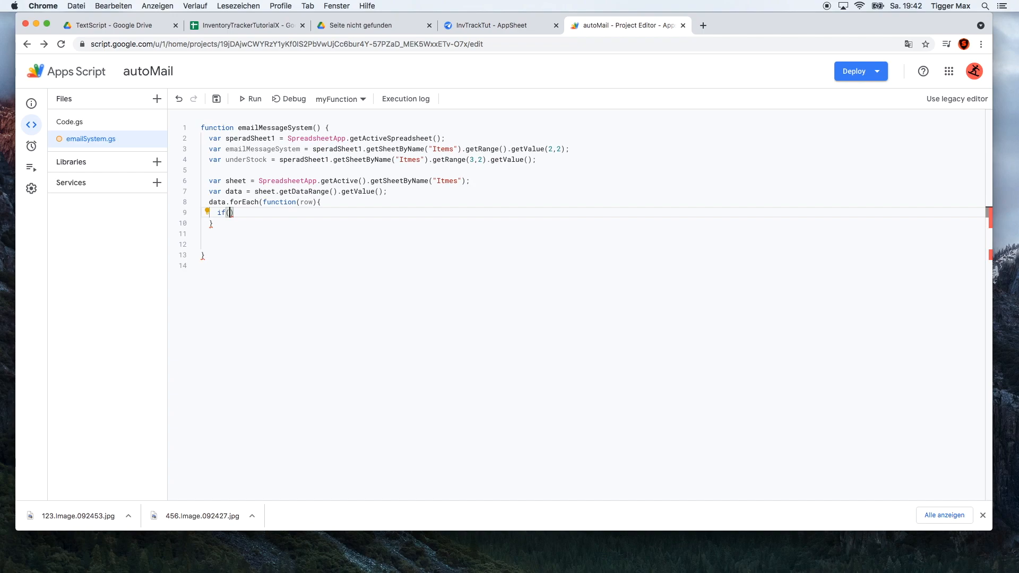
text(row)
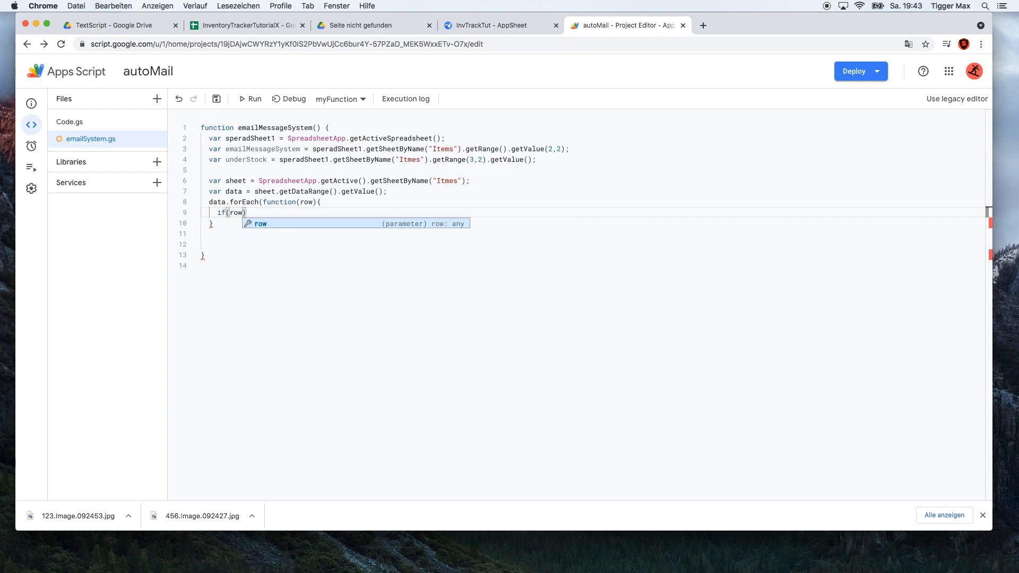
key(BackSpace)
key(Return)
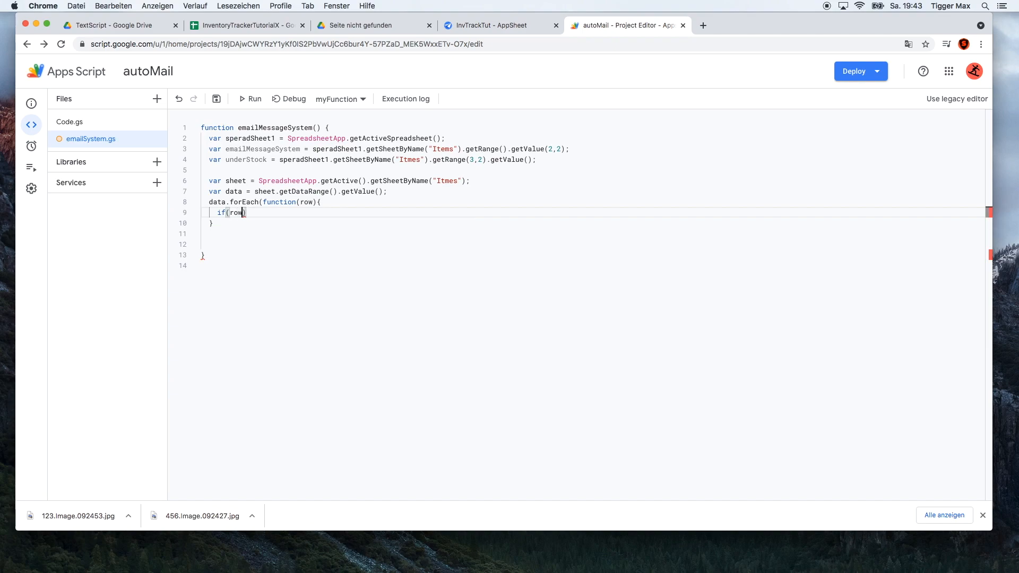
text([)
text(3])
text(<)
text(unders)
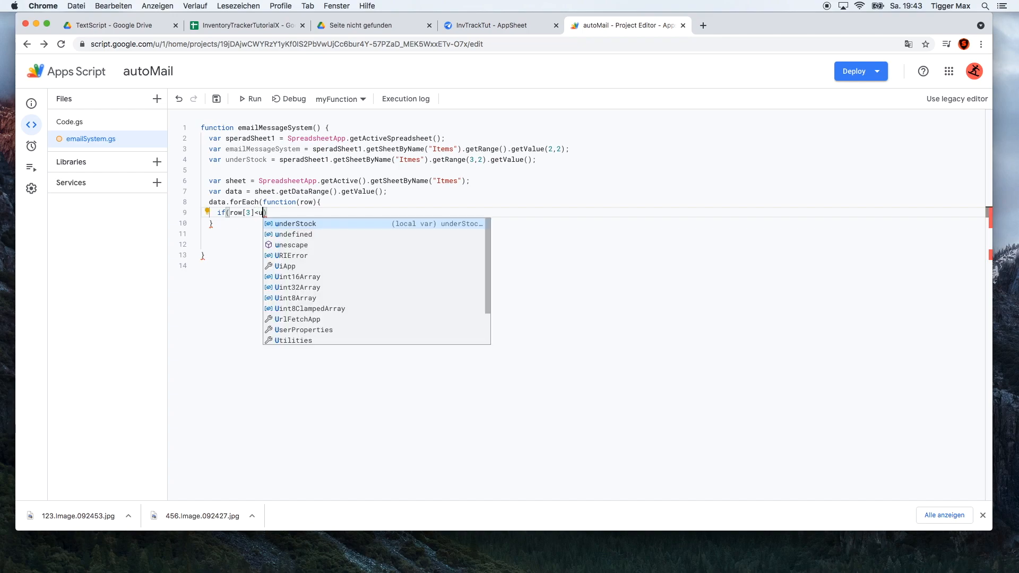
key(Return)
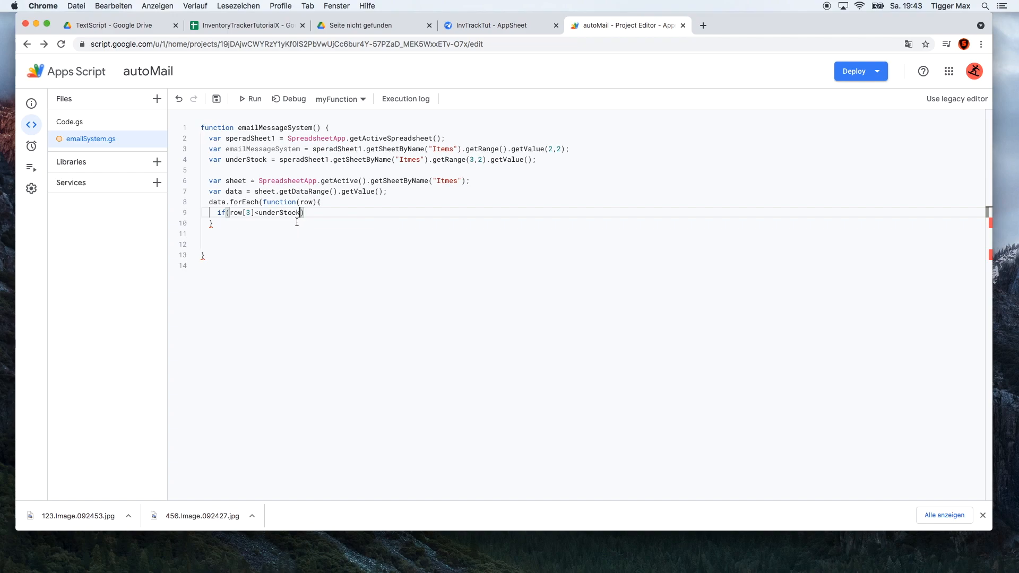
Step: Open a braced body after the underStock condition and add blank lines inside it
click(273, 223)
click(315, 212)
text({)
key(Return)
key(Return)
Step: Start line 10 with the call MailApp.sendEmail(emailSpreadSheet, inside the if block
text(MailApp.)
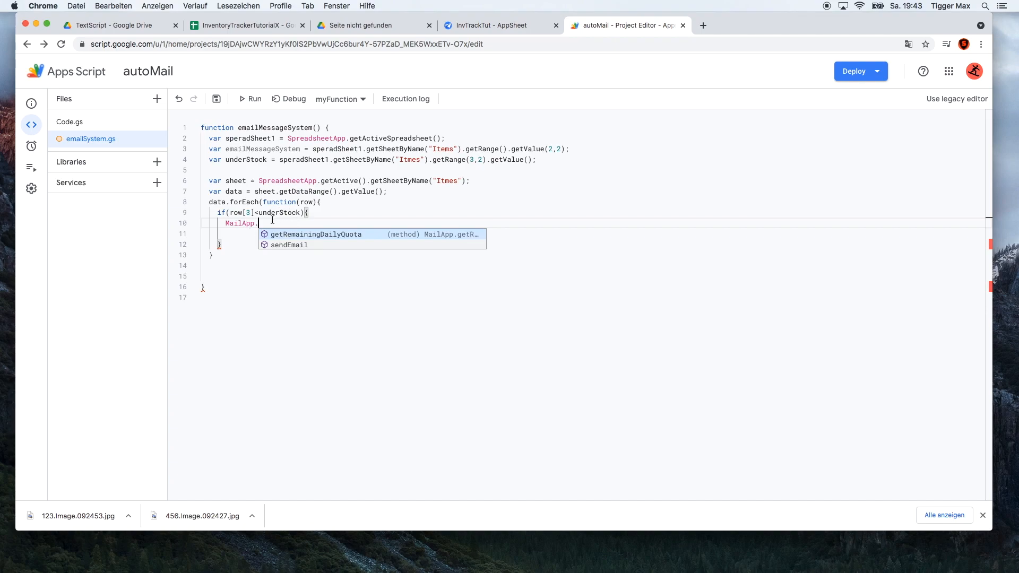
text(se)
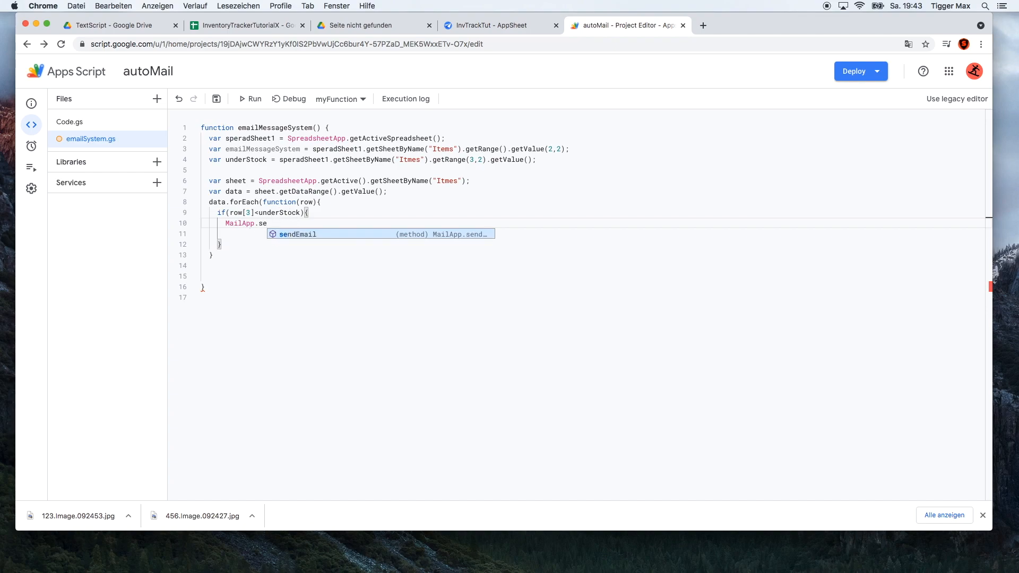
key(Return)
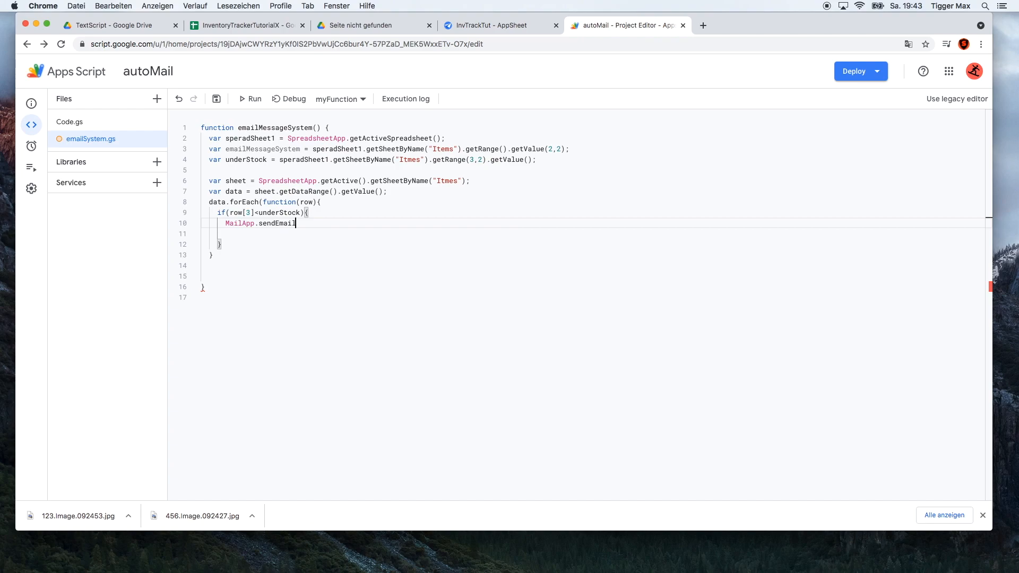
text((emai)
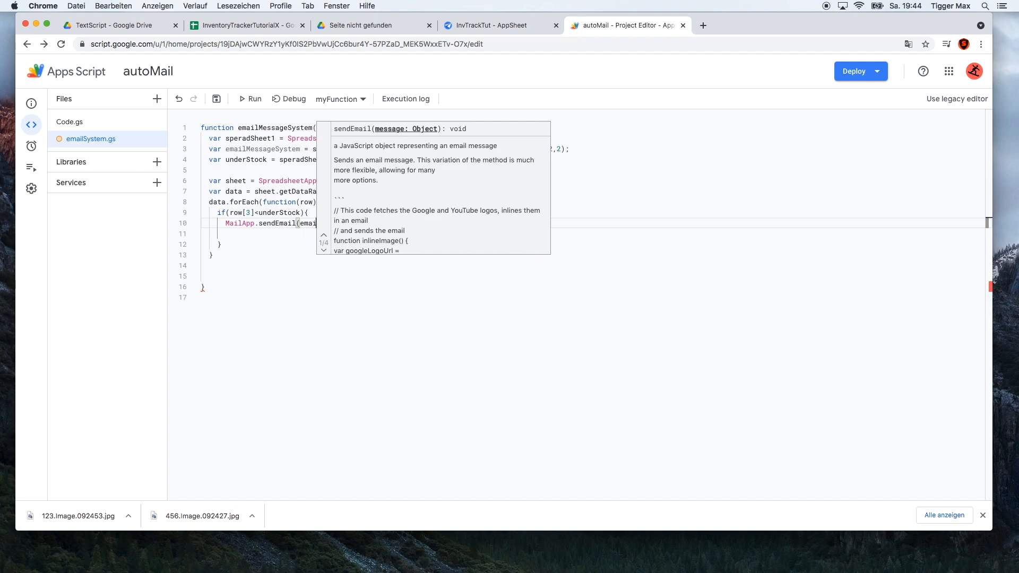
text(lSp)
text(a)
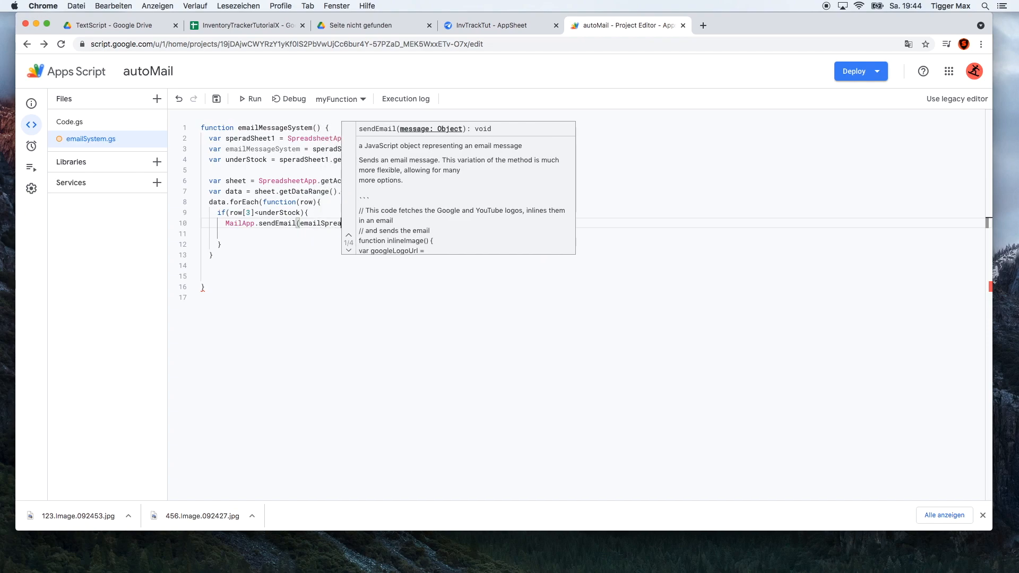
text(dSheet,)
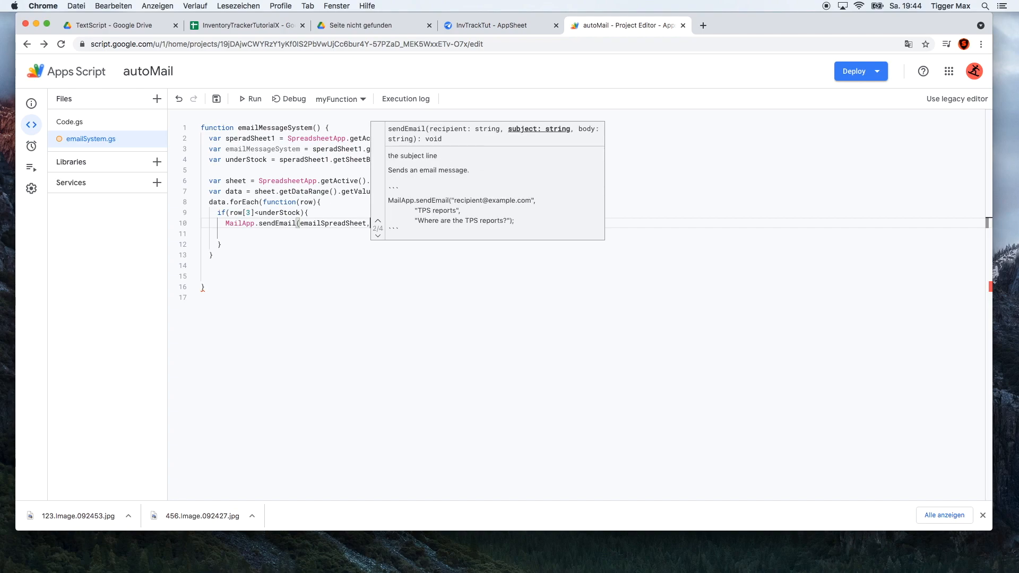
Step: Enter the subject string "Storage Alert Low Amount of" as the second sendEmail argument and move past its closing quote
text("St)
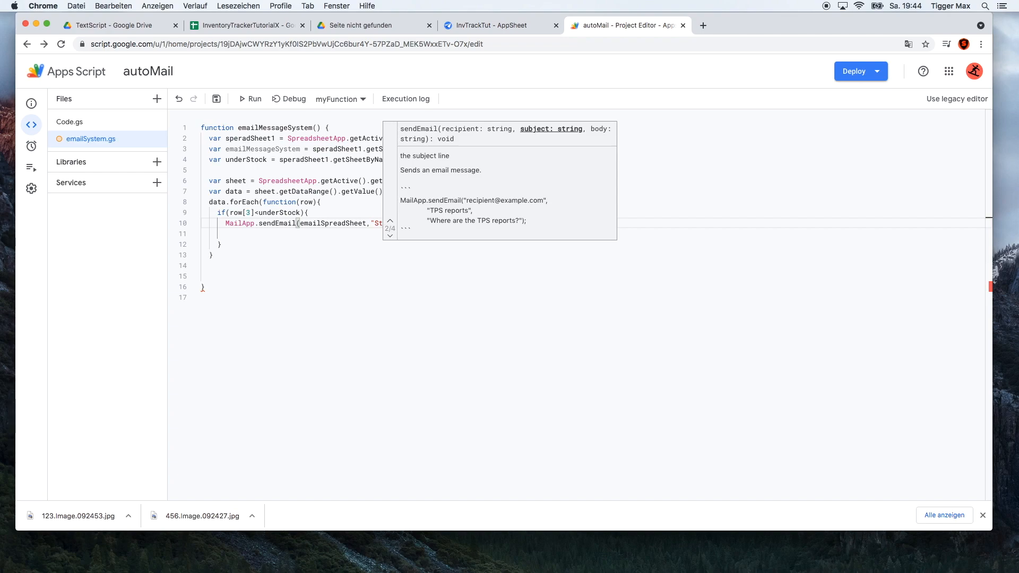
text(ro)
text(ge)
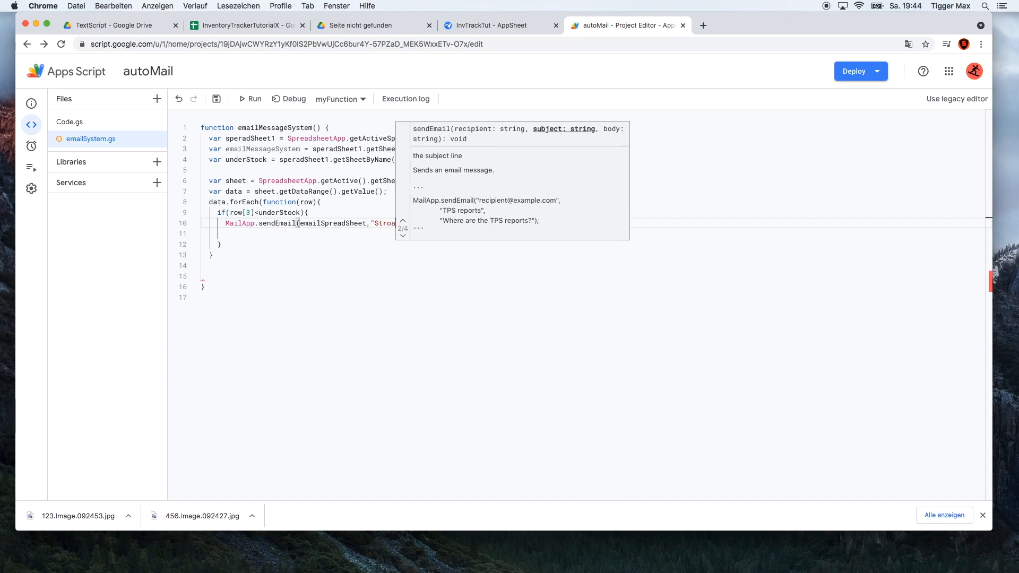
key(BackSpace)
key(BackSpace)
key(BackSpace)
key(BackSpace)
text(orage Altwer)
key(BackSpace)
key(BackSpace)
key(BackSpace)
key(BackSpace)
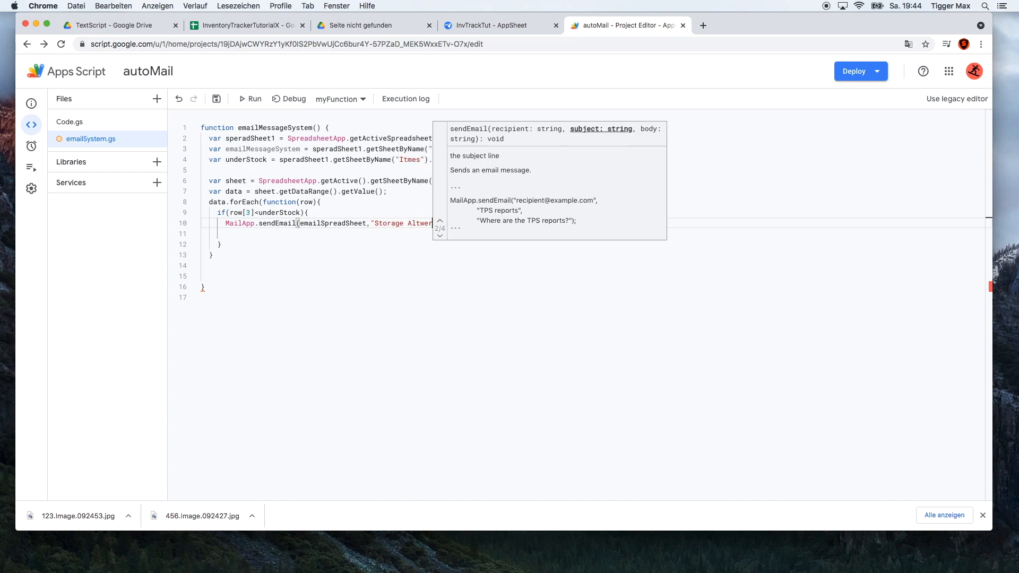
text(ert Low o)
key(BackSpace)
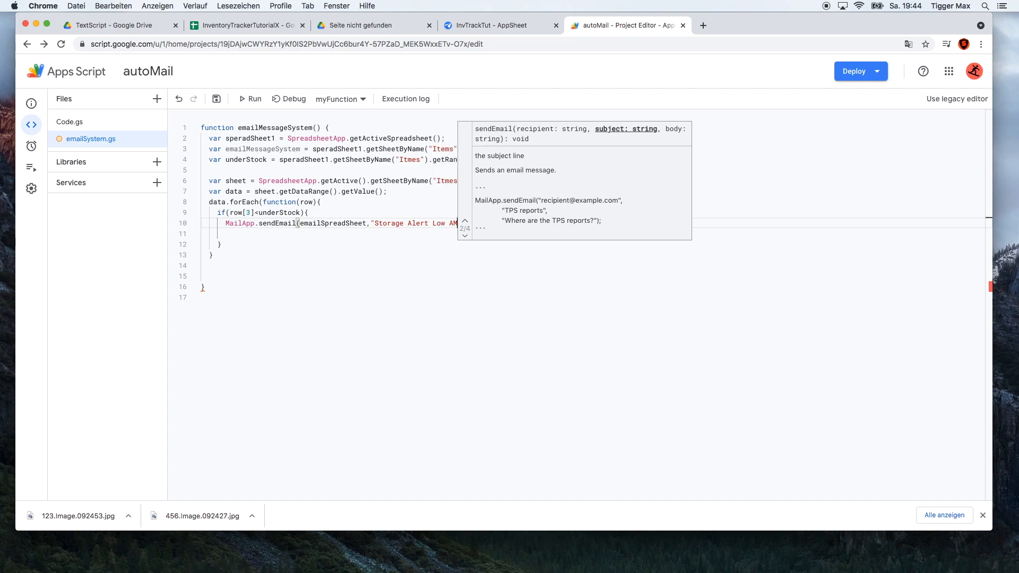
text(Amount of)
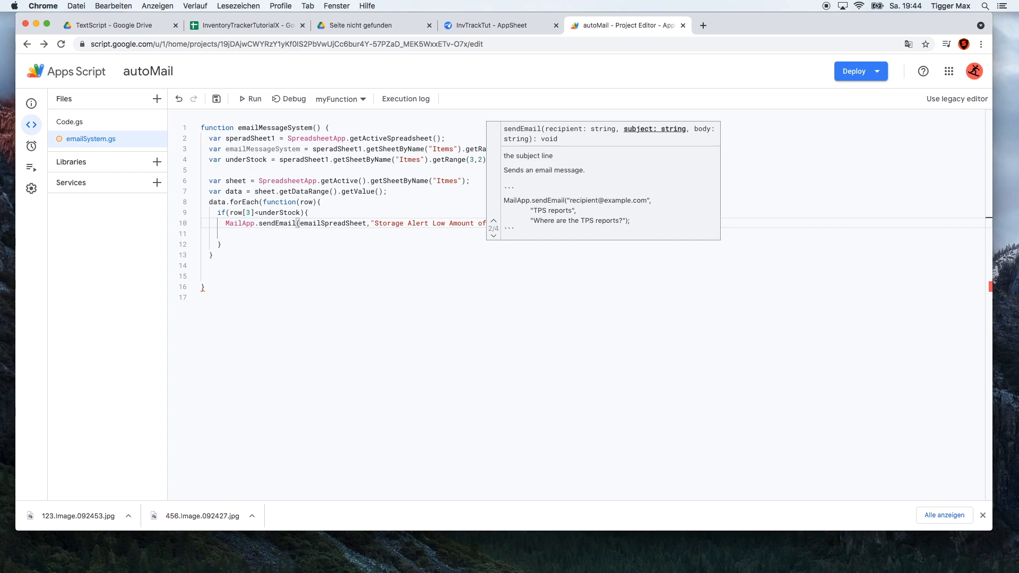
click(478, 240)
click(490, 226)
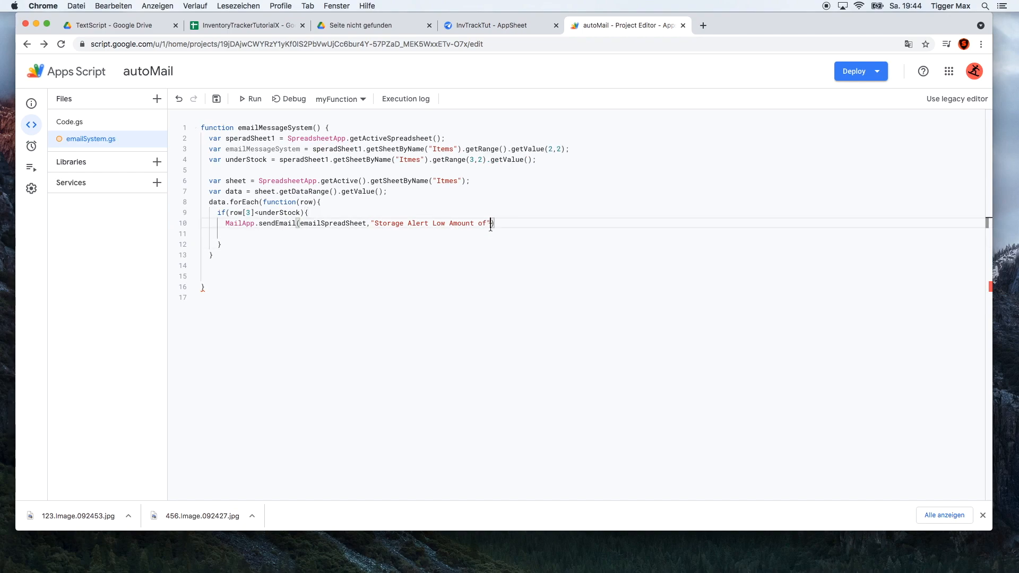
Step: Add row[1] after the subject string in the sendEmail call, followed by a comma
text(,row)
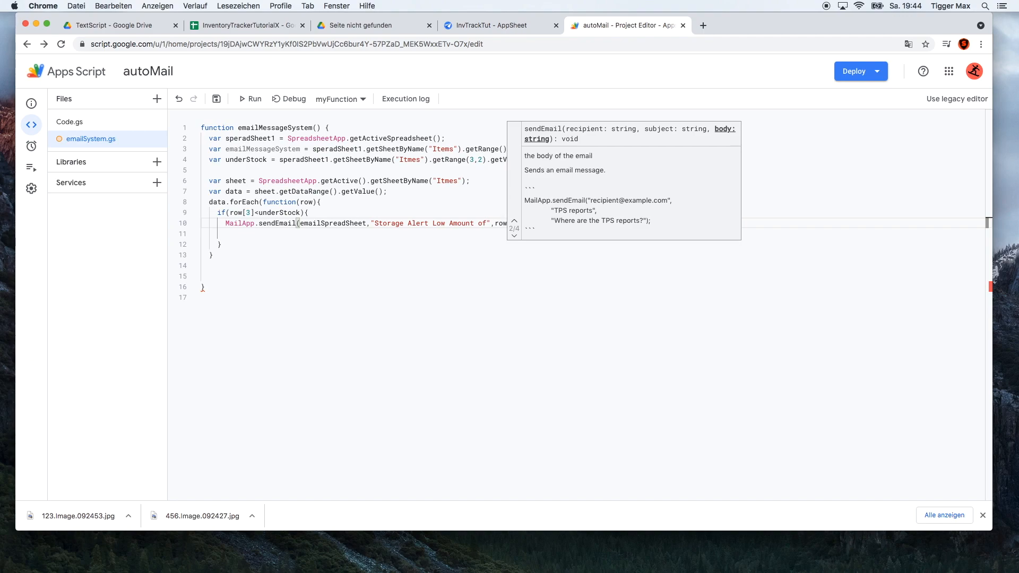
text(,)
key(BackSpace)
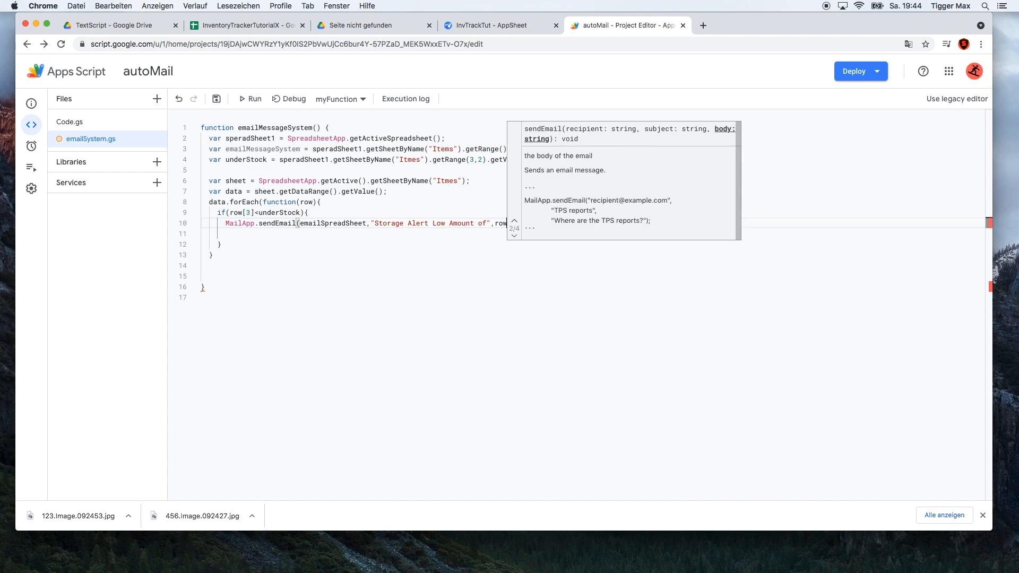
text(|[)
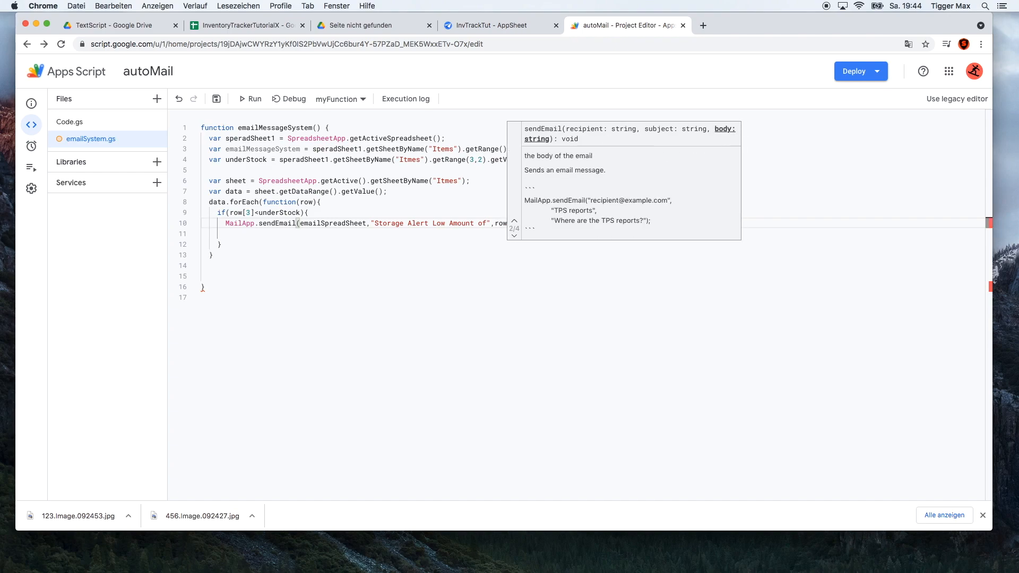
click(461, 252)
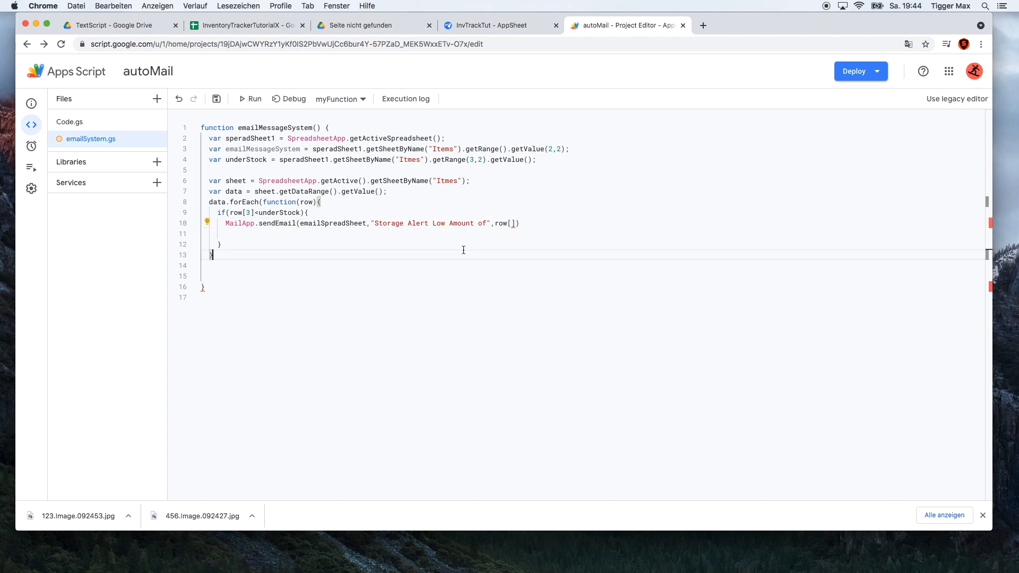
click(515, 223)
click(512, 223)
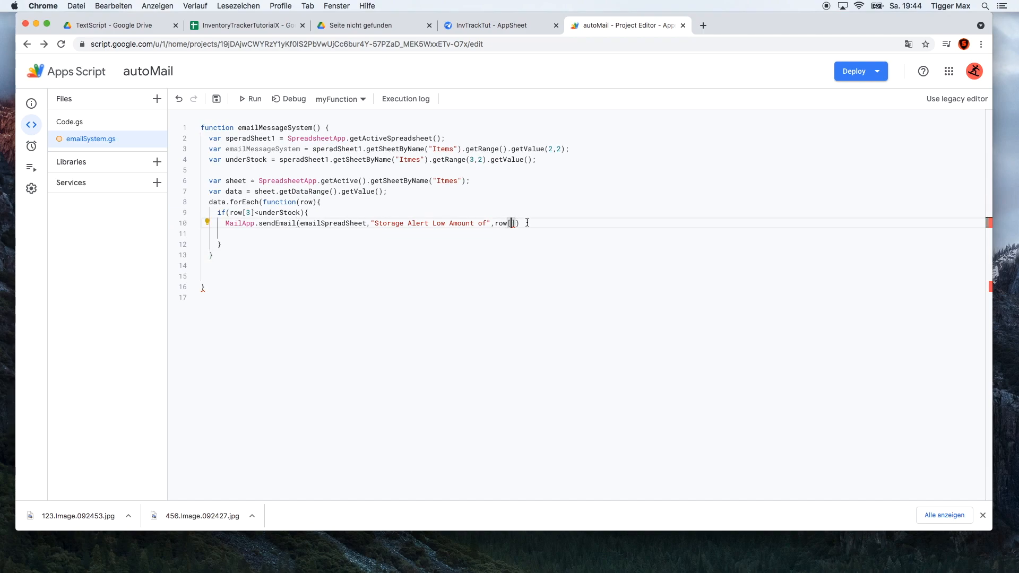
text(1],)
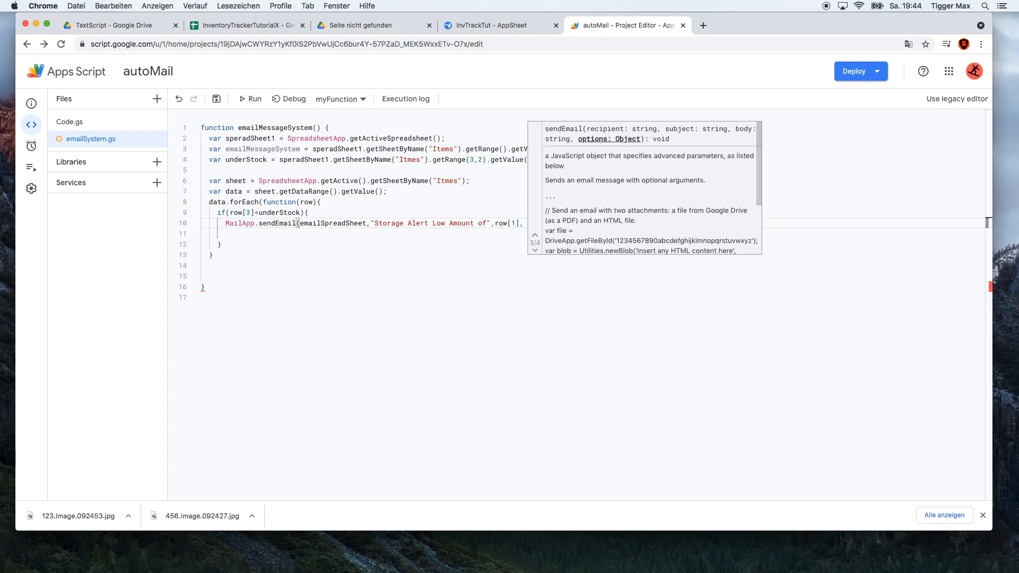
Step: Add the message text "The Item is less then" in double quotes after row[1] in the sendEmail call
text( T)
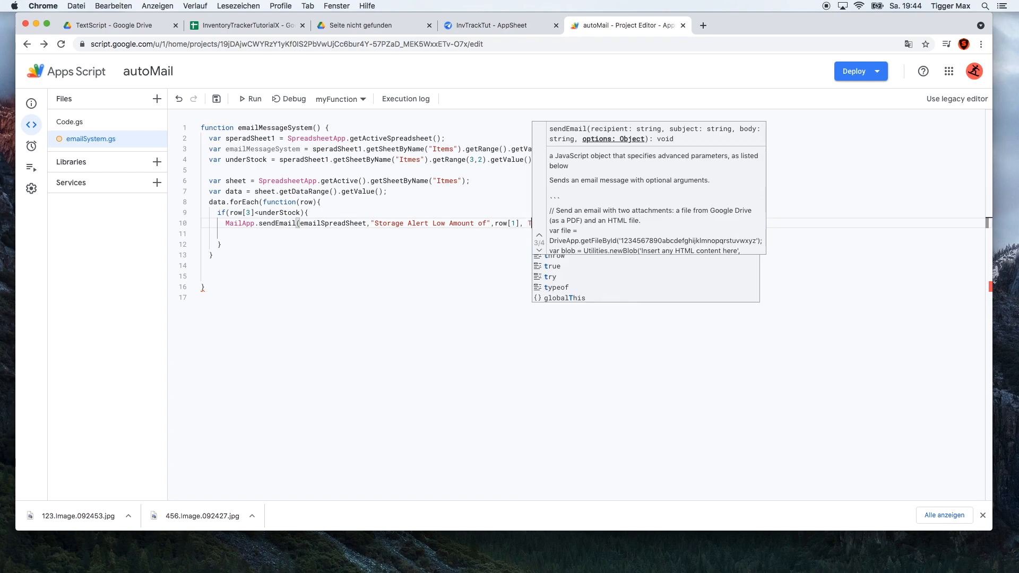
text(he )
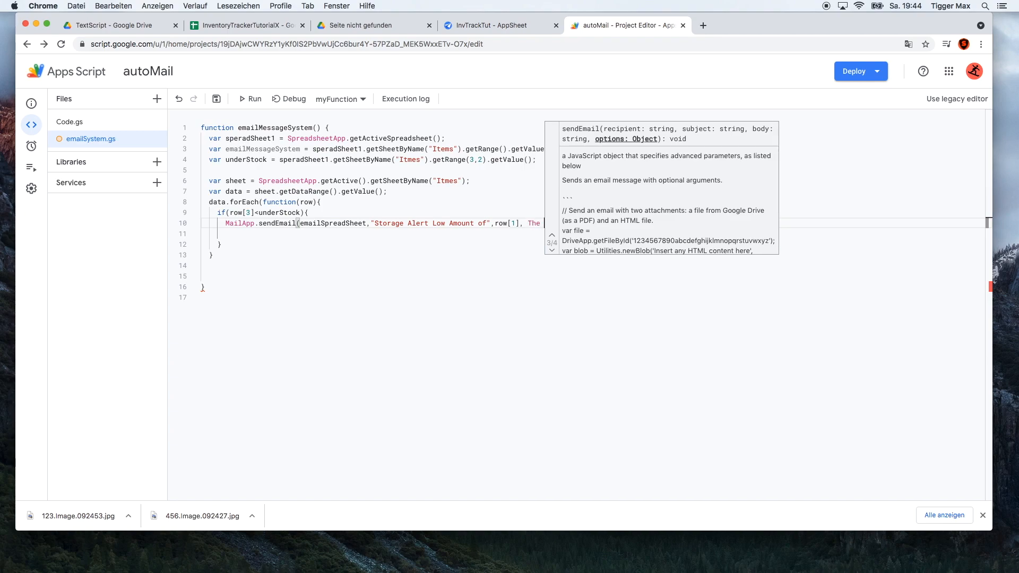
text(Item is)
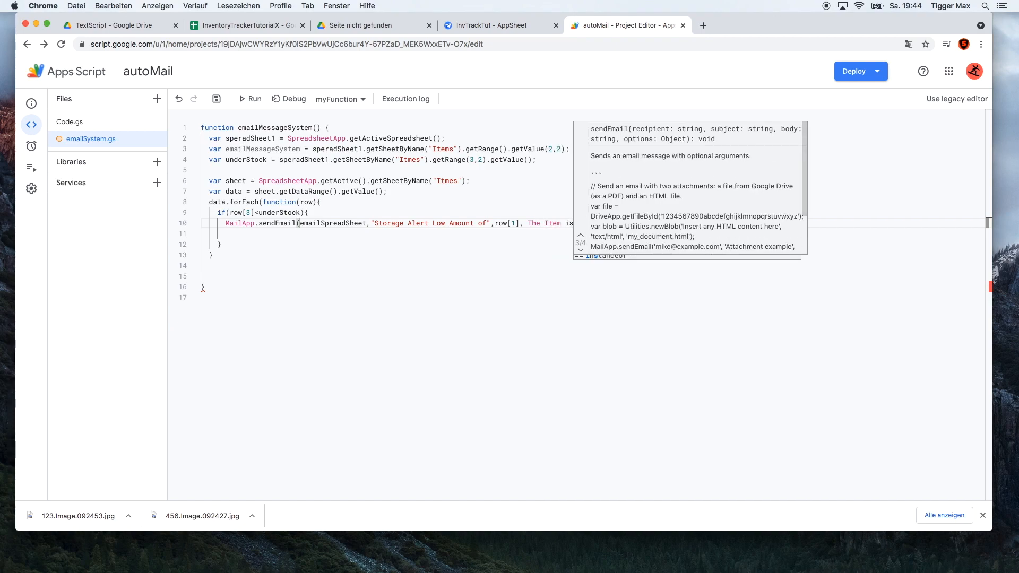
text( less then")
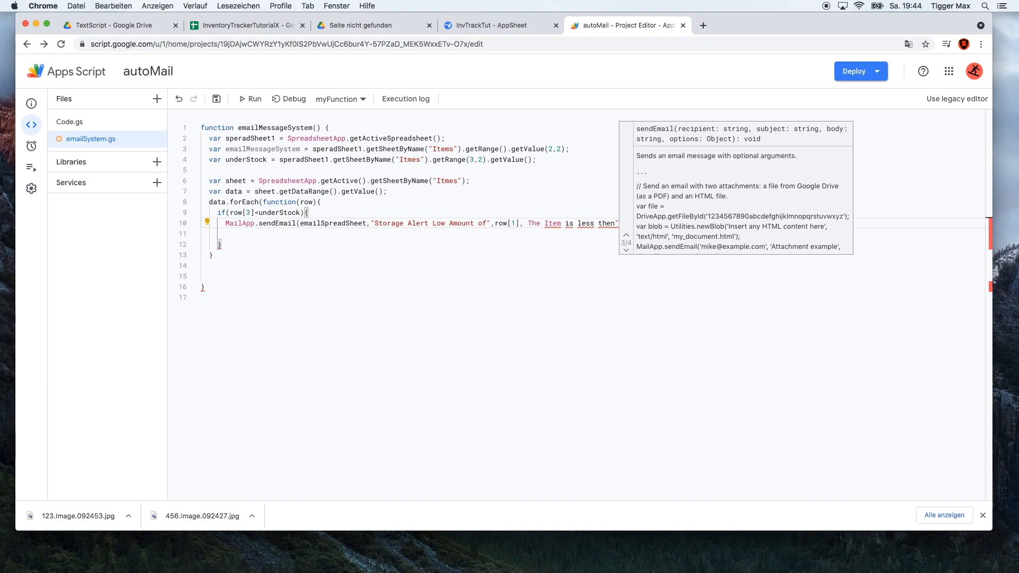
click(528, 223)
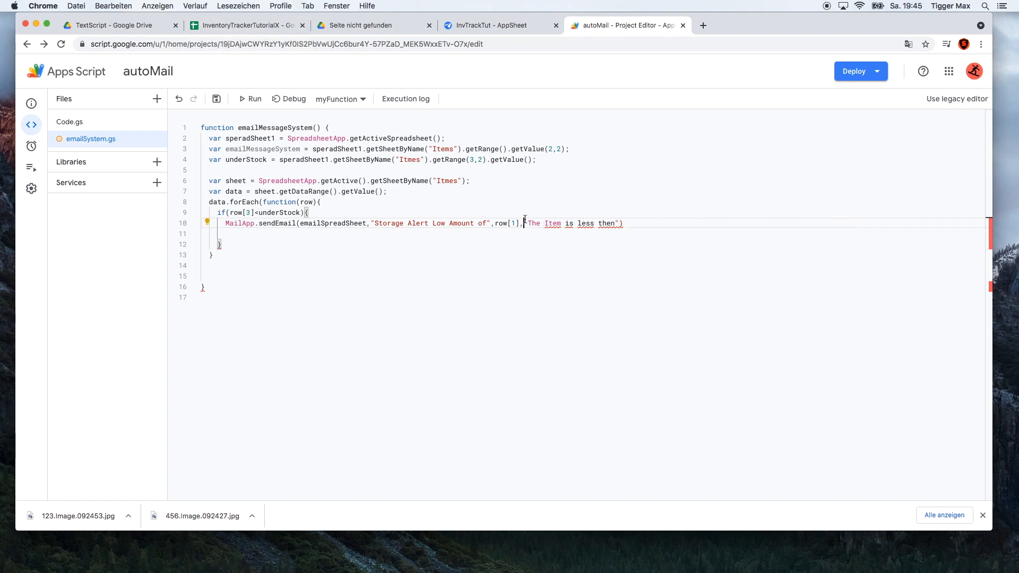
text(")
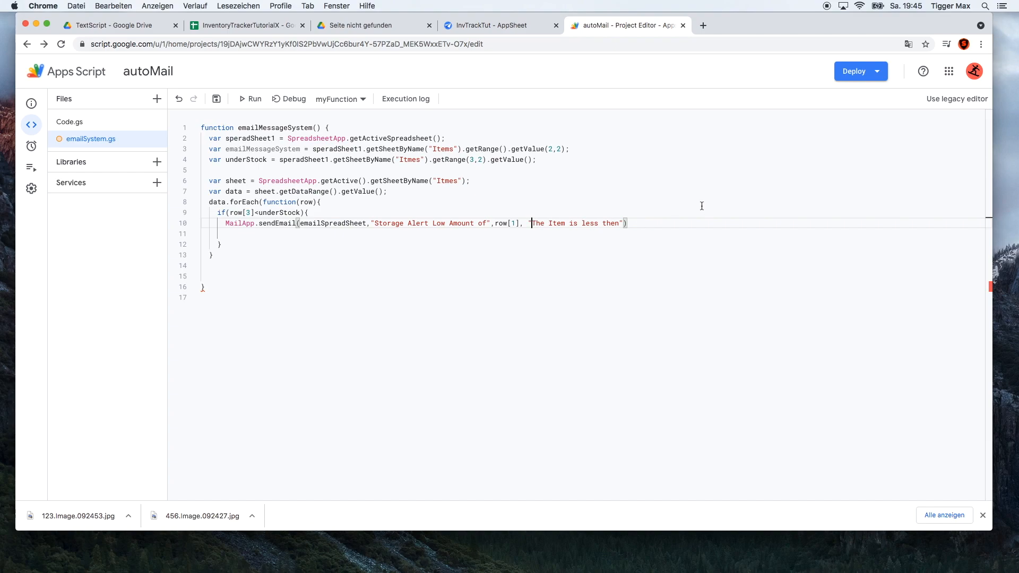
Step: Complete the message with +underStock+"int the Stock of Product" + row [0]); and remove the extra blank line below it
click(646, 223)
text(+underStock+"int the s)
key(BackSpace)
text(Stock of Product)
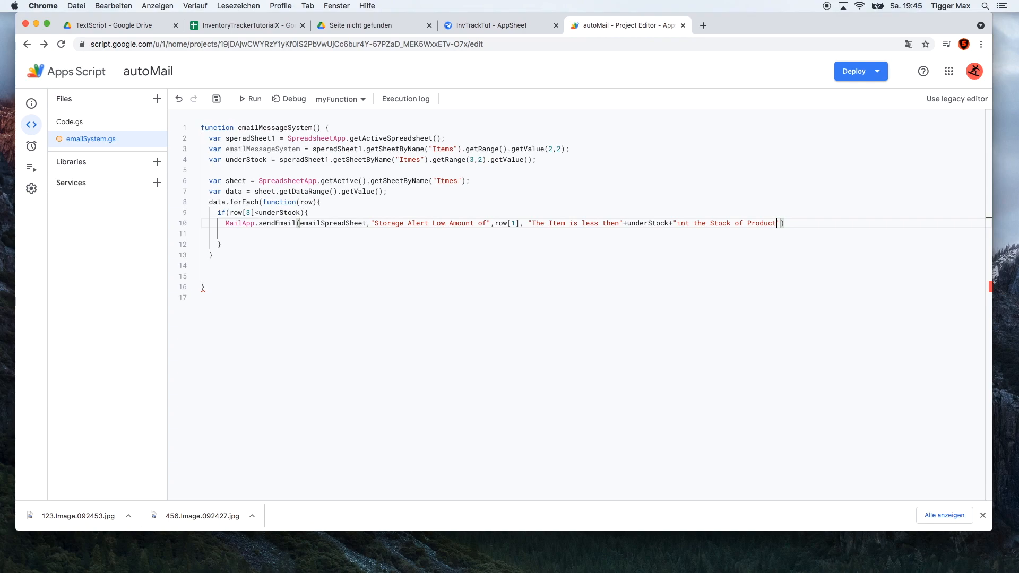
text(" + row [0]);)
key(Return)
click(210, 237)
click(215, 240)
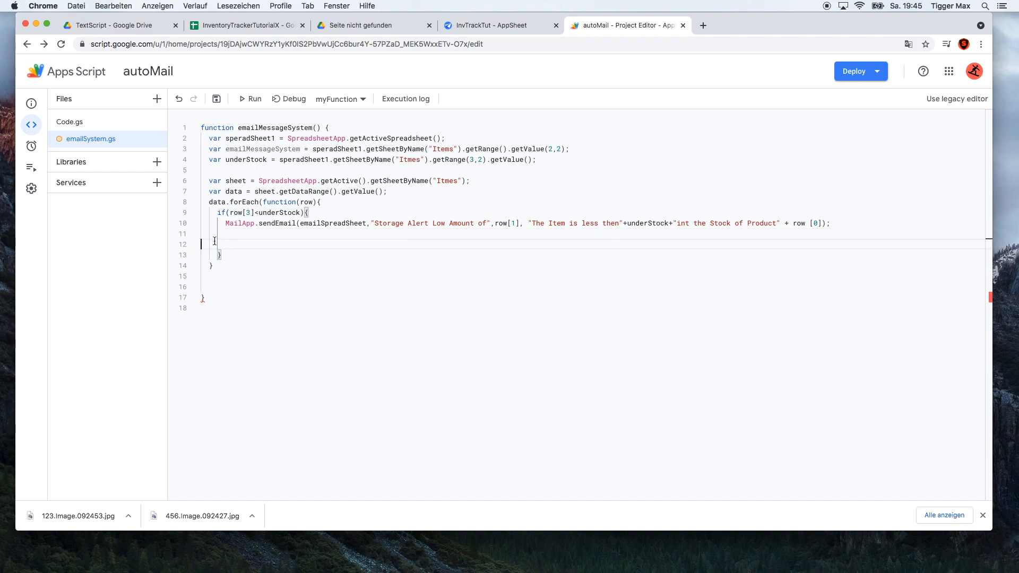
key(BackSpace)
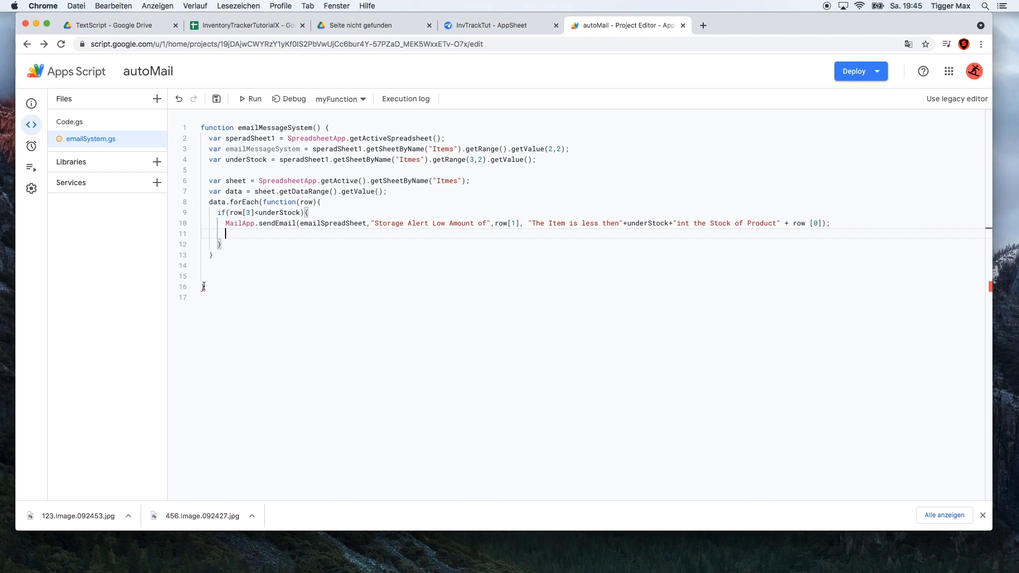
Step: Close the data.forEach call on line 13 with ); and save the script project
click(219, 257)
text();)
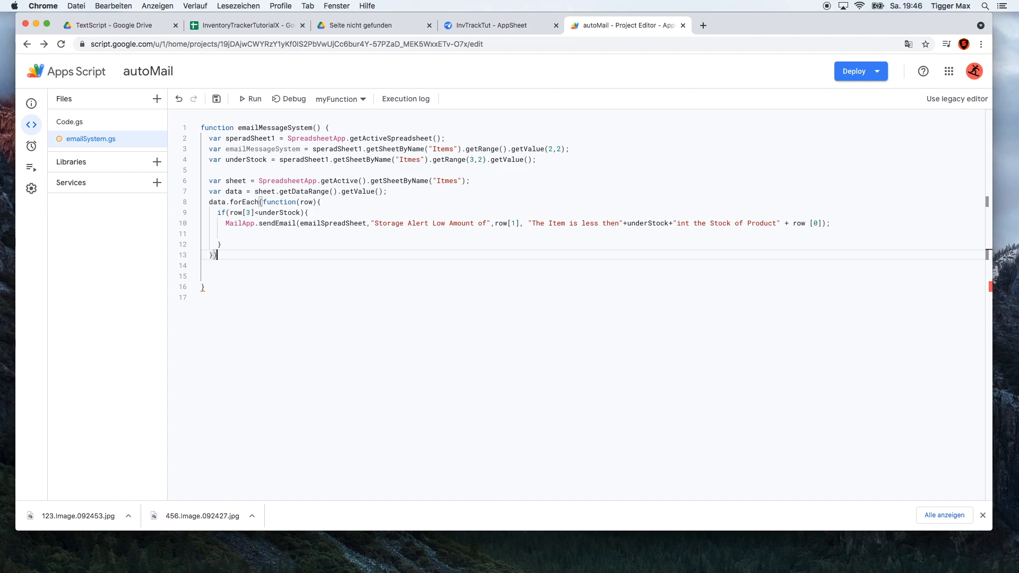
click(217, 101)
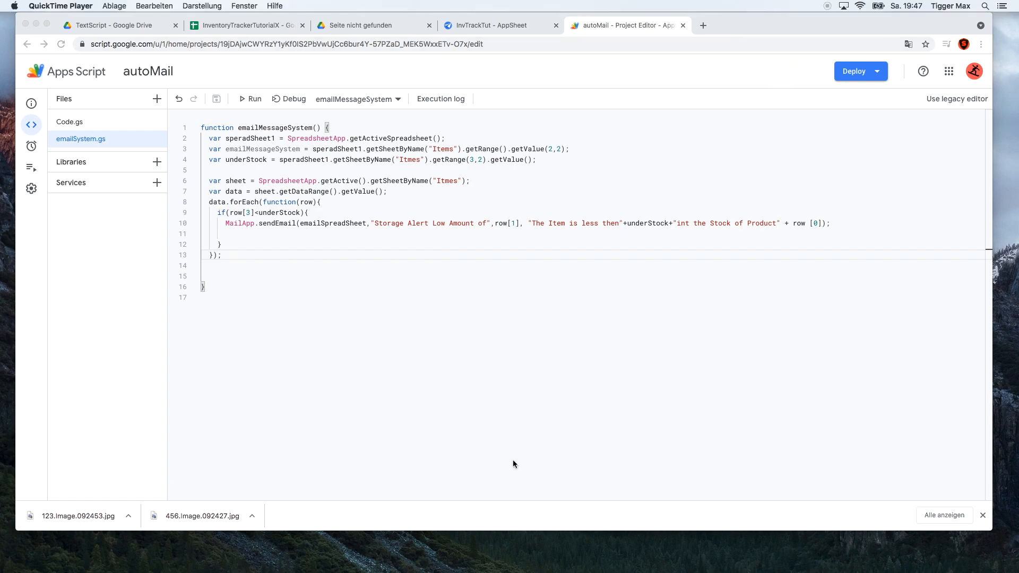
Step: Switch to the InventoryTrackerTutorialX spreadsheet and view the Products sheet's columns
click(228, 25)
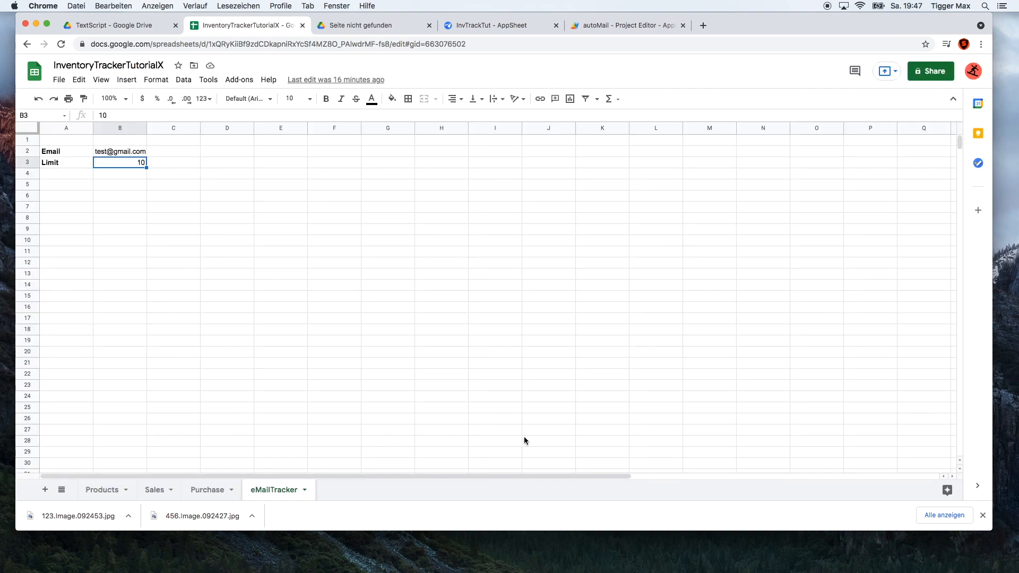
click(101, 490)
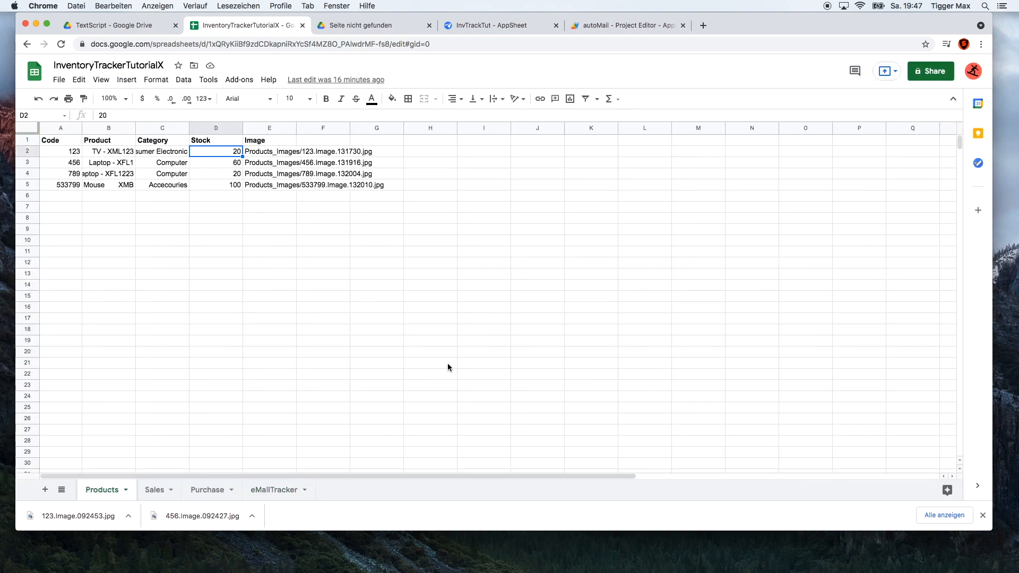